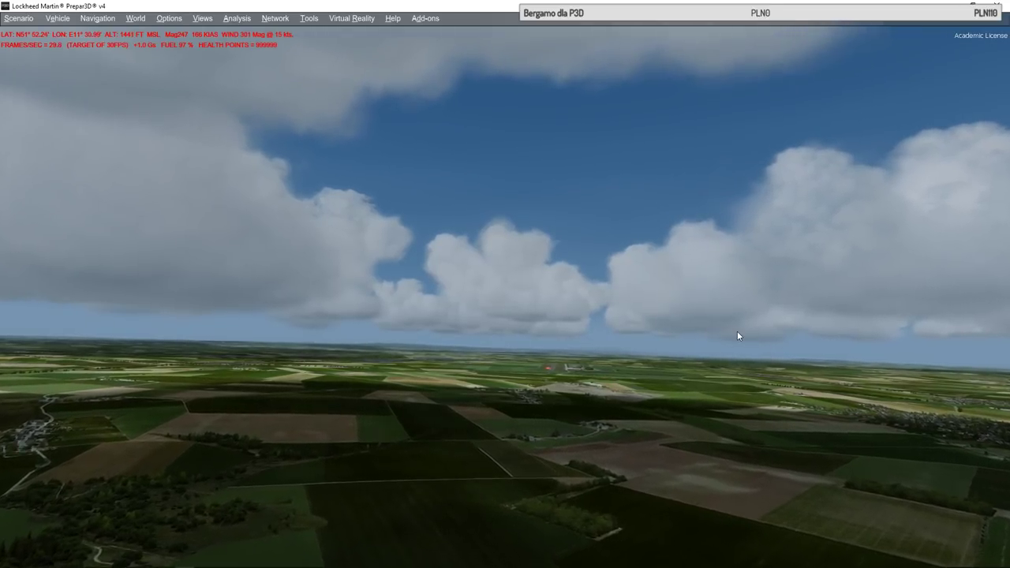
Open the general application options and examine the available screenshot formats, keeping the current one
click(137, 18)
mouse_move(169, 19)
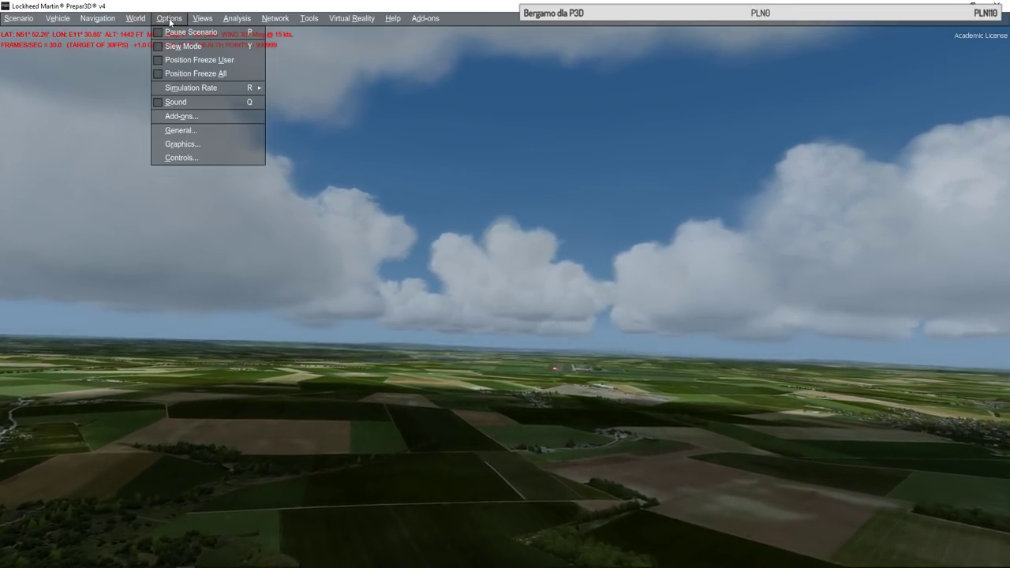
click(199, 136)
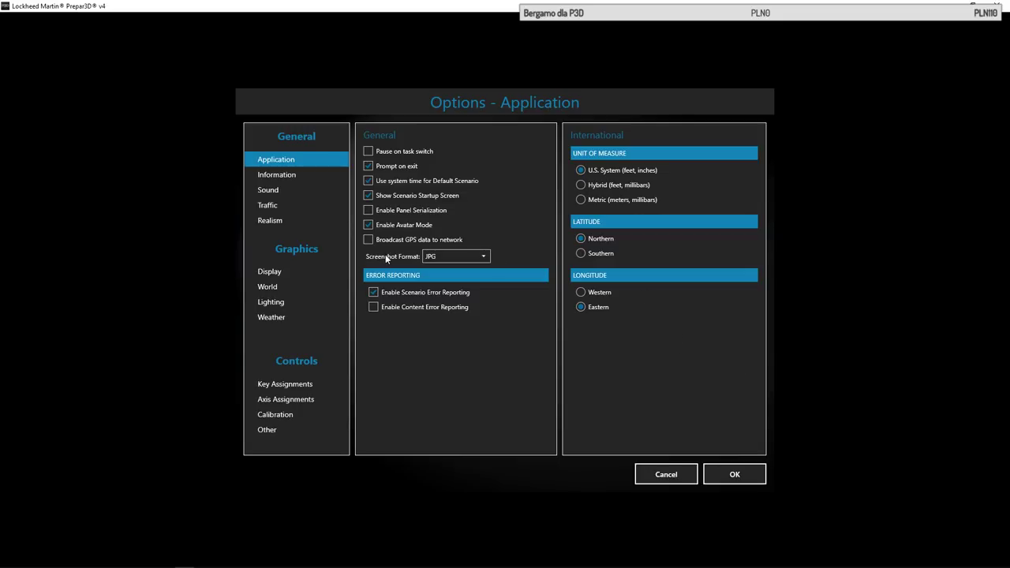
click(484, 258)
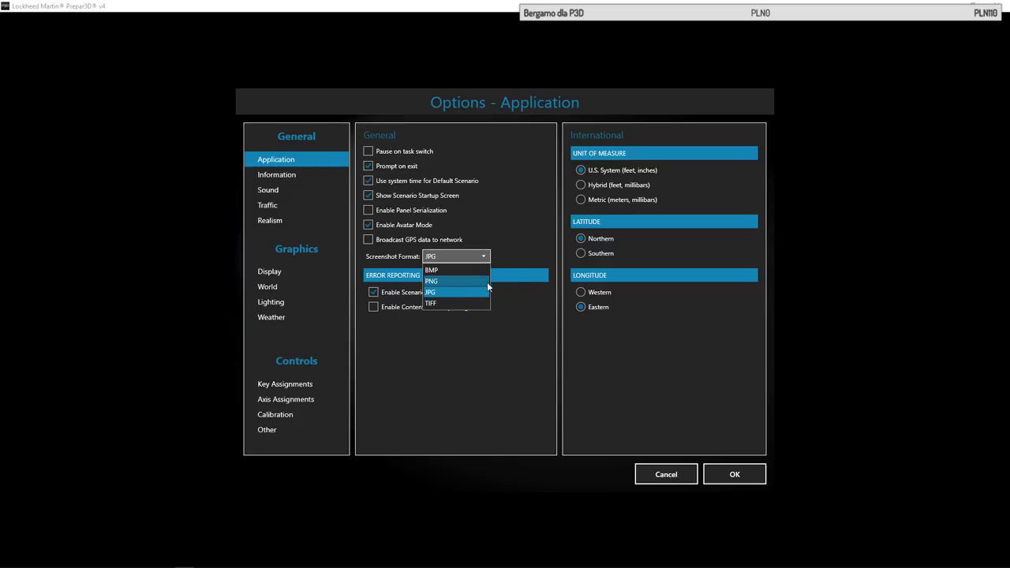
click(519, 371)
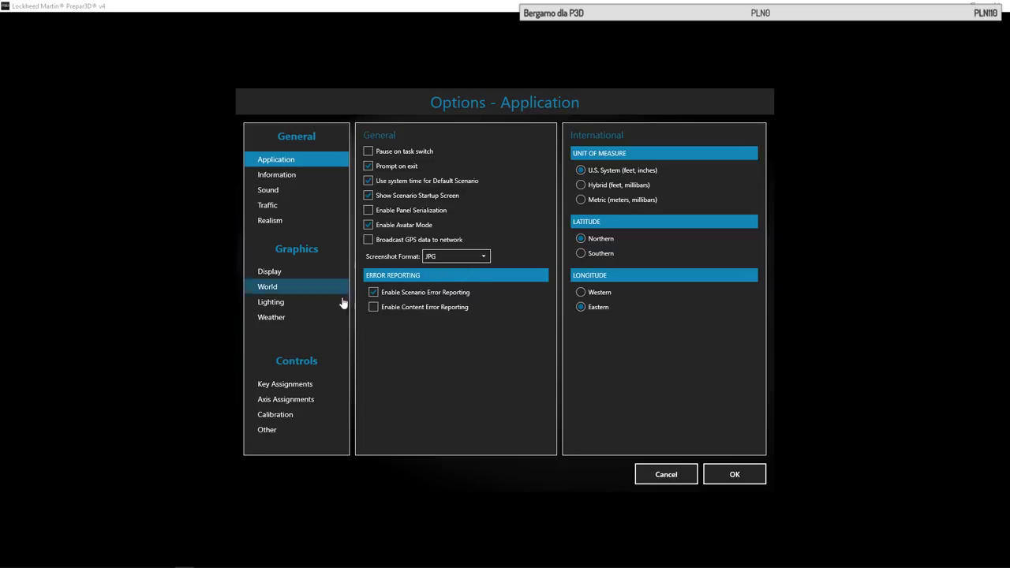
Try toggling the error reporting options and the Hybrid (feet, millibars) units, restoring the U.S. System
click(391, 306)
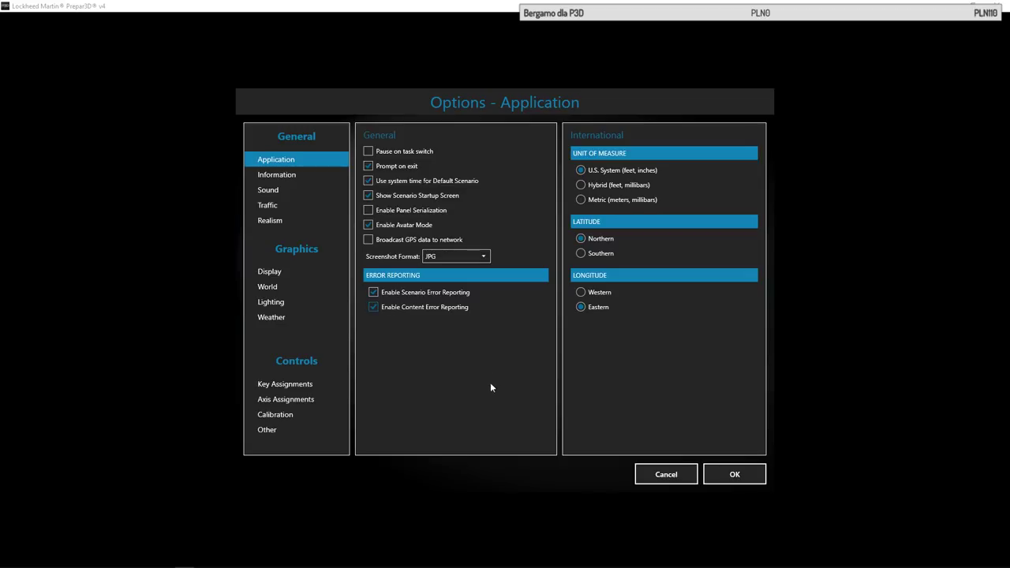
click(420, 291)
click(418, 307)
click(581, 186)
click(580, 170)
Open the Information options and examine the available vehicle label colors
click(297, 184)
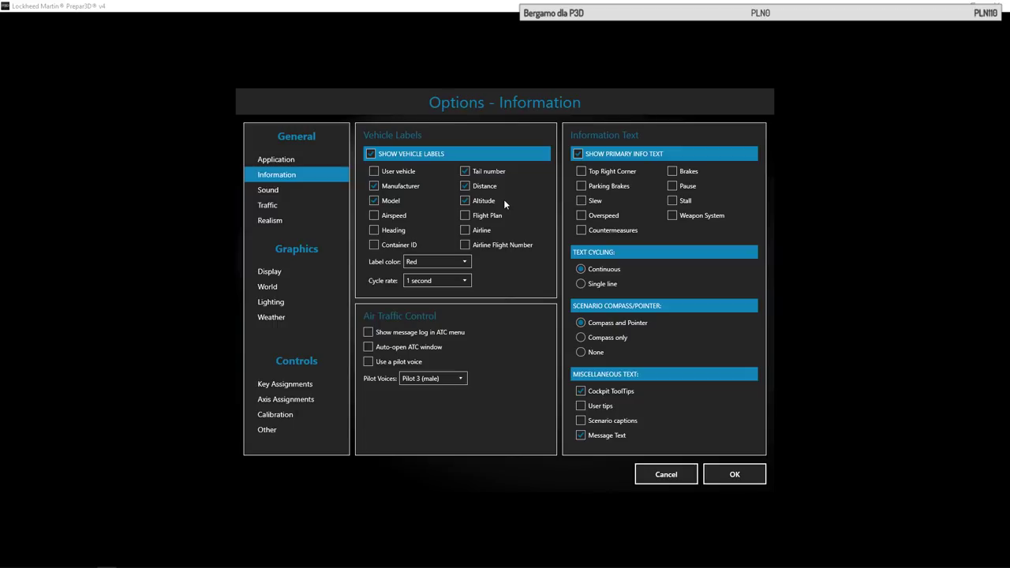
click(469, 263)
click(469, 265)
click(470, 265)
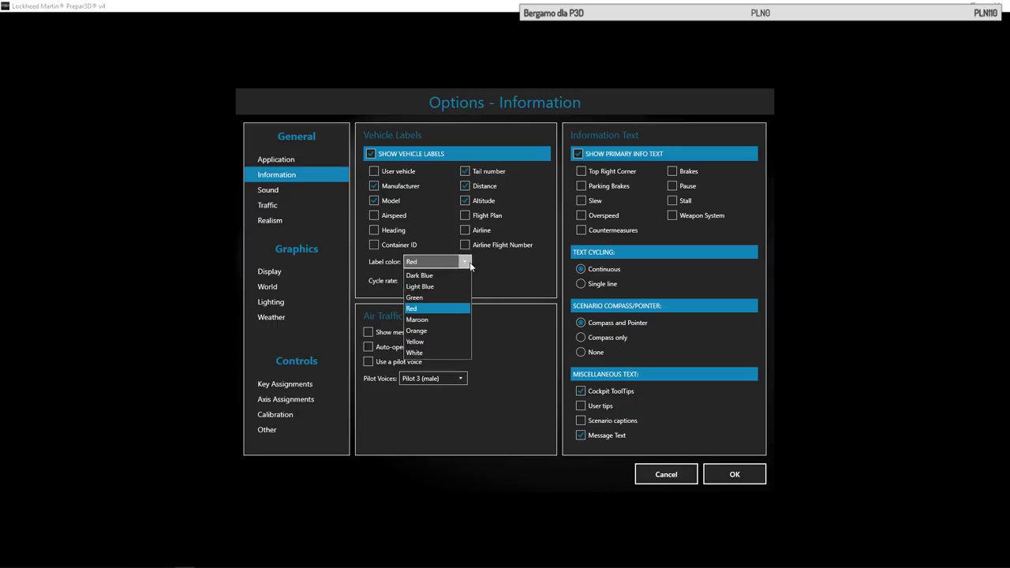
click(470, 266)
click(470, 262)
click(470, 266)
Examine the label cycle rates and the ATC pilot voices, and close the options without saving
click(465, 285)
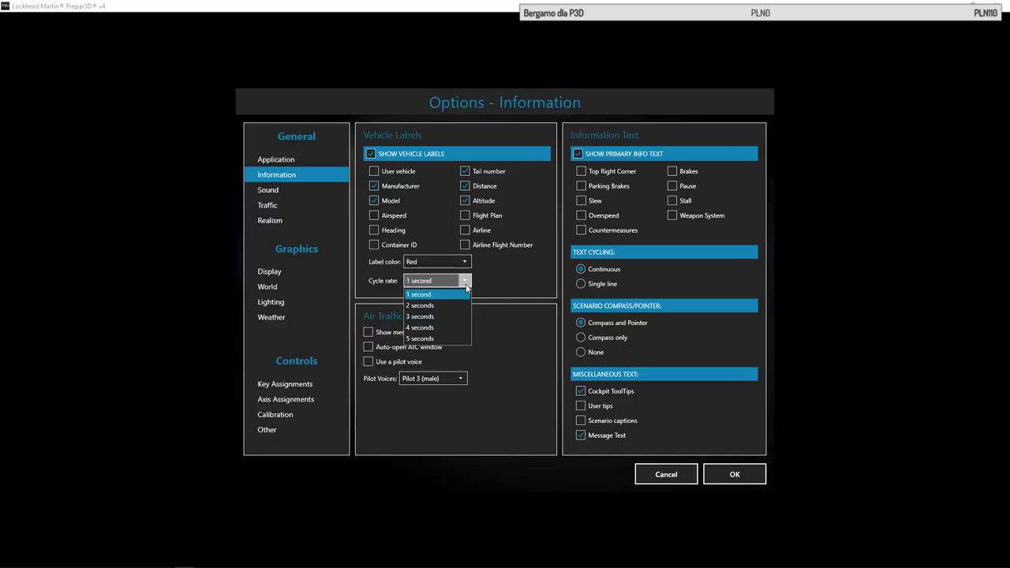
click(465, 285)
click(465, 285)
click(466, 285)
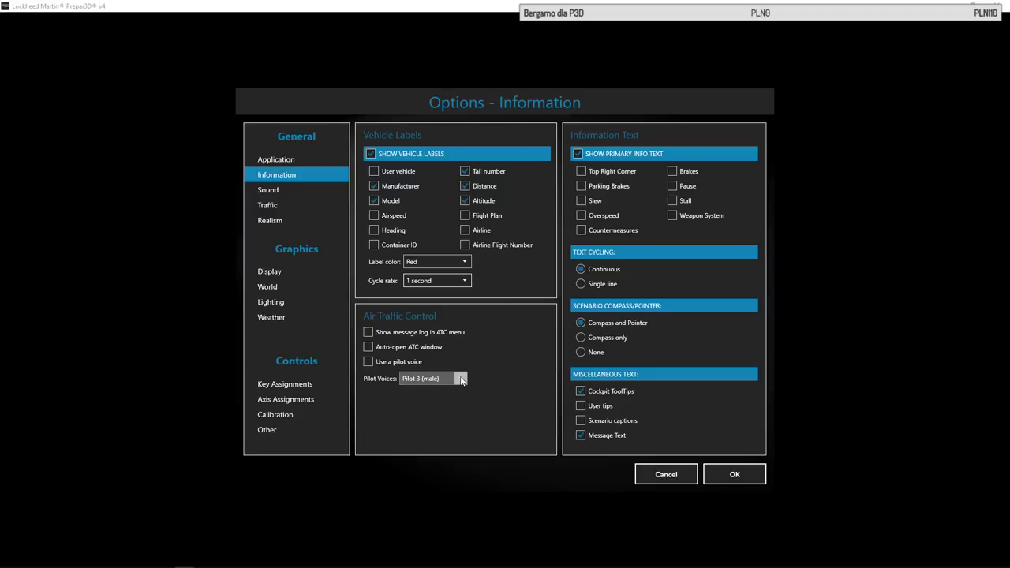
click(433, 378)
click(536, 360)
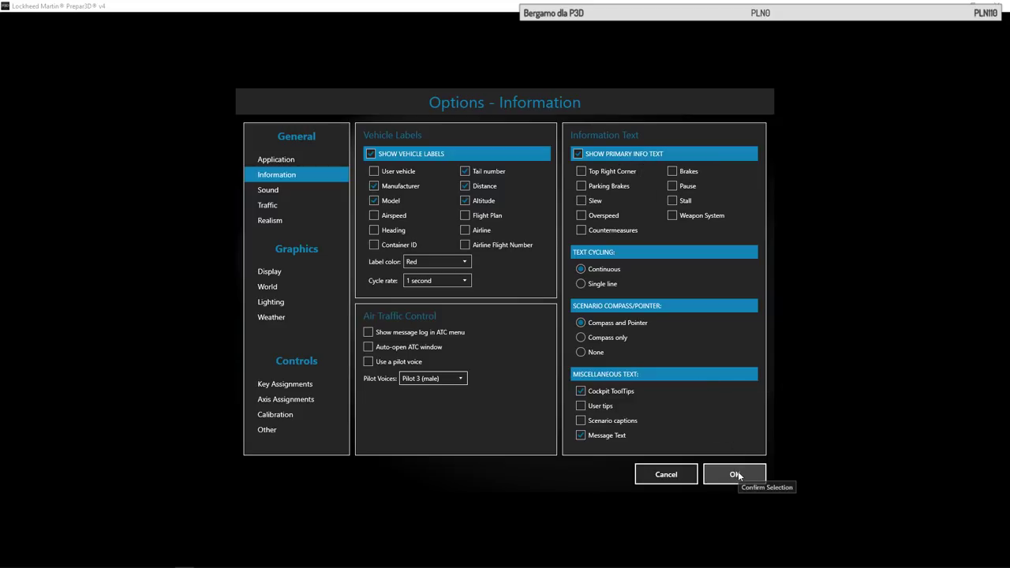
click(674, 474)
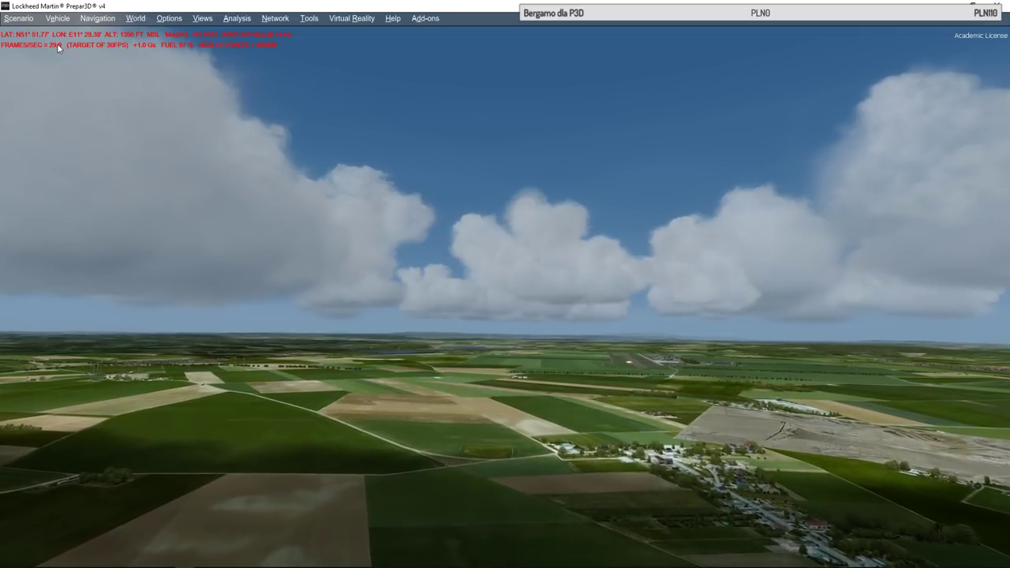
Cycle the on-screen flight information text through its display modes, leaving only the frame rate line shown
key(shift+z)
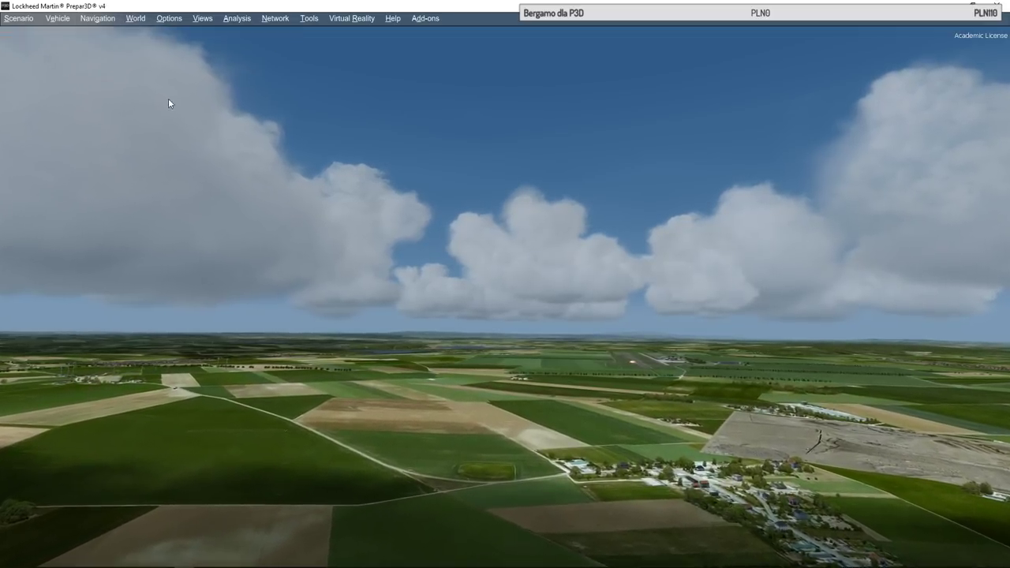
key(shift+z)
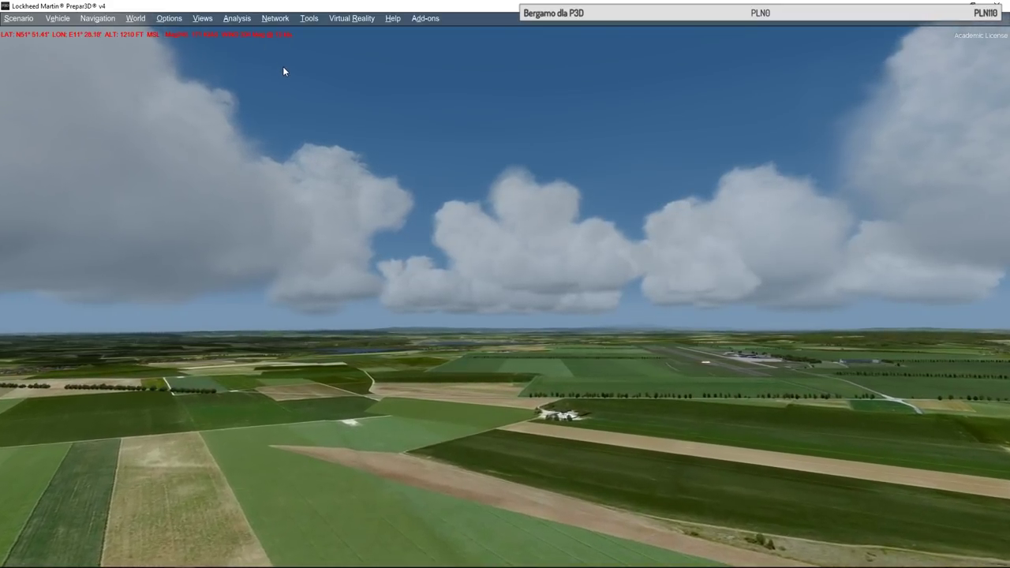
key(shift+z)
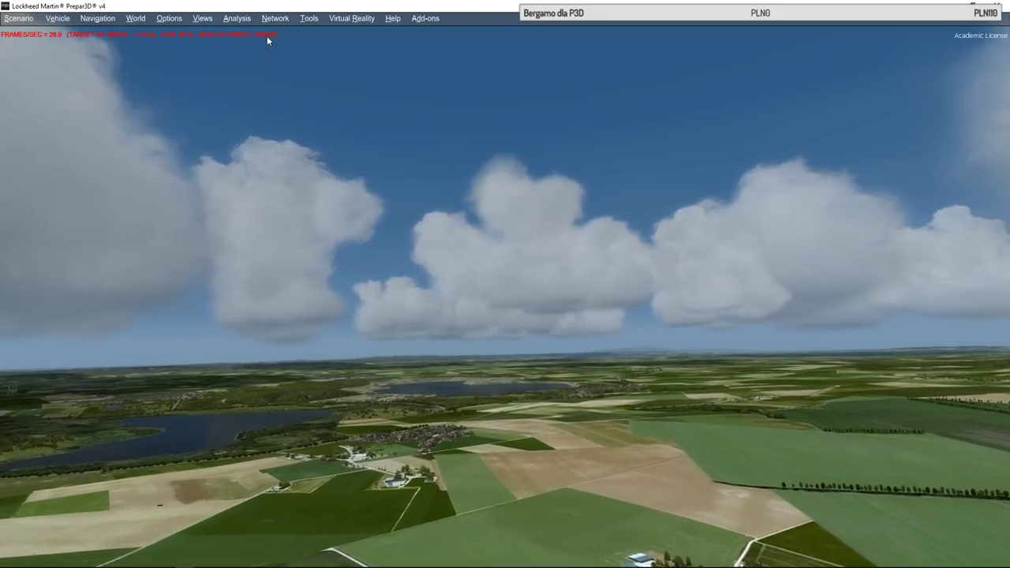
key(shift+z)
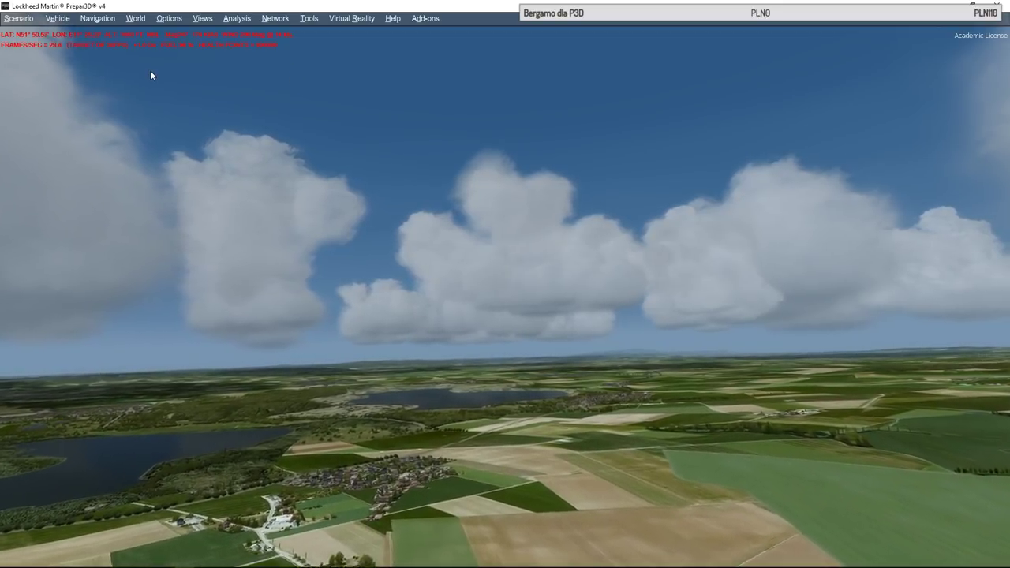
key(shift+z)
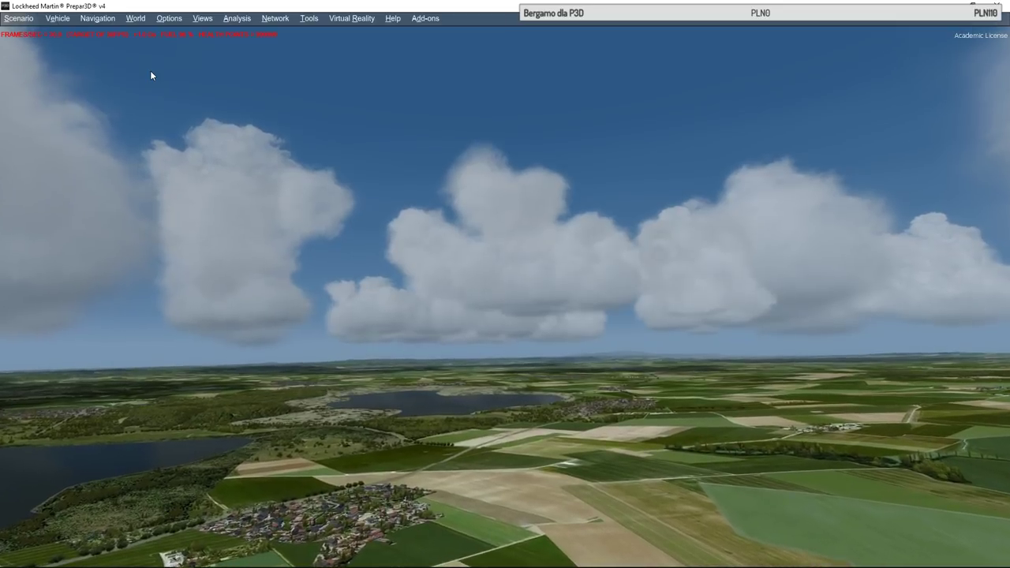
Enable the Top Right Corner and Pause information text in the general options and pause the simulation
click(175, 18)
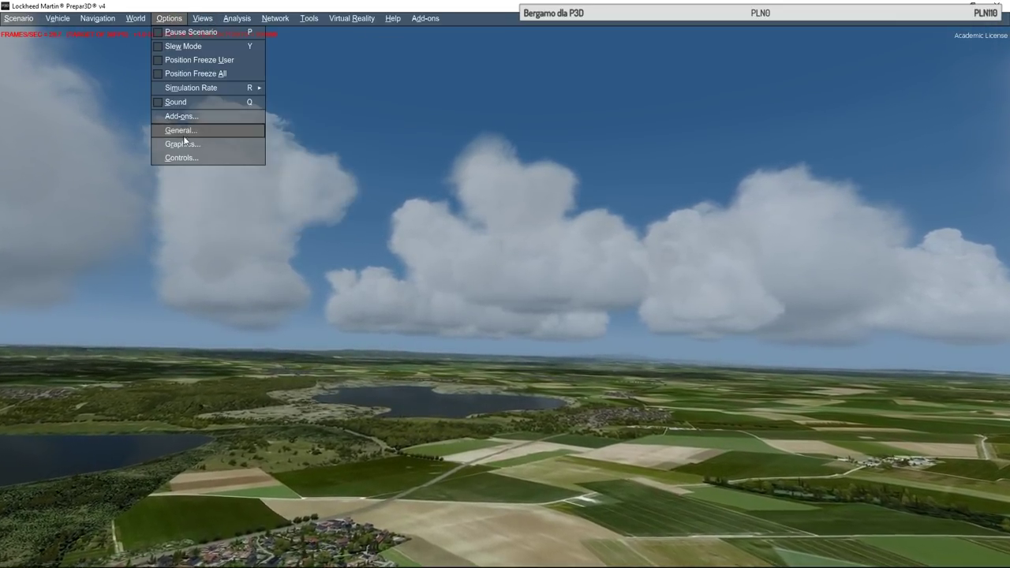
click(219, 132)
click(298, 180)
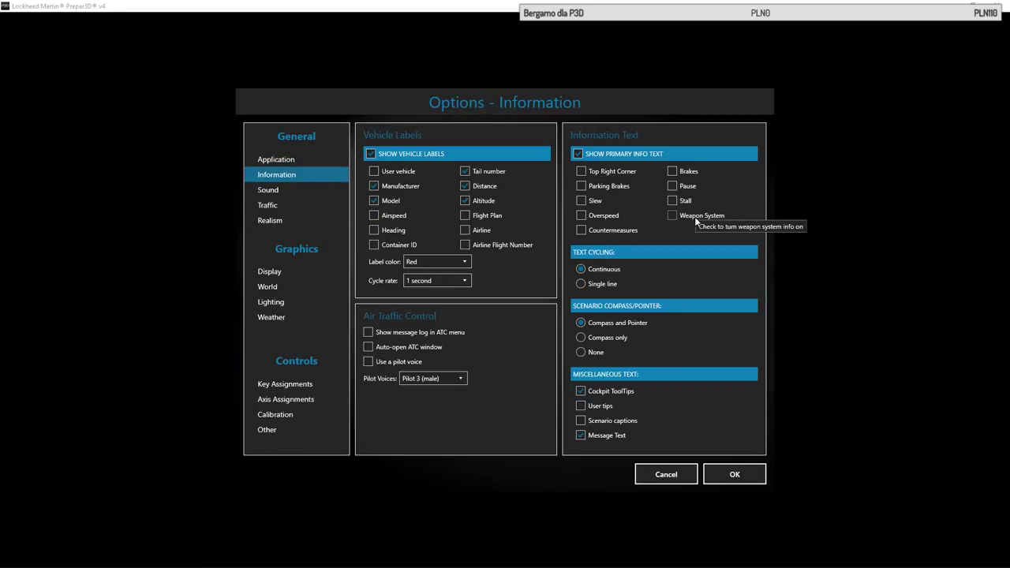
click(617, 172)
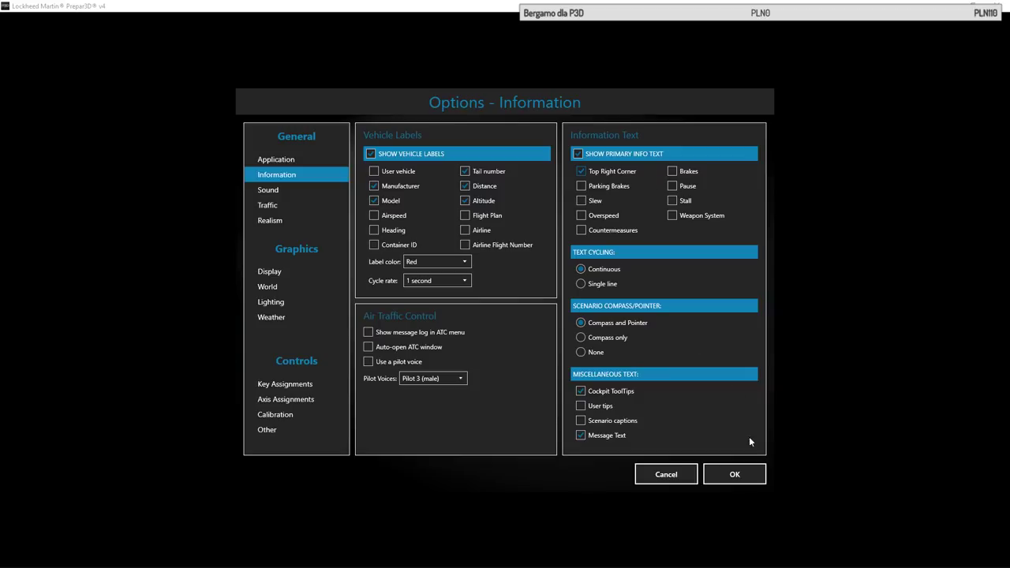
click(675, 186)
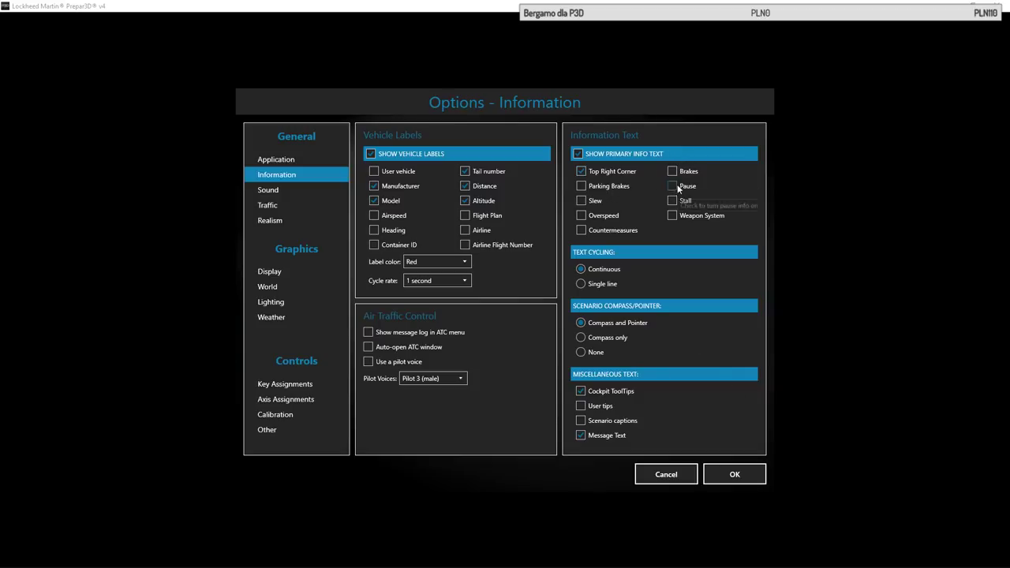
click(738, 473)
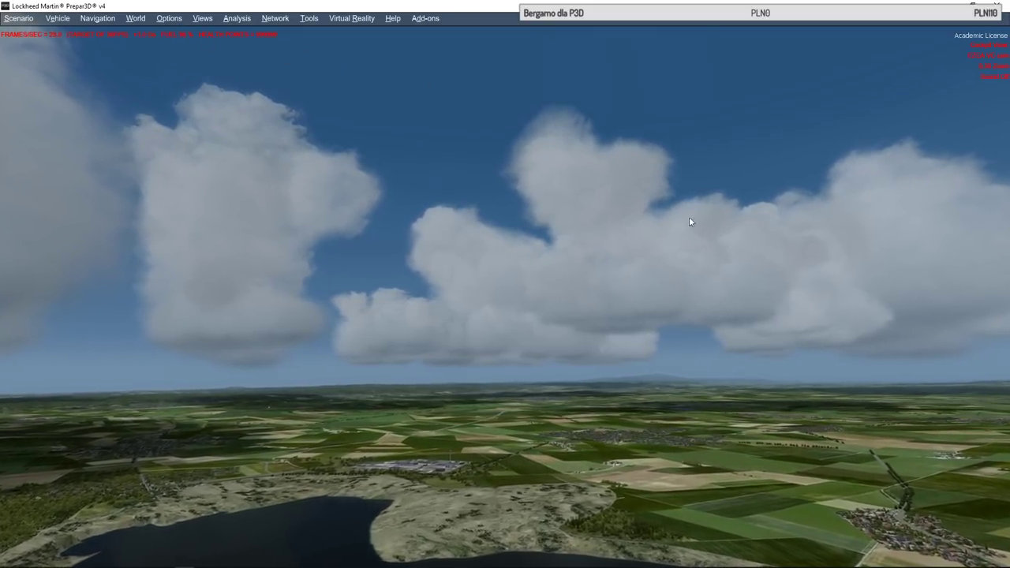
key(p)
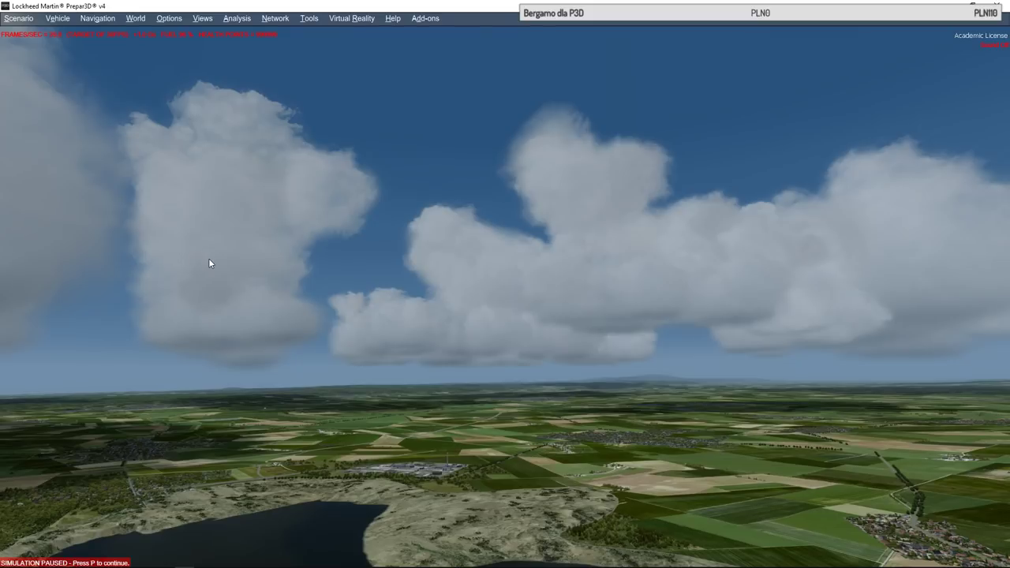
Try turning off the Pause and Top Right Corner information text, discarding the changes
click(168, 18)
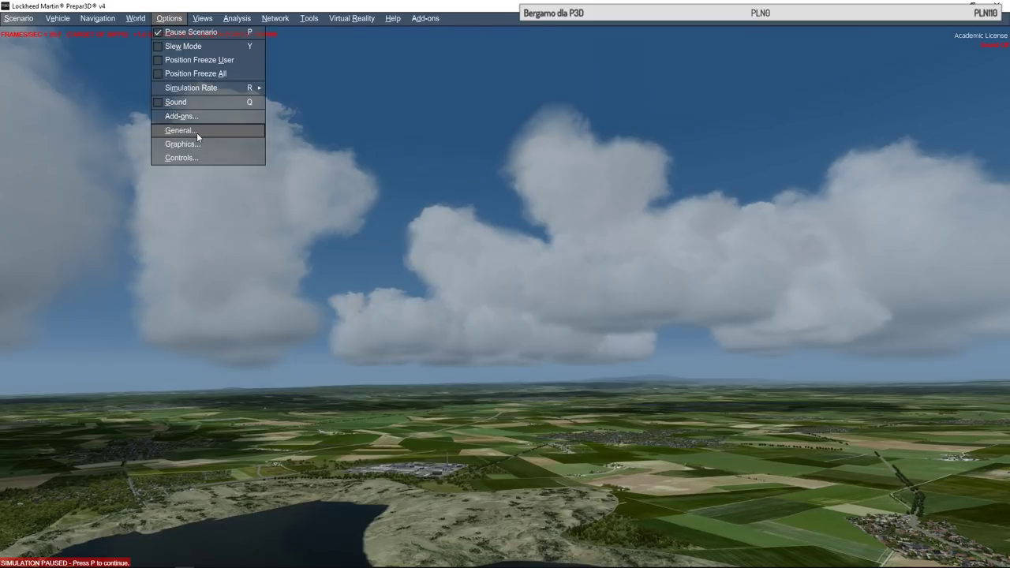
click(196, 131)
click(278, 176)
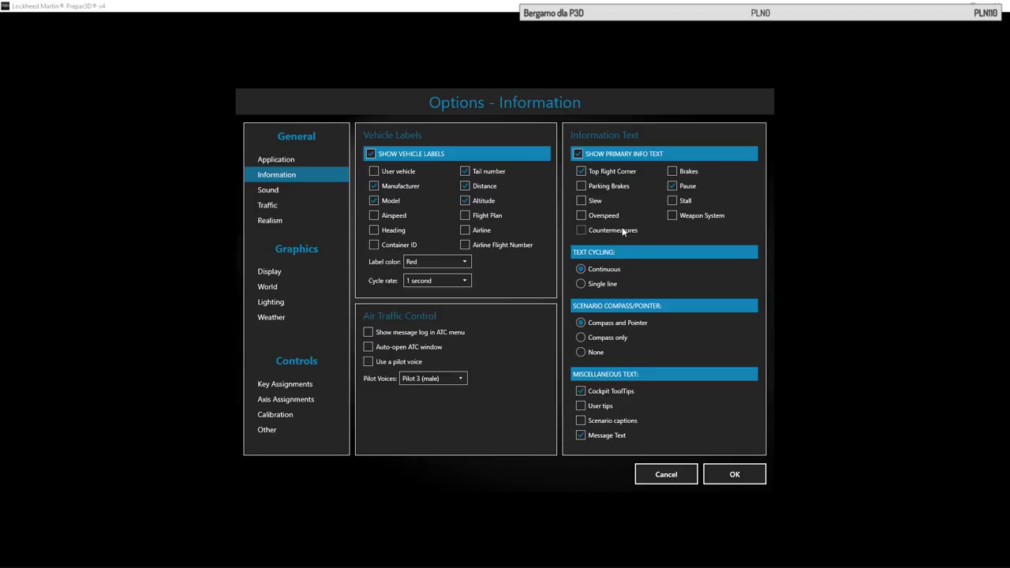
click(679, 187)
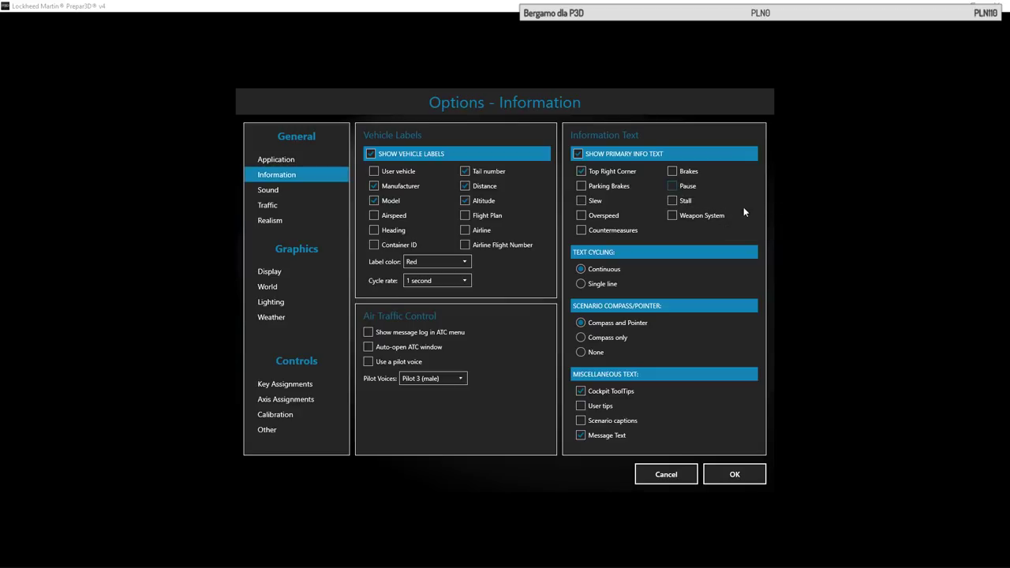
click(626, 174)
click(666, 474)
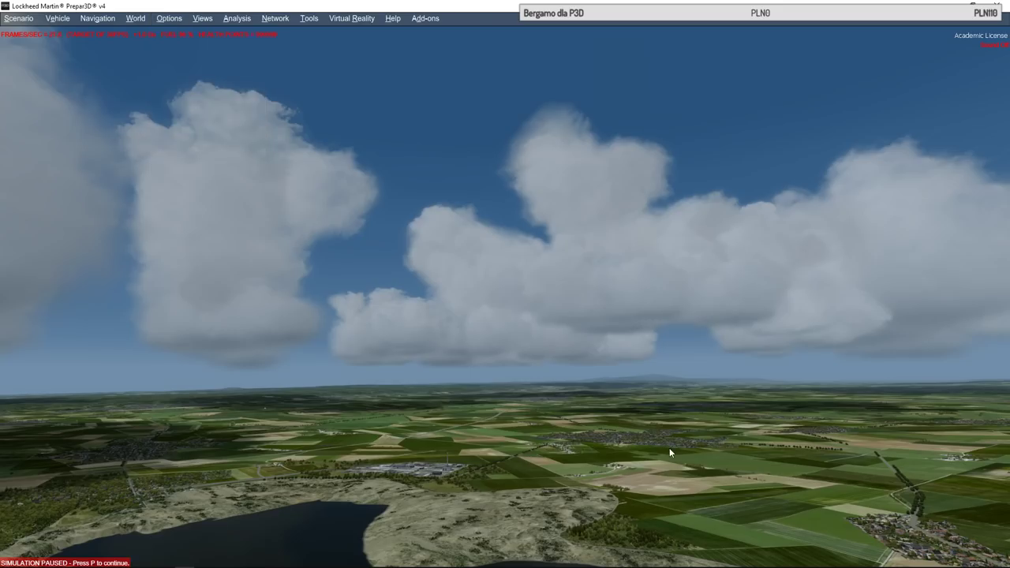
Resume the simulation in the cockpit view and turn the altimeter calibration knob up and down
key(s)
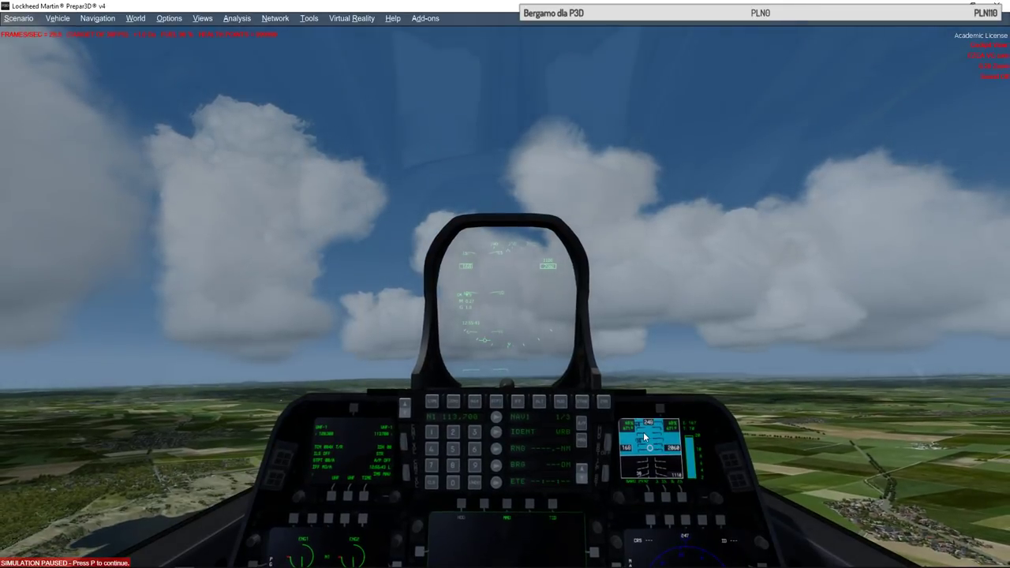
key(p)
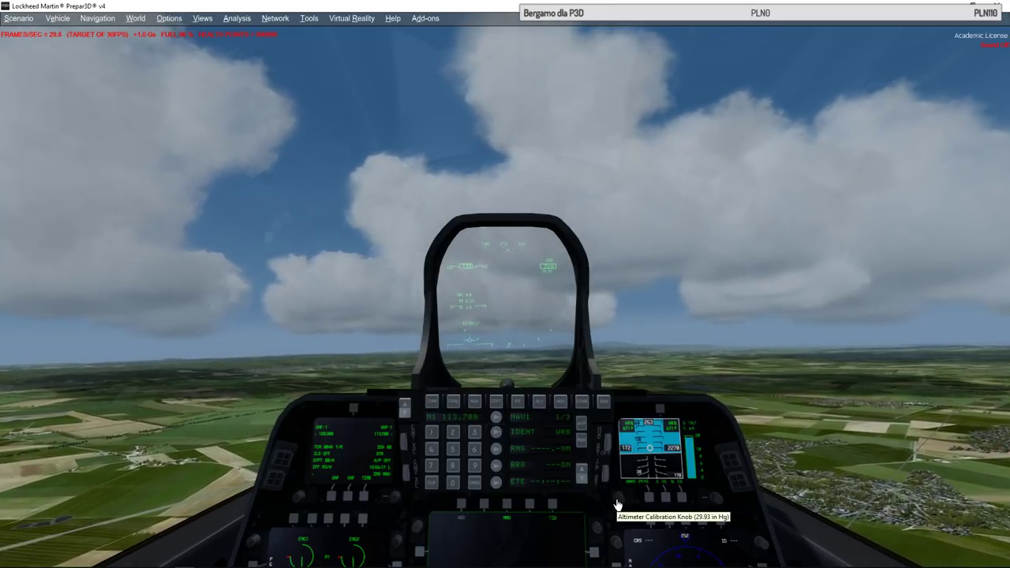
scroll(617, 505, down, 1)
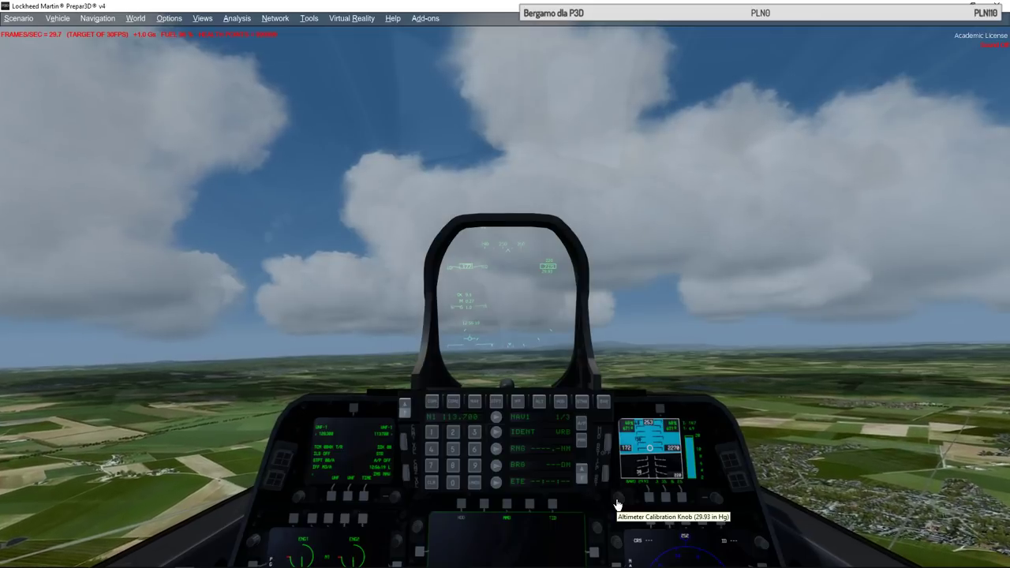
scroll(617, 505, up, 11)
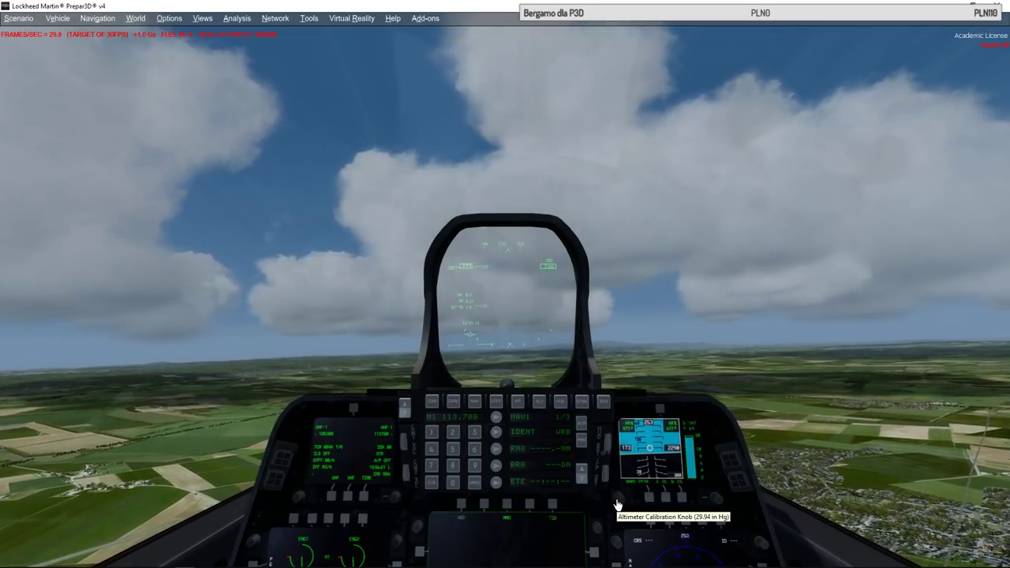
scroll(618, 505, down, 12)
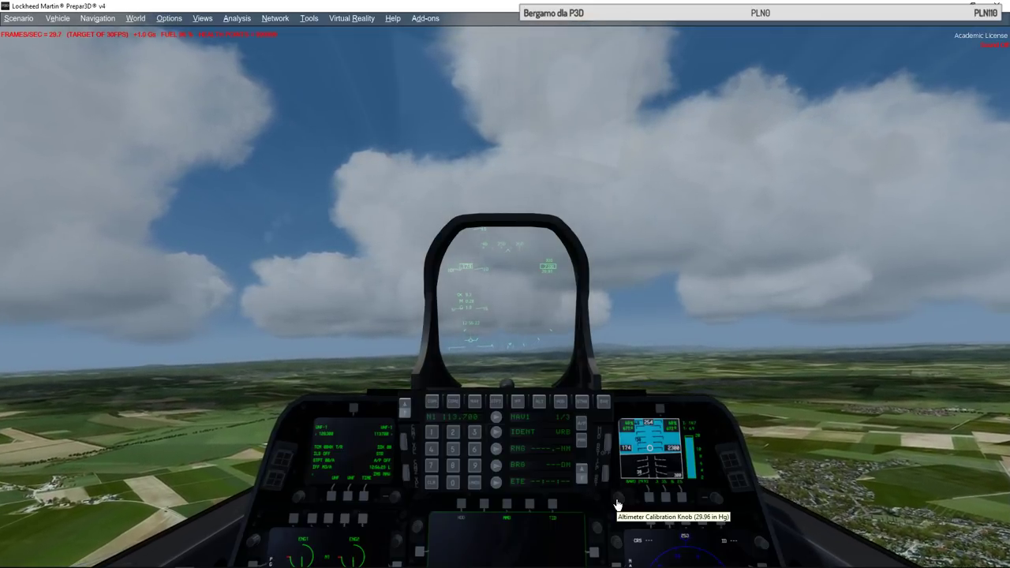
scroll(618, 505, down, 7)
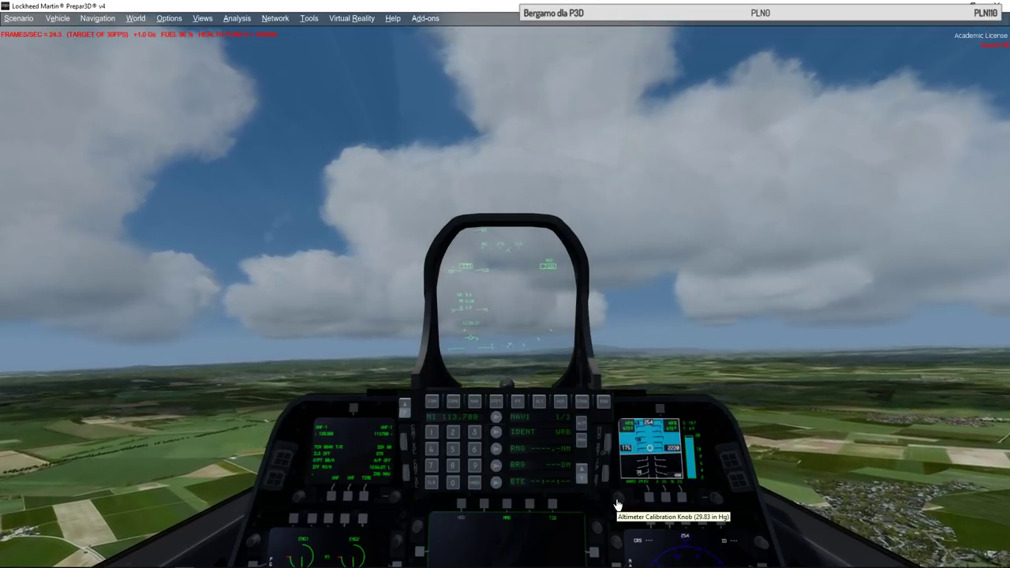
scroll(618, 505, up, 3)
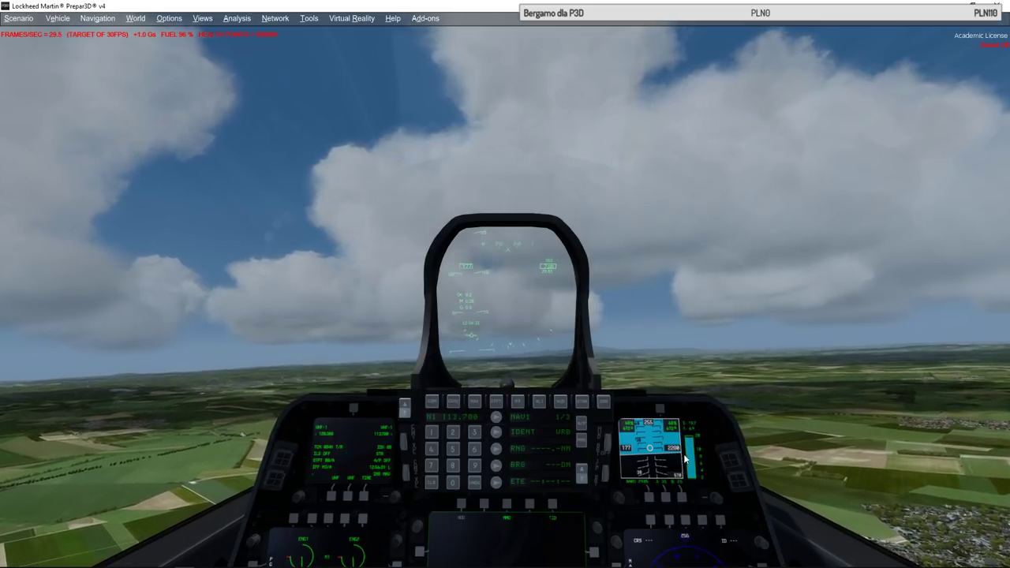
Reopen the general options and examine the miscellaneous text settings under Information
click(135, 18)
mouse_move(169, 18)
click(183, 130)
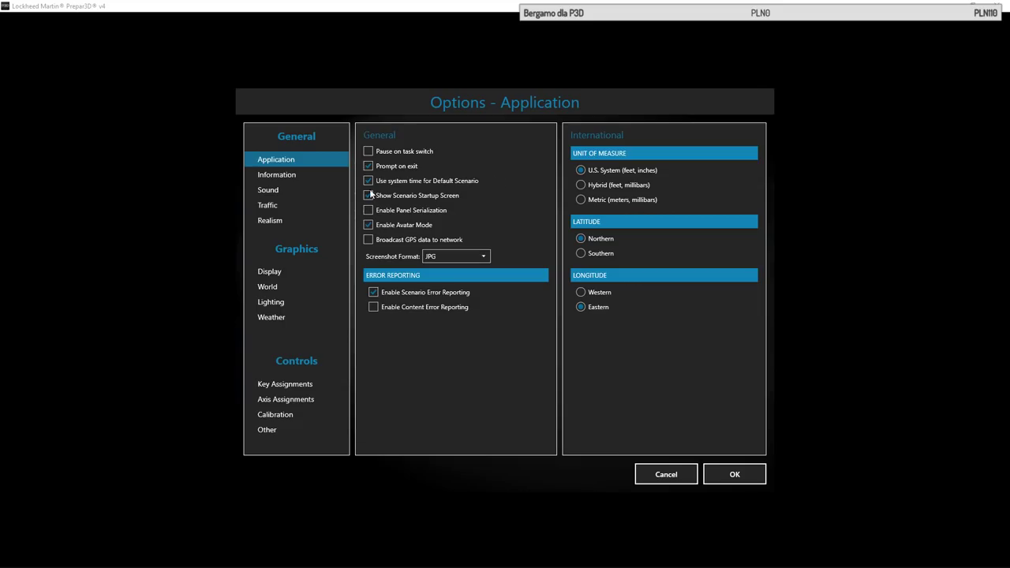
click(276, 175)
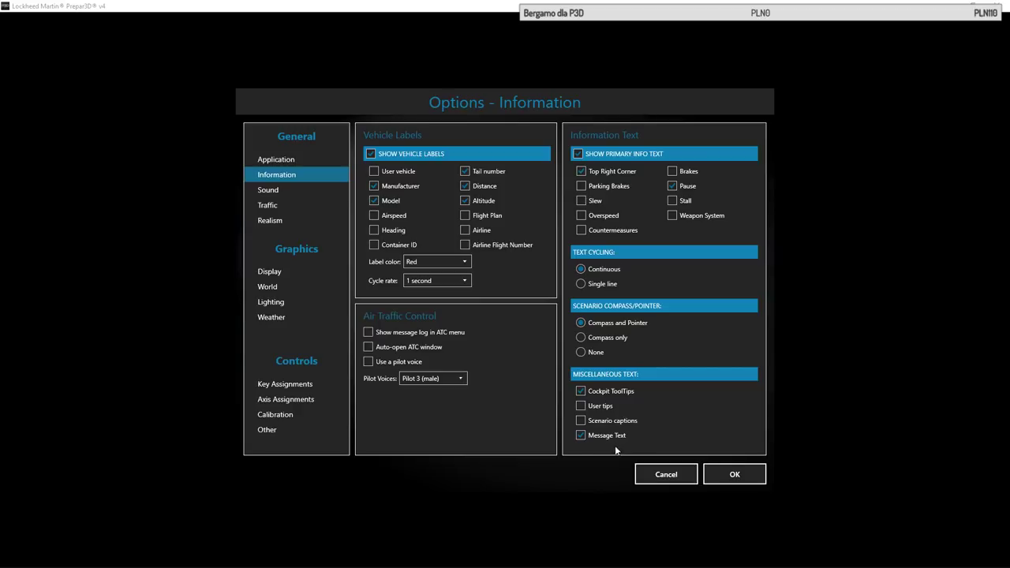
Turn off the Pause and Top Right Corner options of the information text
click(672, 186)
click(584, 171)
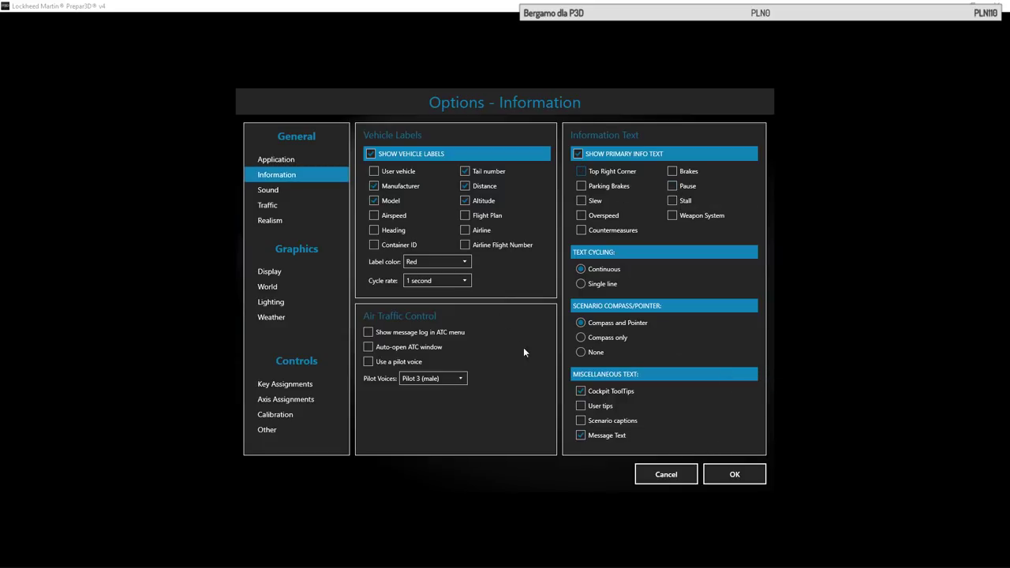
Look through the primary playback devices in the Sound options, raise the Engines volume to 100 and apply it
click(294, 193)
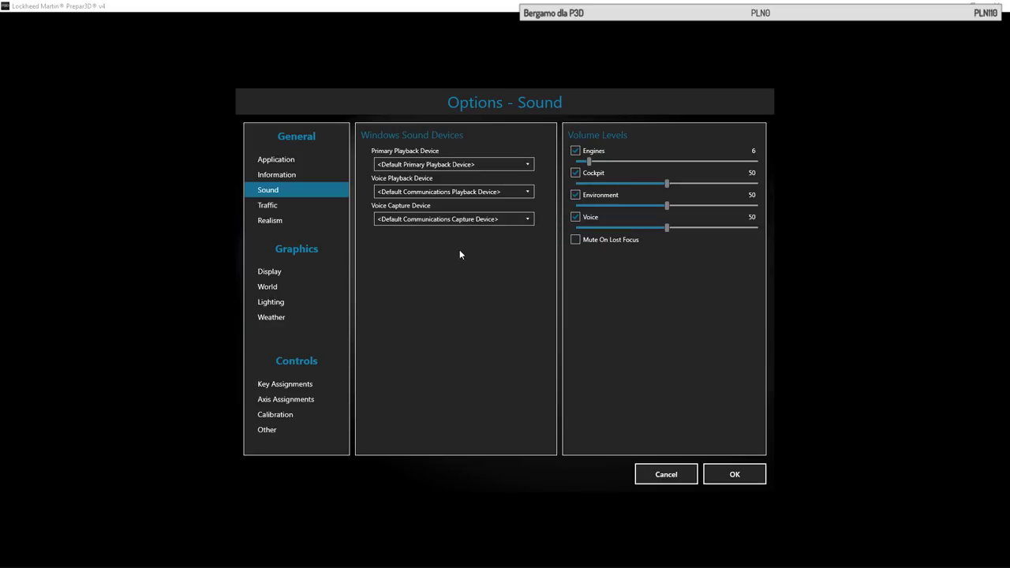
click(518, 165)
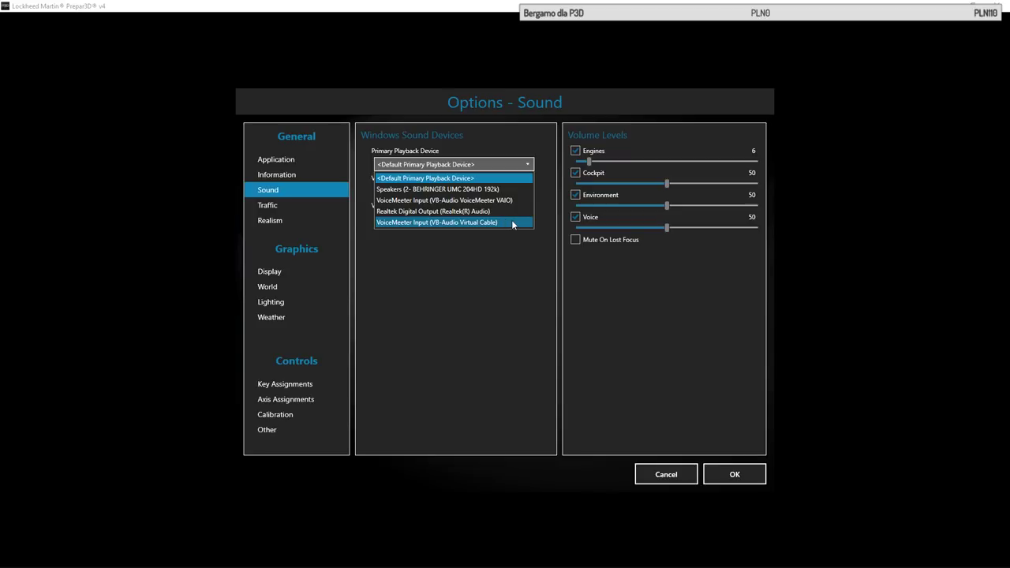
click(511, 163)
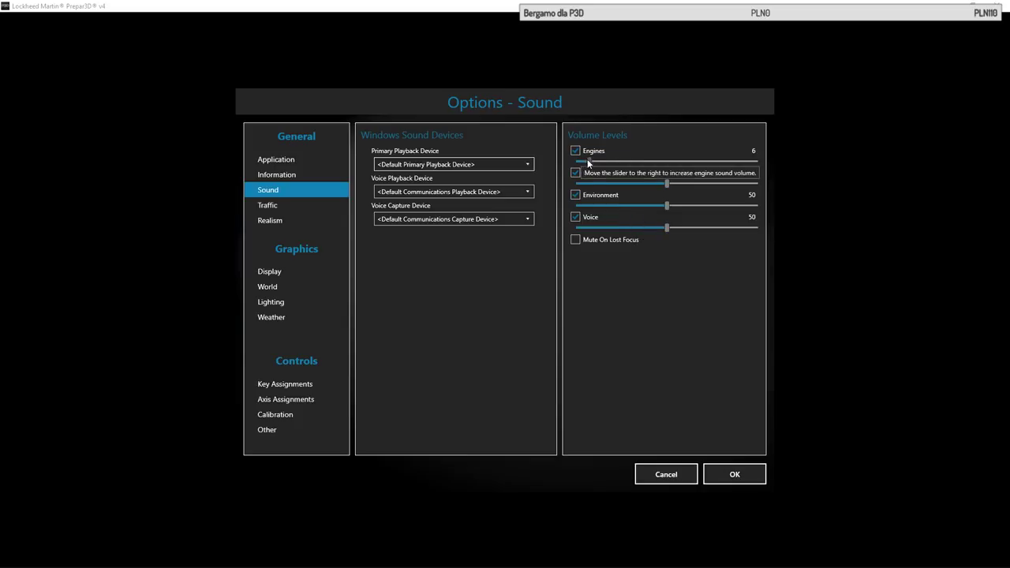
drag(588, 162, 794, 182)
click(756, 475)
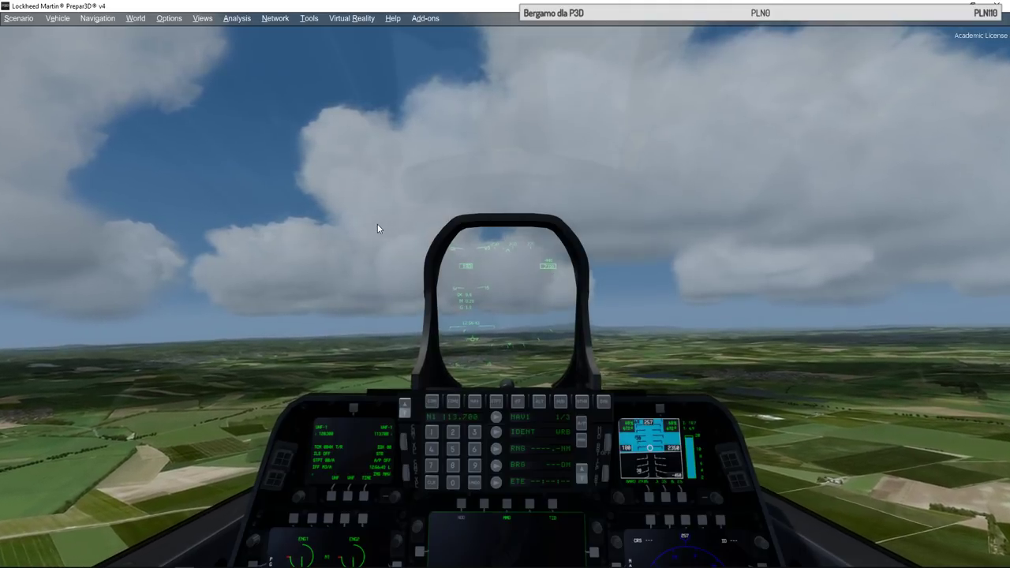
Reopen the Sound options, set the Engines volume to 6 and apply it
click(170, 18)
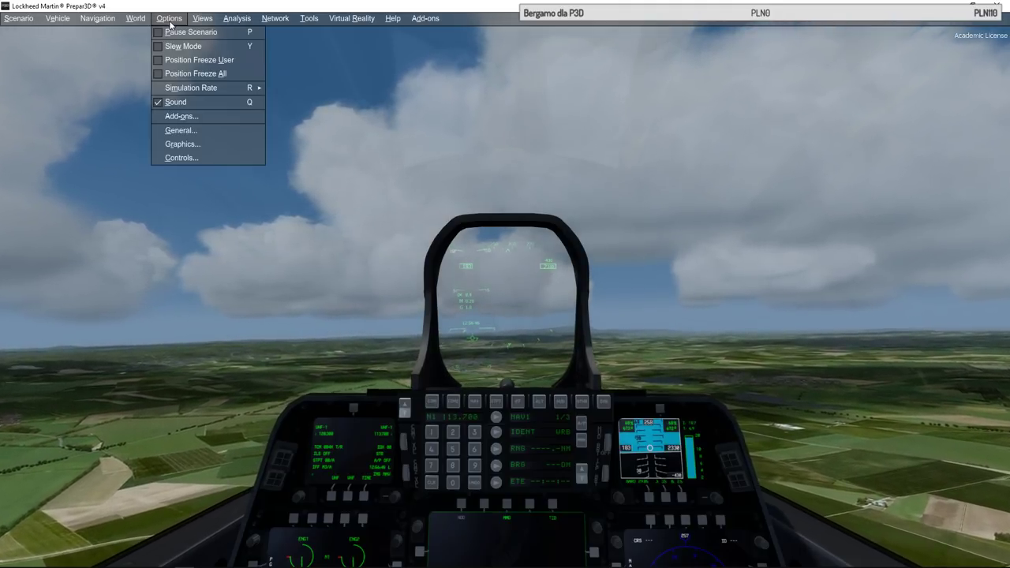
click(178, 131)
click(273, 193)
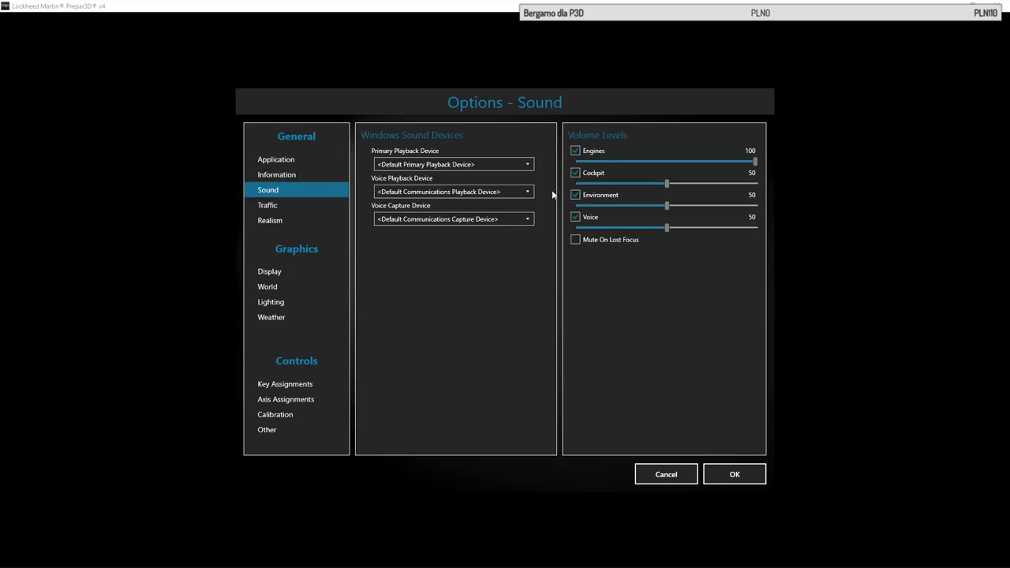
click(589, 161)
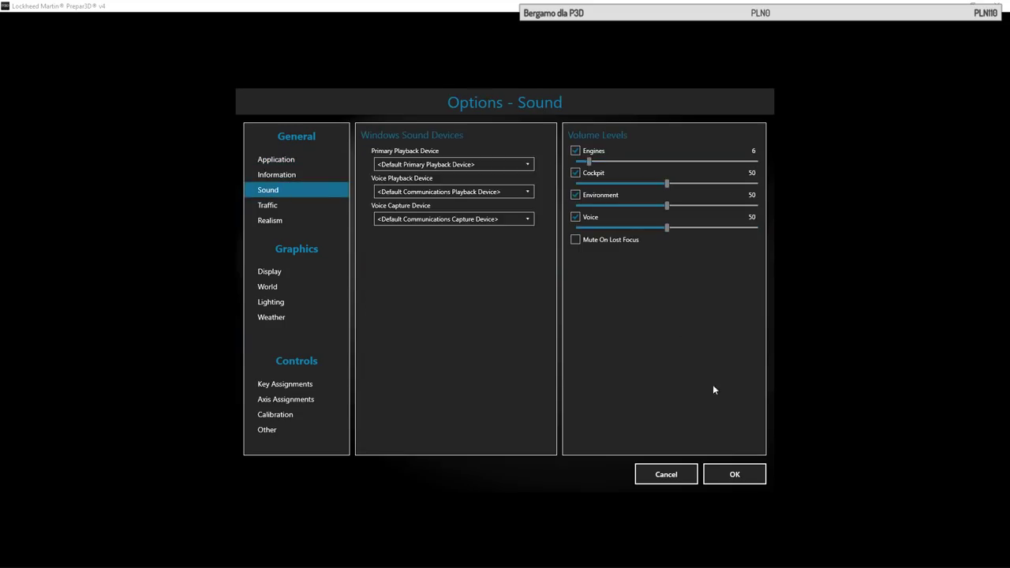
click(746, 473)
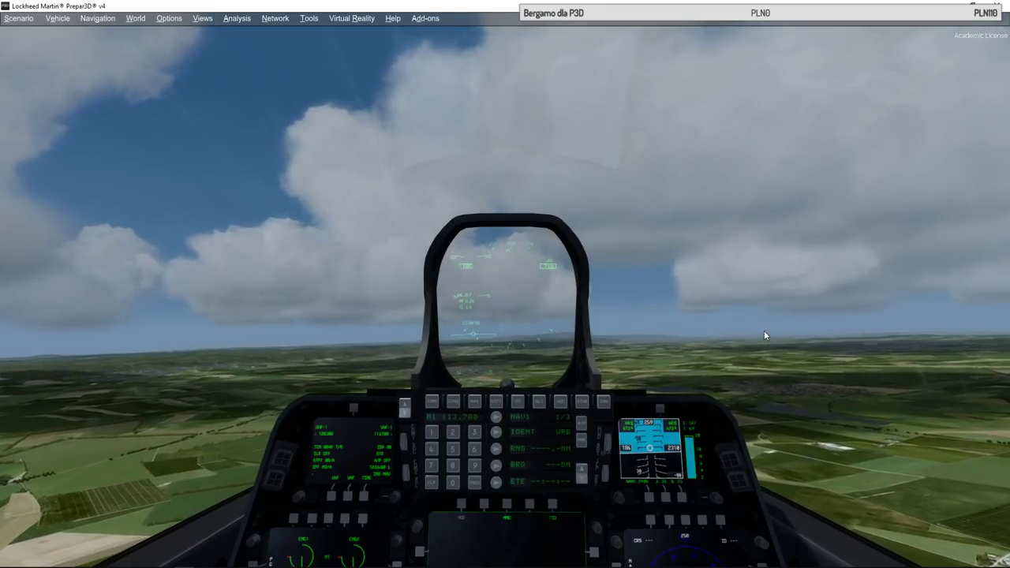
Reopen the Sound options and examine the Voice volume and Mute On Lost Focus settings
click(169, 18)
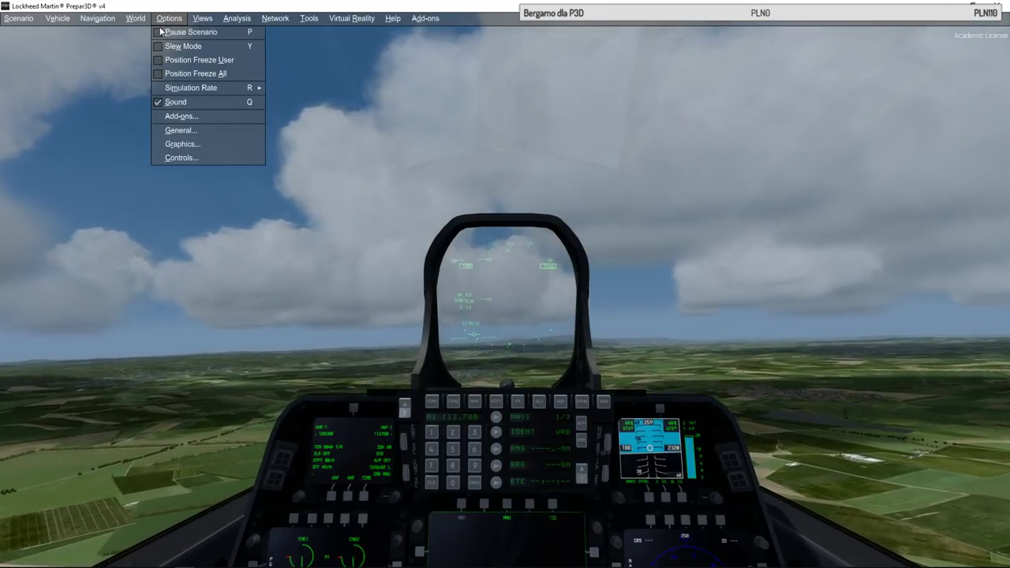
click(179, 131)
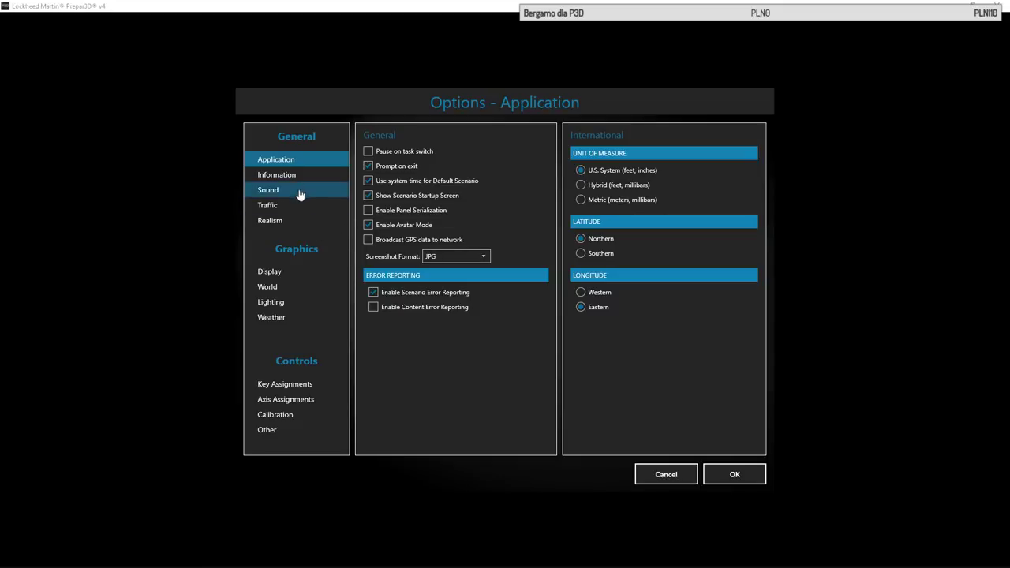
click(300, 193)
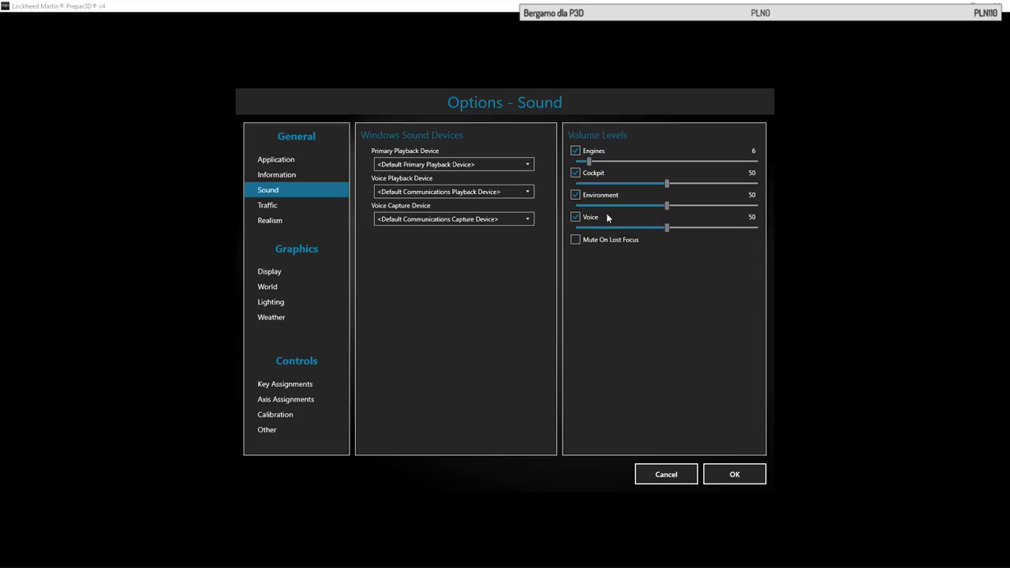
click(577, 218)
click(623, 242)
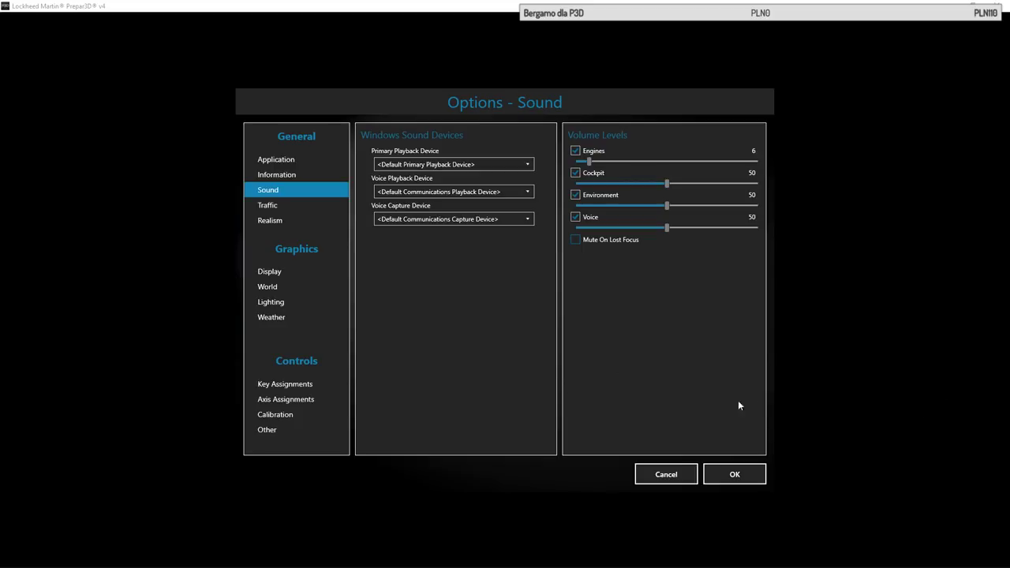
Try out the airline, general aviation and airport vehicle density sliders in the Traffic options
click(268, 208)
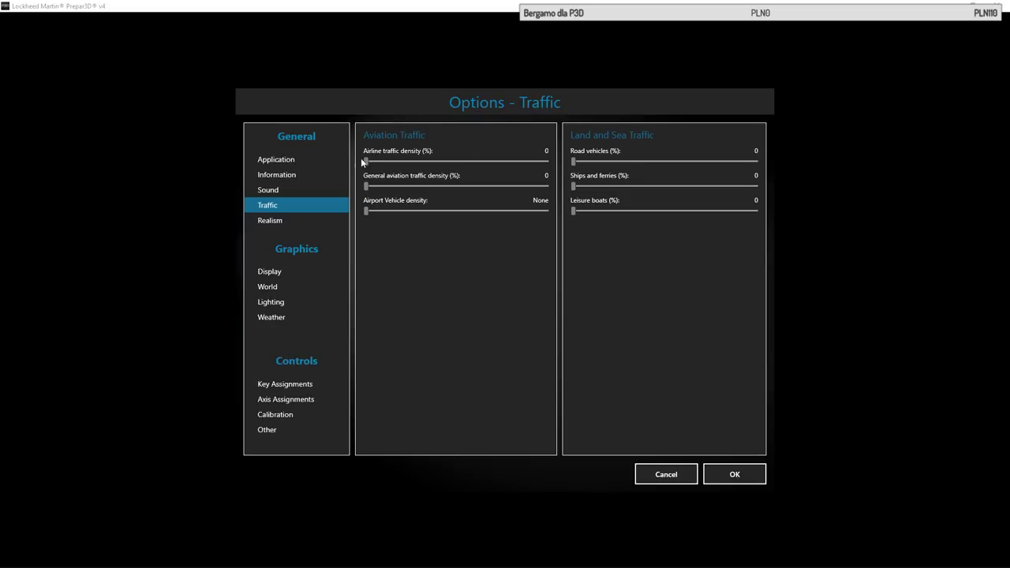
drag(363, 161, 348, 177)
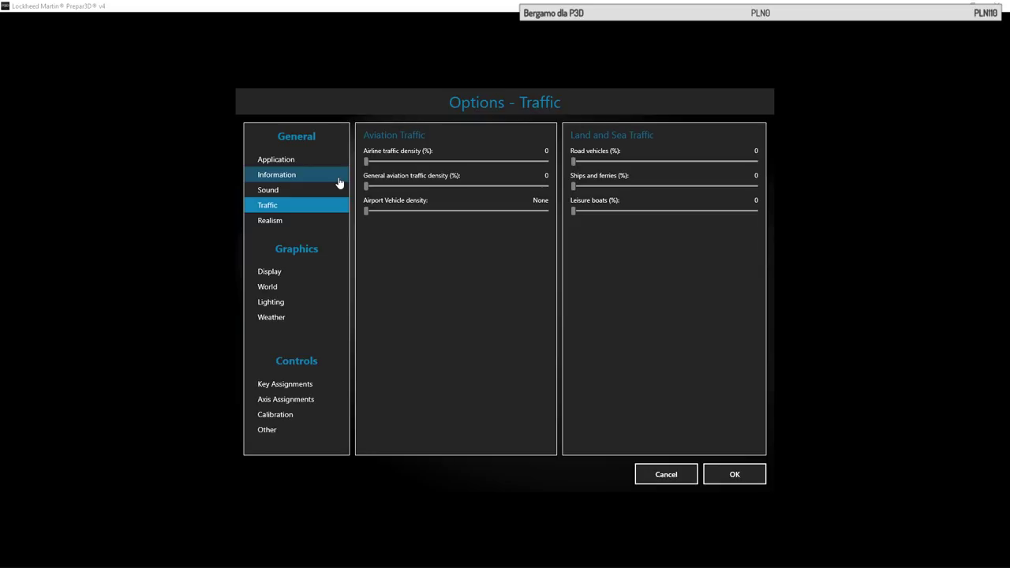
drag(367, 161, 333, 156)
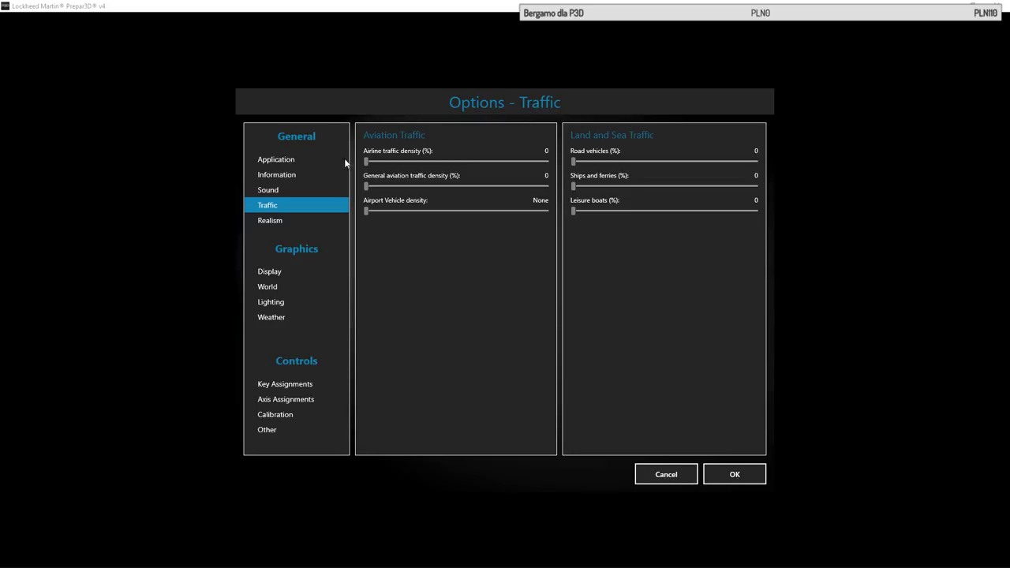
drag(366, 161, 345, 170)
drag(368, 186, 341, 186)
mouse_move(366, 214)
mouse_down()
mouse_move(537, 216)
mouse_move(376, 221)
mouse_up()
drag(366, 213, 387, 215)
drag(404, 211, 377, 212)
Raise the Road vehicles density close to its maximum and apply it to the flight
drag(573, 162, 580, 162)
drag(580, 162, 750, 170)
click(742, 473)
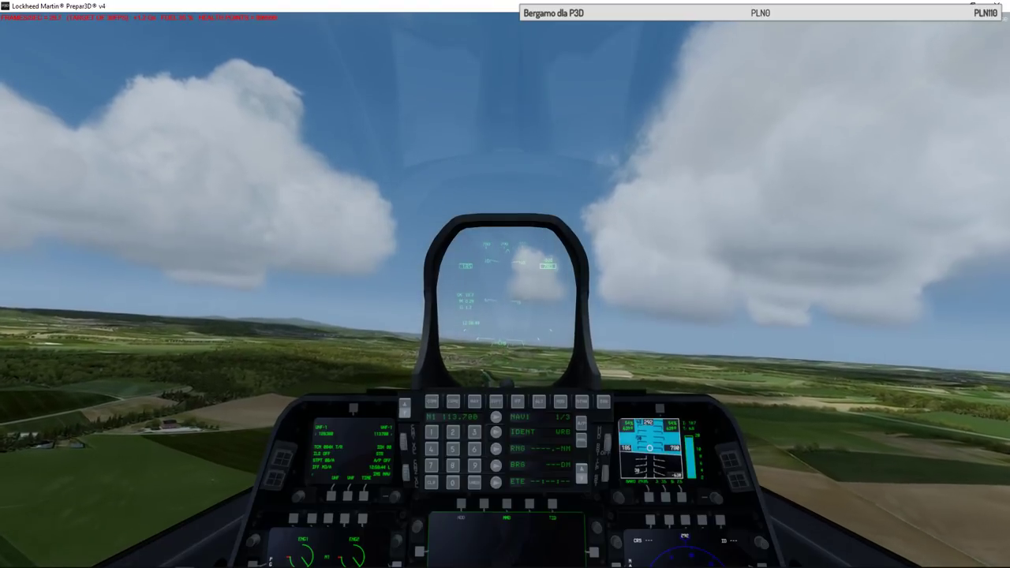
Set the Road vehicles density to 0 in the Traffic options, and try the Ships and ferries density at maximum before resetting it
click(135, 18)
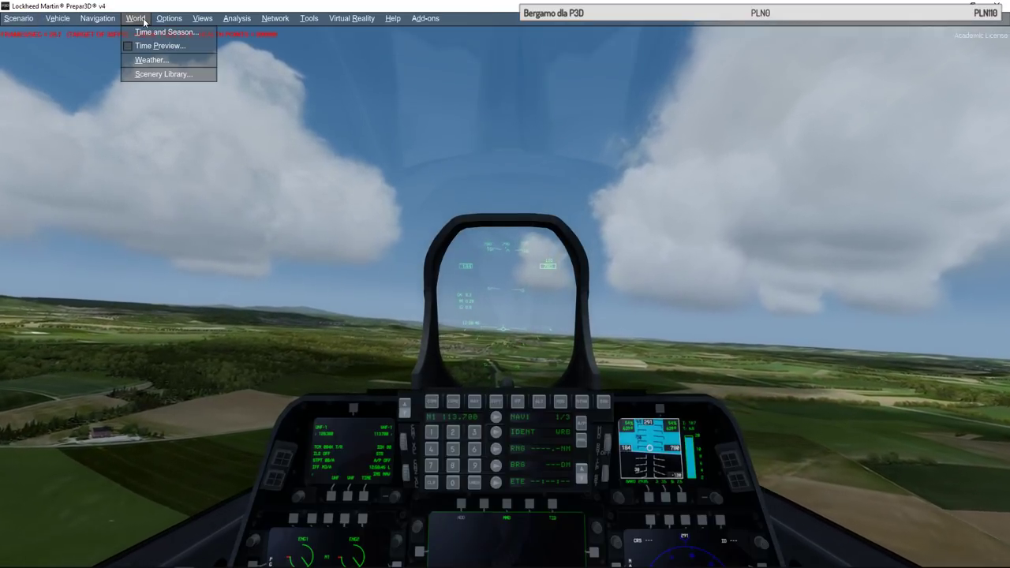
mouse_move(157, 17)
click(182, 144)
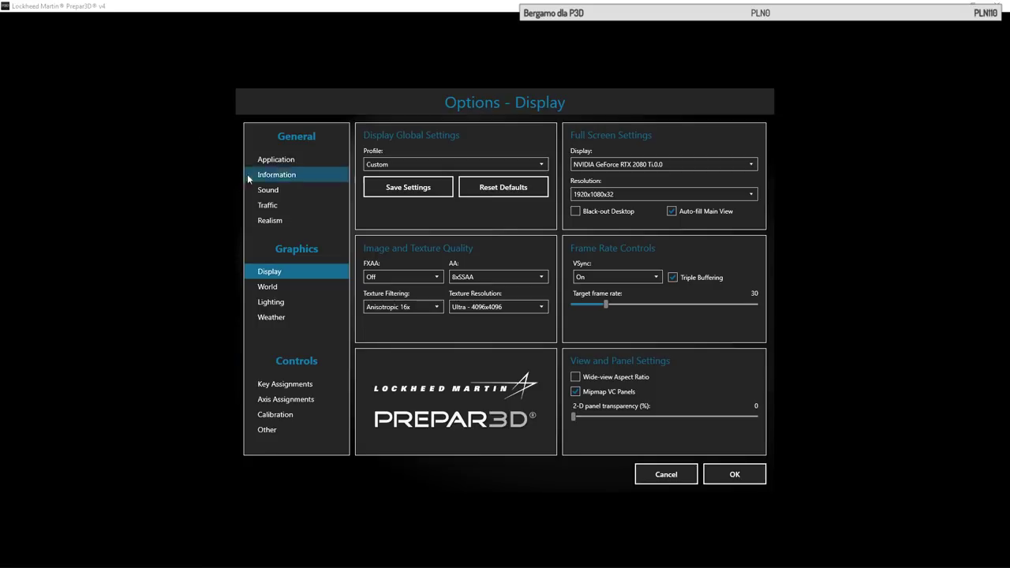
click(288, 204)
click(574, 161)
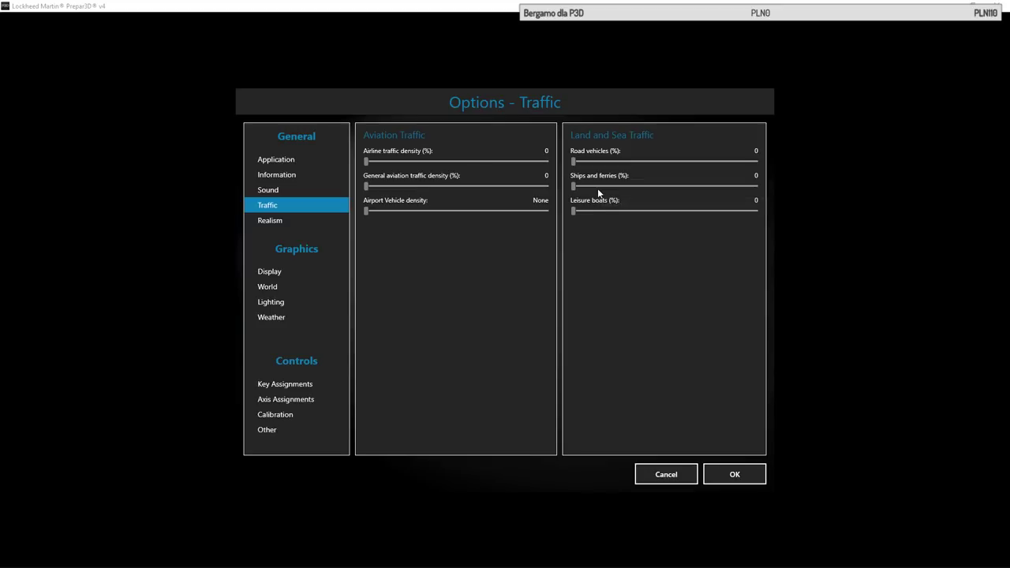
drag(584, 186, 844, 176)
drag(756, 187, 547, 191)
Examine the Realism settings for aircraft lights, gyro drift, engine stress and G-effects, and return to the flight
click(318, 225)
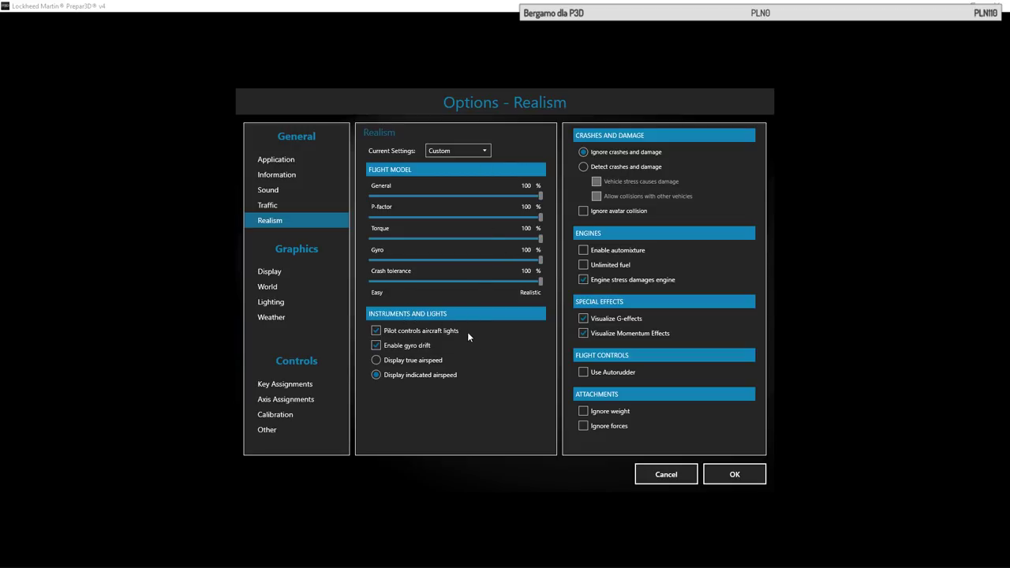
click(442, 332)
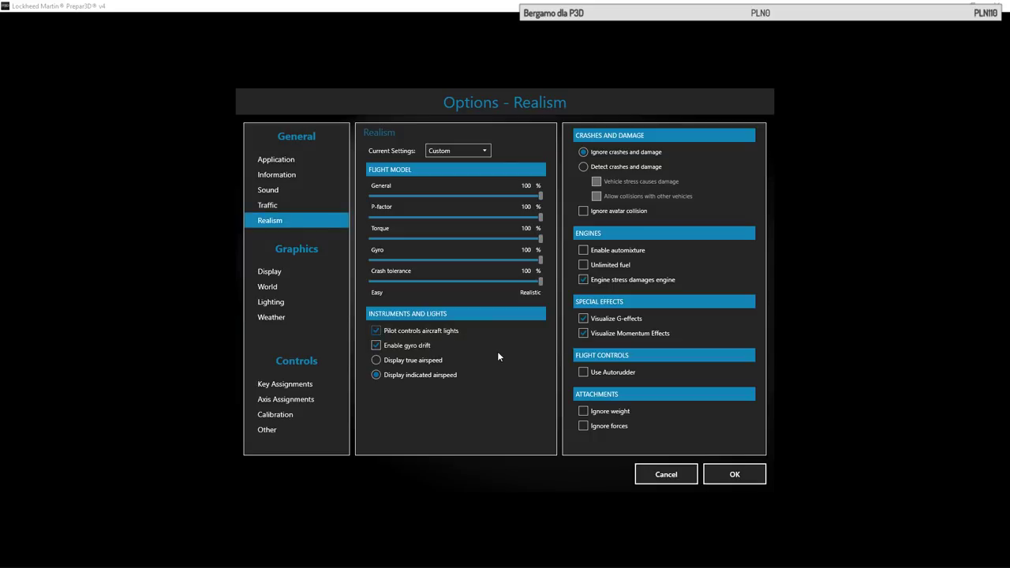
click(419, 345)
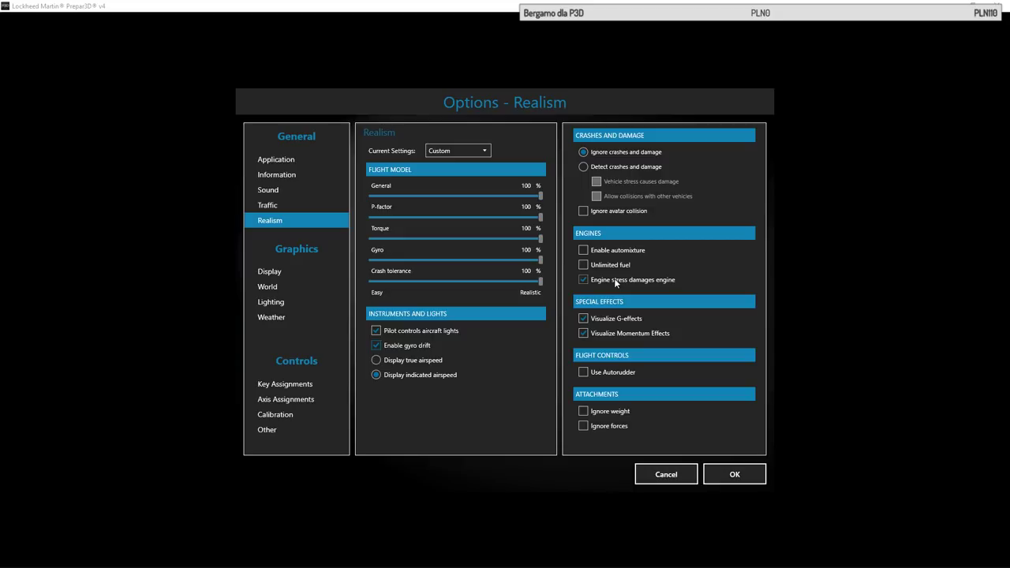
click(587, 279)
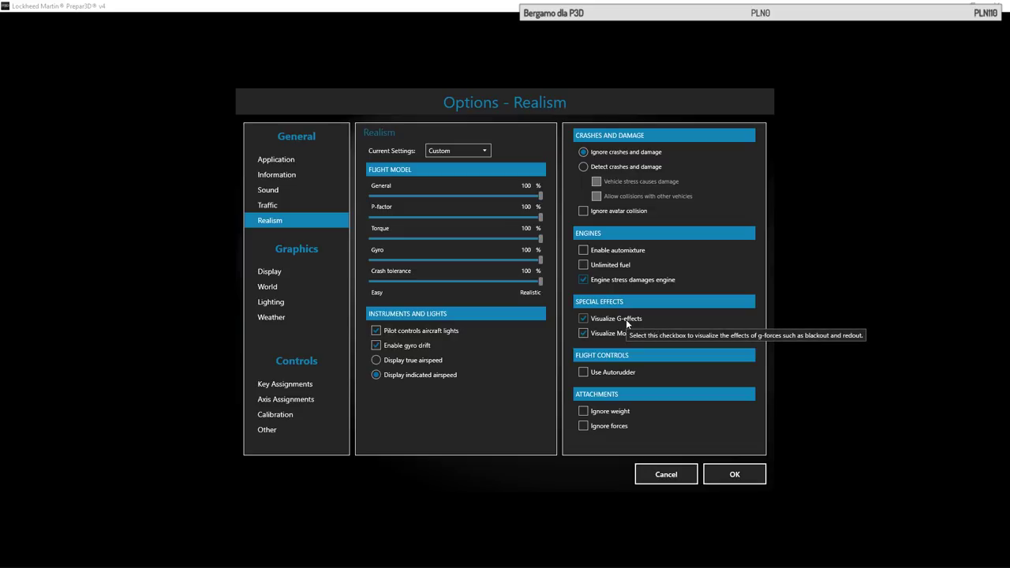
click(741, 472)
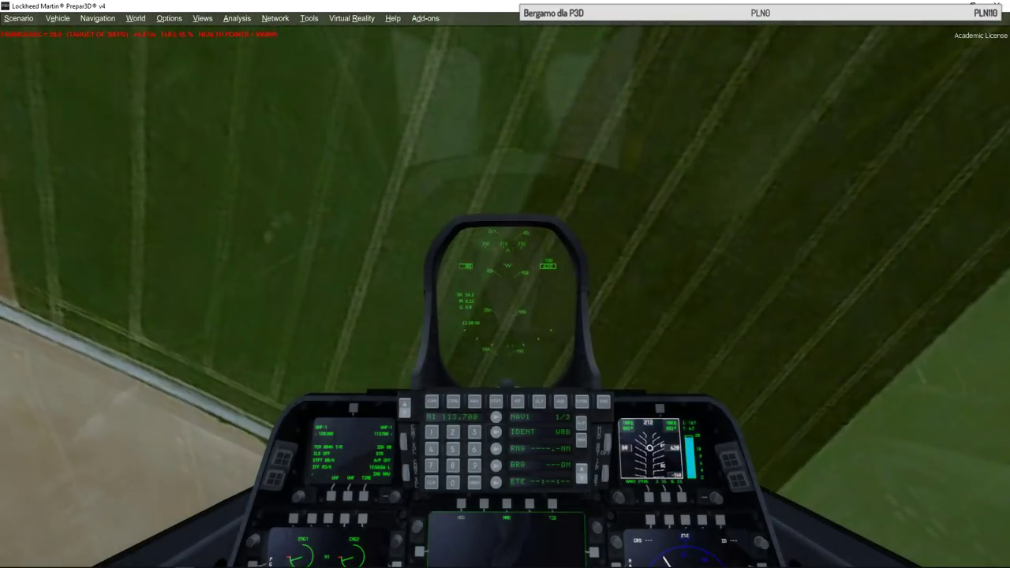
key(shift+z)
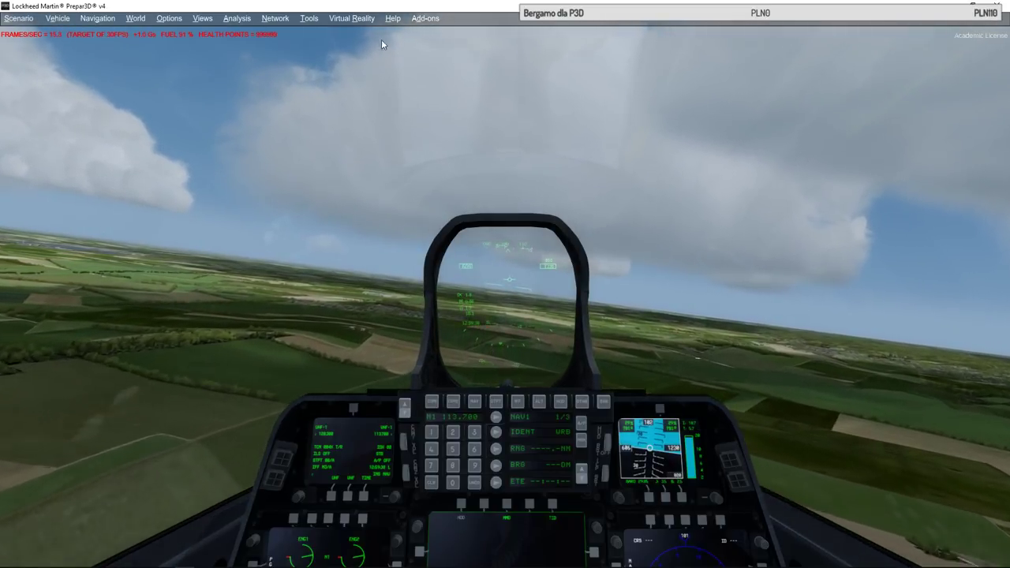
Reopen the options and examine the remaining Realism settings for special effects, flight controls and attachments
click(135, 18)
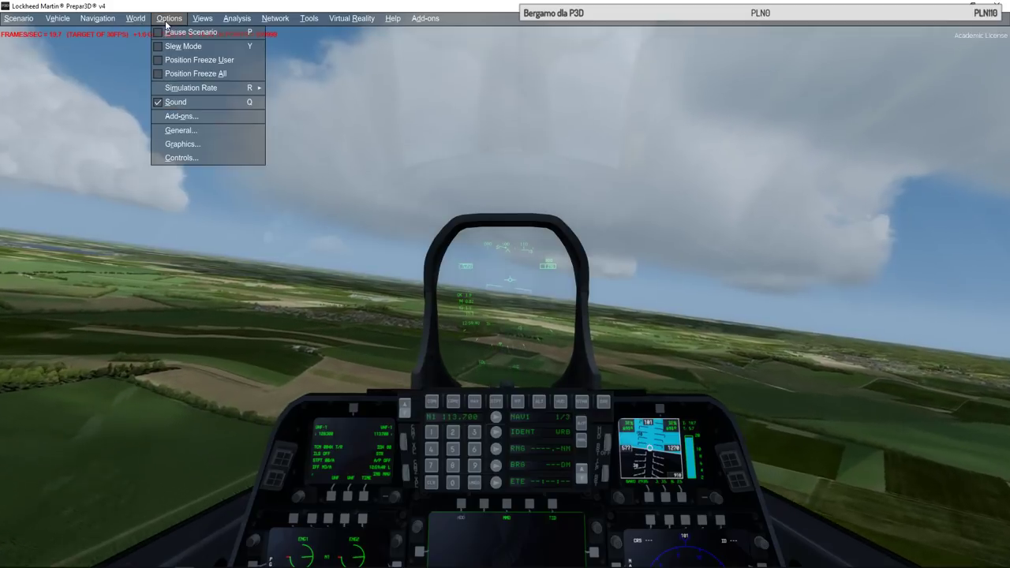
click(193, 144)
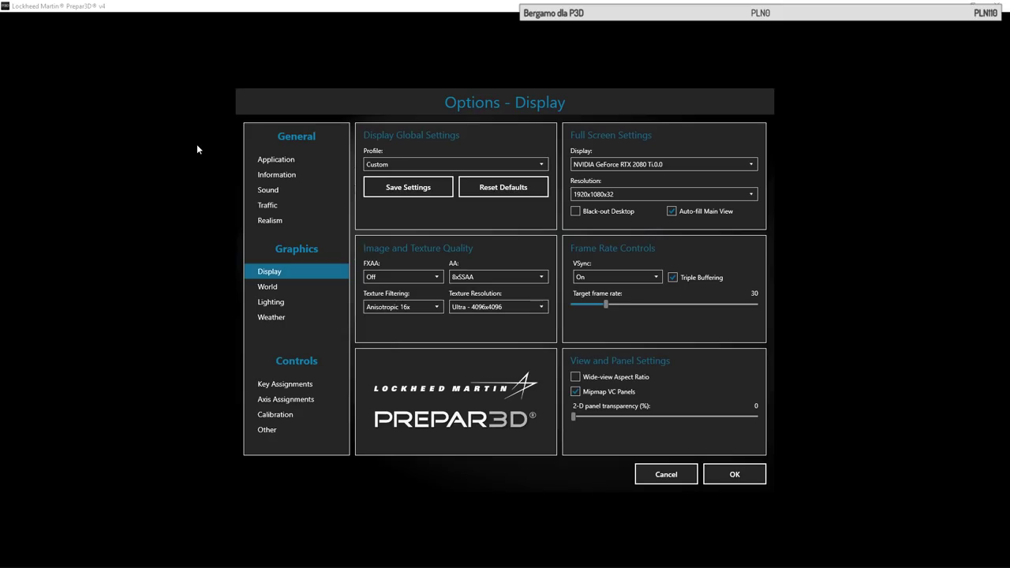
click(288, 219)
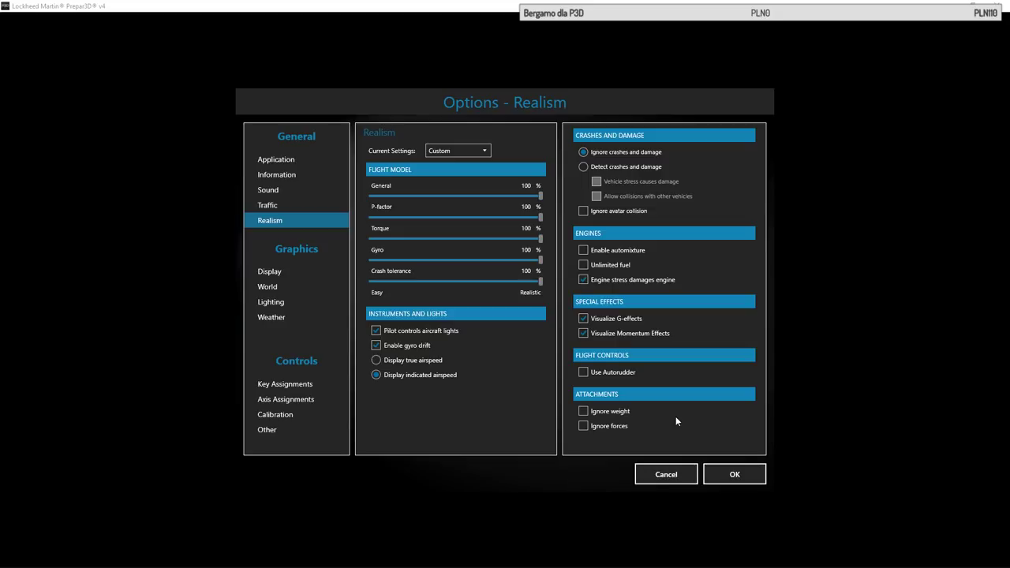
Set FXAA to On in the Display graphics options and apply it to the cockpit view
click(289, 273)
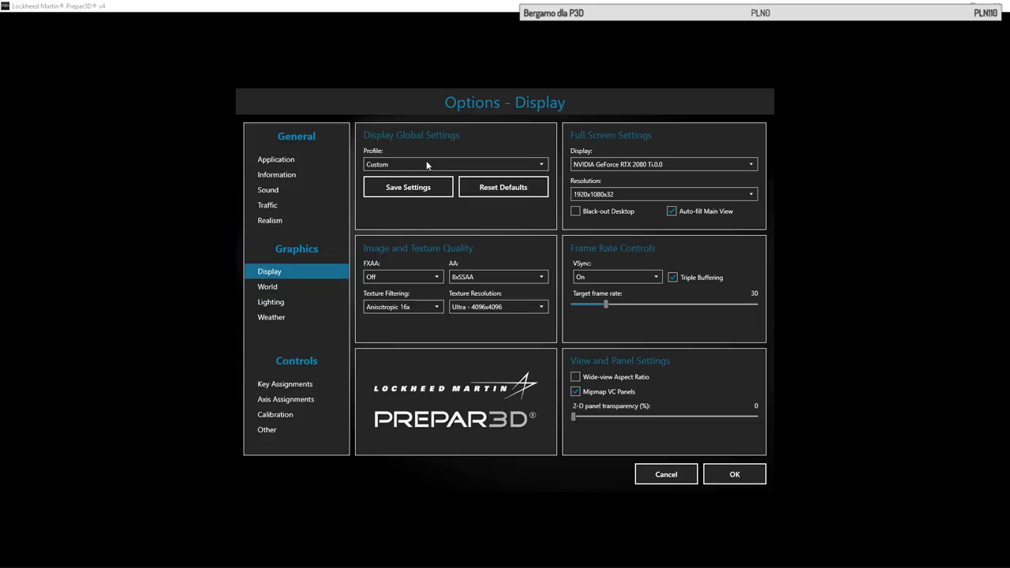
click(416, 274)
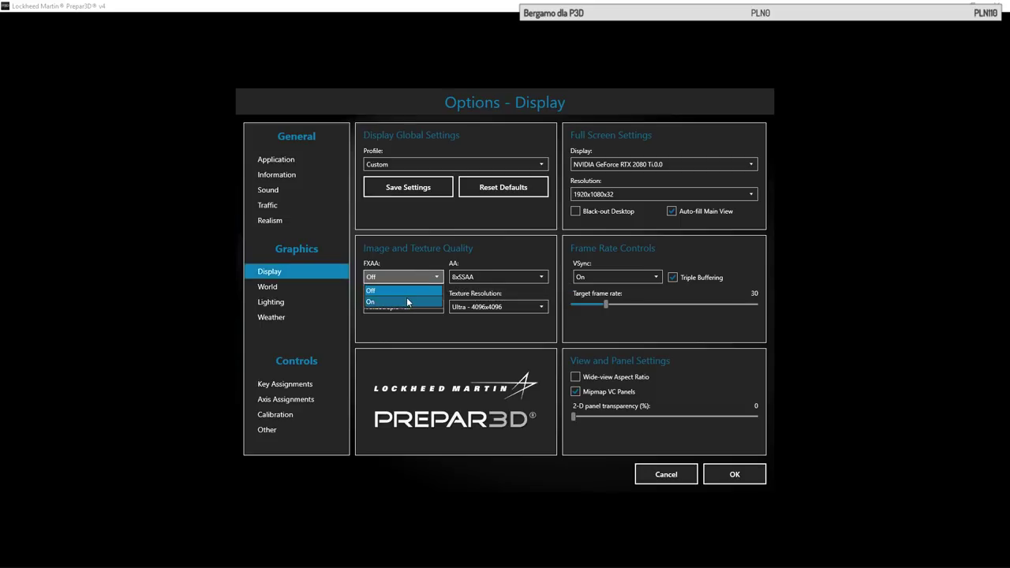
click(406, 296)
click(734, 474)
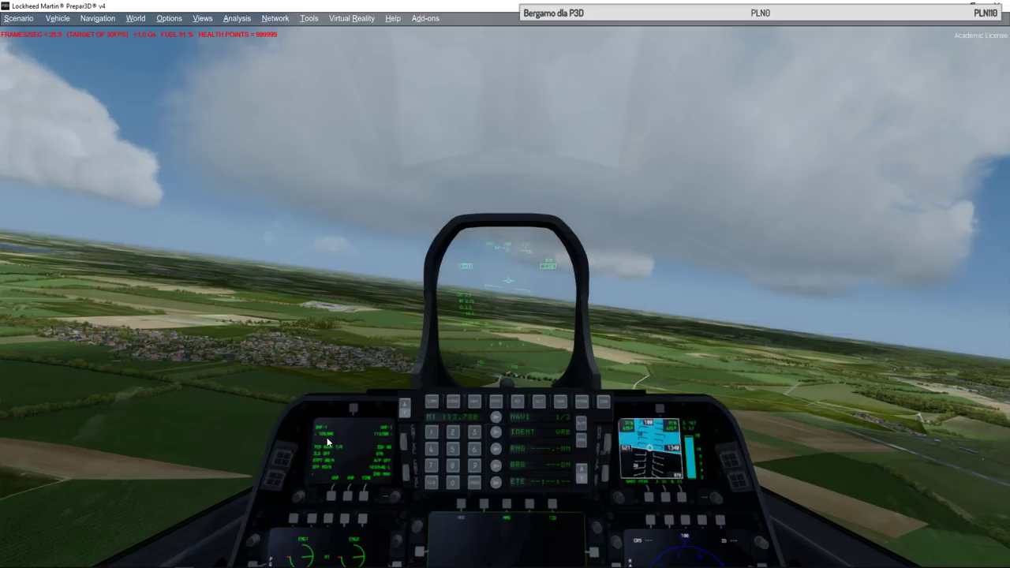
Reopen the Display graphics options, set FXAA to Off and apply it
click(168, 18)
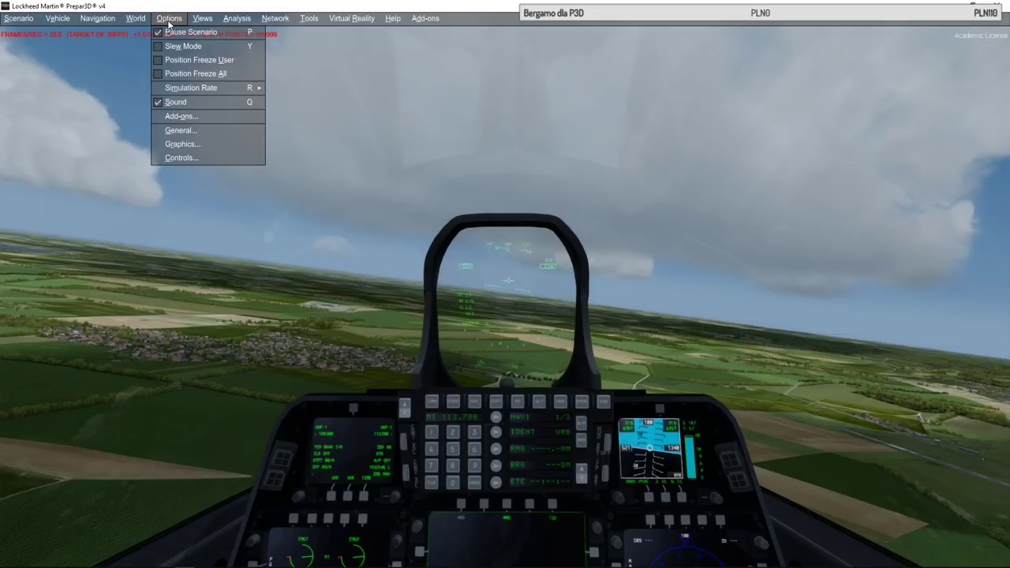
click(196, 143)
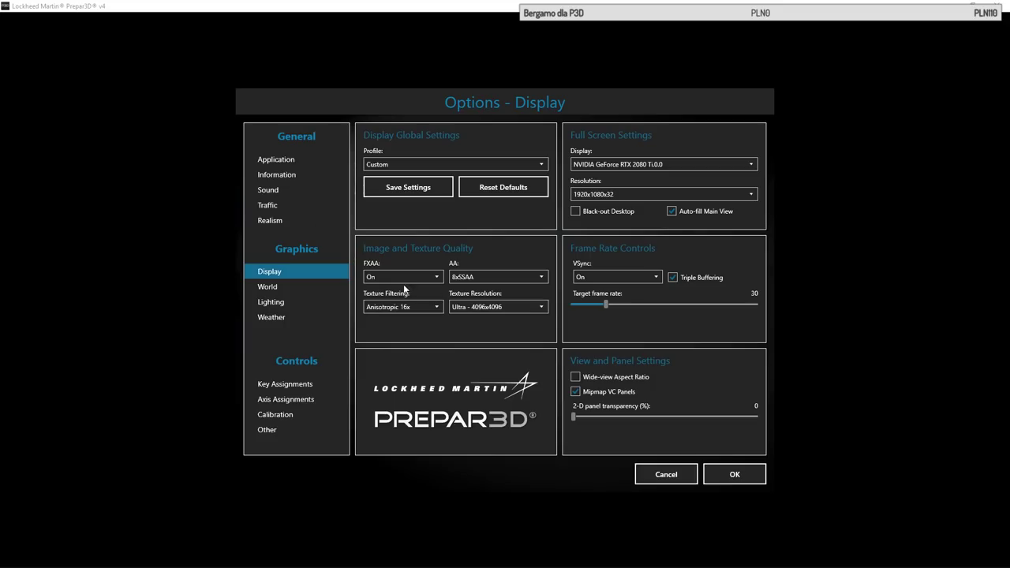
click(400, 277)
click(398, 290)
click(734, 475)
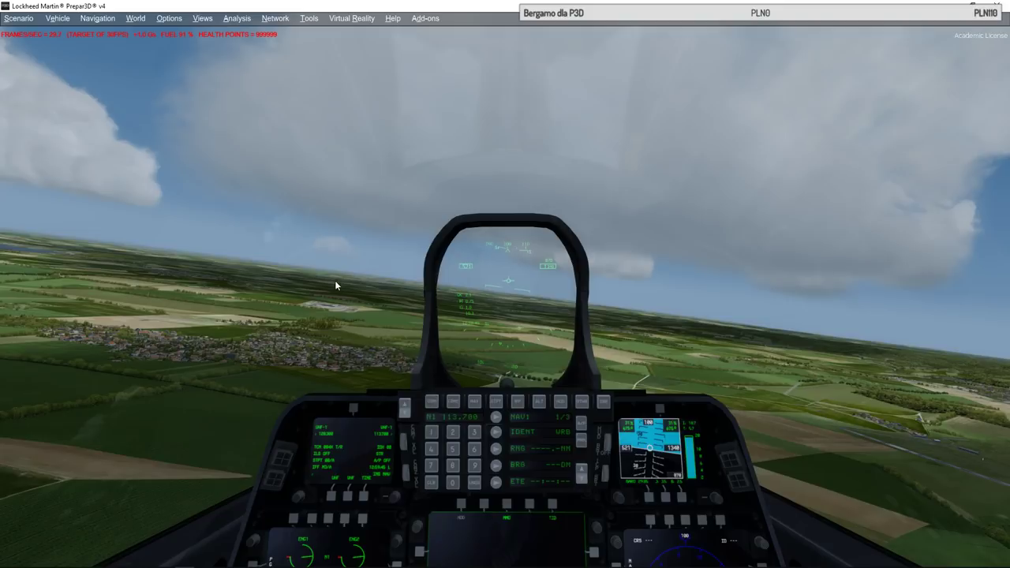
Reopen the Display graphics options and examine the available AA and Texture Filtering choices
click(142, 18)
mouse_move(169, 19)
click(181, 132)
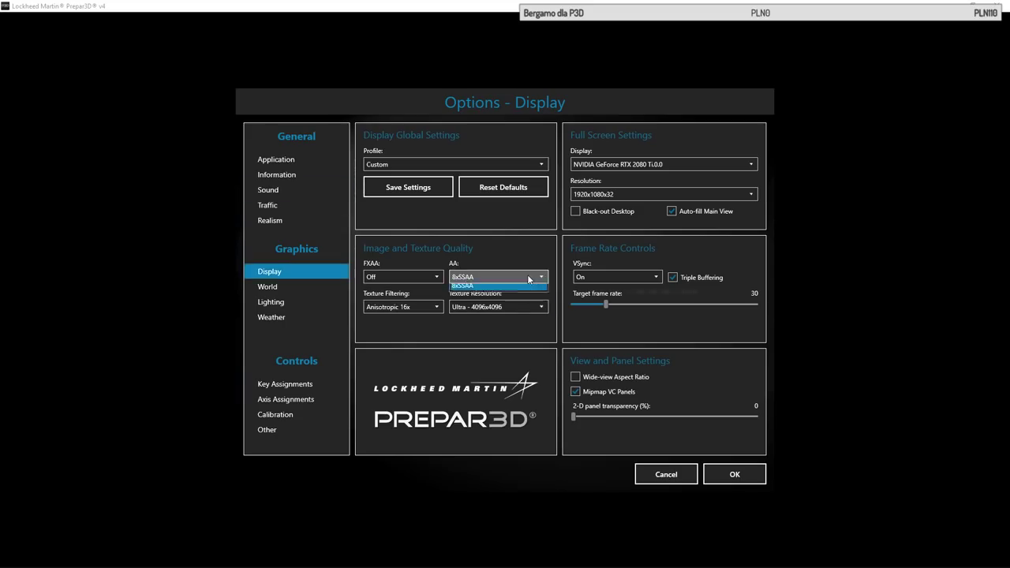
click(527, 276)
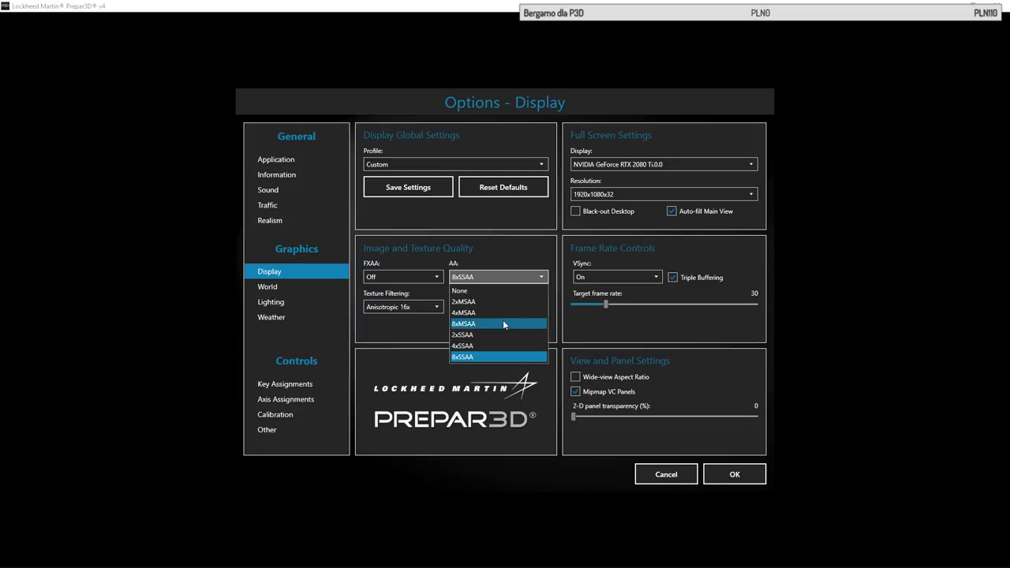
click(564, 322)
click(423, 310)
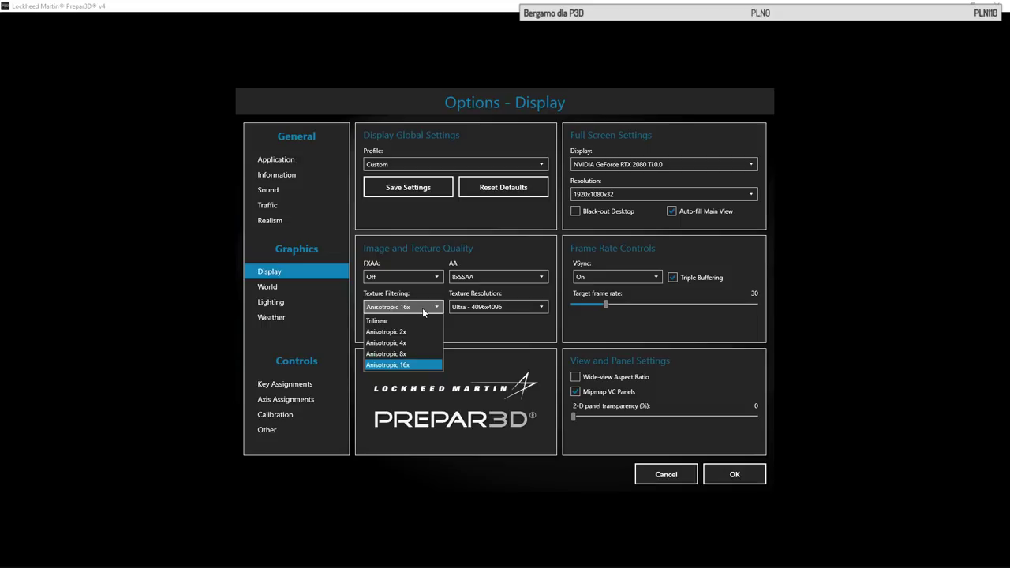
click(415, 363)
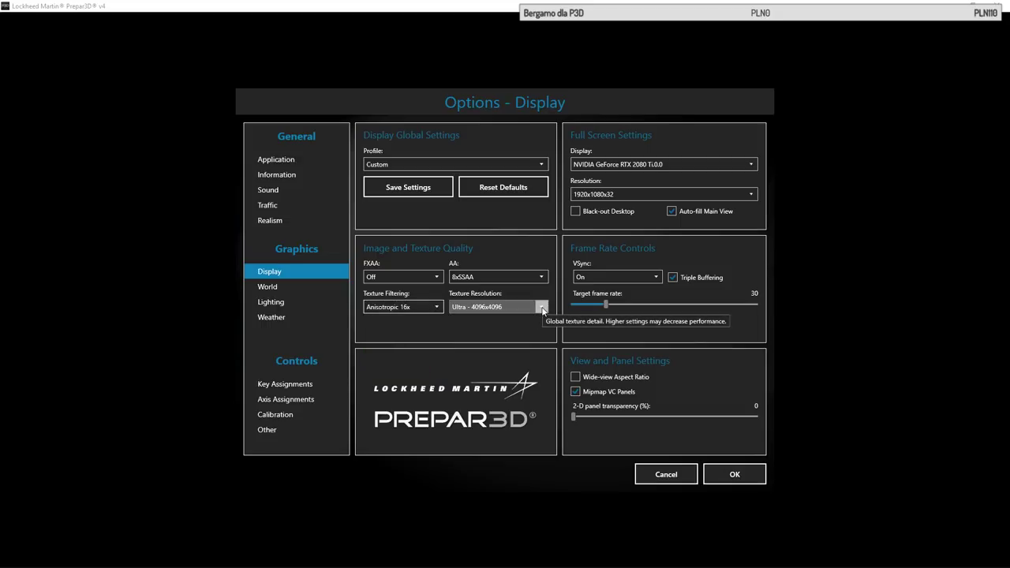
Set Texture Resolution to Very Low - 256x256 and apply it to the flight
click(542, 308)
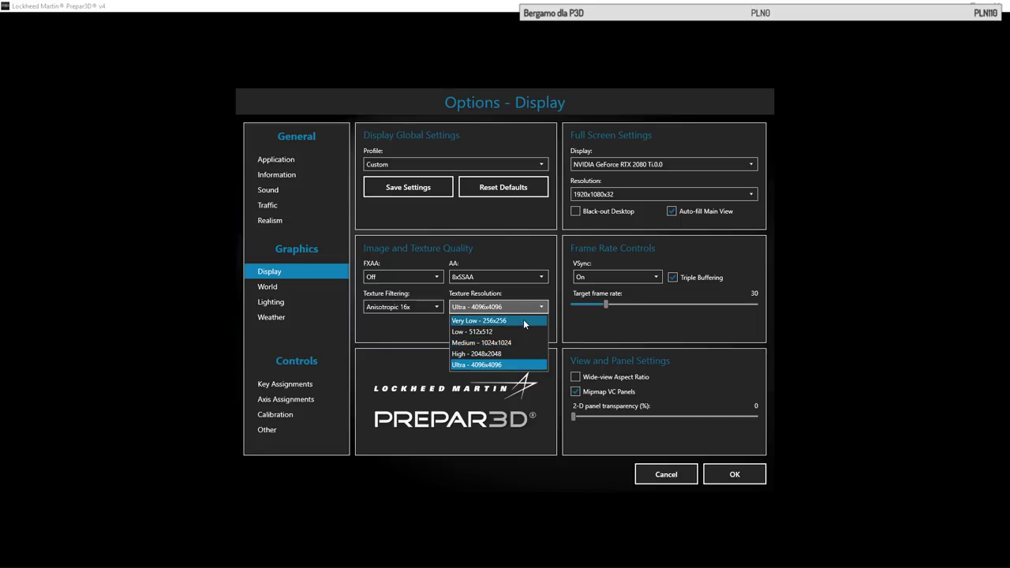
click(523, 321)
click(759, 476)
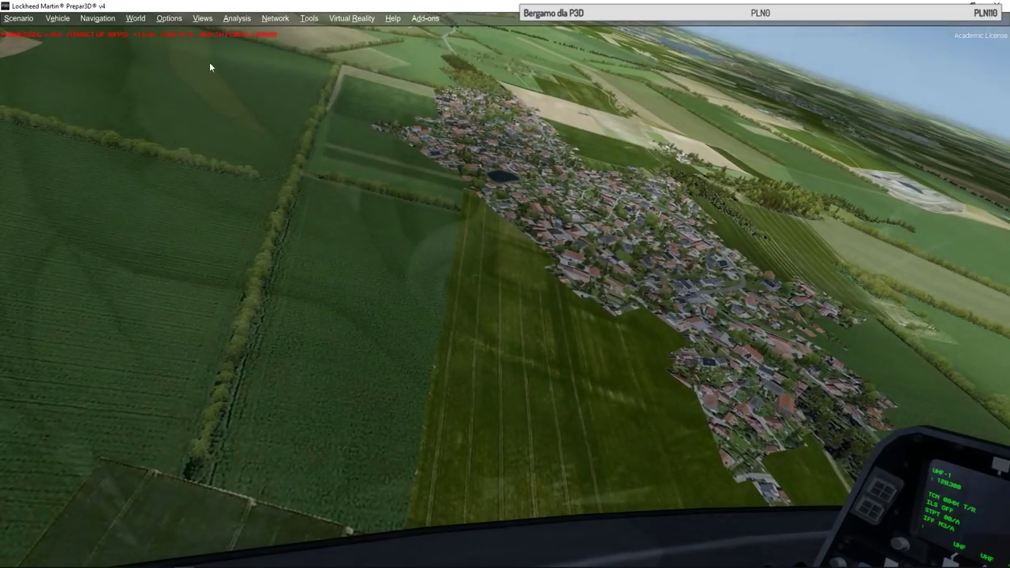
click(162, 22)
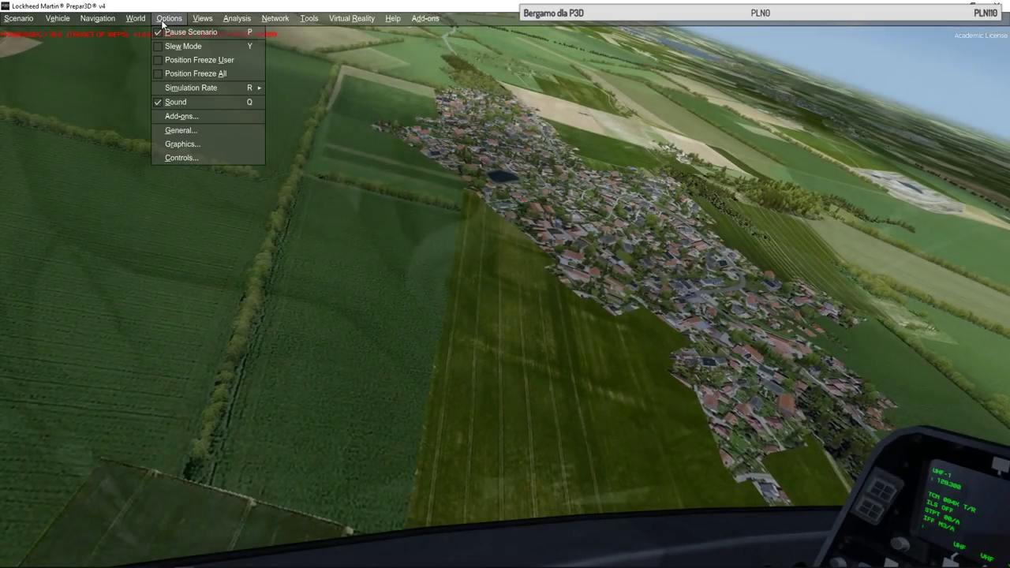
click(214, 159)
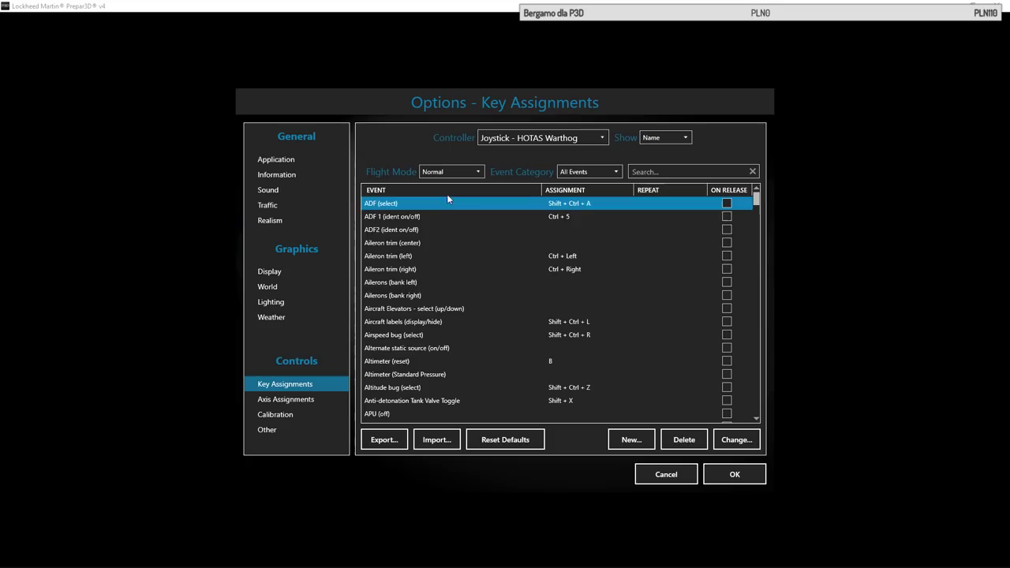
key(Escape)
Reopen the Display graphics options, set Texture Resolution to Low - 512x512 and apply it
click(163, 22)
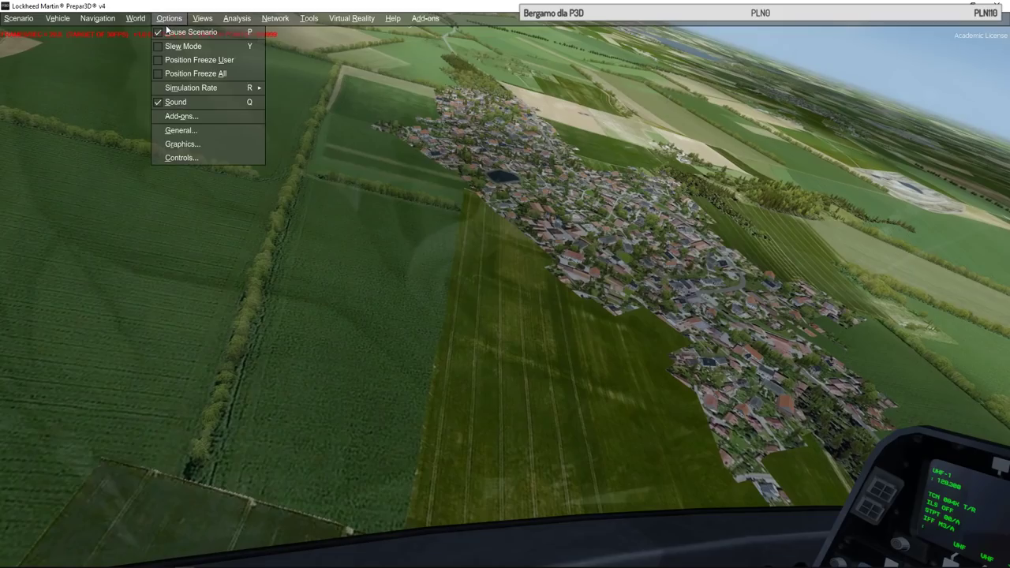
click(194, 142)
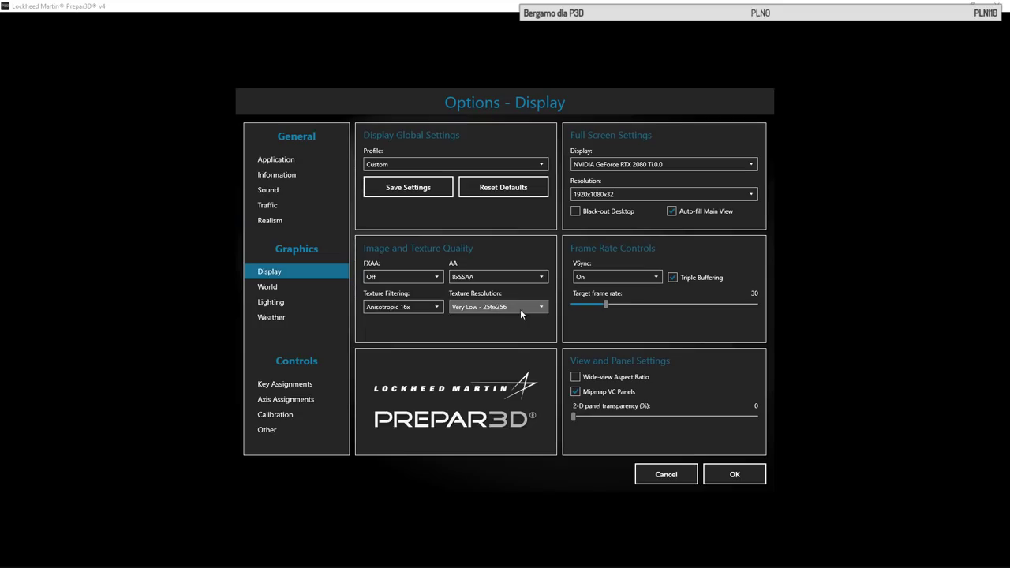
click(520, 308)
click(513, 328)
click(733, 476)
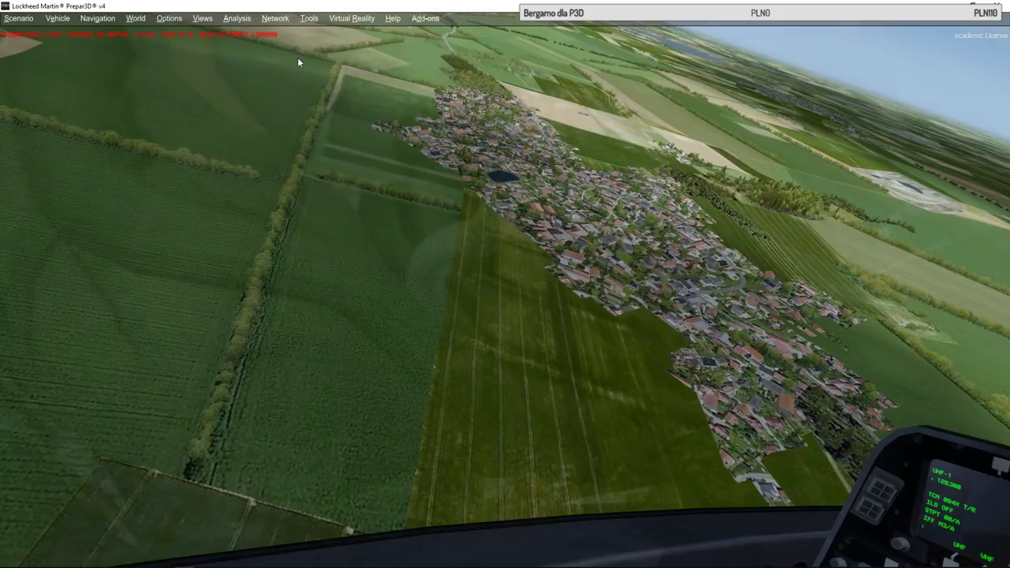
Raise Texture Resolution to Medium - 1024x1024 in the Display graphics options and apply it
click(169, 18)
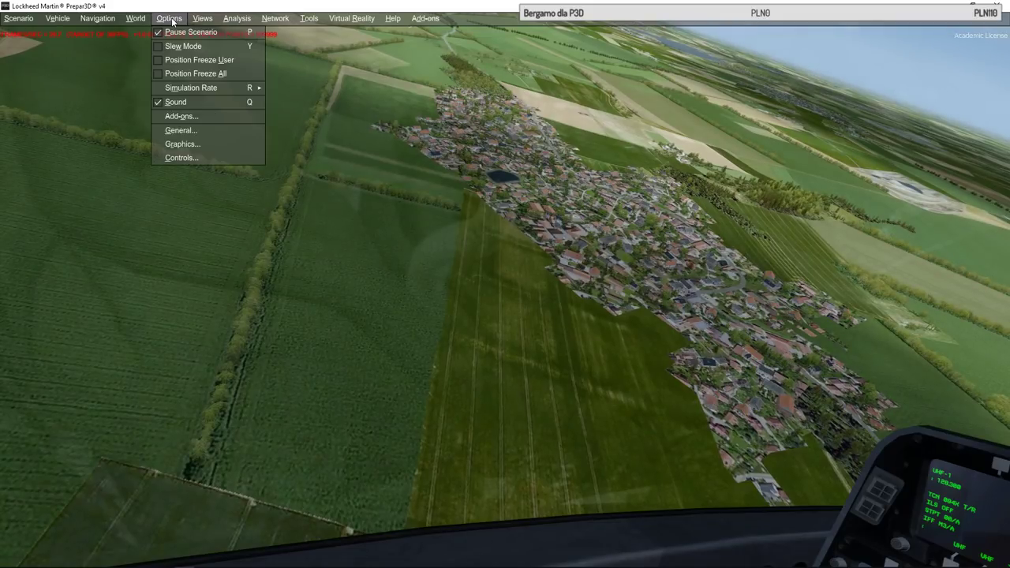
click(208, 142)
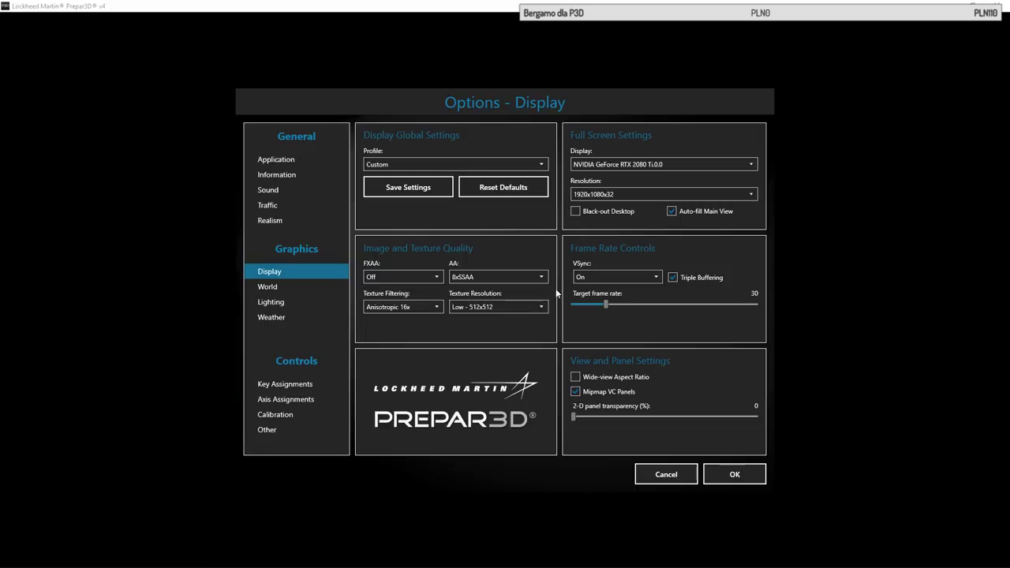
click(528, 306)
click(512, 344)
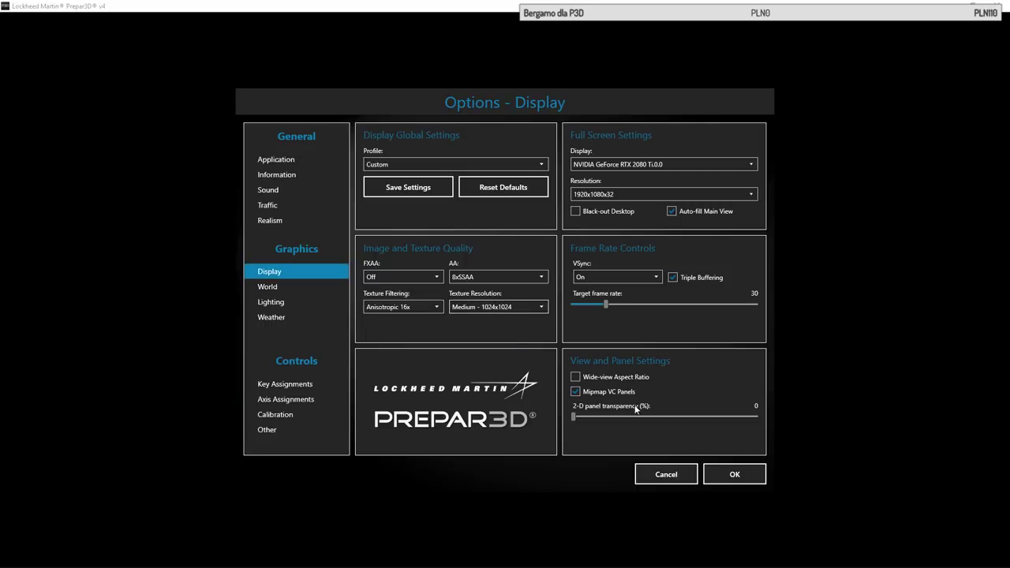
click(733, 475)
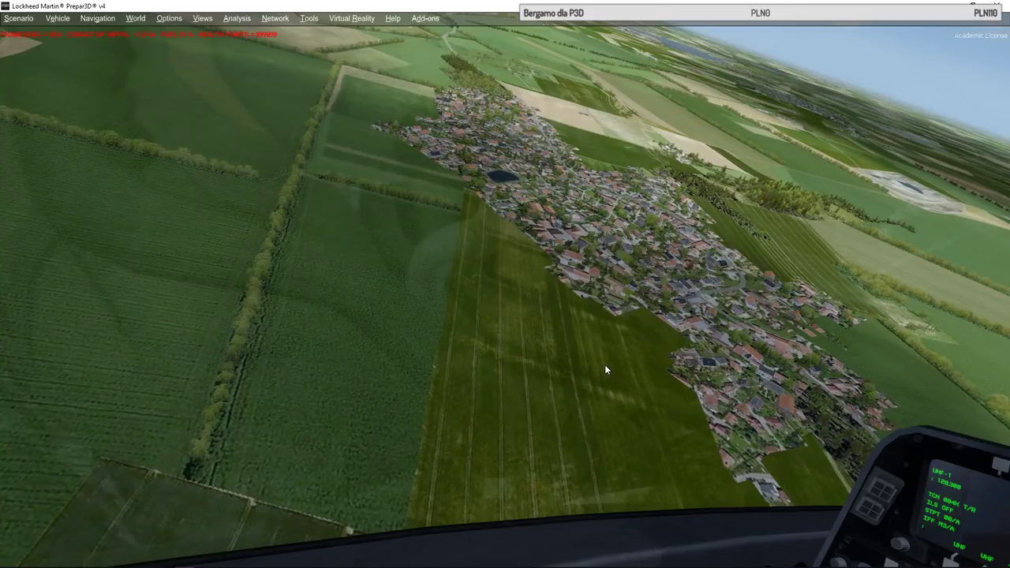
Raise Texture Resolution to Ultra - 4096x4096 in the Display graphics options and apply it to the scenery view
click(161, 19)
click(249, 144)
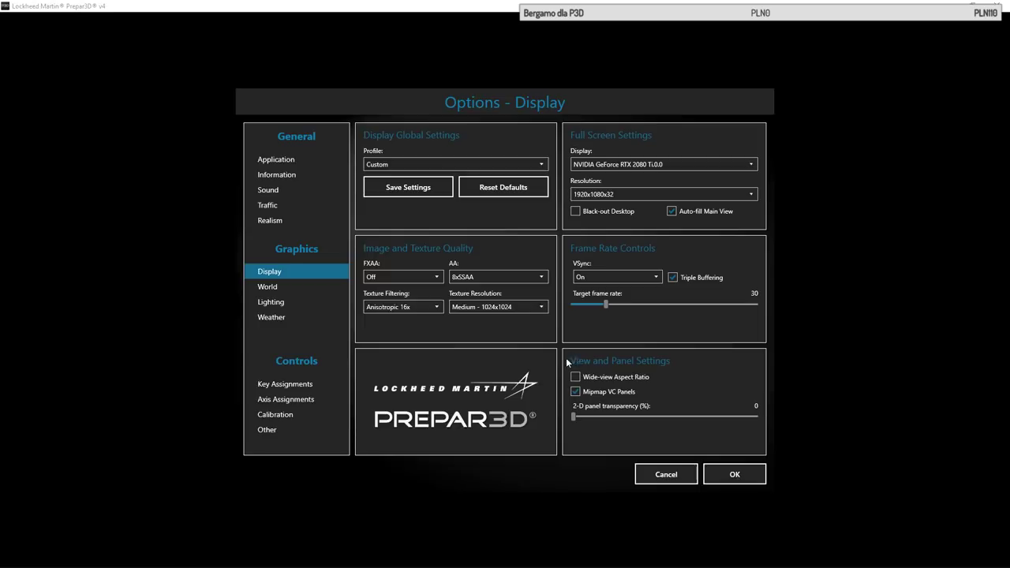
click(505, 307)
click(527, 365)
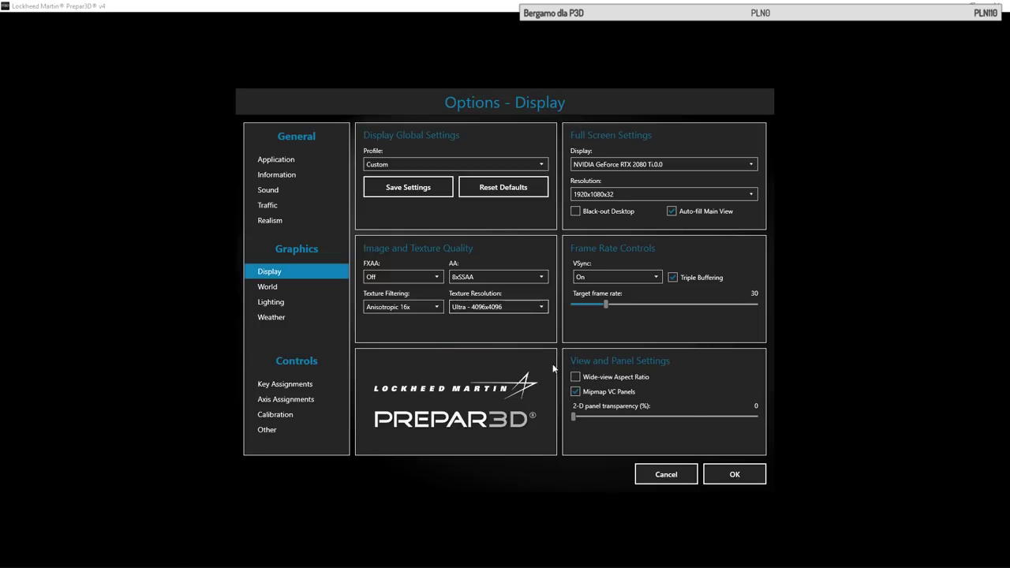
click(733, 483)
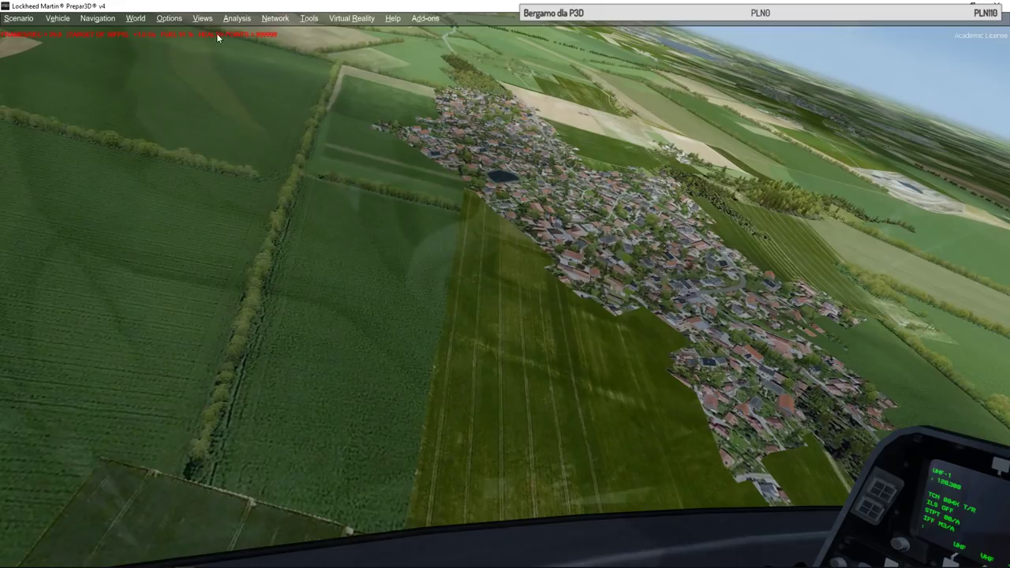
Switch Texture Resolution to Very Low - 256x256 in the Display graphics options and apply it for comparison
click(169, 19)
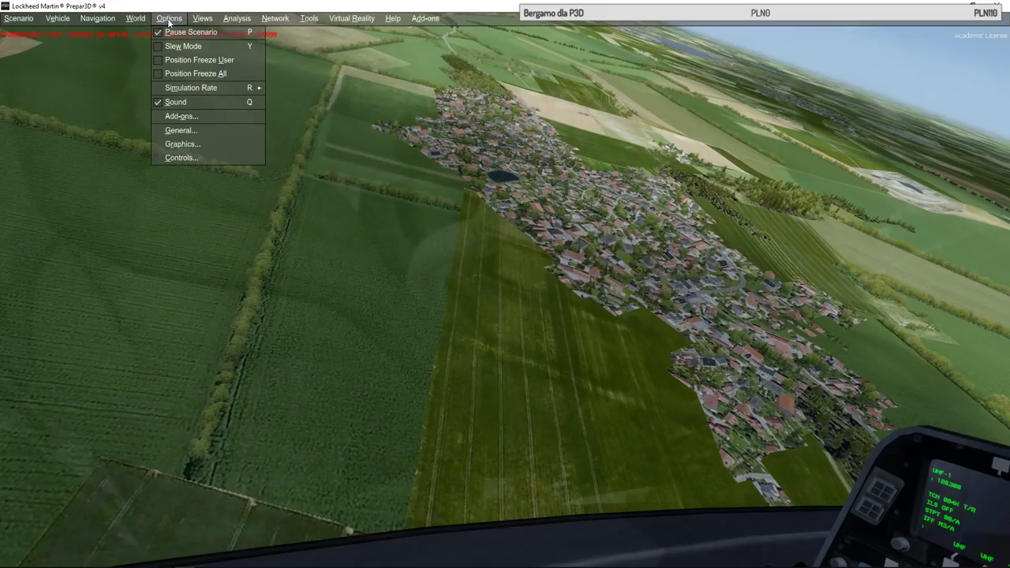
click(201, 144)
click(535, 307)
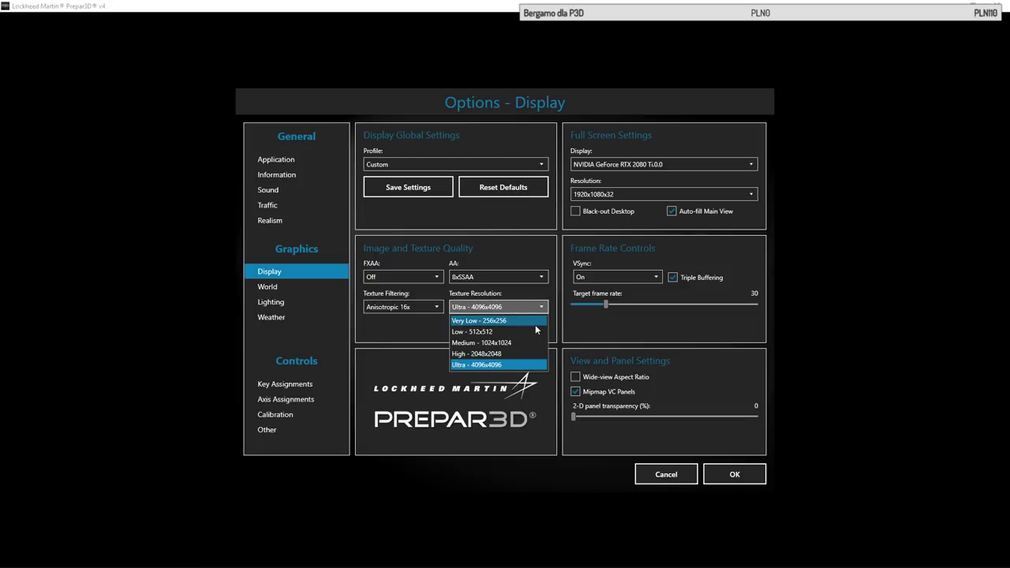
click(535, 324)
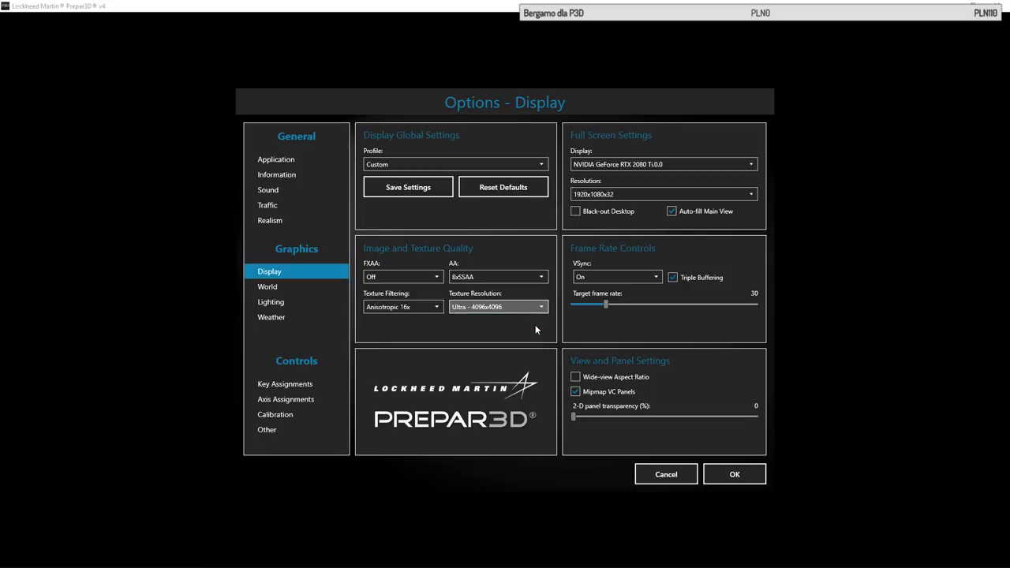
click(739, 473)
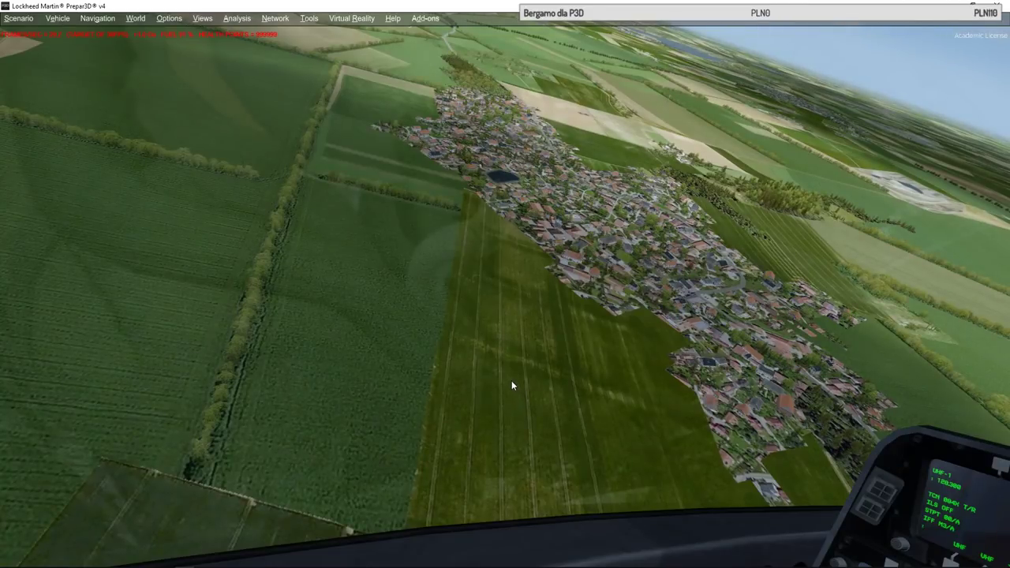
Restore Texture Resolution to Ultra - 4096x4096 in the Display graphics options and return to the flight
click(169, 19)
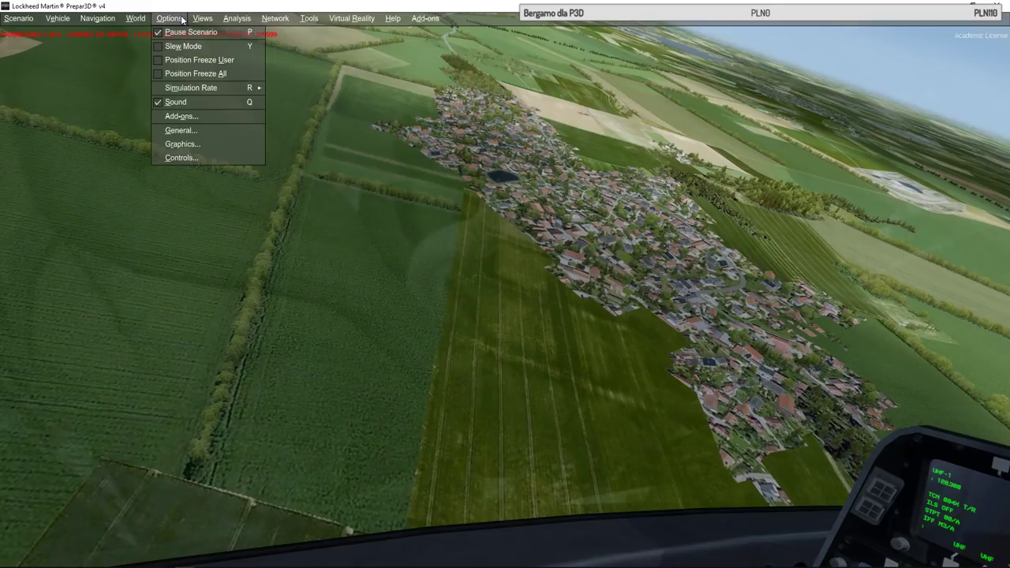
click(224, 147)
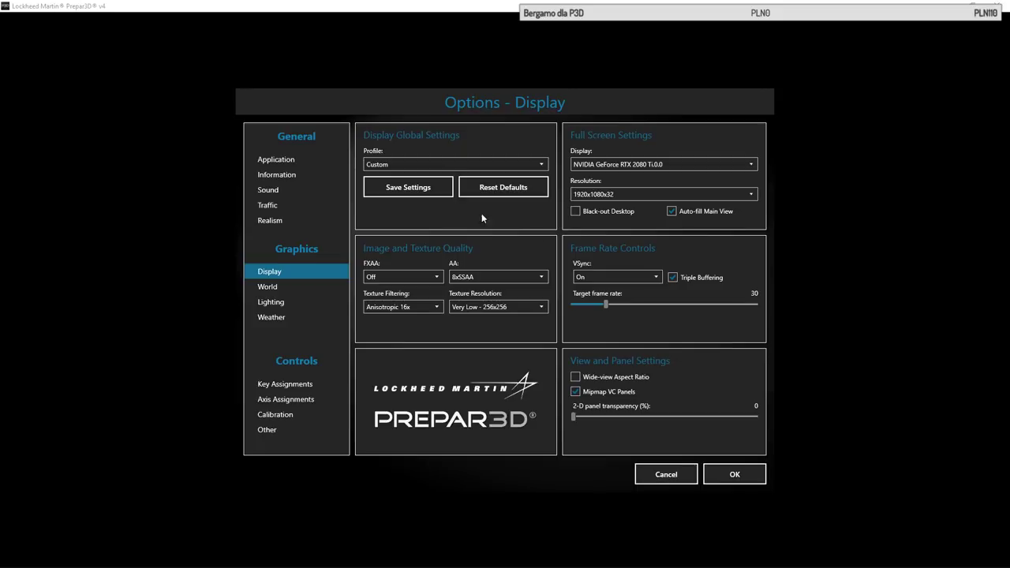
click(530, 307)
click(542, 365)
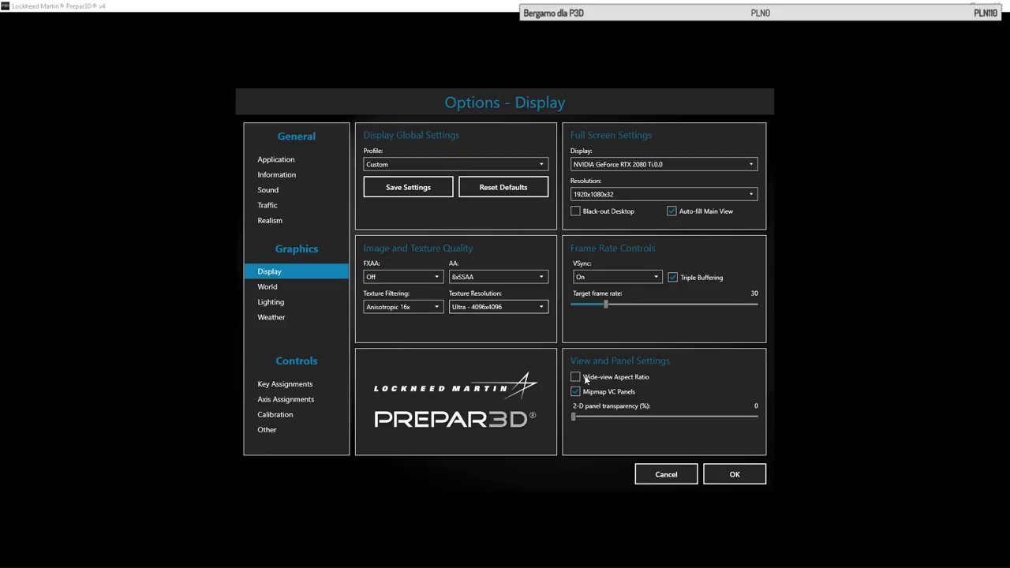
click(734, 474)
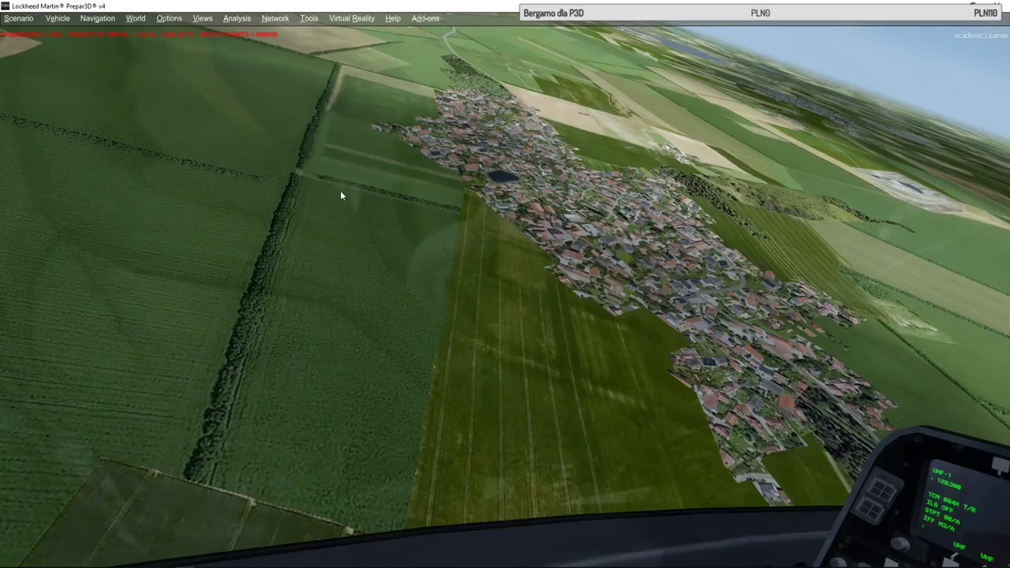
Reopen the options, view the World settings briefly, and examine the Texture Resolution choices in the Display settings
click(168, 18)
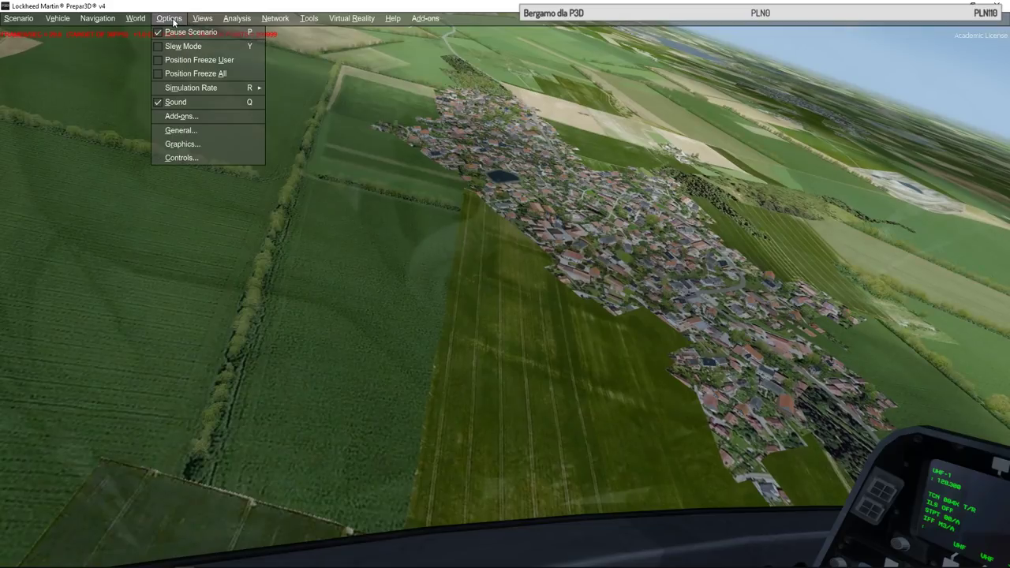
click(208, 135)
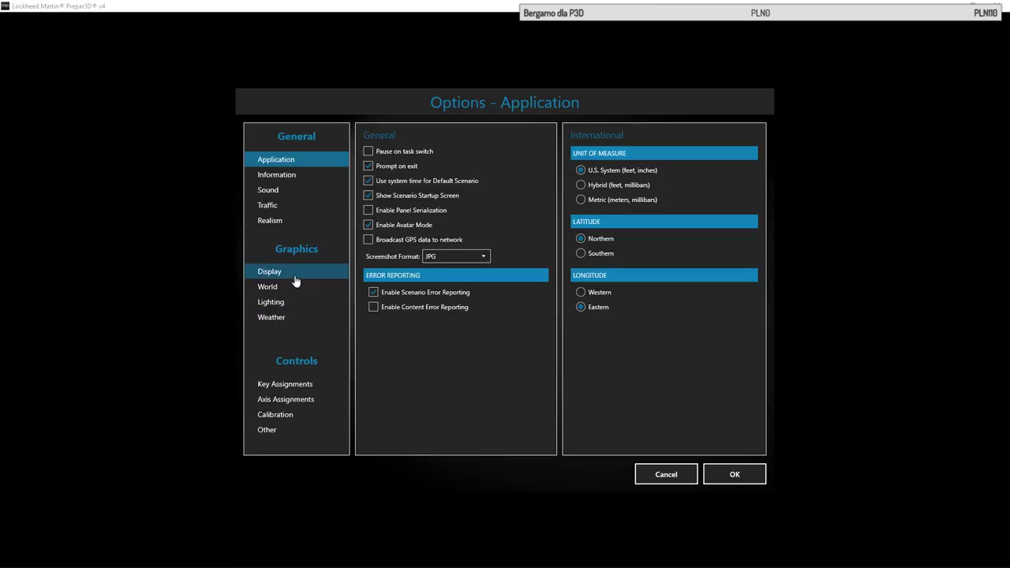
click(293, 277)
click(300, 290)
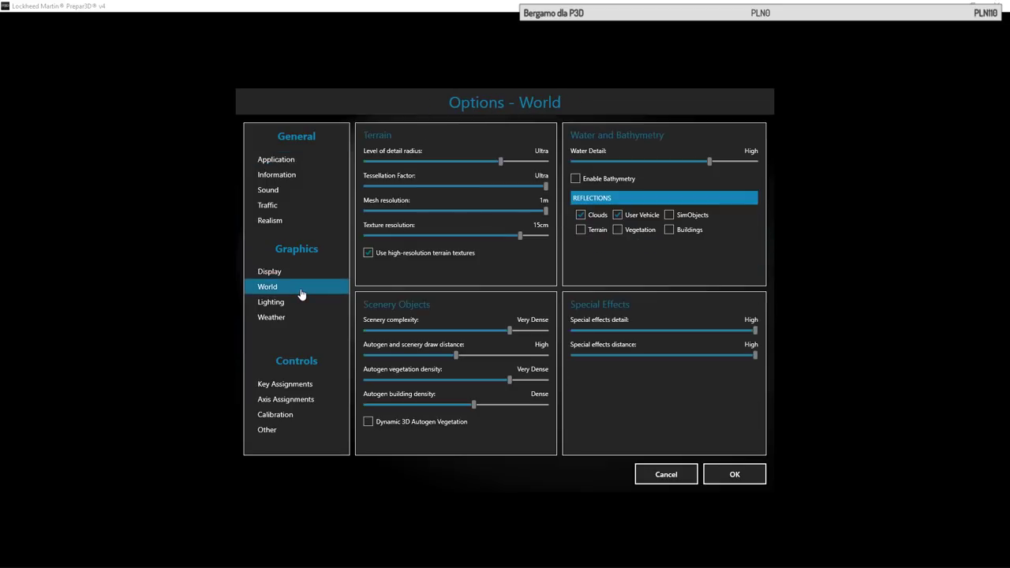
click(297, 276)
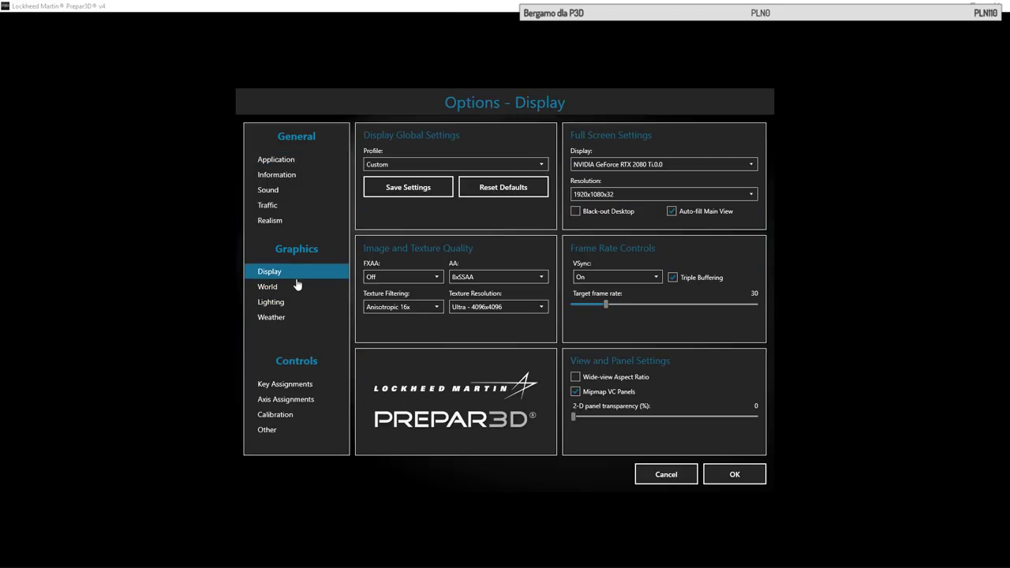
click(477, 308)
click(477, 310)
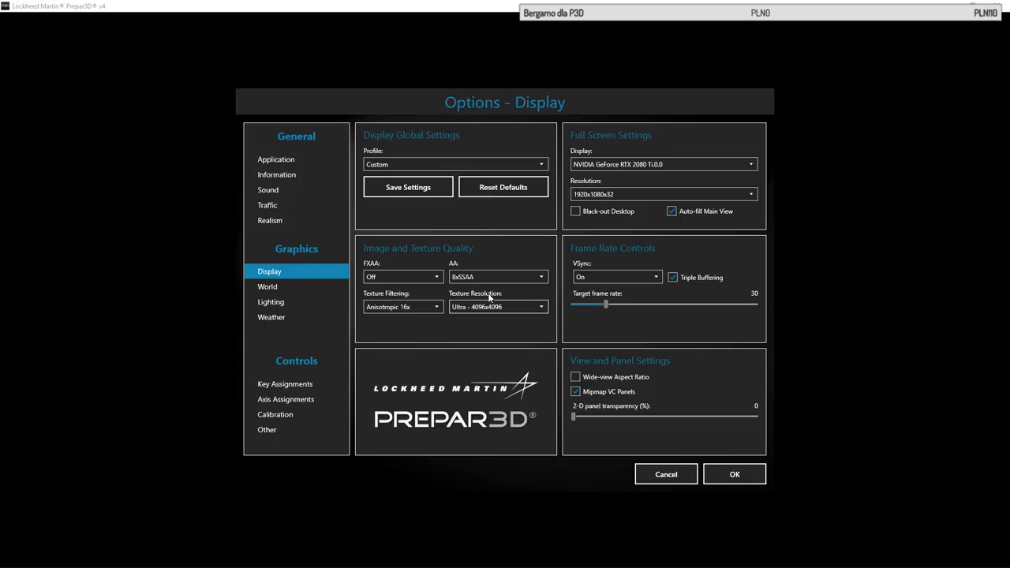
click(542, 307)
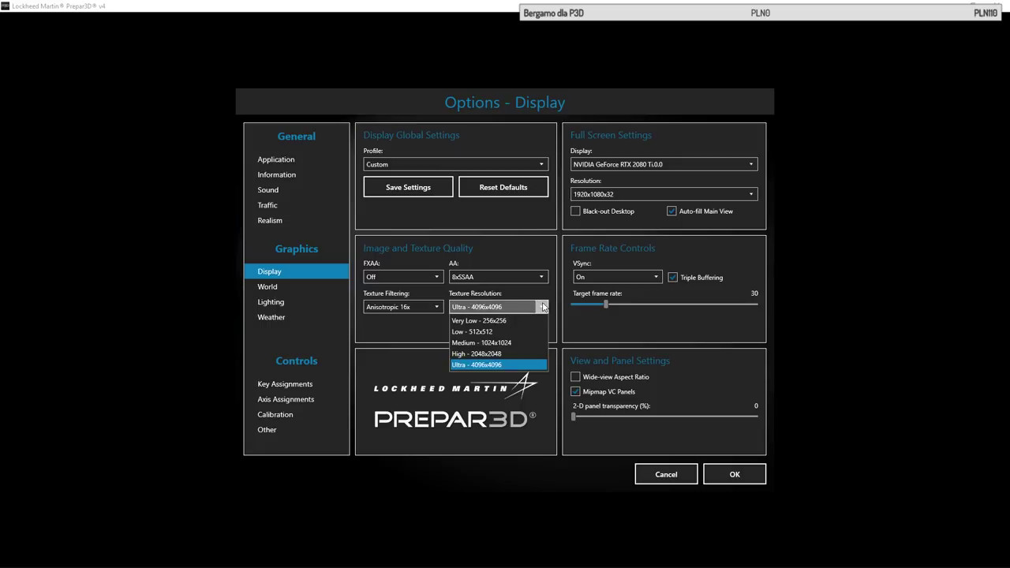
click(536, 365)
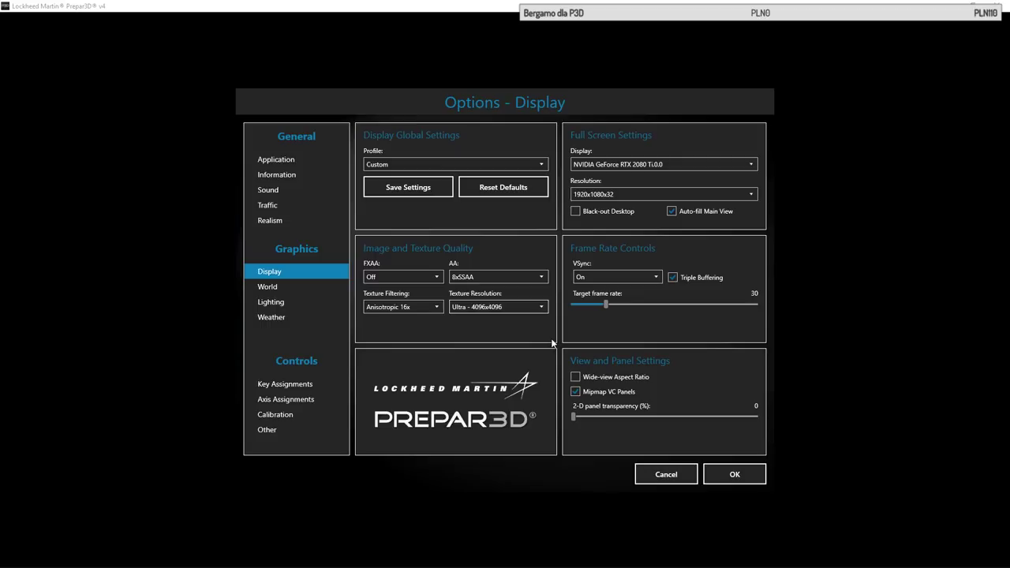
Try the High - 2048x2048 and Medium - 1024x1024 texture resolutions, and set Texture Resolution back to Ultra - 4096x4096
click(544, 309)
click(536, 354)
click(542, 312)
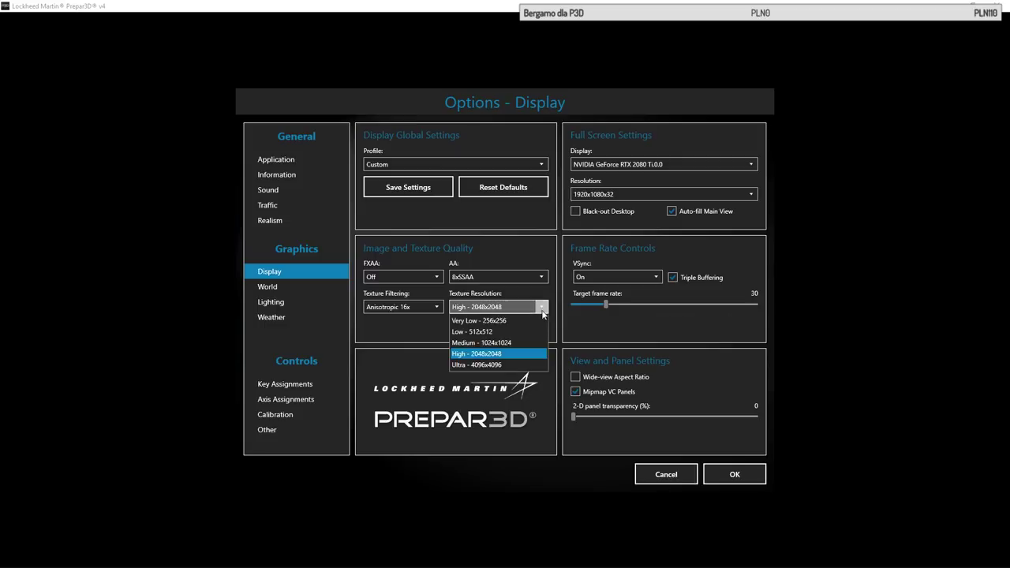
click(530, 346)
click(544, 315)
click(526, 365)
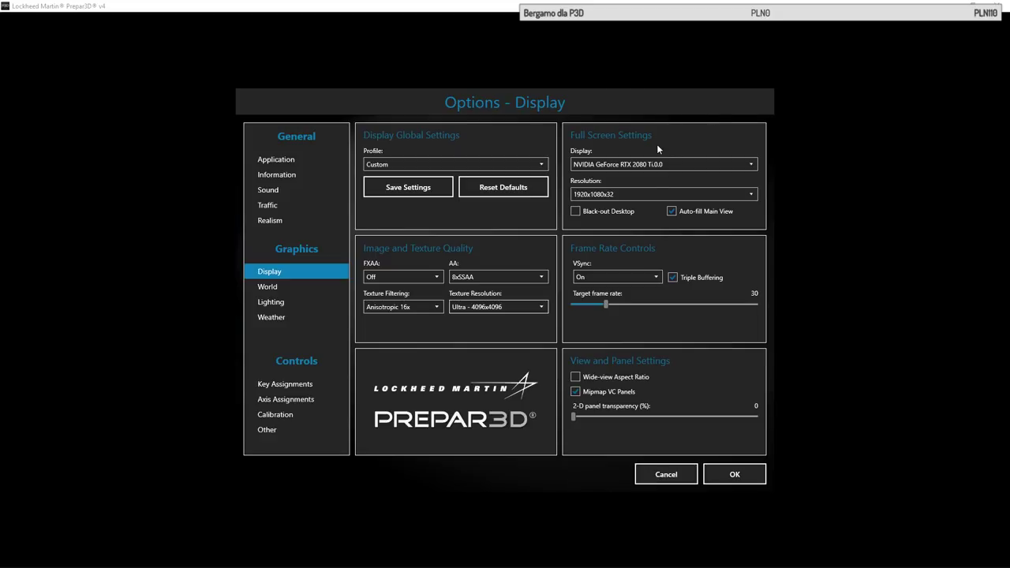
Examine the available display adapters, full-screen resolutions and the Black-out Desktop option in the Full Screen Settings
click(685, 164)
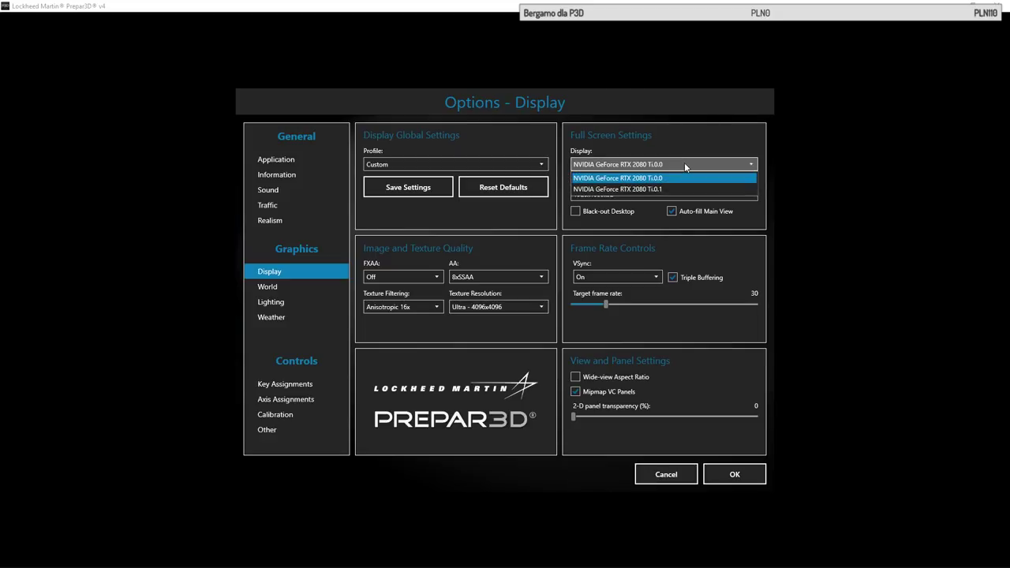
click(684, 163)
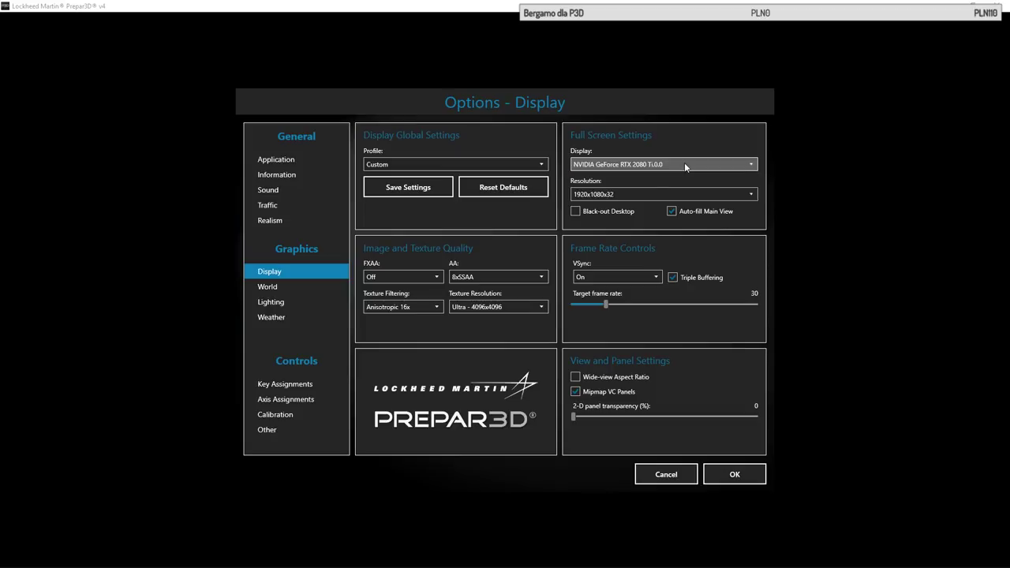
click(685, 164)
click(694, 164)
click(716, 165)
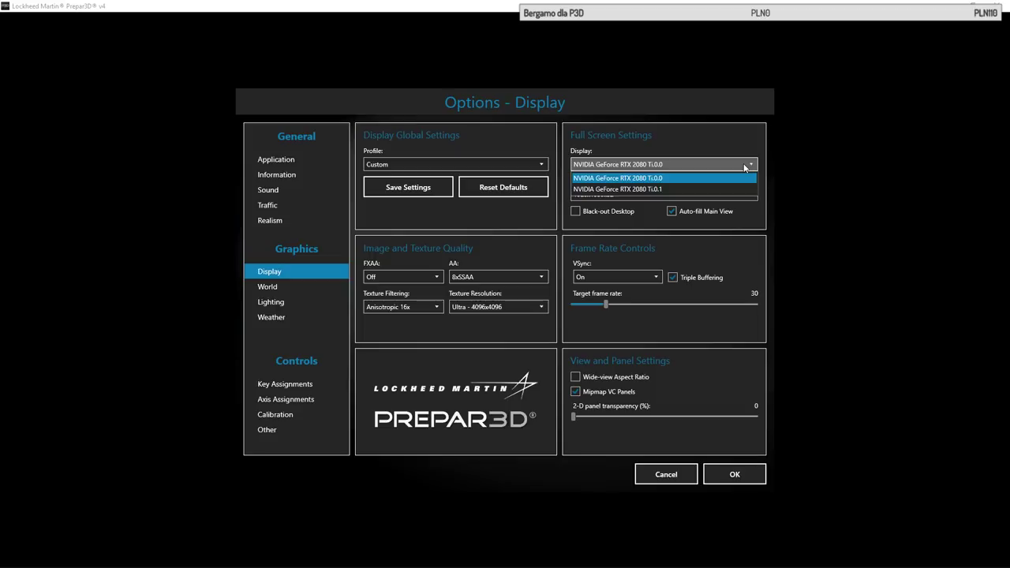
click(745, 166)
click(751, 165)
click(754, 166)
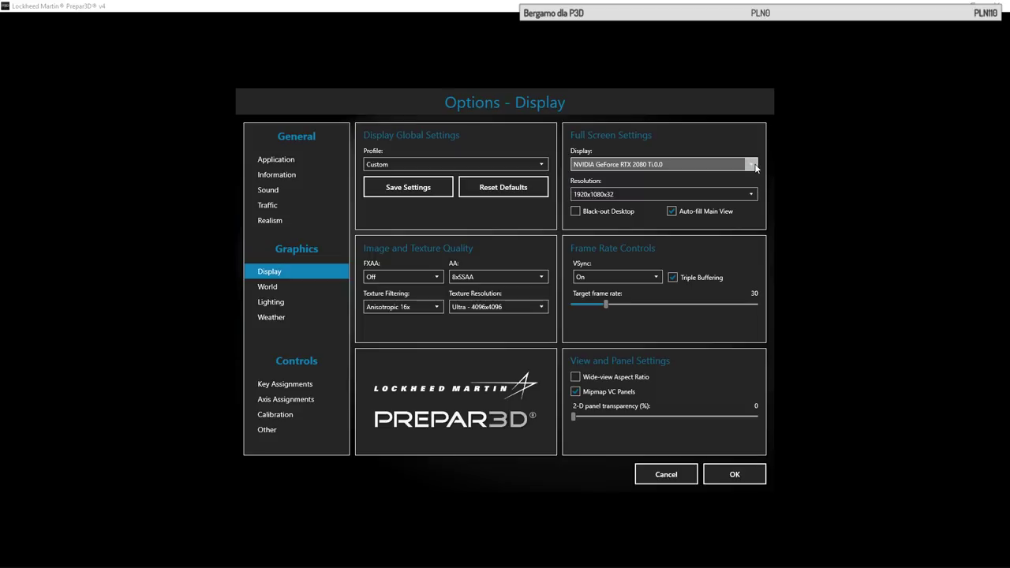
click(752, 195)
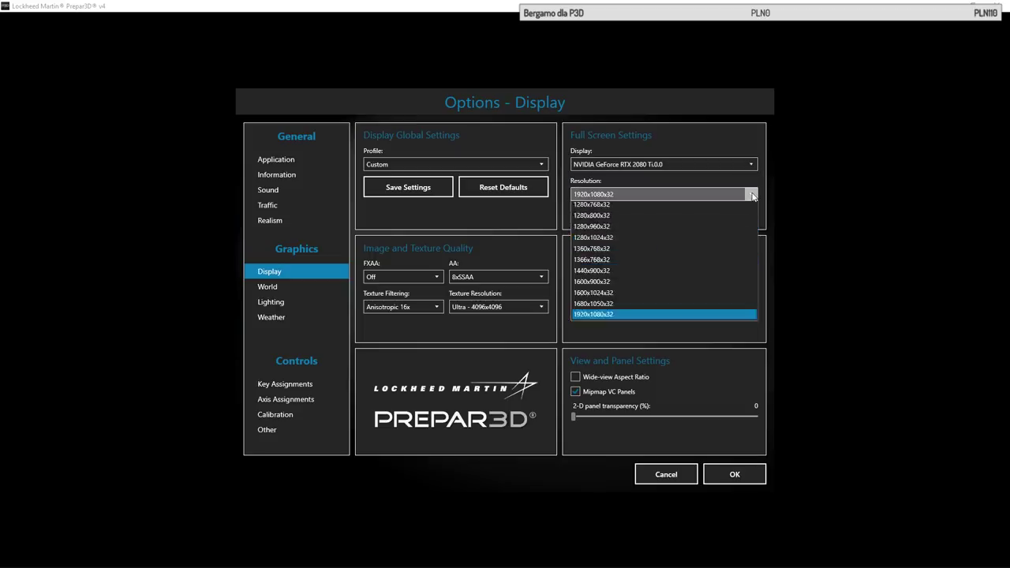
click(752, 195)
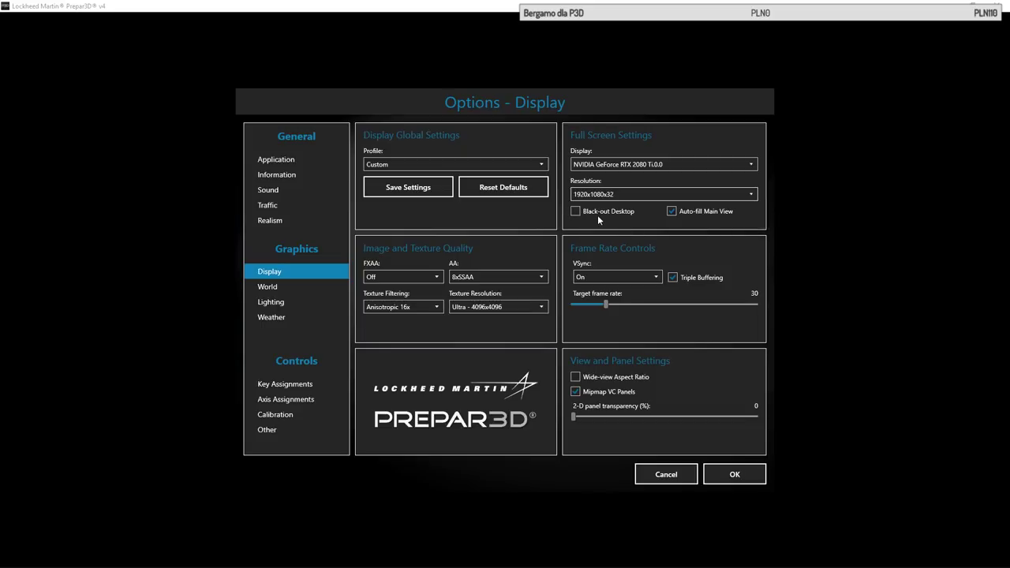
mouse_move(599, 215)
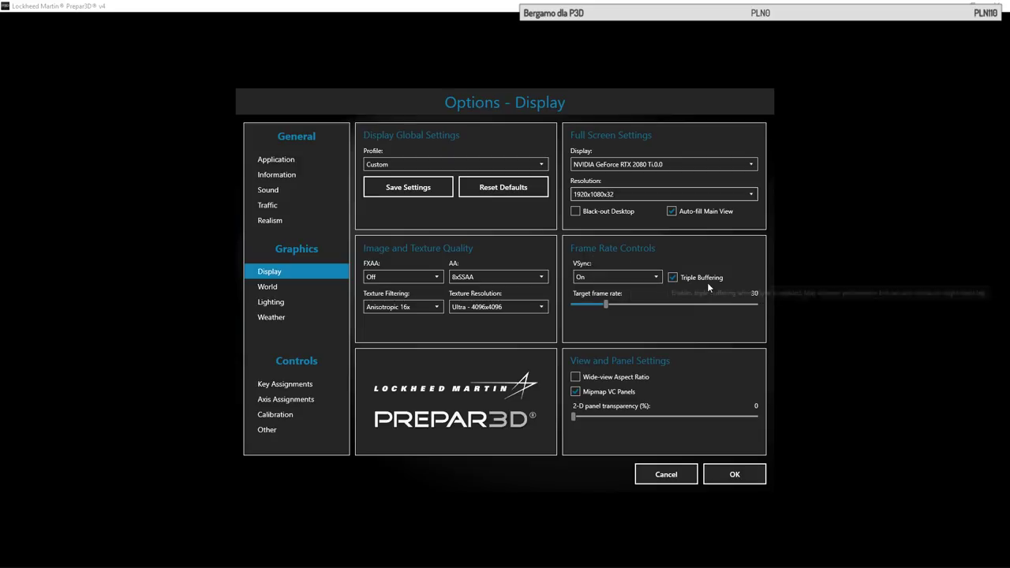
Turn VSync Off, set the Target frame rate to Unlimited, and apply the display settings in the flight
click(637, 279)
click(620, 292)
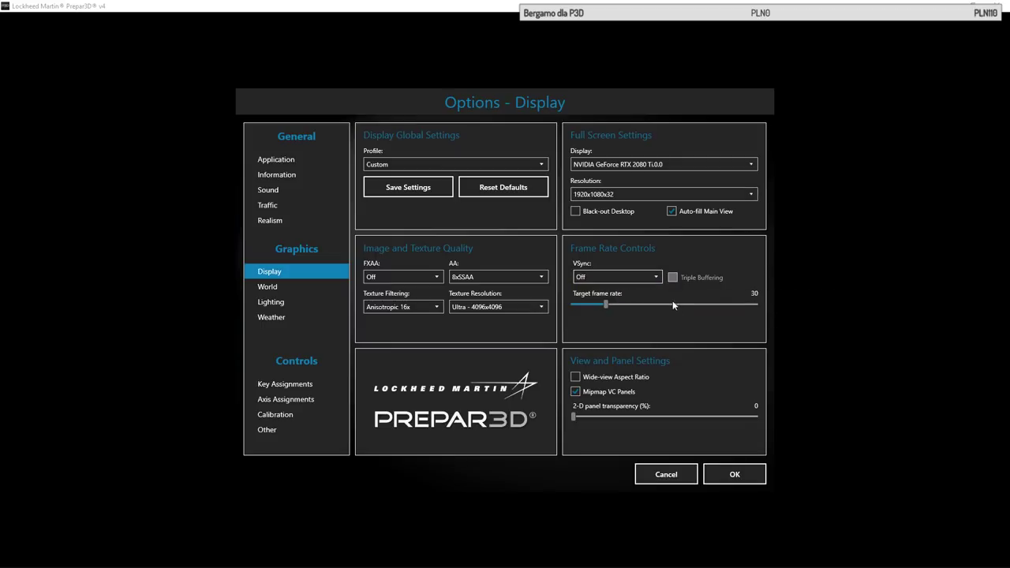
drag(605, 304, 797, 312)
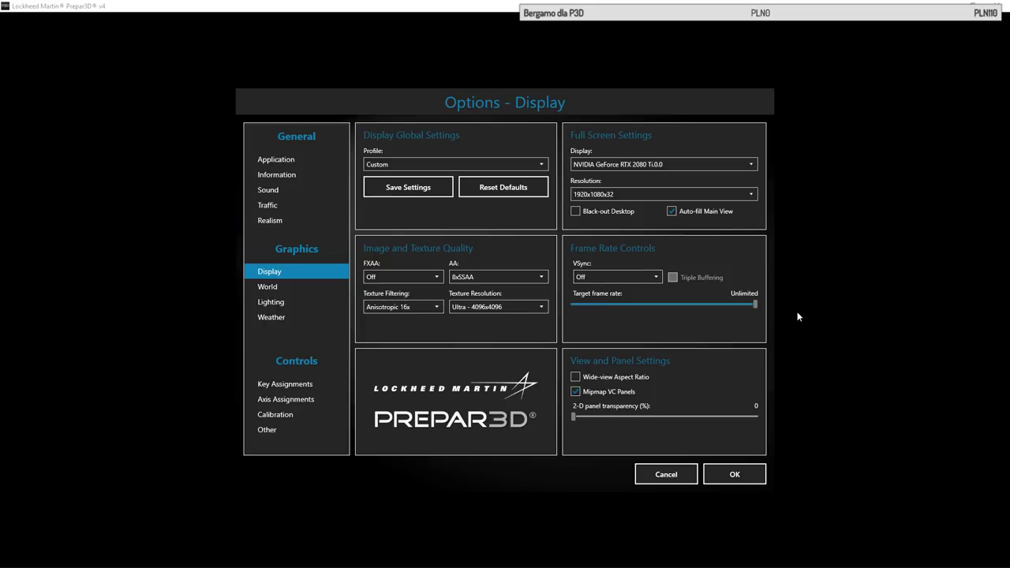
click(728, 479)
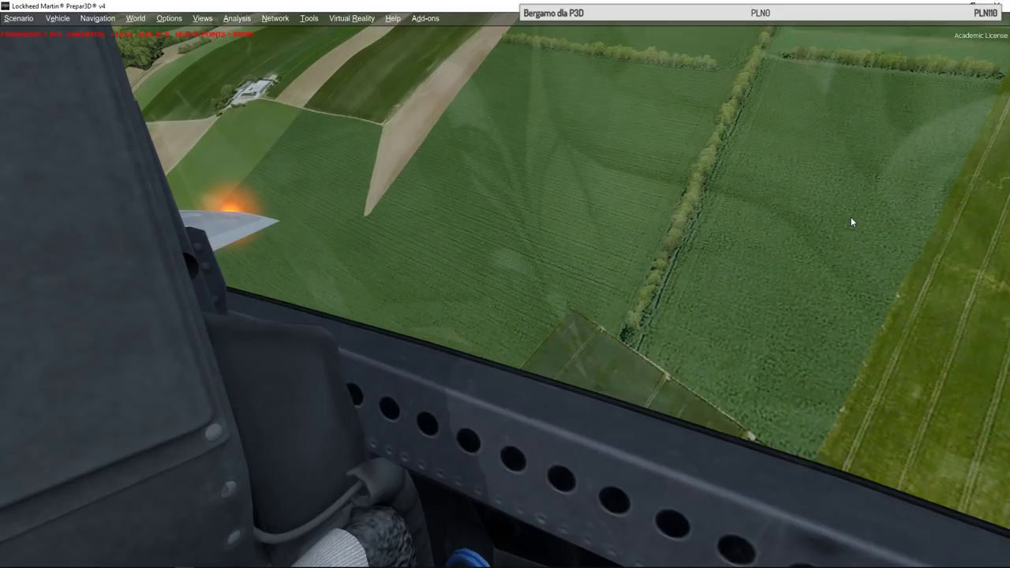
Reset the cockpit view to face straight ahead
click(137, 21)
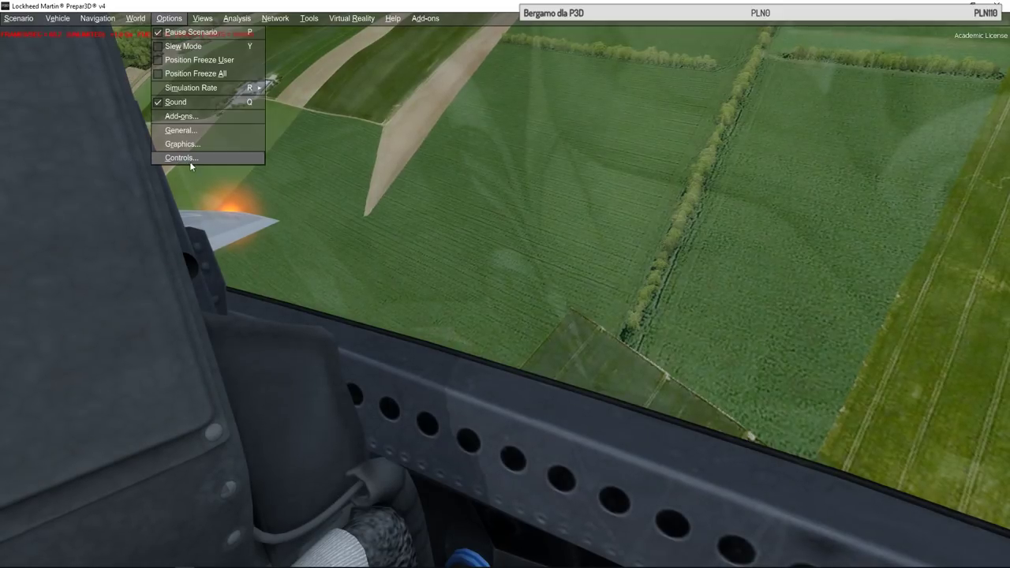
click(477, 181)
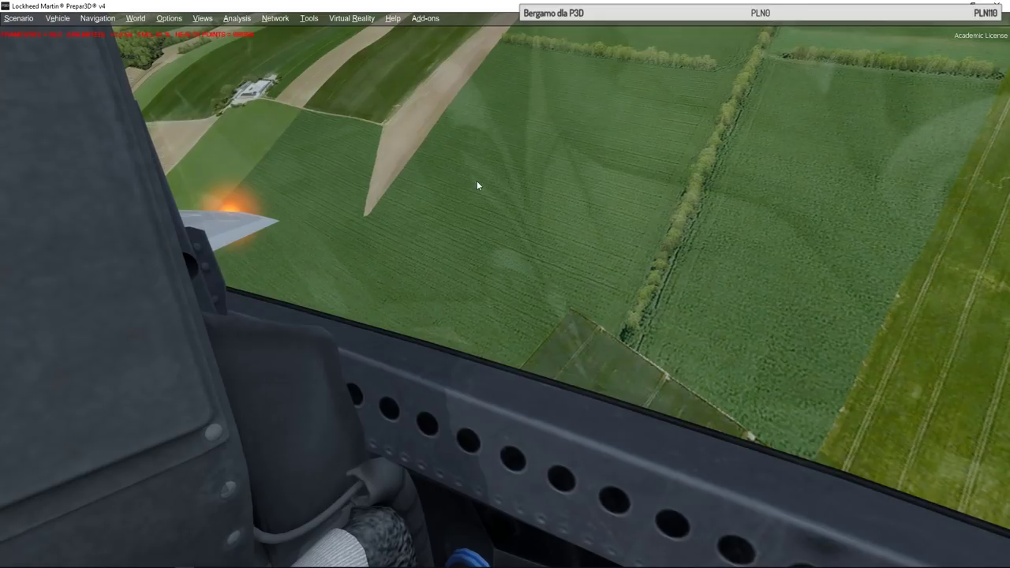
key(ctrl+space)
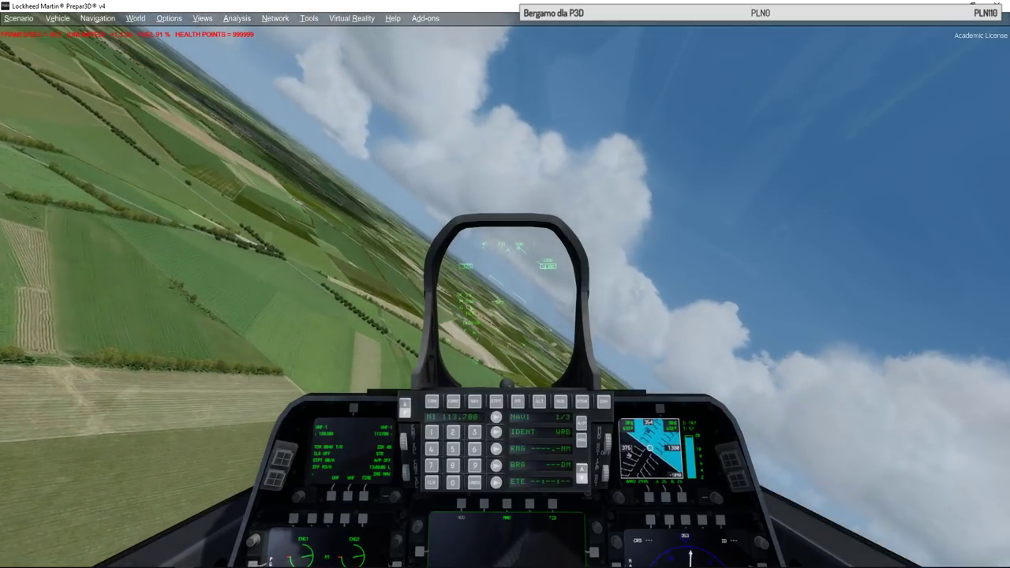
Reopen the graphics options, set VSync to On in the Display settings, and apply it to the flight
click(96, 18)
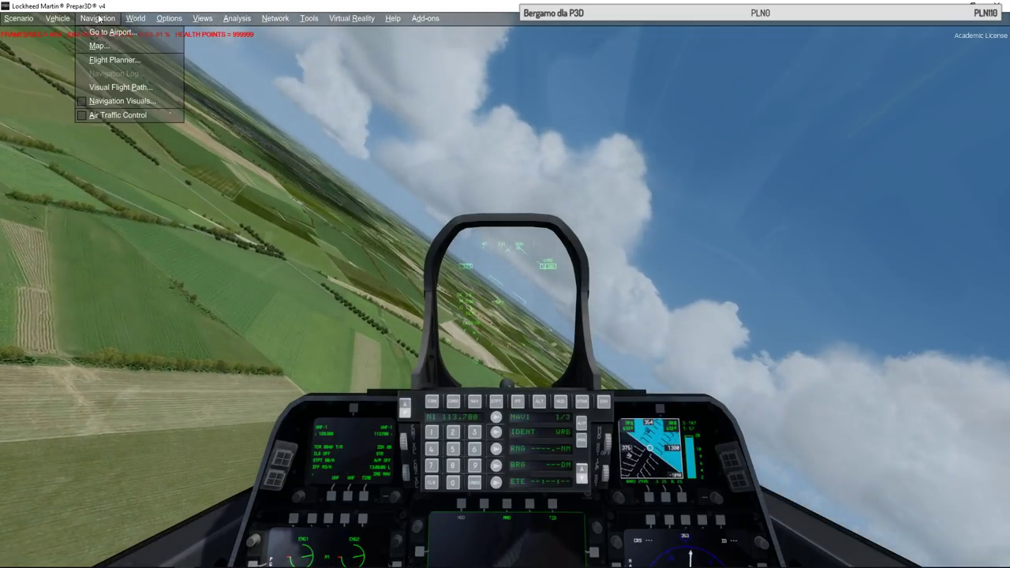
mouse_move(127, 20)
mouse_move(158, 22)
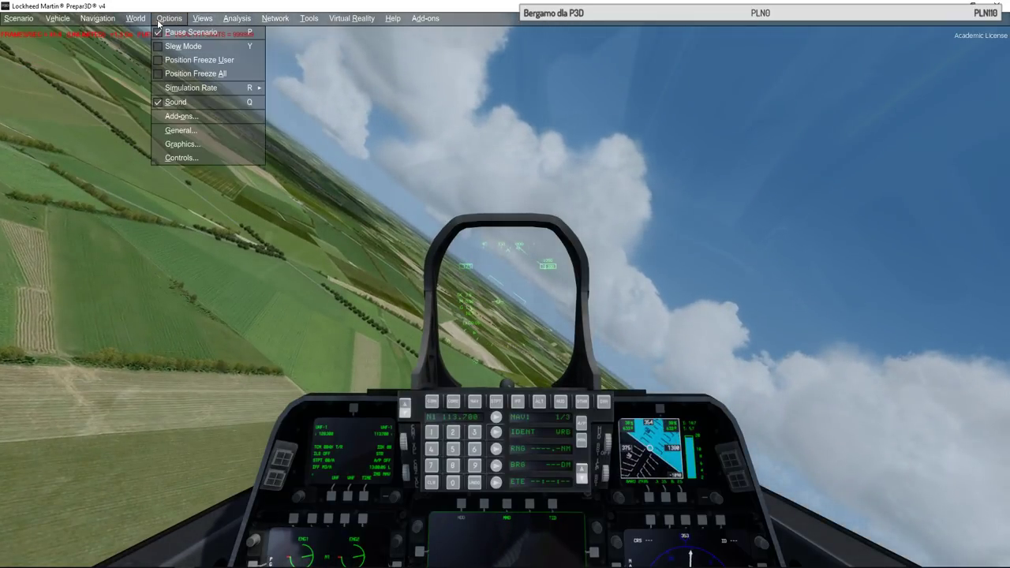
click(182, 144)
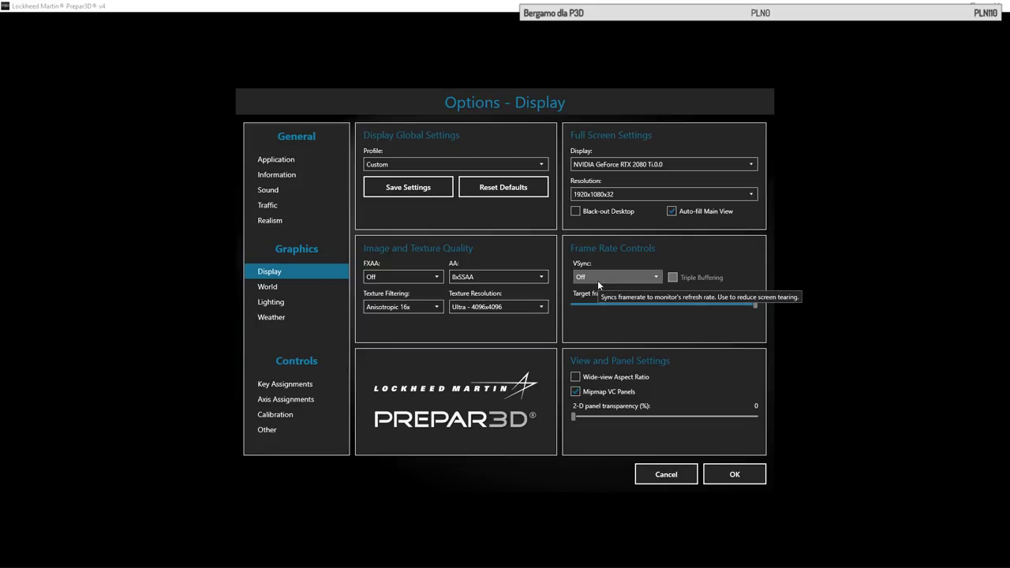
click(621, 276)
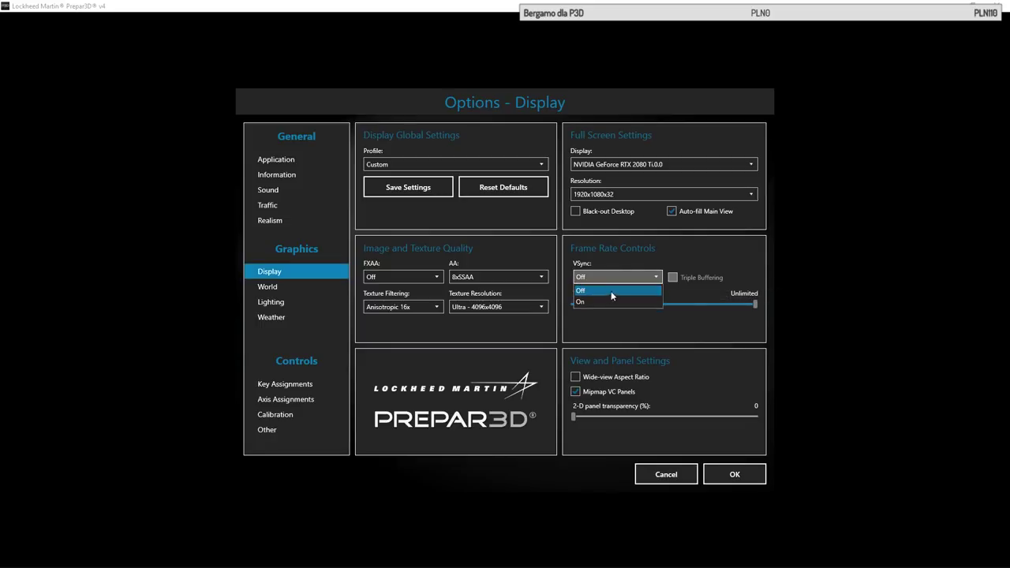
click(607, 301)
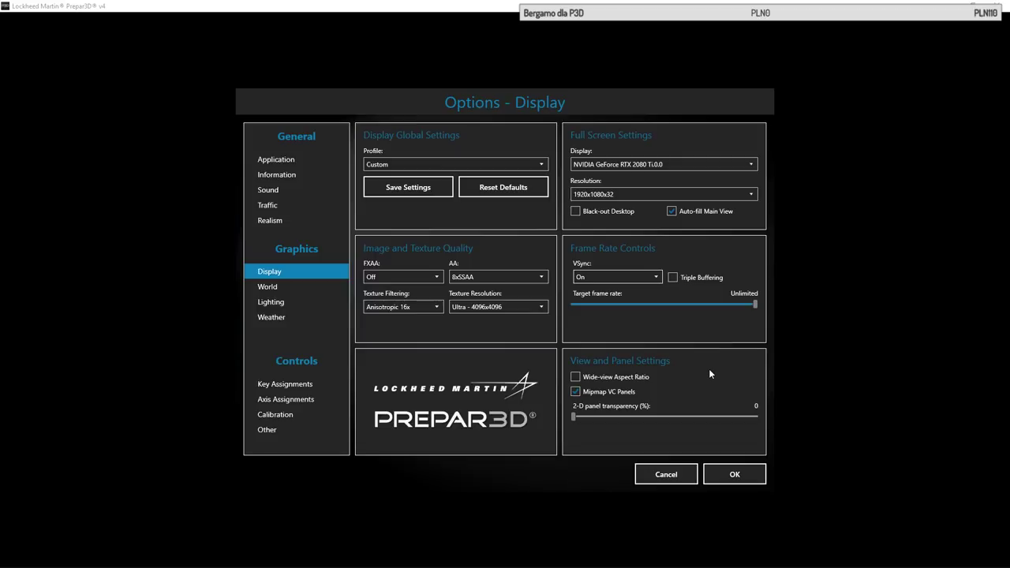
click(737, 482)
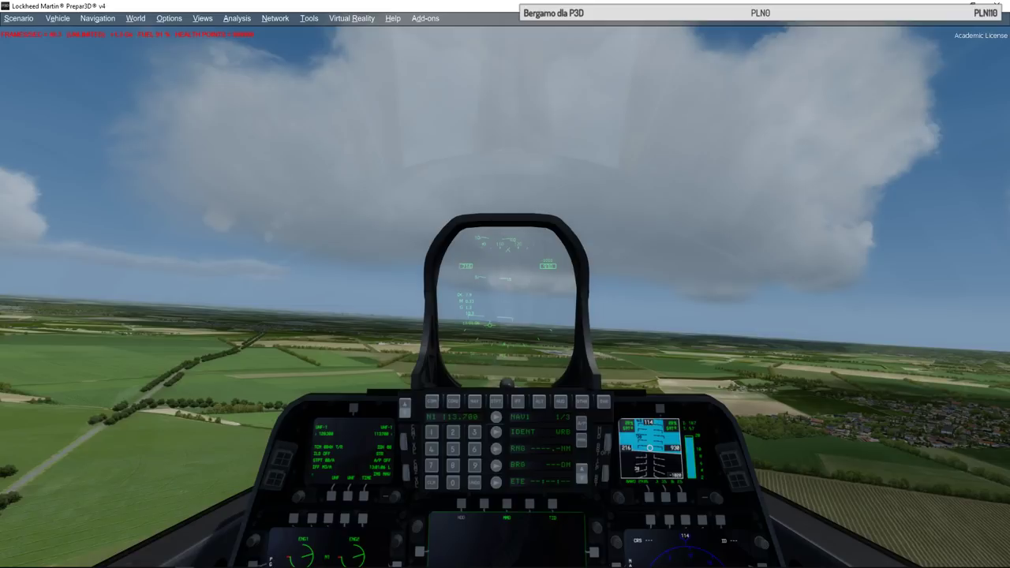
Enable Triple Buffering in the Display graphics options and return to the flight
click(137, 22)
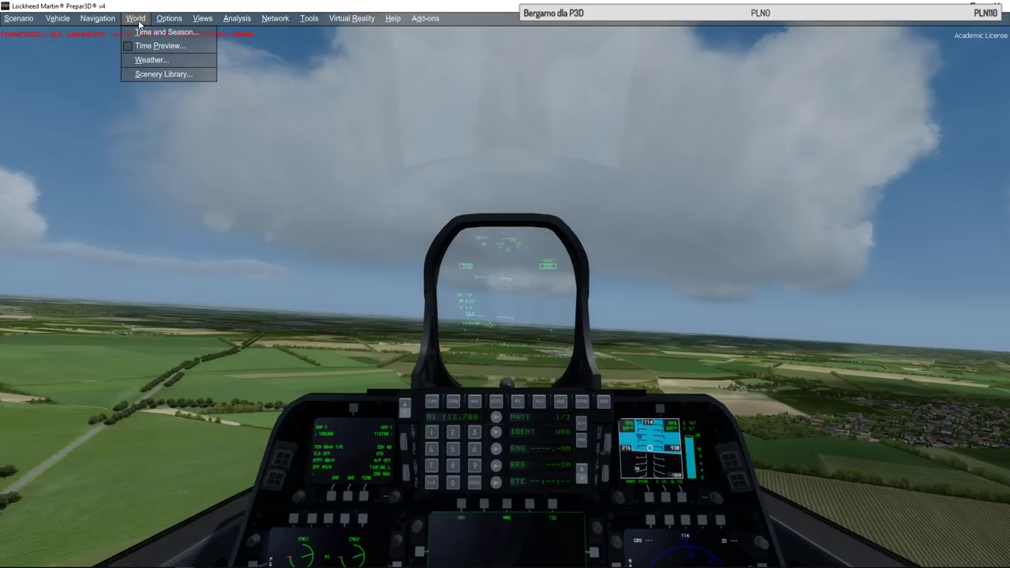
mouse_move(169, 19)
click(182, 146)
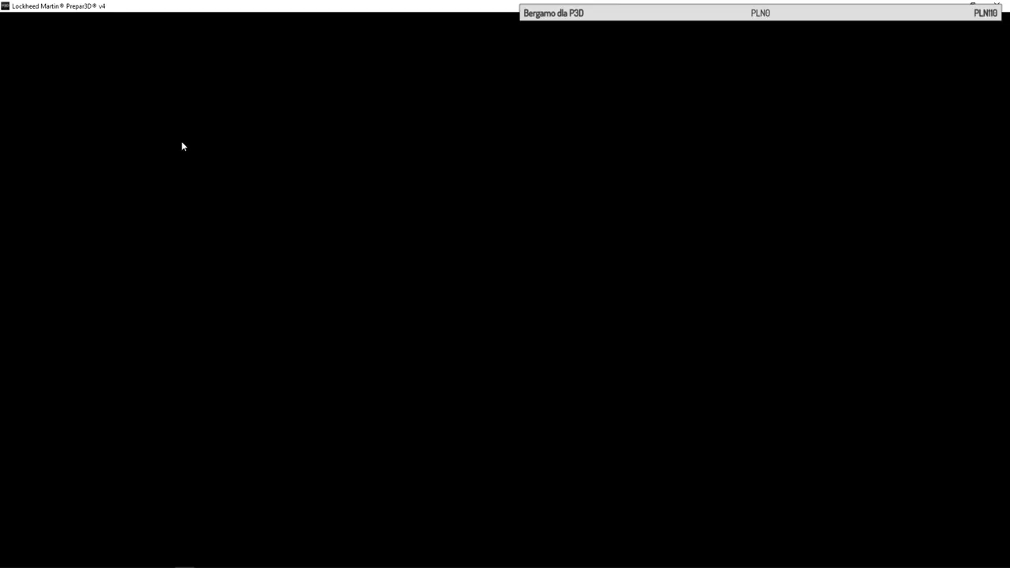
click(692, 280)
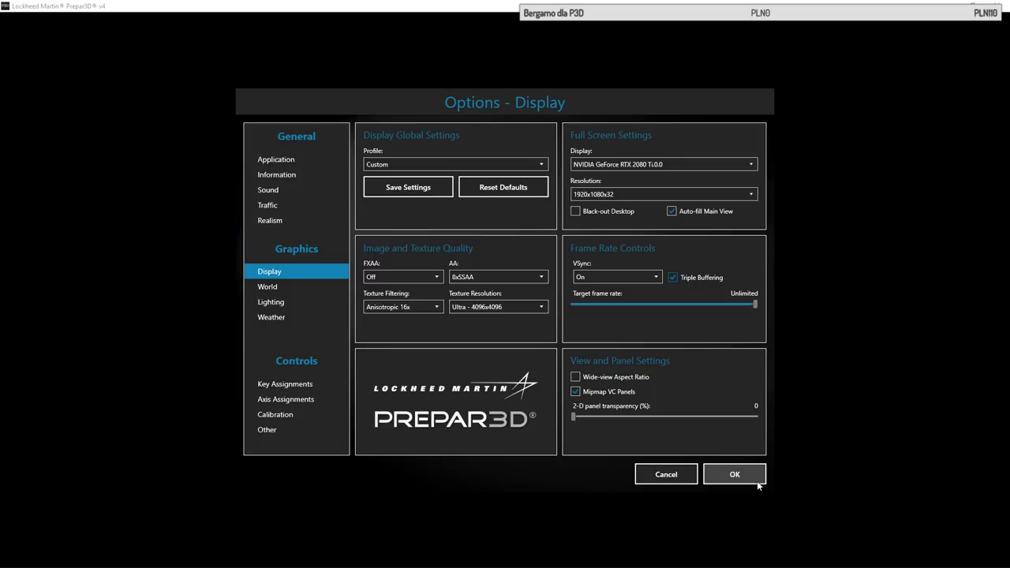
click(756, 481)
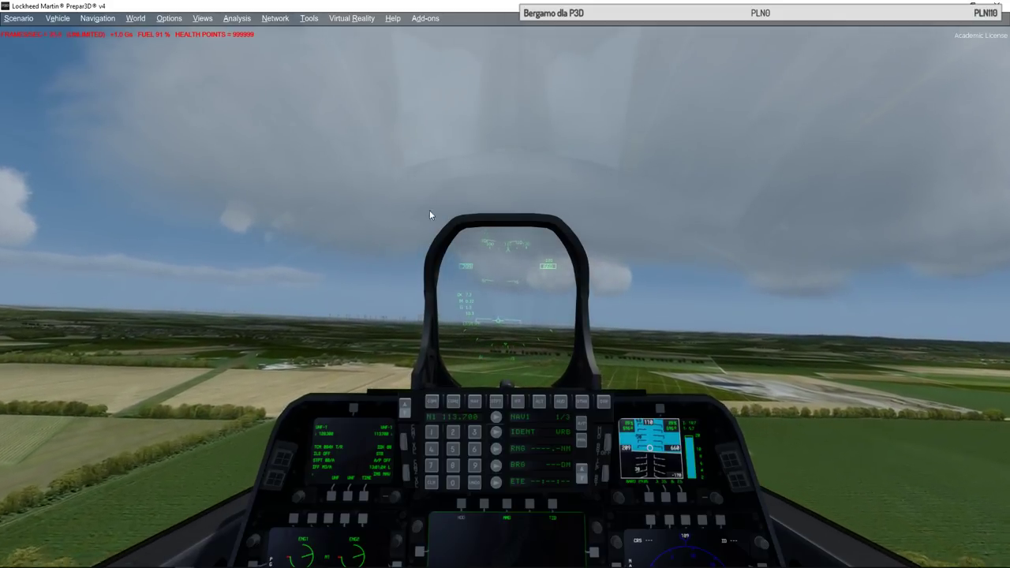
Set the Target frame rate to 30 in the Display graphics options and apply it to the flight
click(168, 19)
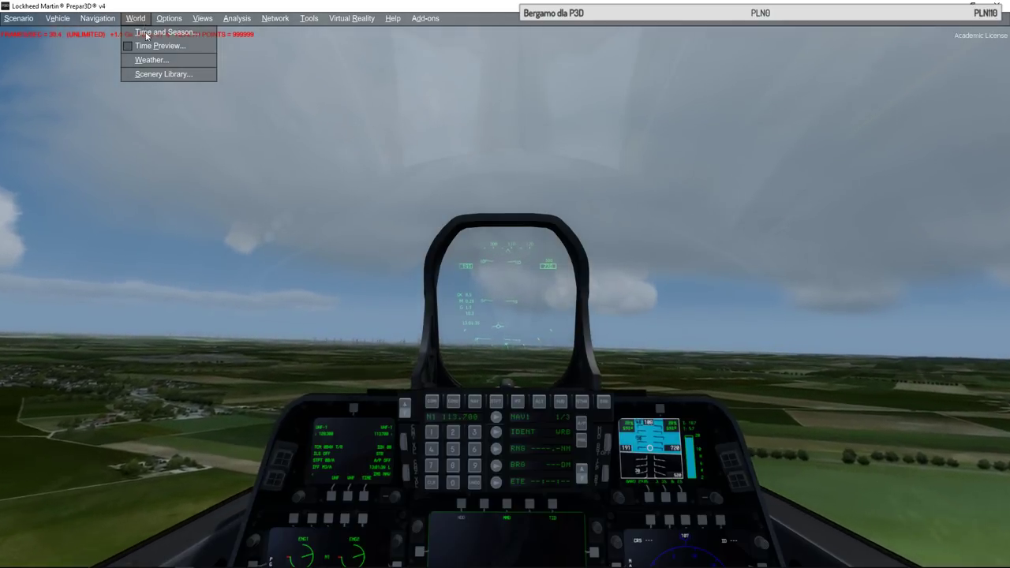
mouse_move(168, 22)
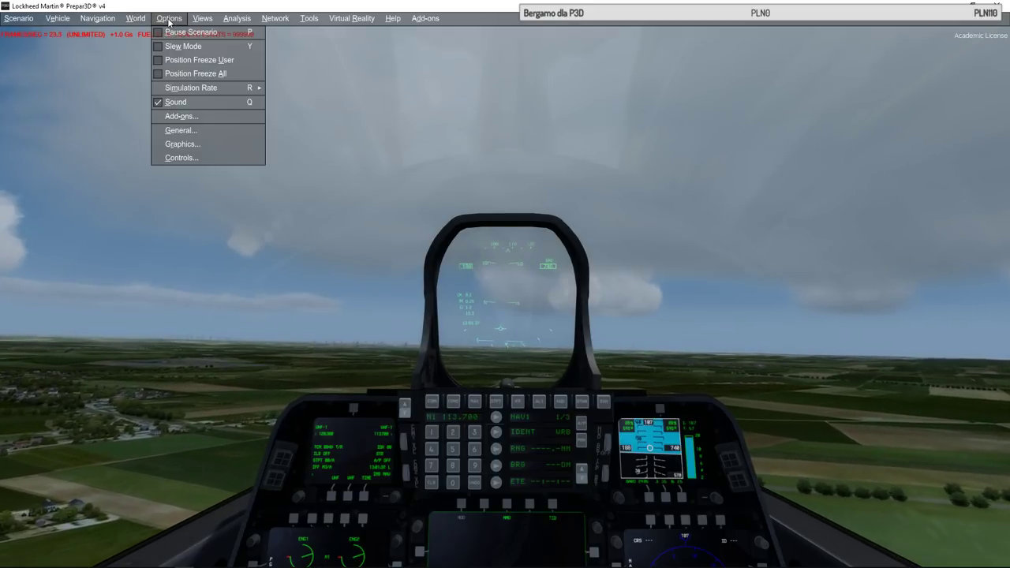
click(191, 145)
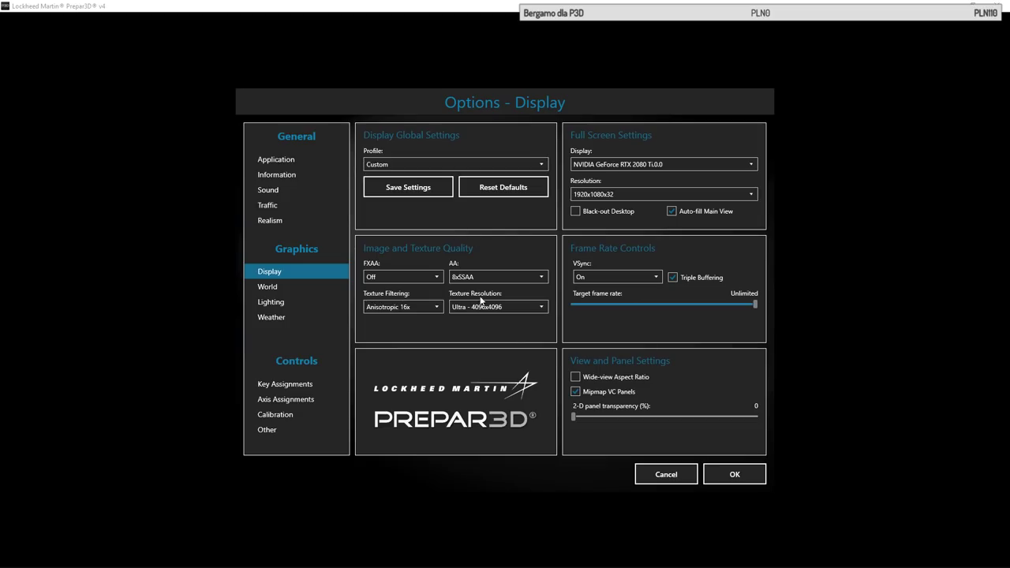
drag(643, 305, 608, 304)
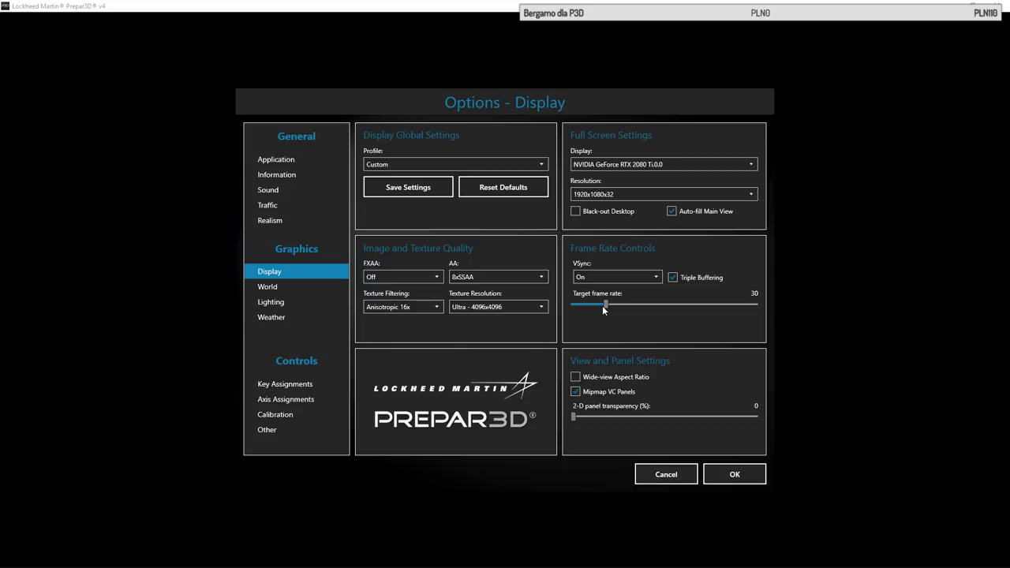
mouse_move(604, 308)
mouse_down()
mouse_move(667, 306)
mouse_move(602, 306)
mouse_up()
click(735, 474)
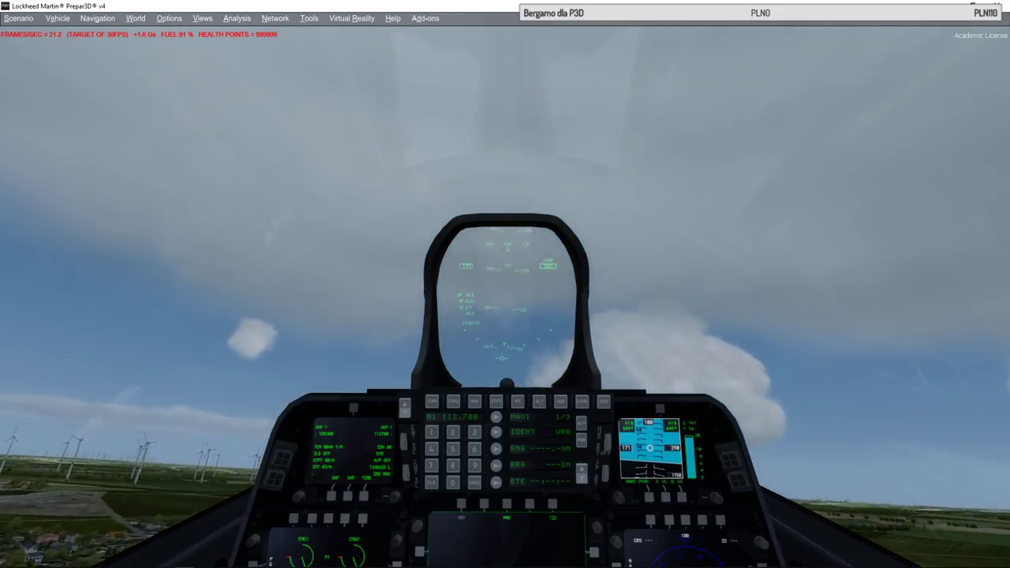
Switch to a view without the cockpit and show the aircraft's coordinates readout
key(a)
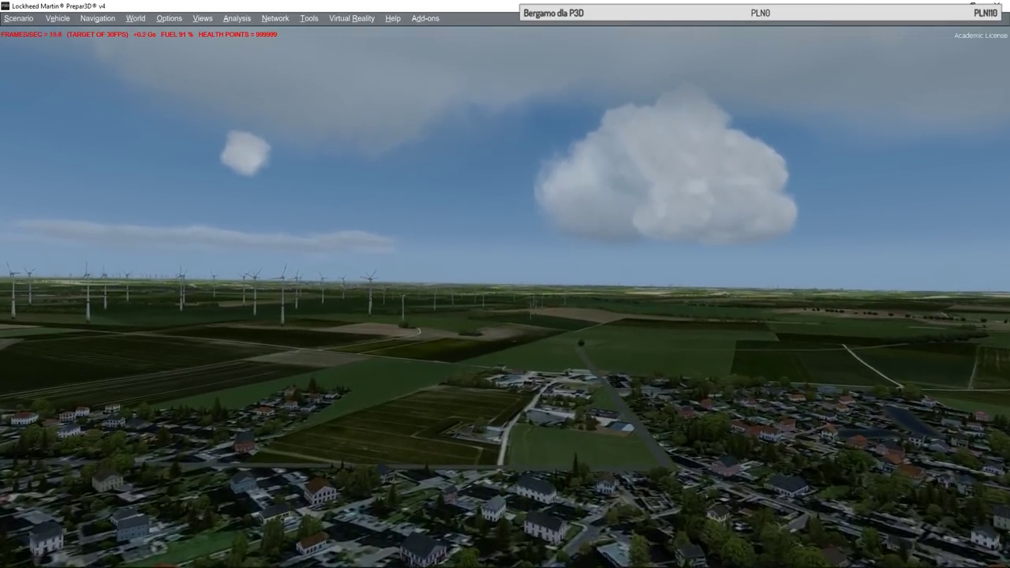
key(shift+z)
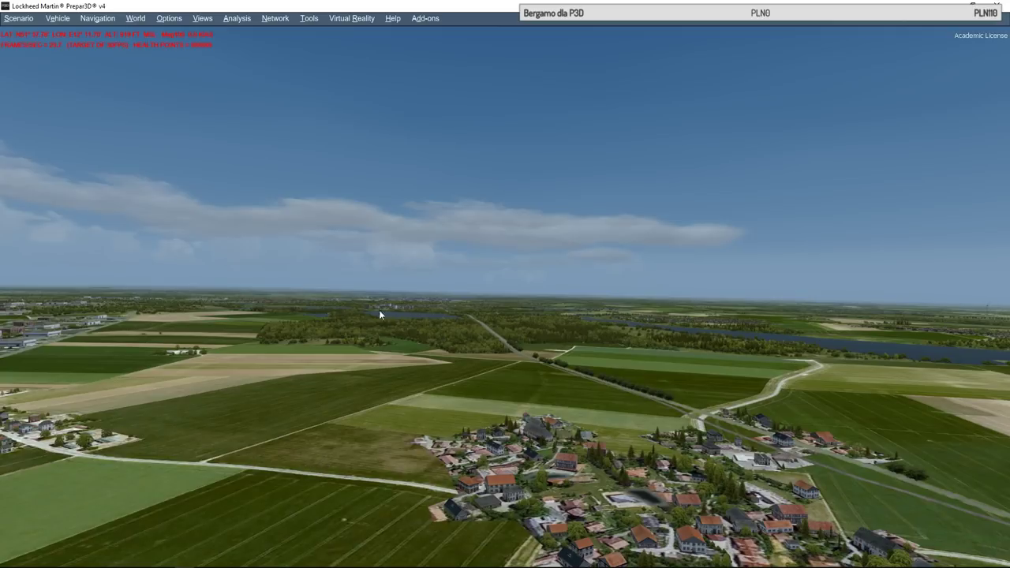
Reopen the graphics options, review the target frame rate and View and Panel Settings, view the World settings, and return to the flight
click(202, 18)
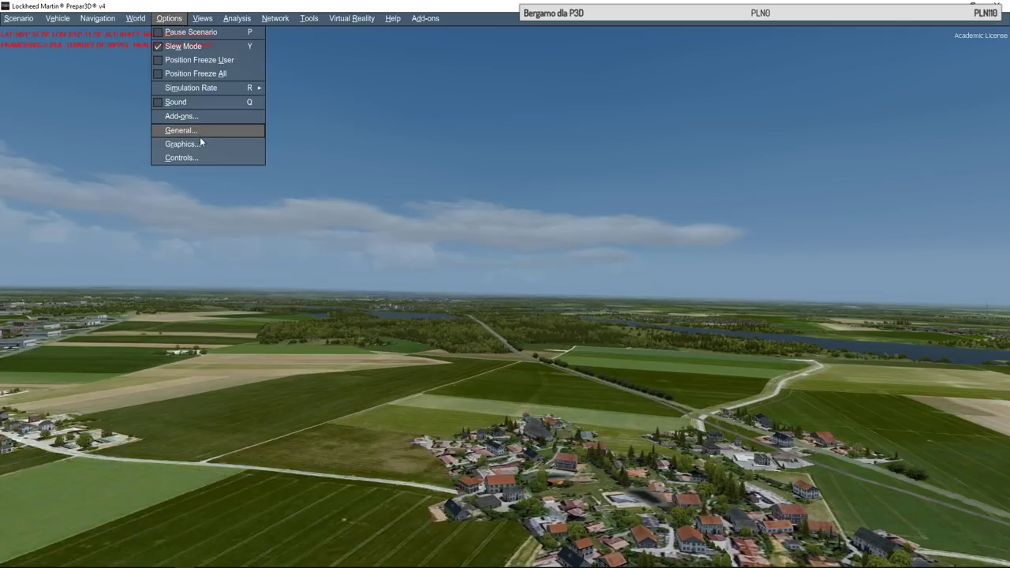
click(201, 144)
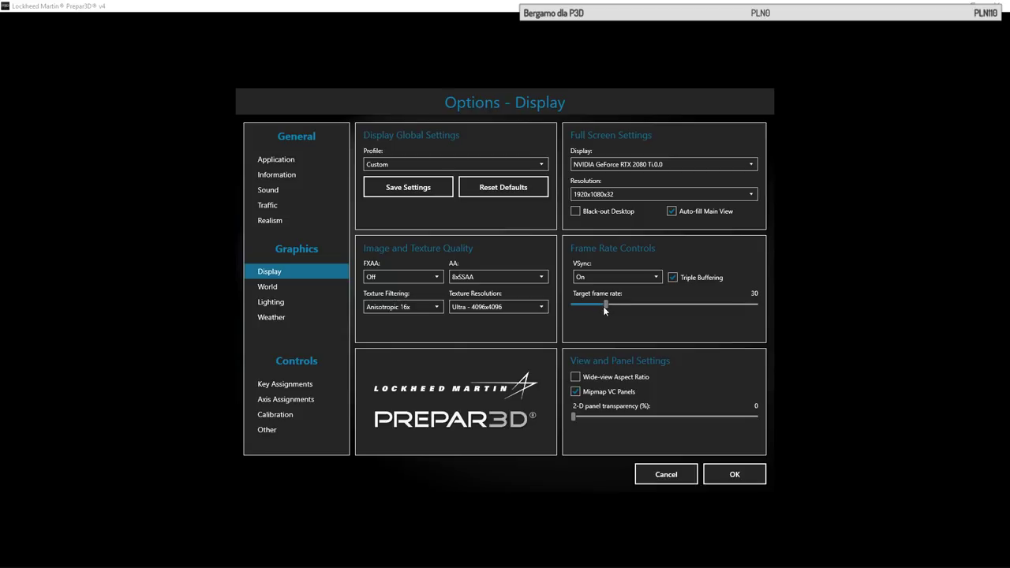
drag(606, 307, 603, 307)
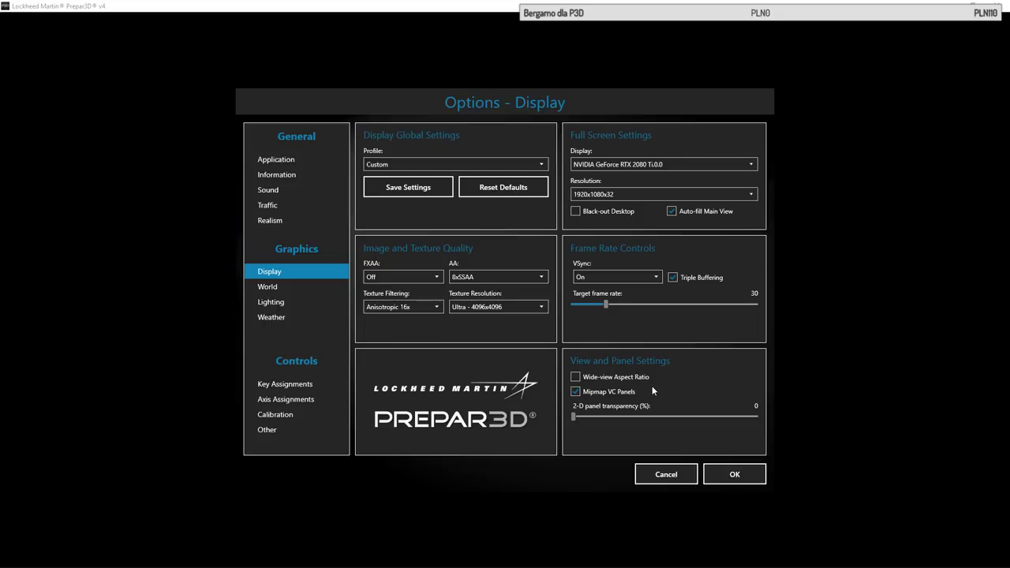
mouse_move(625, 397)
drag(572, 415, 546, 416)
click(274, 286)
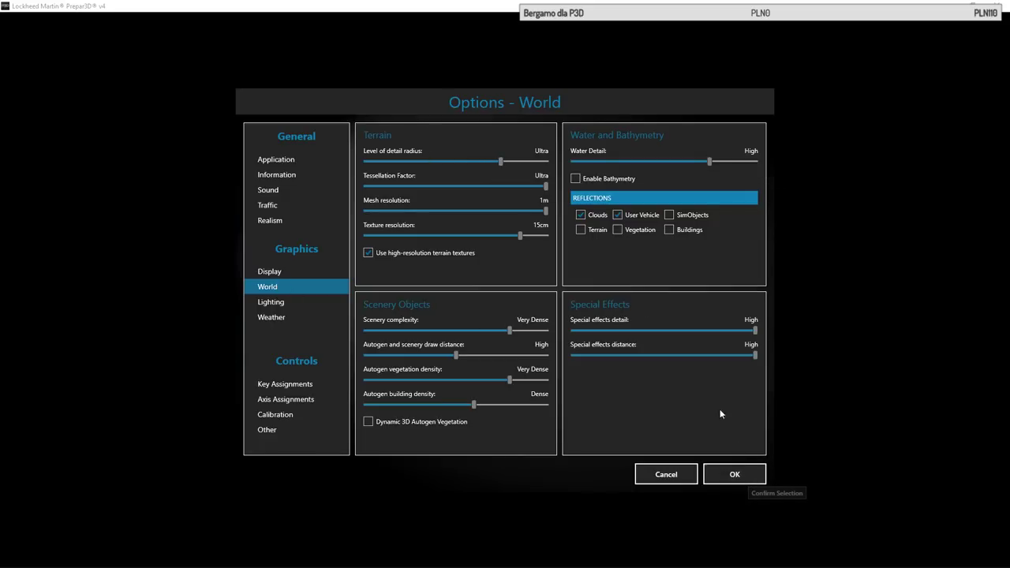
click(734, 474)
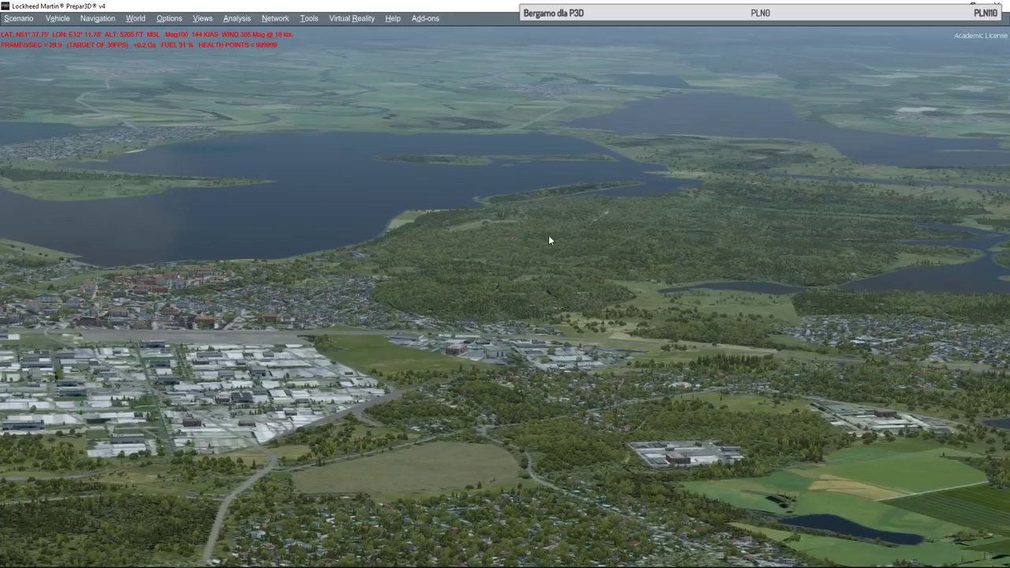
Tilt the view up towards the horizon and set the terrain Level of detail radius to Low in the World graphics options, applying it to the flight
key(shift+Return)
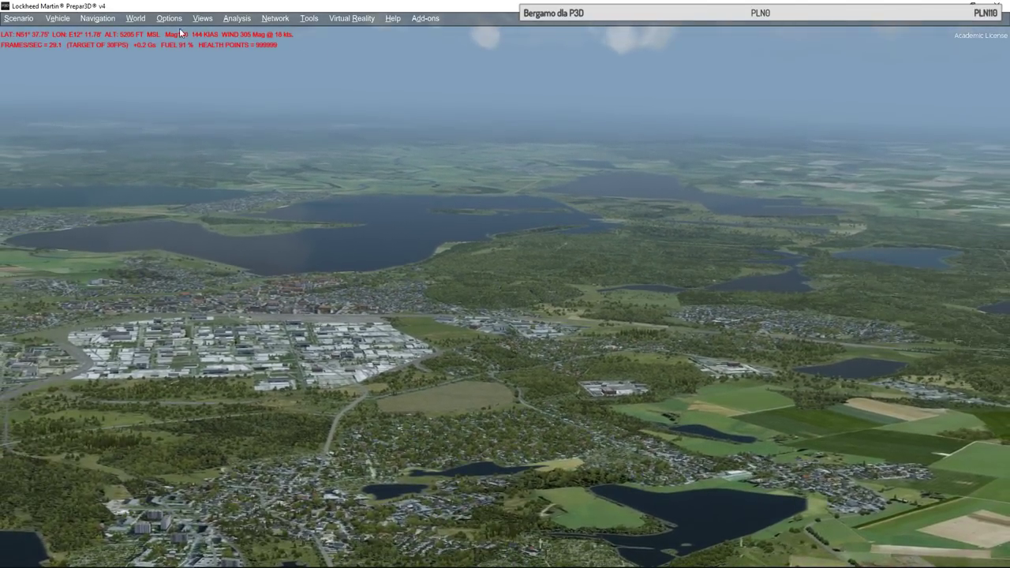
click(177, 22)
click(193, 143)
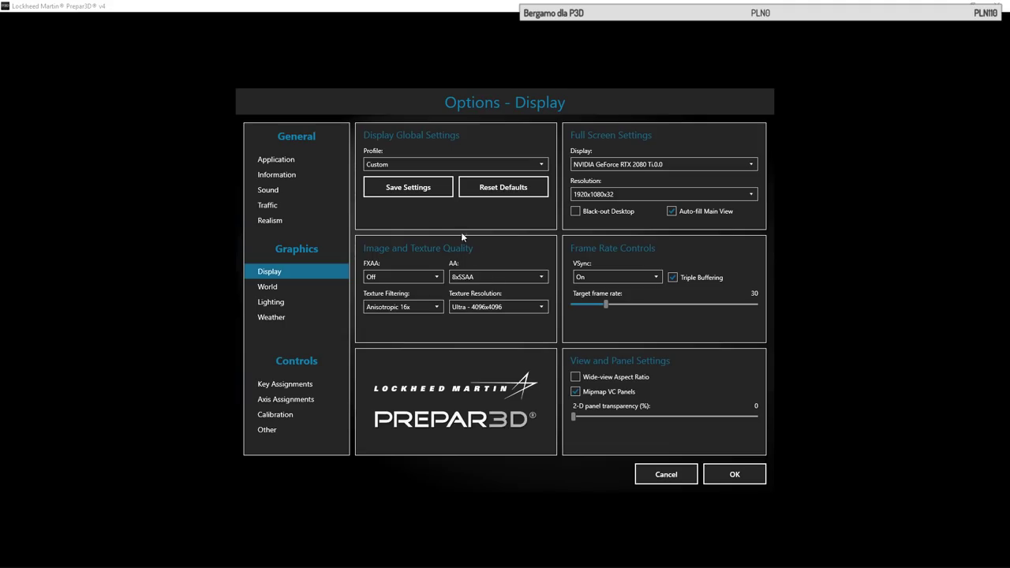
click(307, 286)
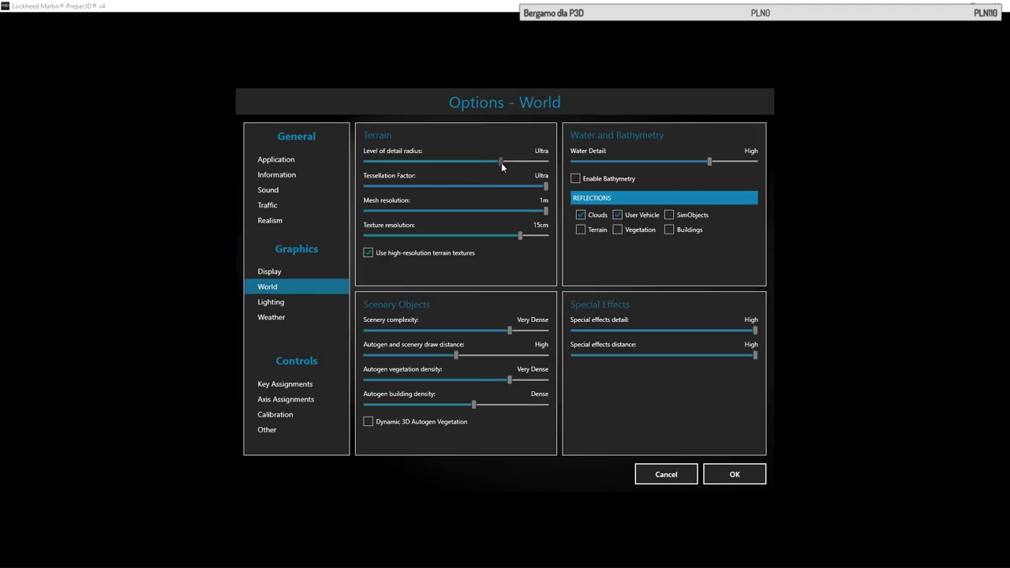
drag(501, 162, 364, 161)
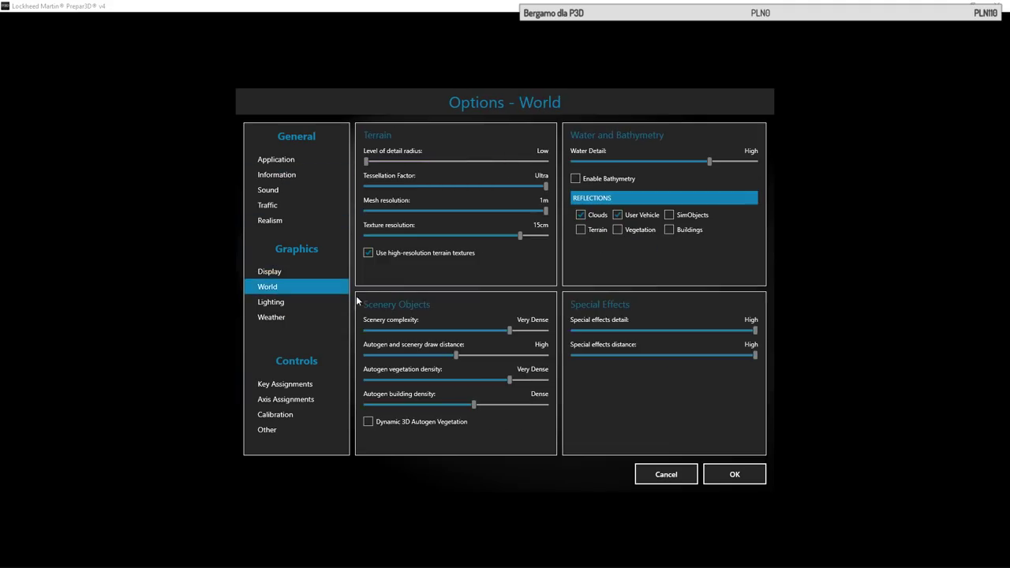
click(762, 479)
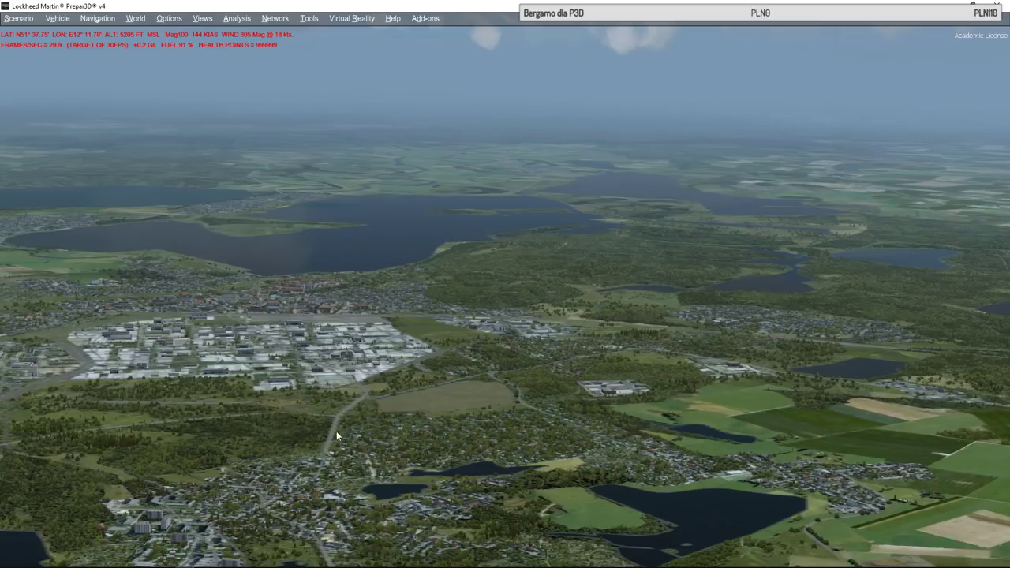
Set the Level of detail radius to Ultra in the World graphics options and apply it to the flight
click(163, 19)
click(205, 144)
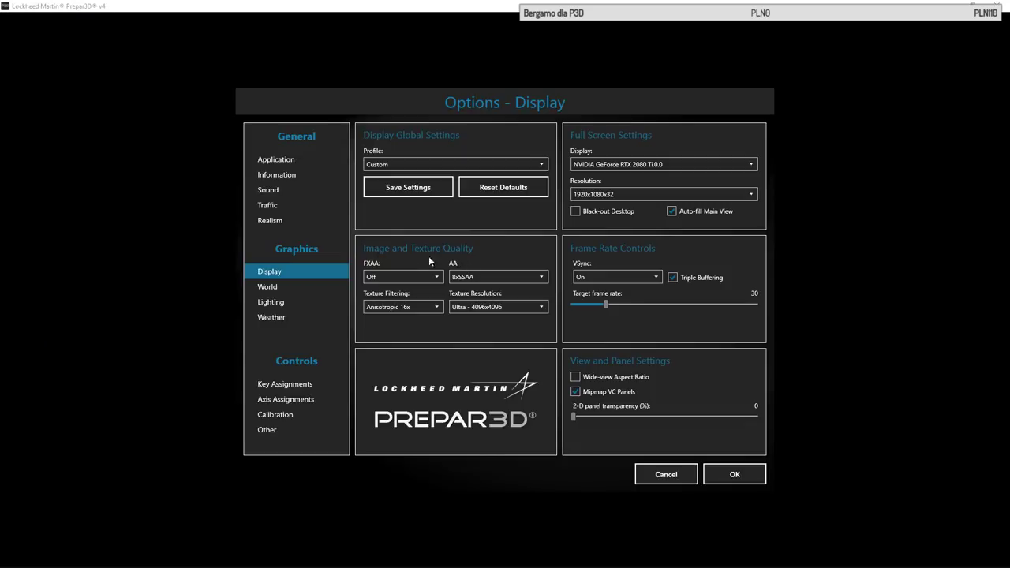
click(289, 287)
drag(457, 162, 500, 161)
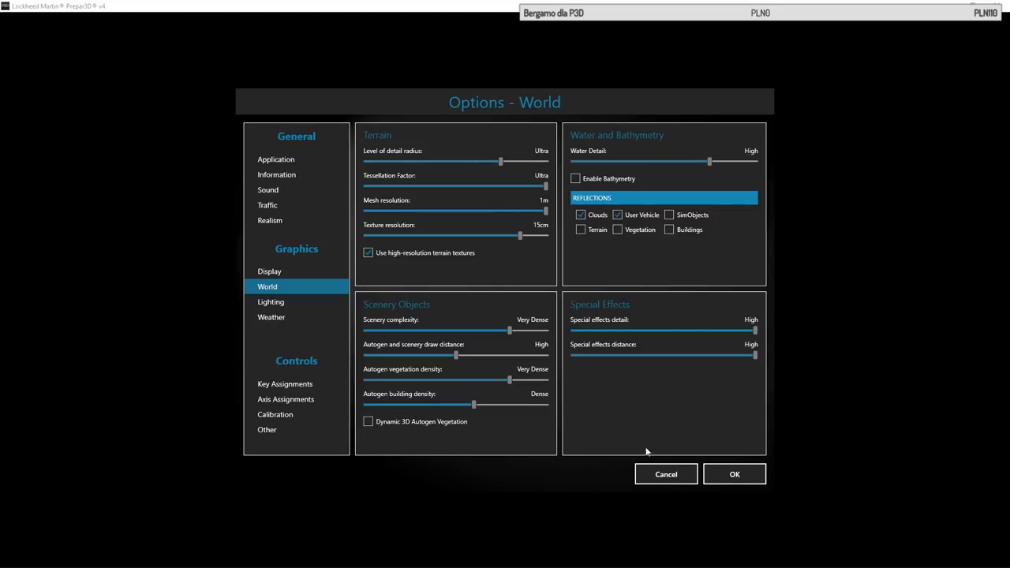
click(733, 476)
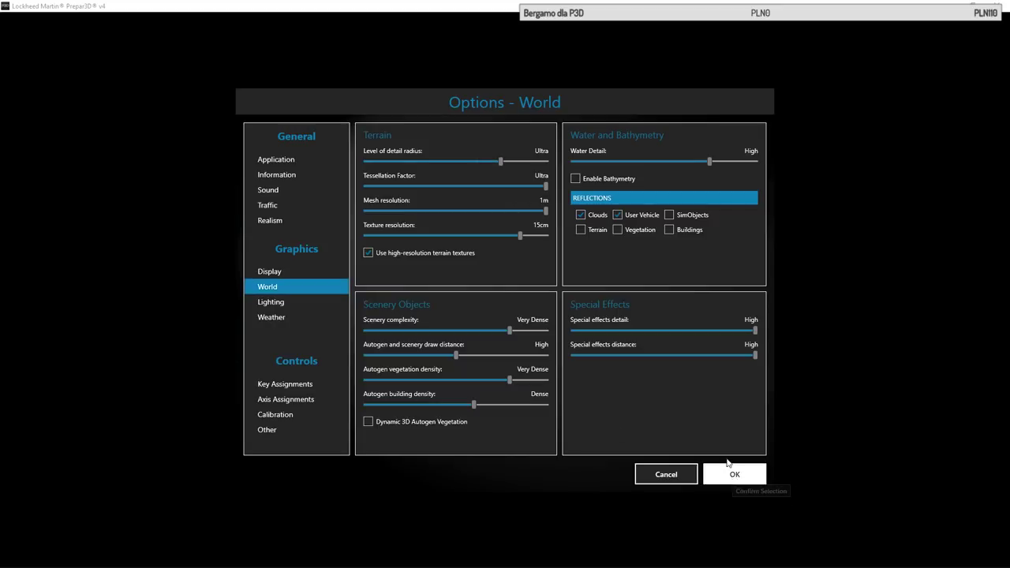
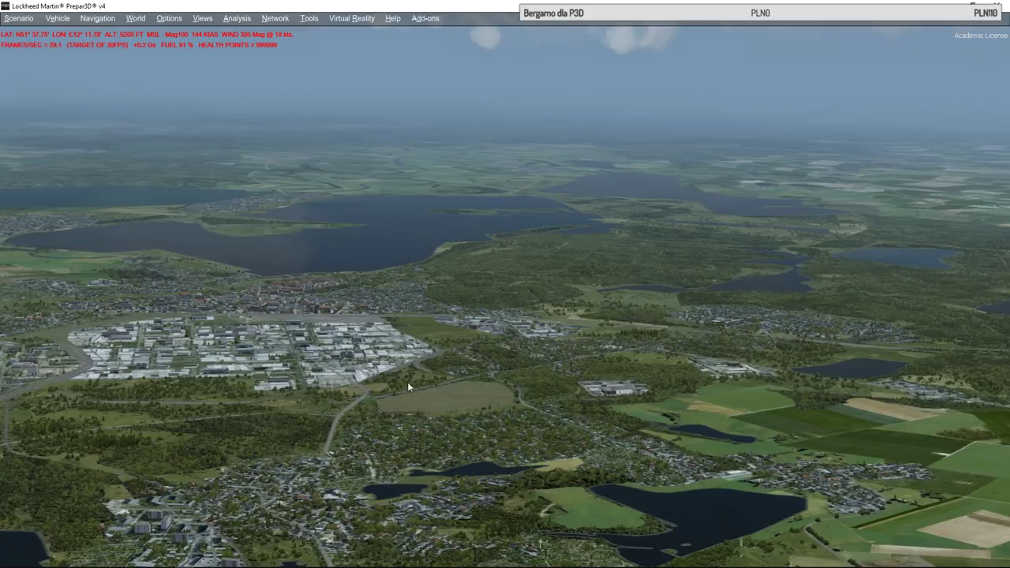
Reopen the World settings, try the Level of detail radius at High, and return it to Ultra
click(169, 18)
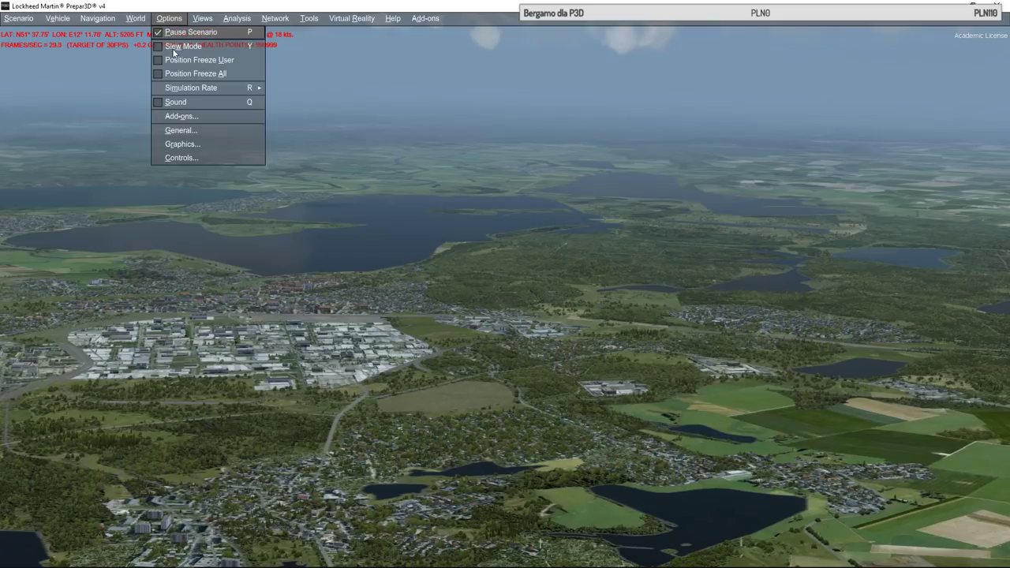
click(202, 130)
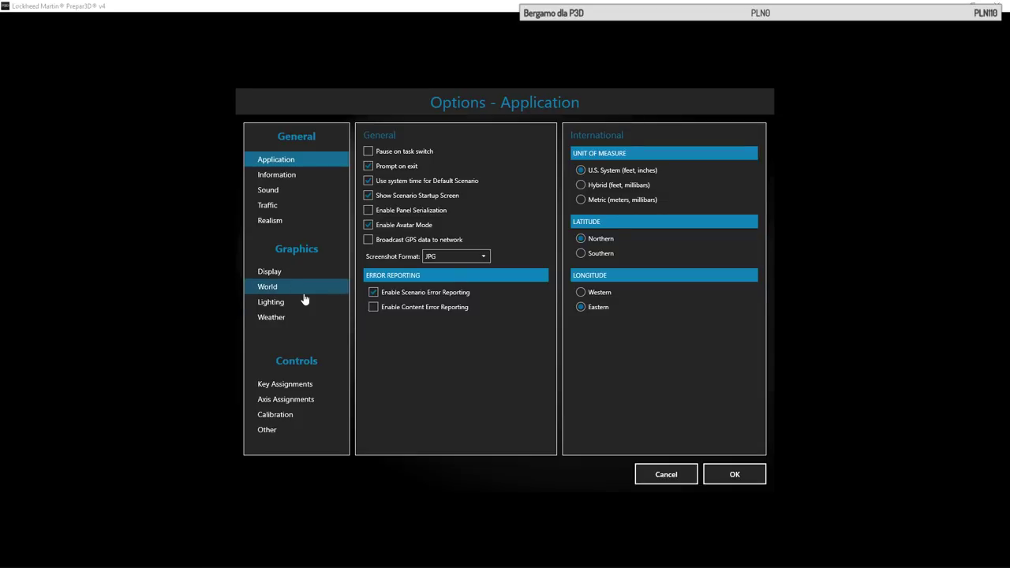
click(303, 292)
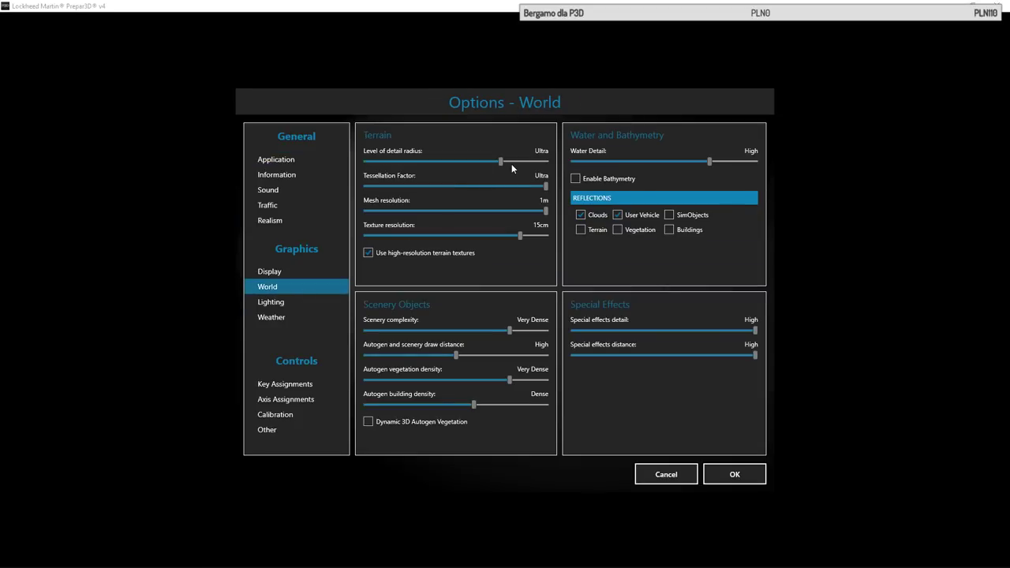
drag(500, 162, 467, 158)
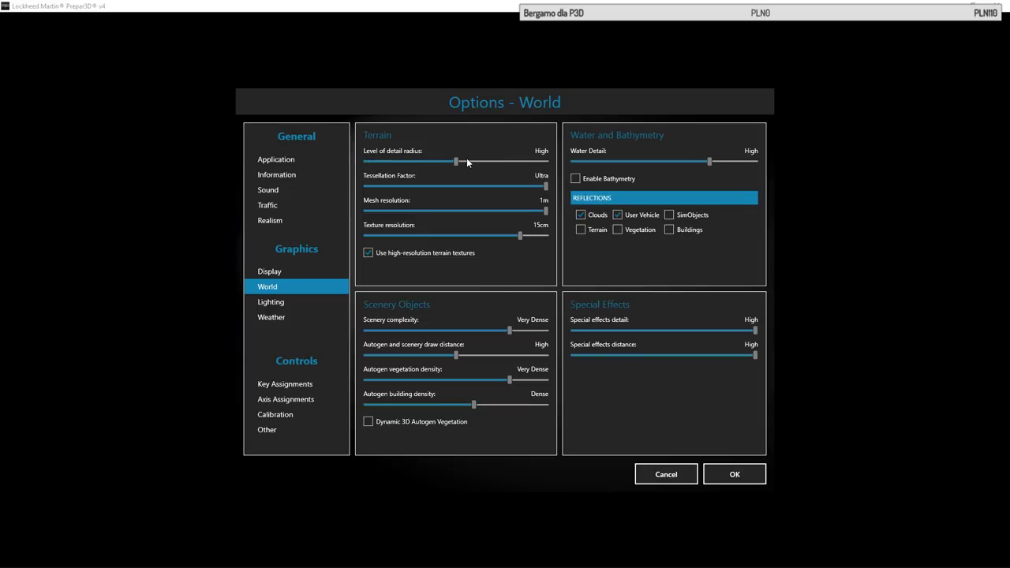
drag(466, 161, 500, 168)
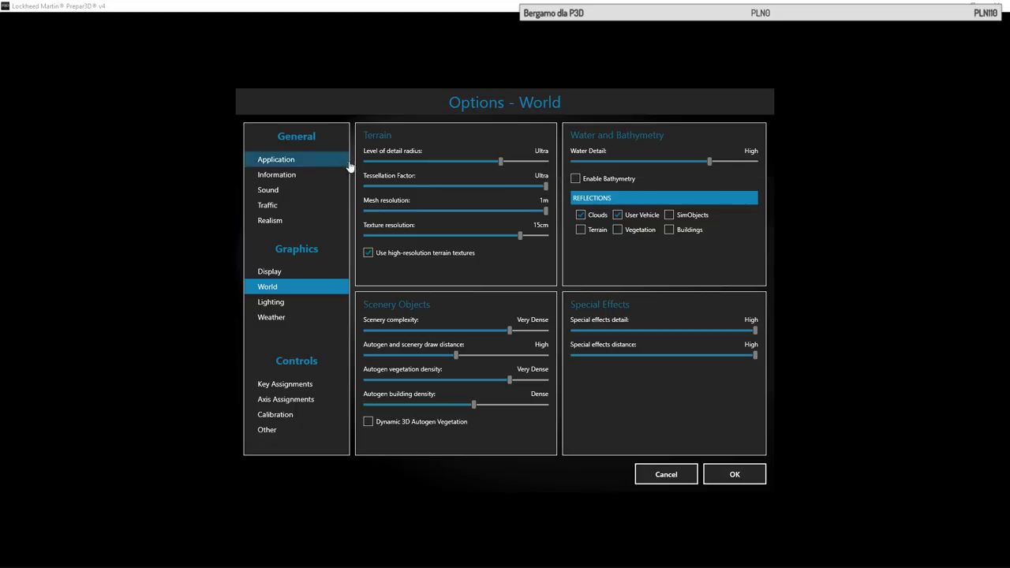
mouse_move(501, 163)
mouse_down()
mouse_move(547, 165)
mouse_move(320, 164)
mouse_move(485, 161)
mouse_up()
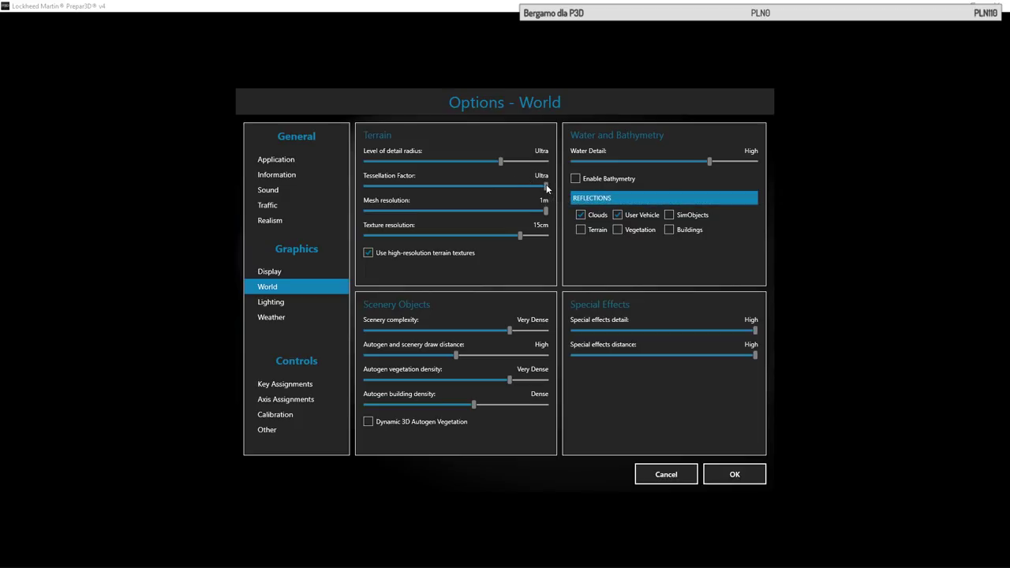
Lower the Tessellation Factor fully and return it to Ultra, with a brief look at the Display settings
mouse_move(546, 185)
mouse_down()
mouse_move(365, 184)
mouse_move(548, 188)
mouse_move(354, 192)
mouse_move(540, 187)
mouse_up()
drag(544, 186, 333, 207)
drag(347, 204, 581, 167)
click(311, 274)
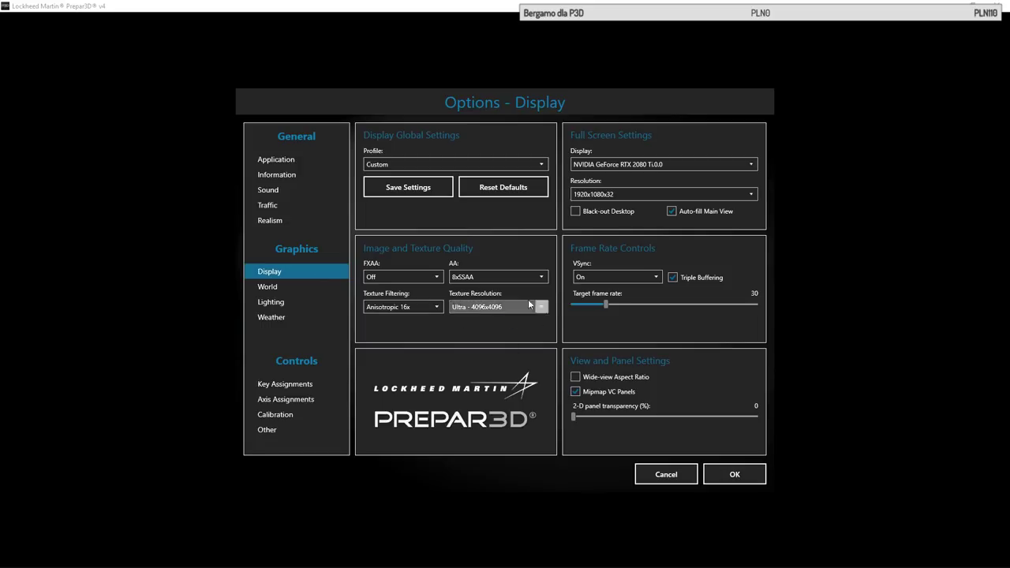
click(315, 287)
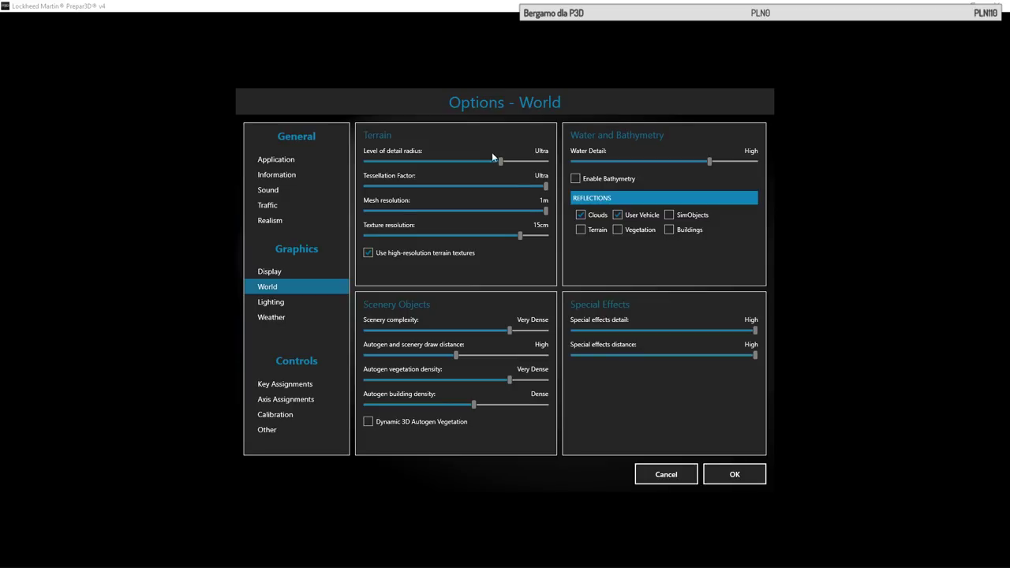
Try the terrain Mesh resolution at values such as 38m and 5m, return it to 1m, and go back to the flight
drag(546, 210, 433, 210)
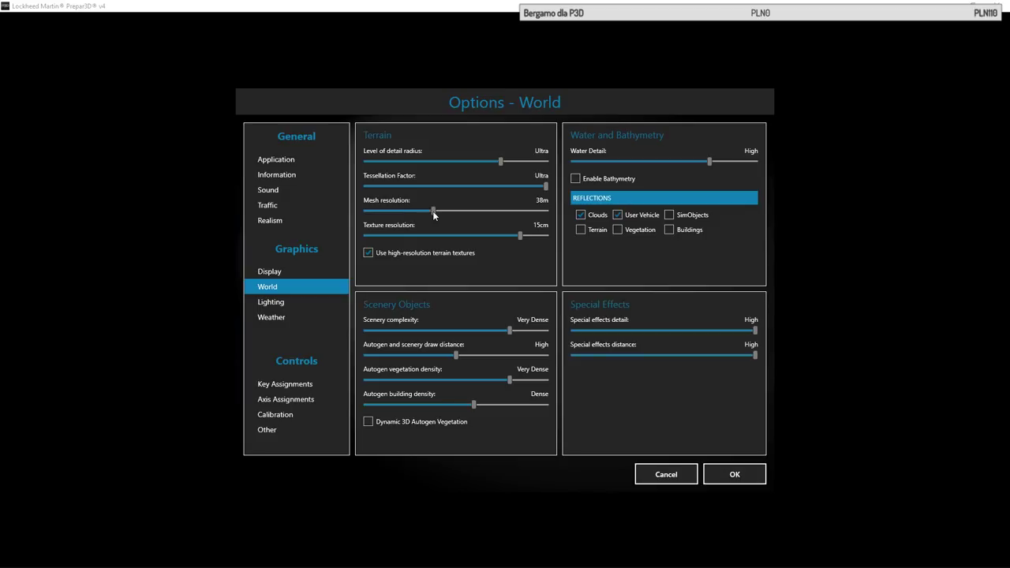
drag(432, 210, 553, 223)
click(522, 211)
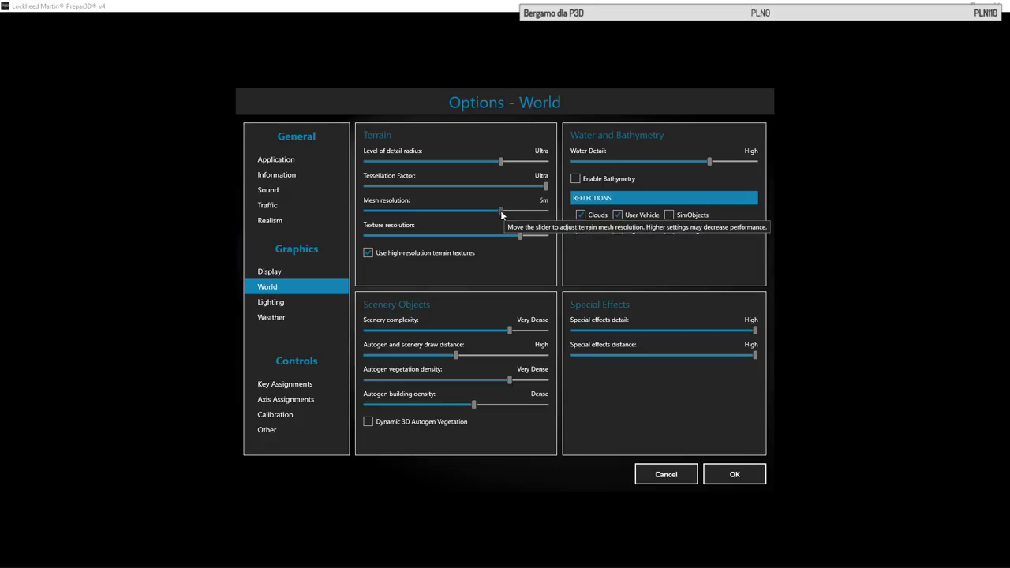
mouse_move(500, 210)
mouse_down()
mouse_move(436, 212)
mouse_move(497, 210)
mouse_up()
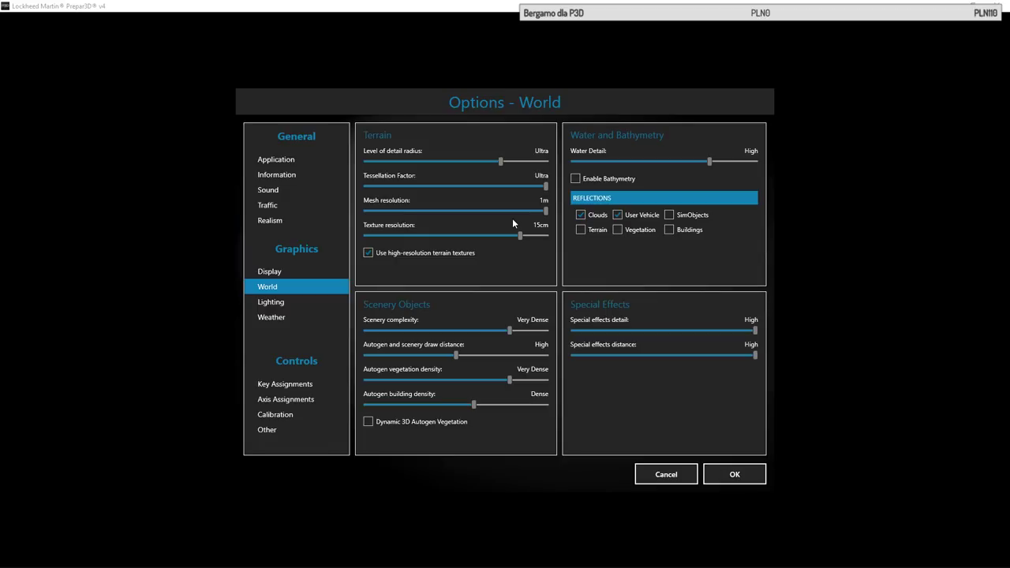
drag(547, 210, 409, 215)
drag(409, 215, 426, 212)
drag(433, 212, 456, 212)
drag(469, 211, 542, 210)
click(733, 474)
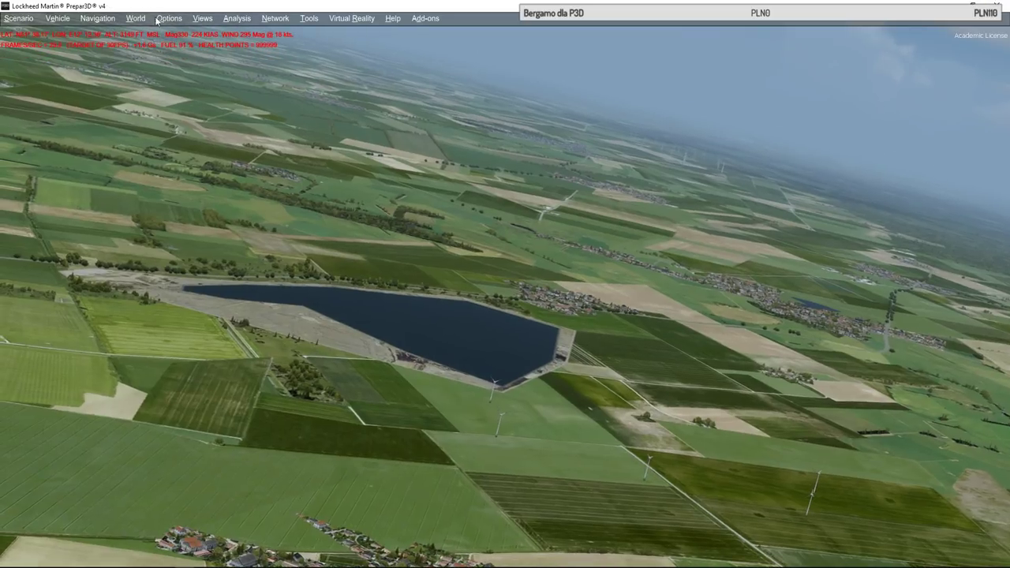
Reopen the graphics options and view the World and Lighting settings, ending on World
click(167, 19)
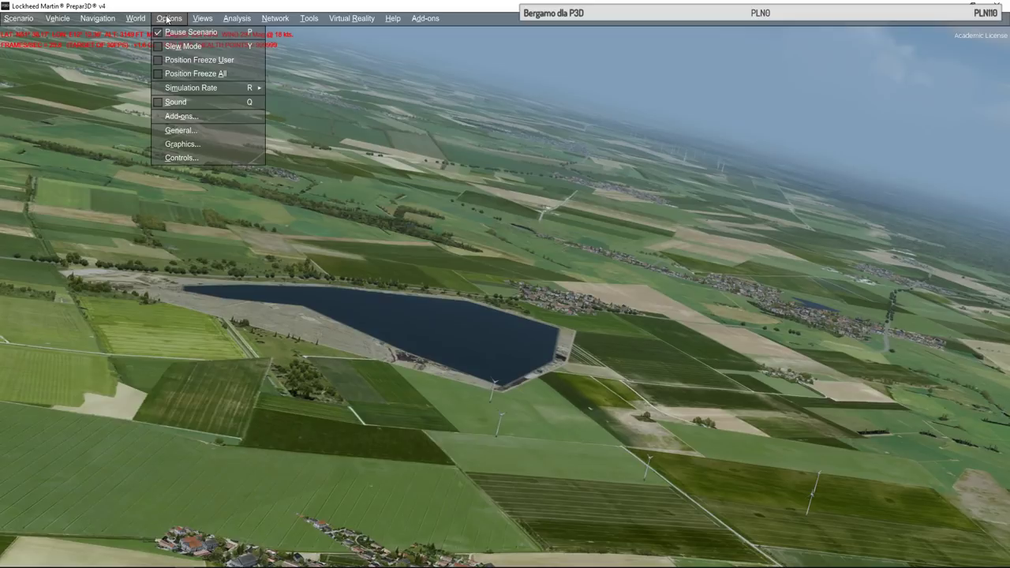
click(191, 145)
click(283, 286)
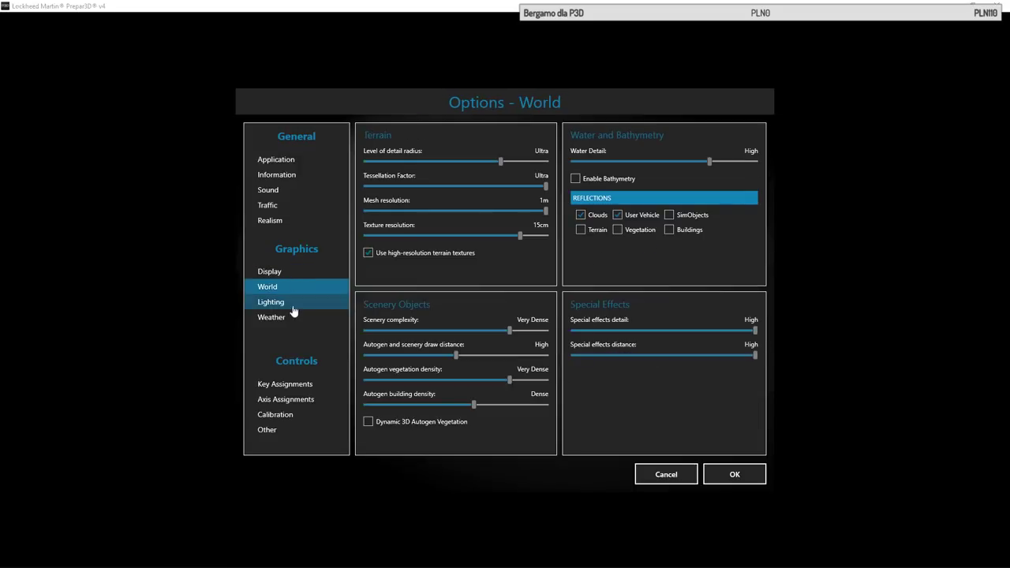
click(292, 303)
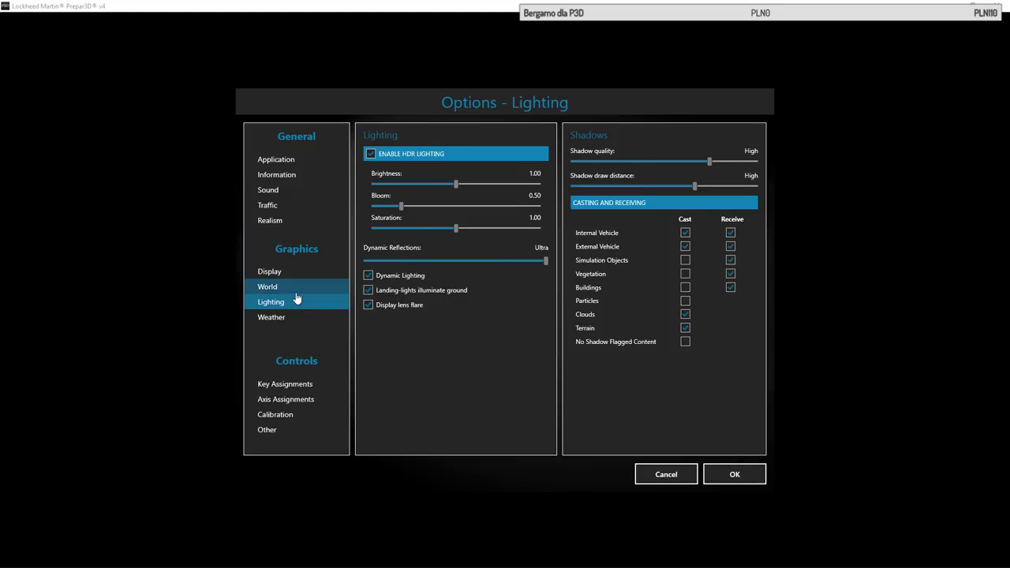
click(288, 287)
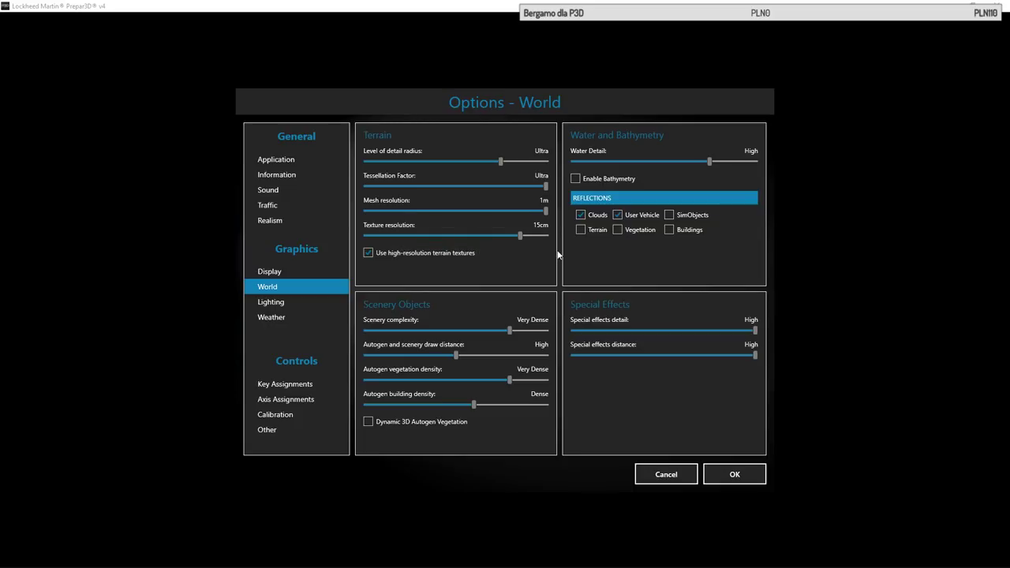
Lower the Texture resolution and return it to 15cm, try a lower Scenery complexity, and close the options without saving
drag(522, 235, 494, 234)
drag(475, 234, 531, 235)
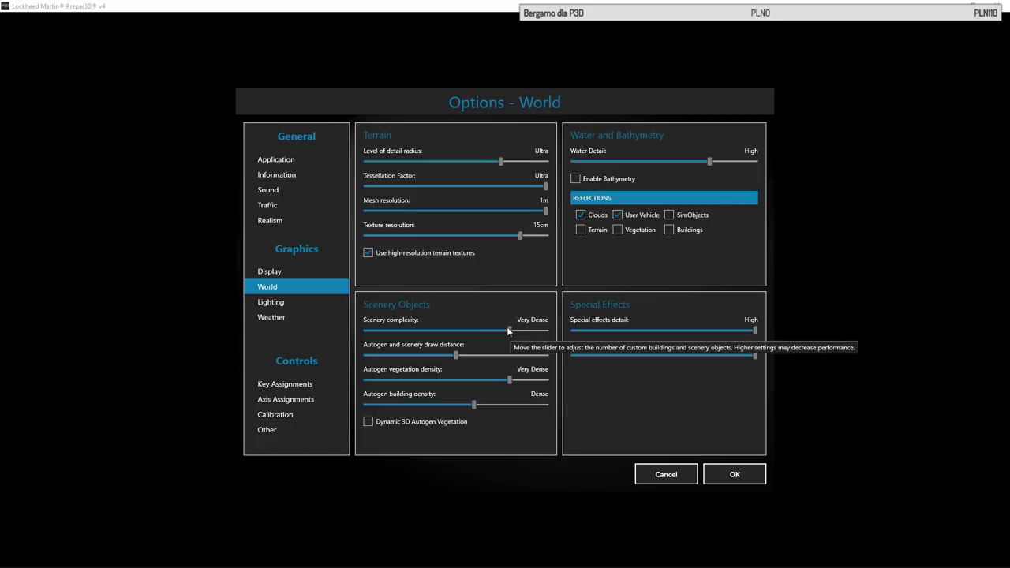
drag(509, 331, 427, 329)
click(667, 473)
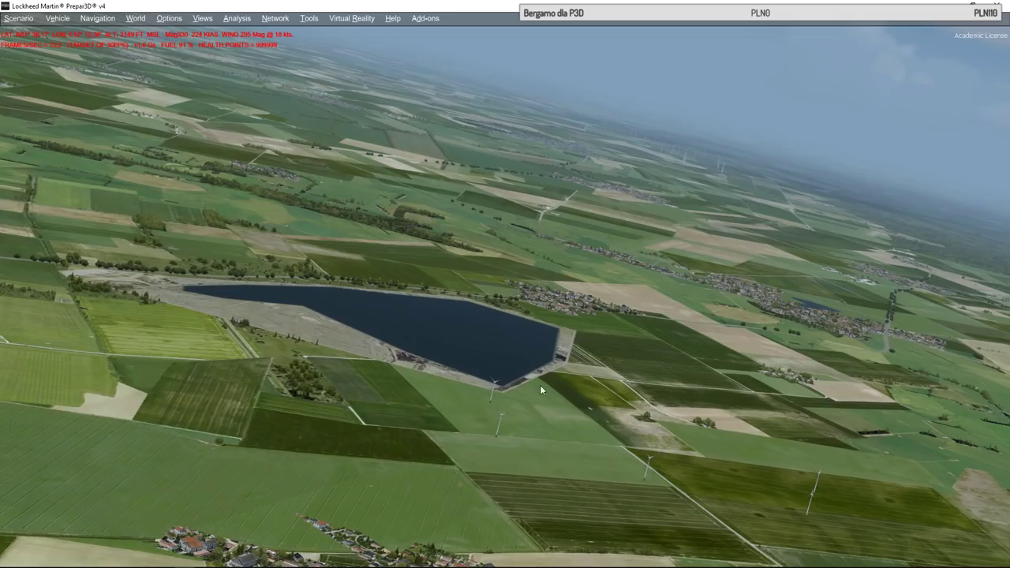
Open the navigation map, examine the airfields around the aircraft by zooming and panning, and return to the flight
click(135, 18)
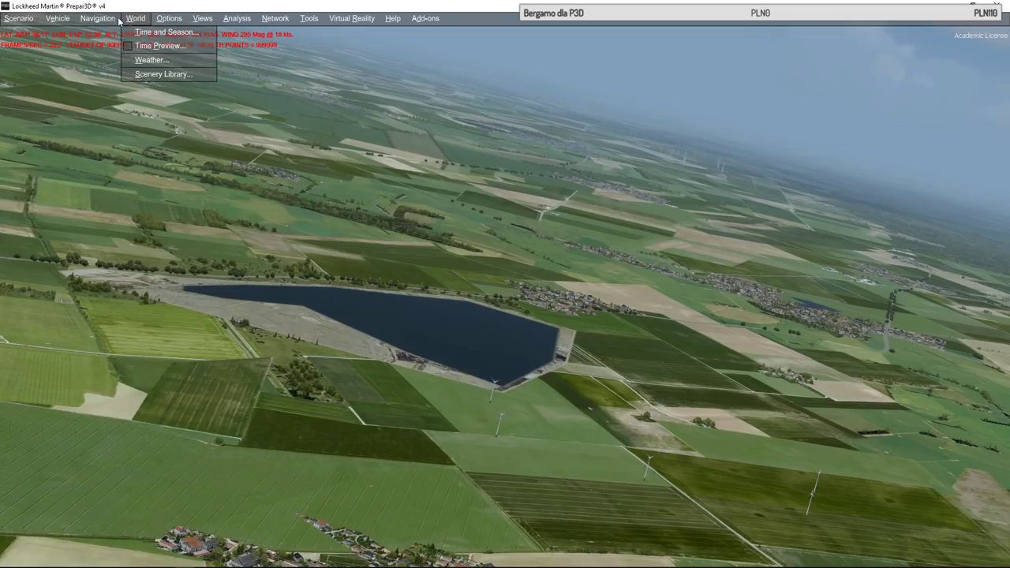
mouse_move(97, 18)
click(109, 45)
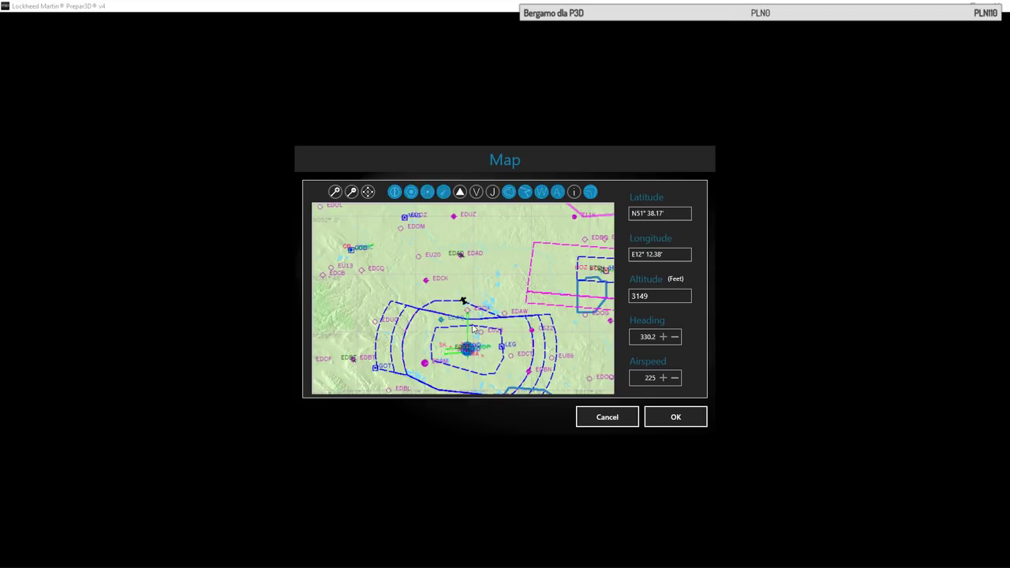
click(334, 192)
click(335, 192)
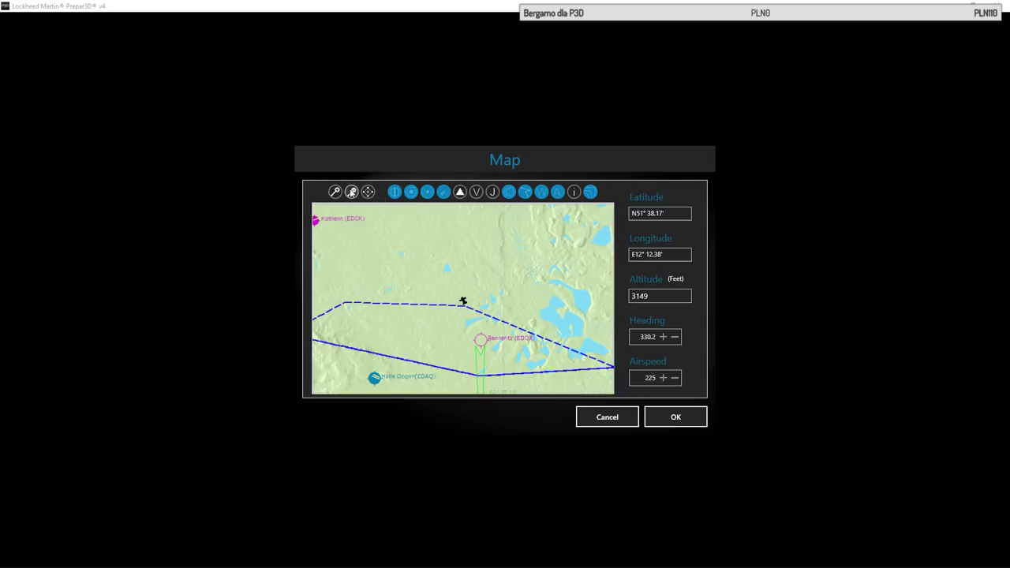
click(351, 193)
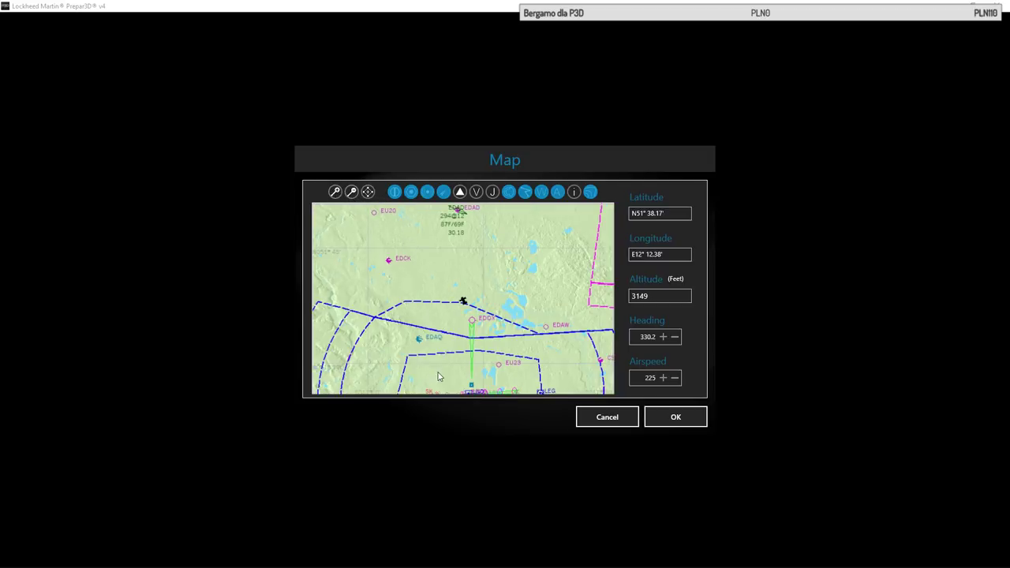
click(439, 395)
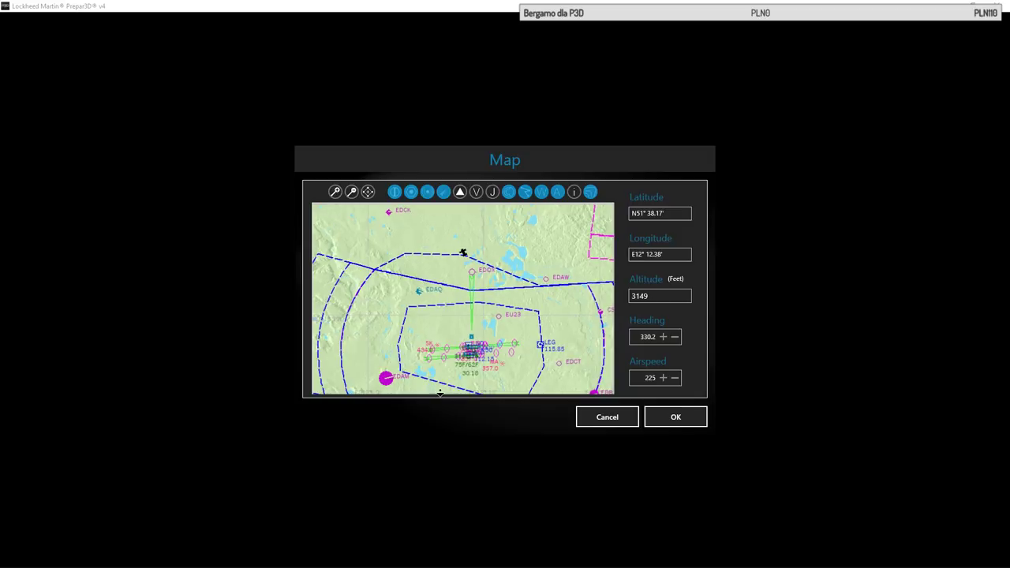
click(452, 204)
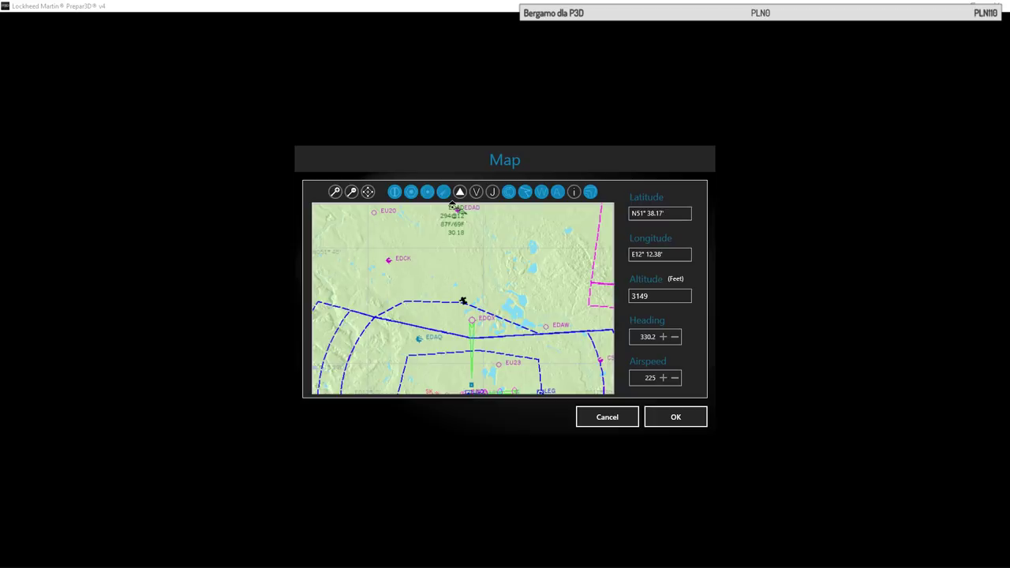
click(452, 203)
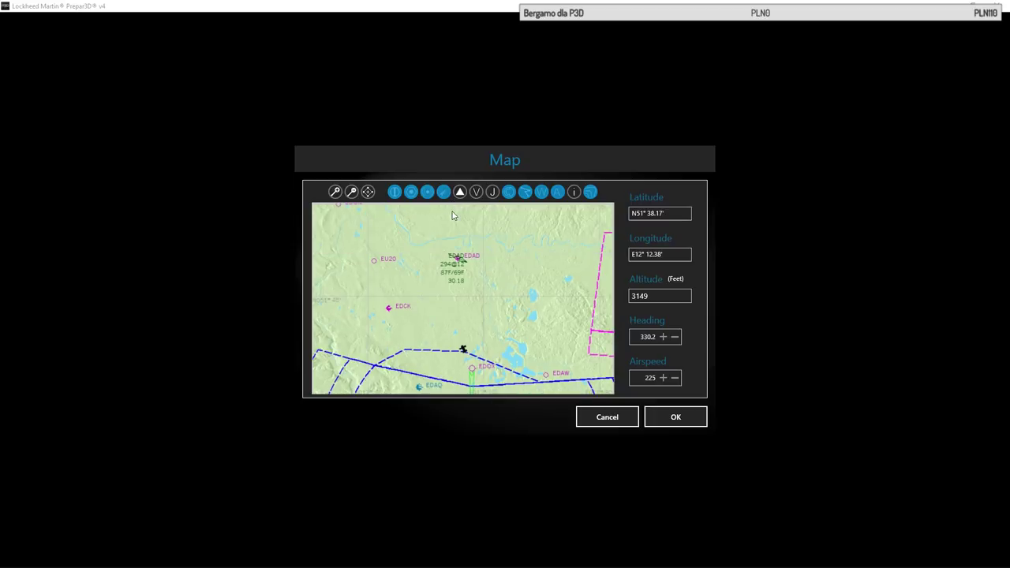
click(697, 415)
Search the airports for "magde" and move the aircraft to the active runway at Magdeburg/Cochstedt (EDBC)
click(69, 18)
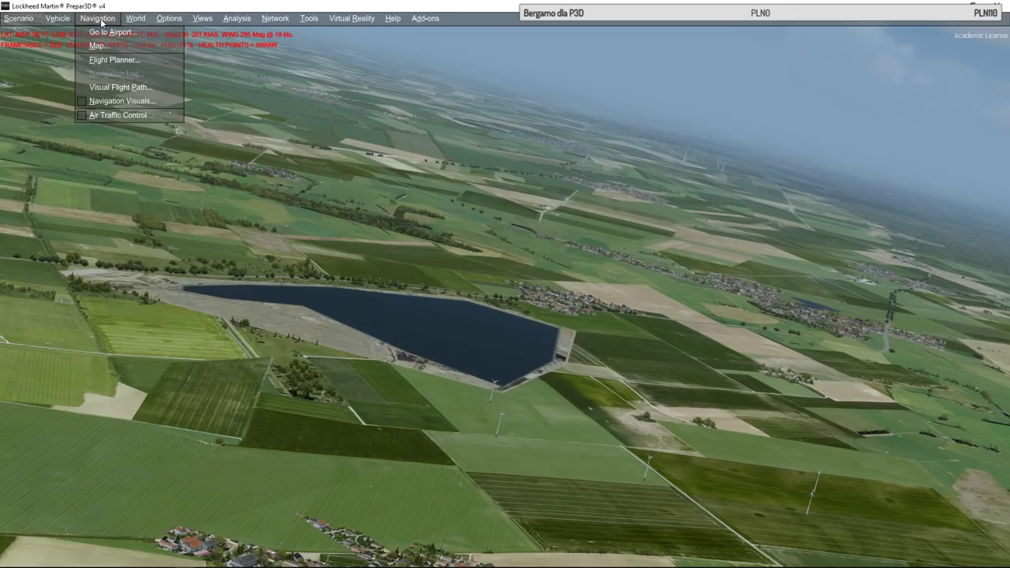
click(99, 35)
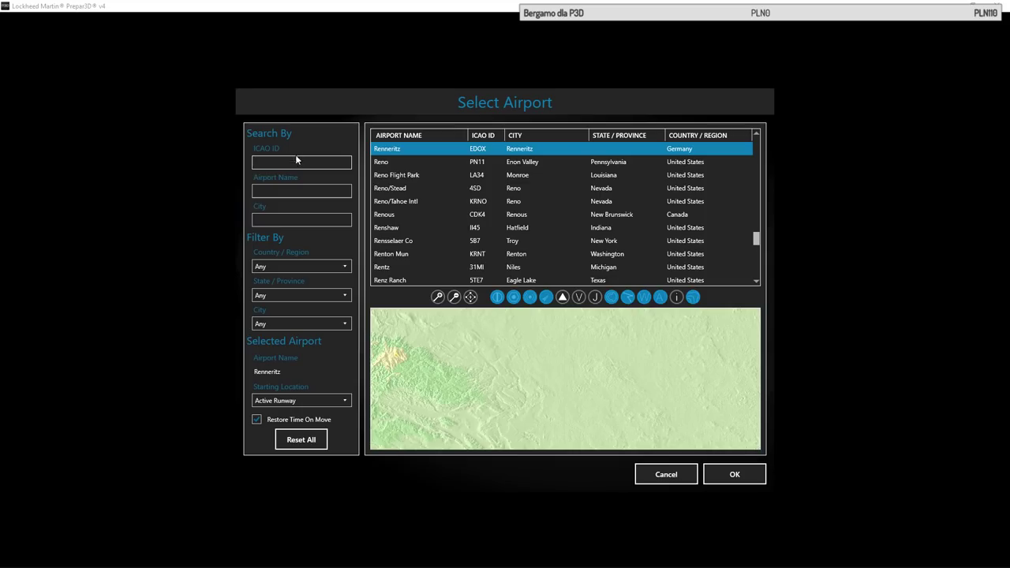
click(297, 161)
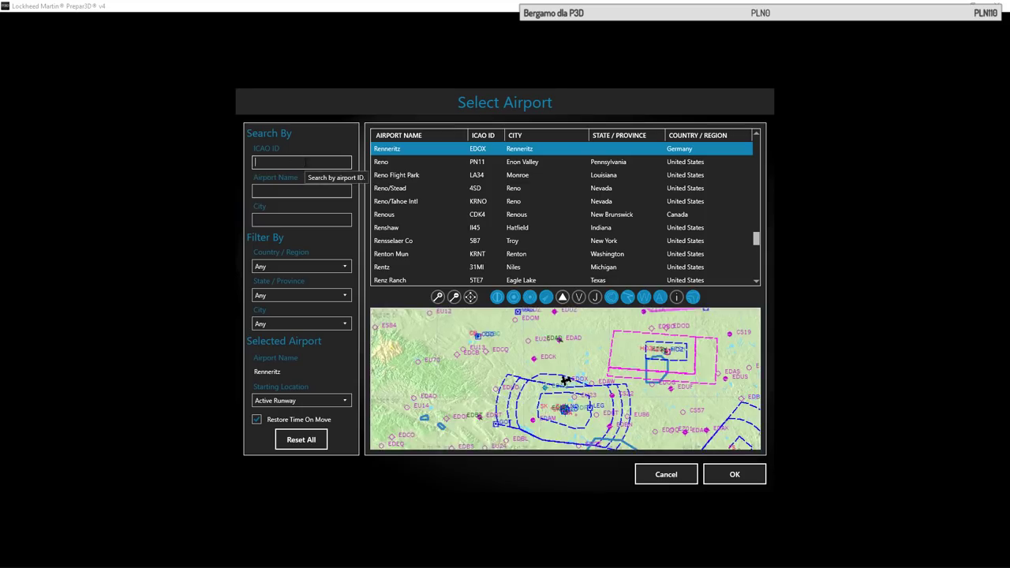
key(Tab)
text(magde)
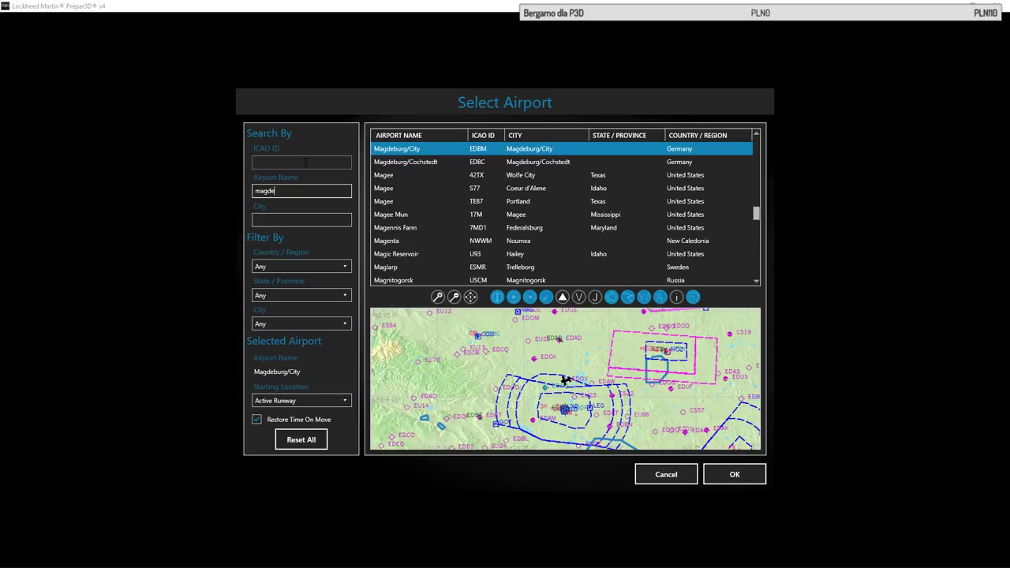
click(436, 164)
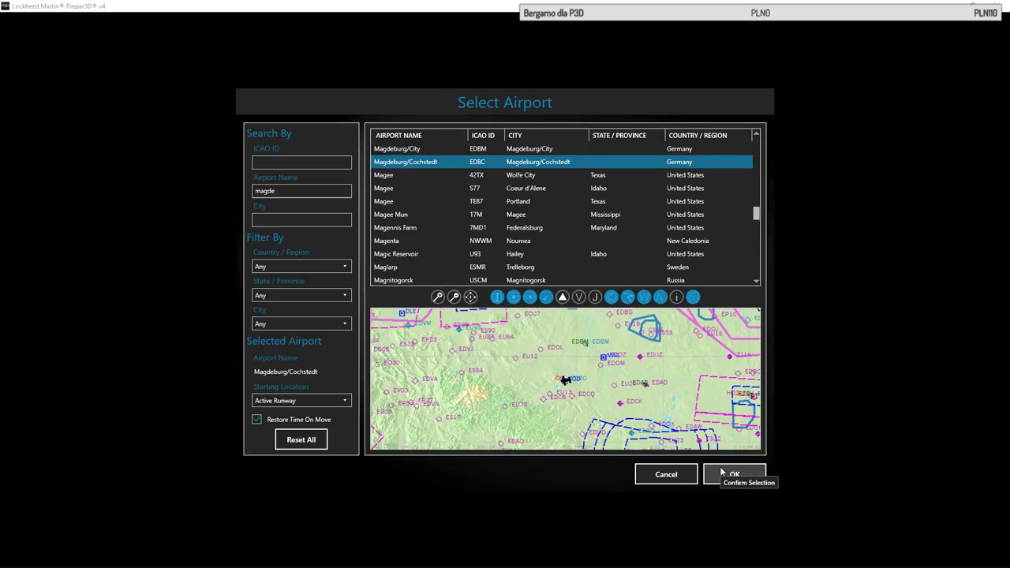
click(721, 468)
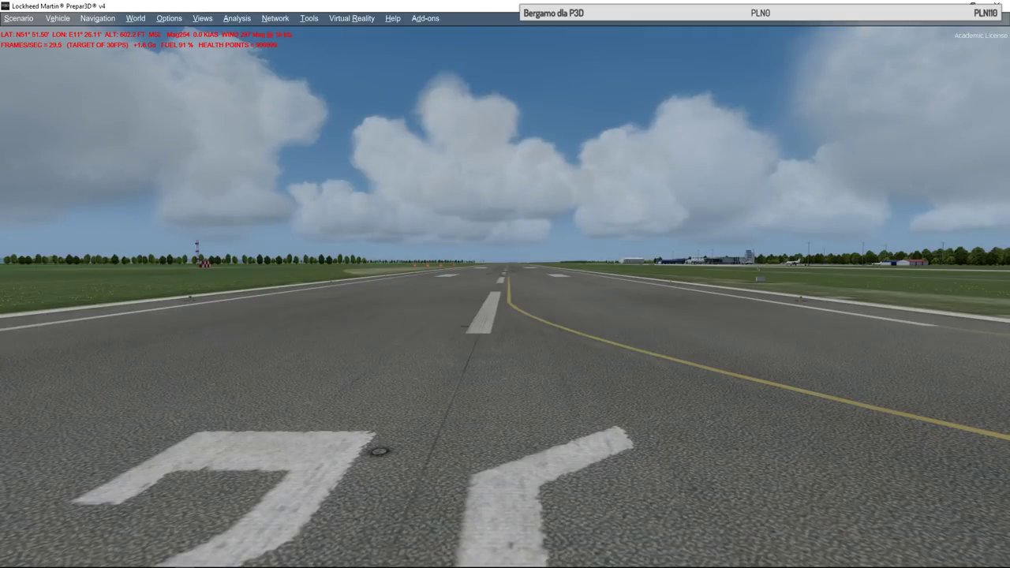
Open the World graphics options, try a lower Scenery complexity, return it to Very Dense, and close without saving
click(178, 20)
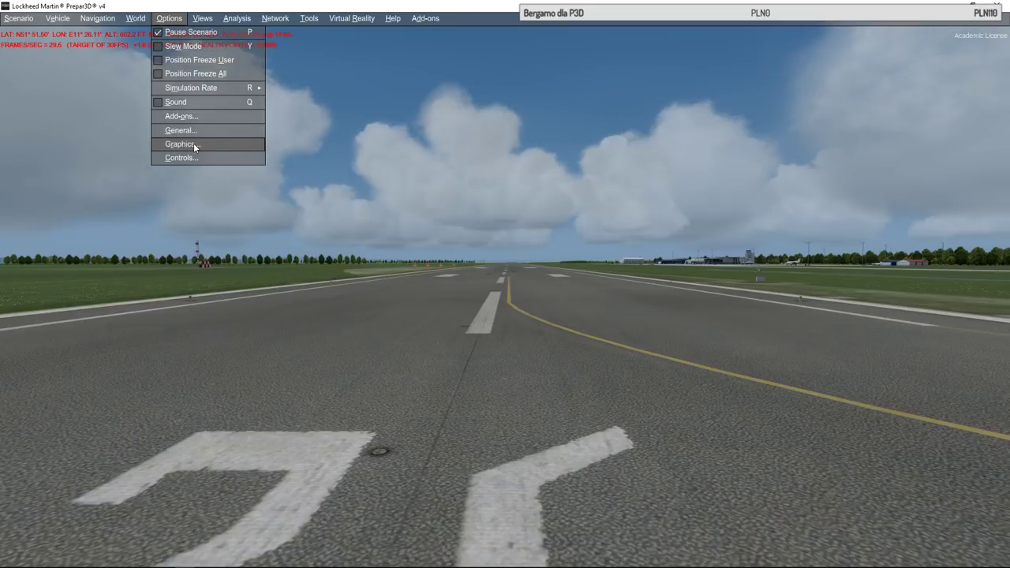
click(195, 146)
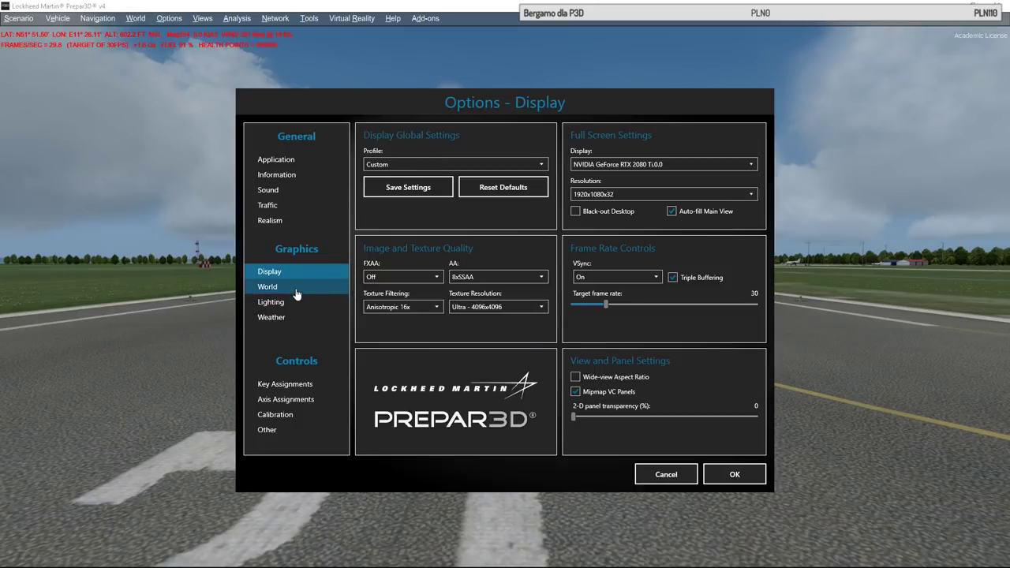
click(297, 293)
drag(510, 330, 427, 334)
drag(453, 336, 506, 333)
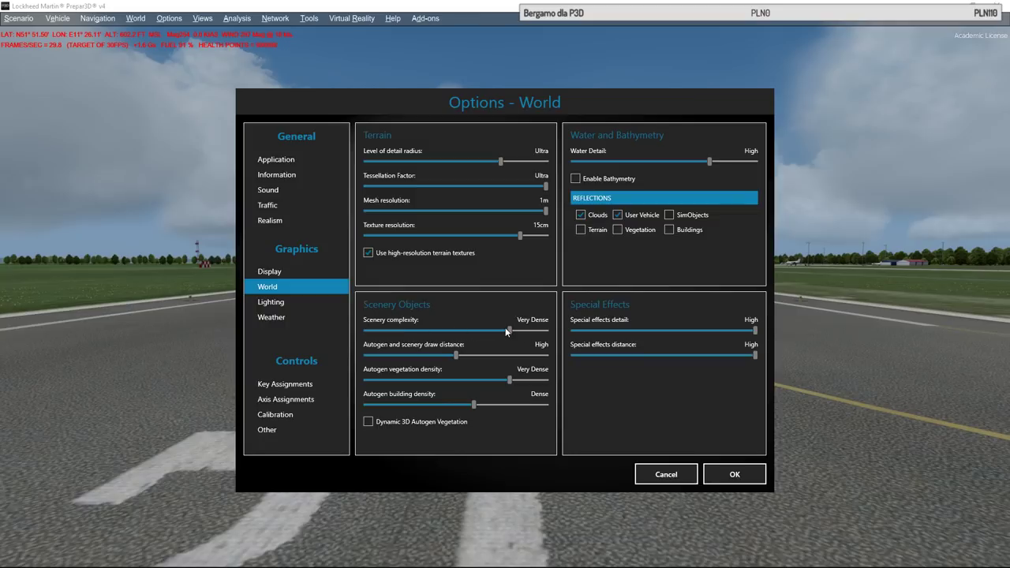
click(656, 472)
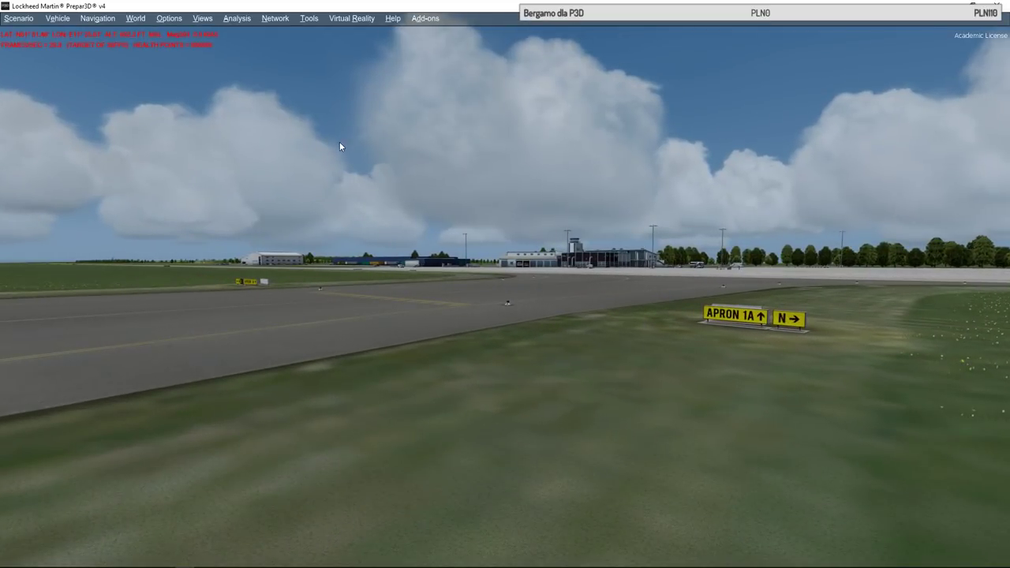
Raise the Scenery complexity to Extremely Dense in the World graphics options and apply it
click(169, 17)
click(203, 145)
click(269, 288)
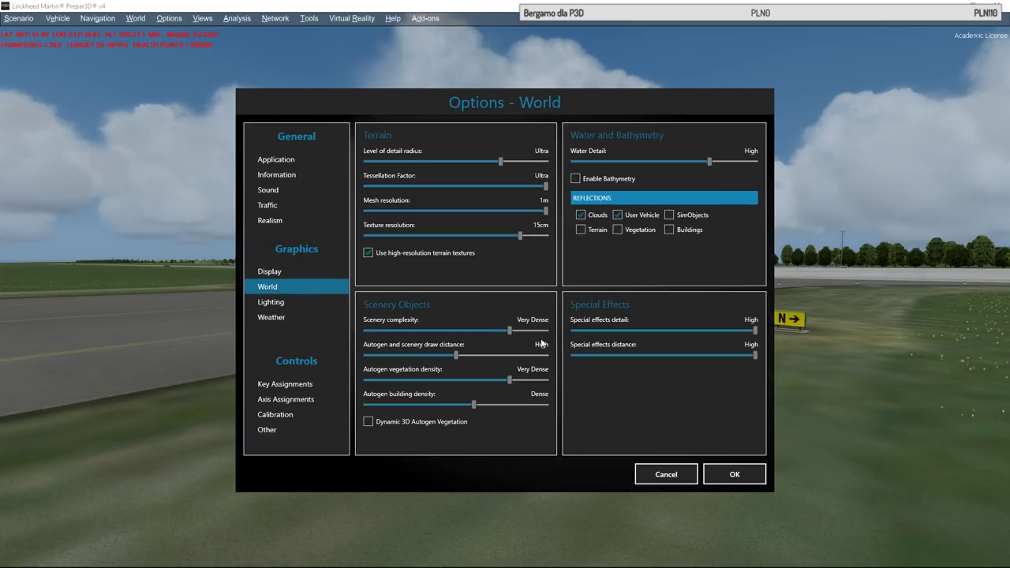
click(738, 472)
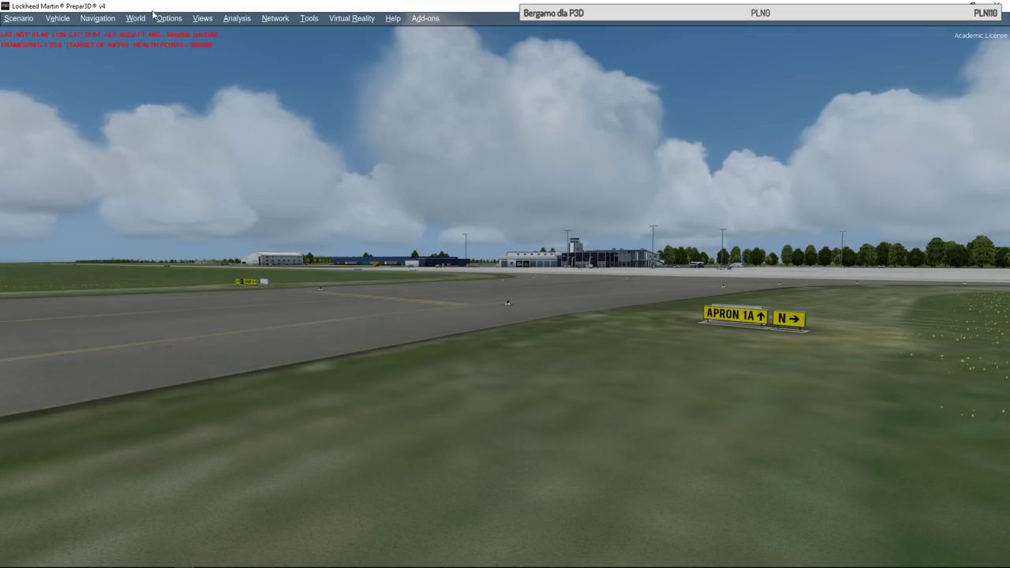
Reopen the World graphics options, reduce the Scenery complexity from its maximum, and apply it to compare the airport view
click(151, 18)
mouse_move(169, 18)
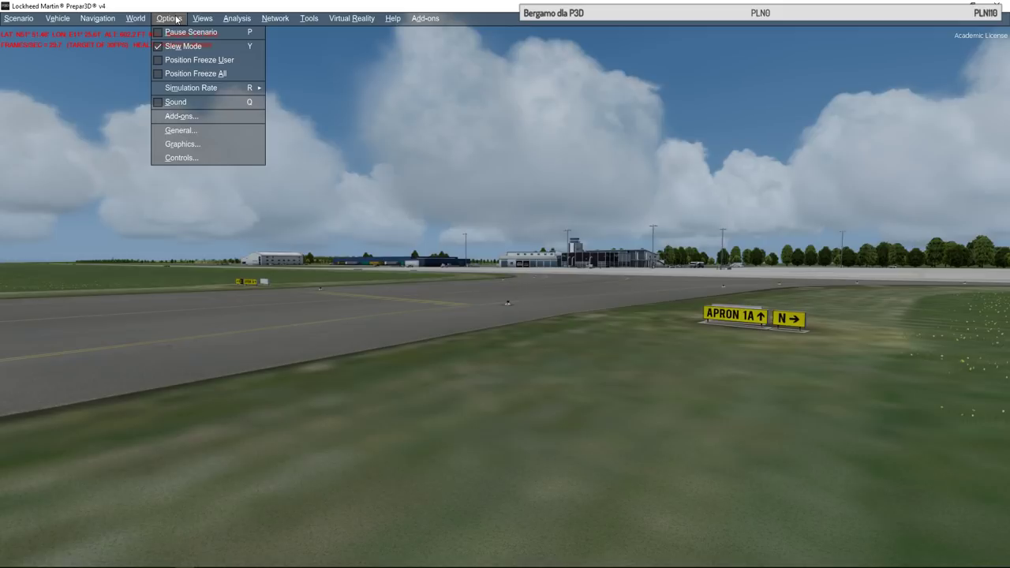
click(198, 143)
click(300, 287)
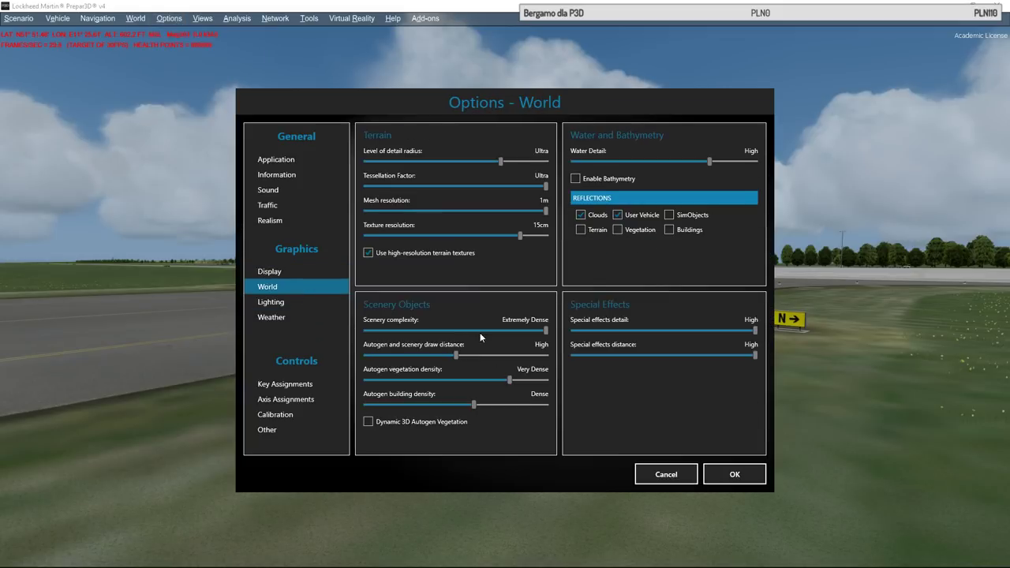
click(735, 474)
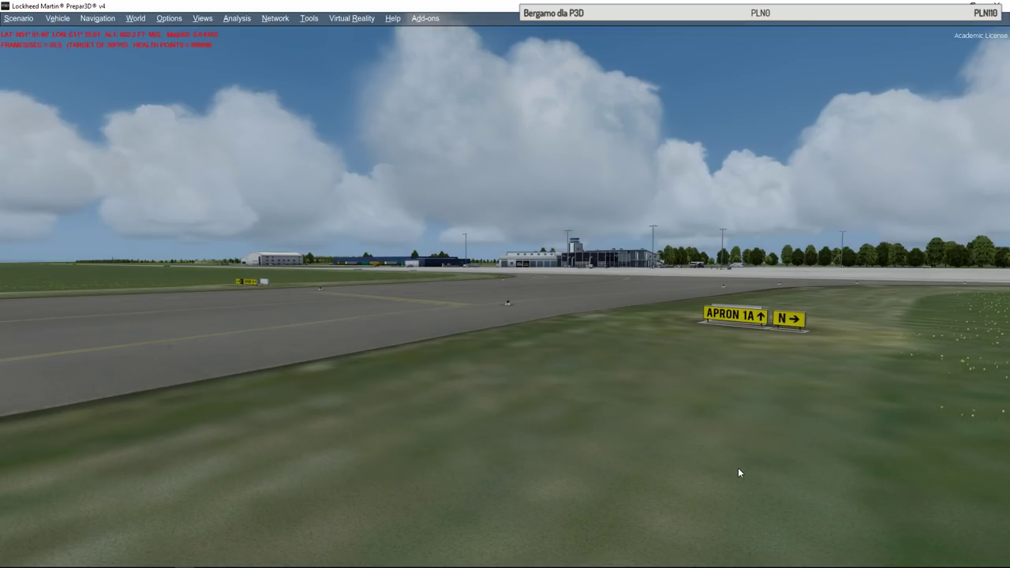
Set the Scenery complexity to Normal in the World graphics options and return to the airport view
click(135, 20)
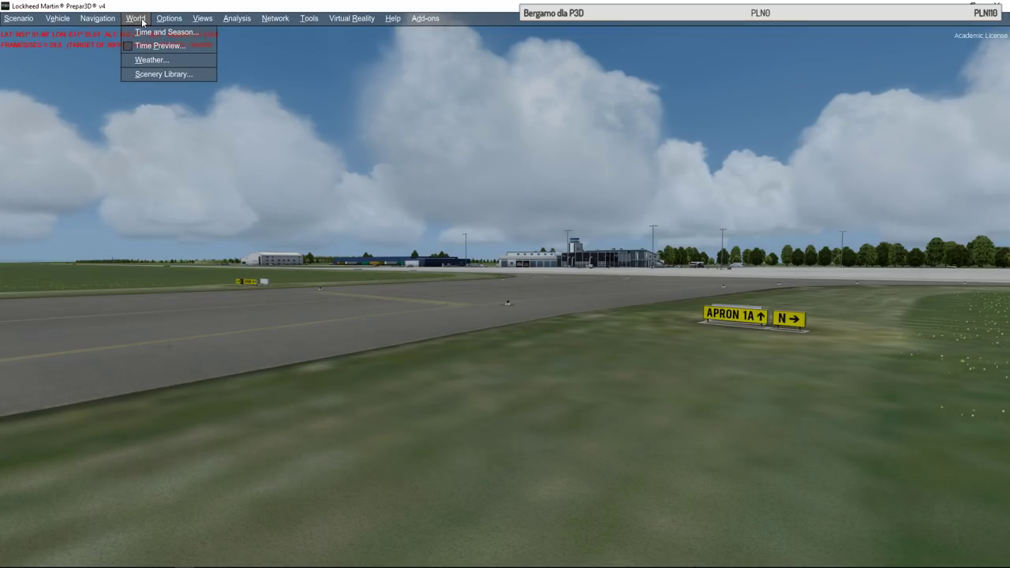
mouse_move(164, 22)
click(180, 143)
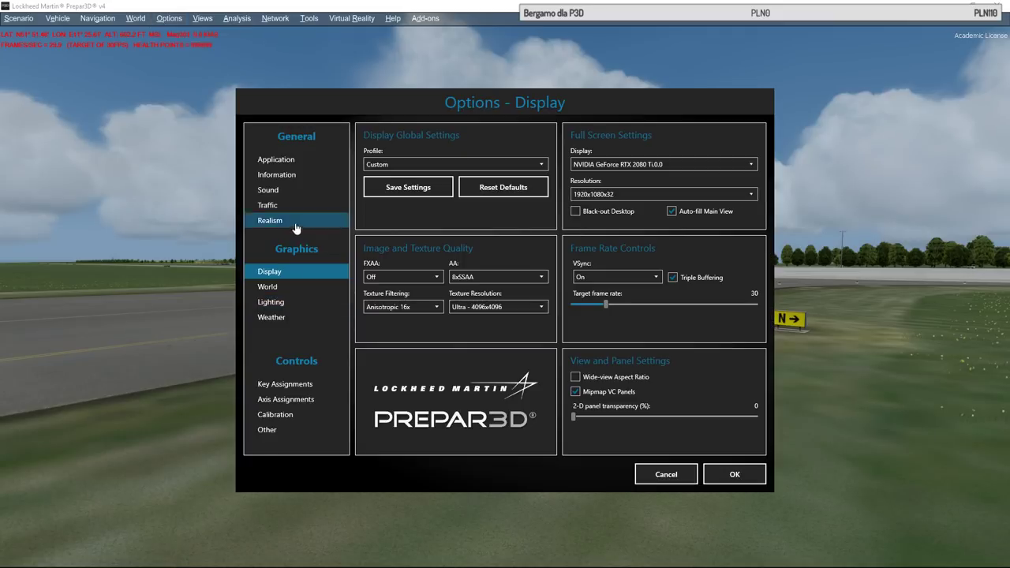
click(275, 291)
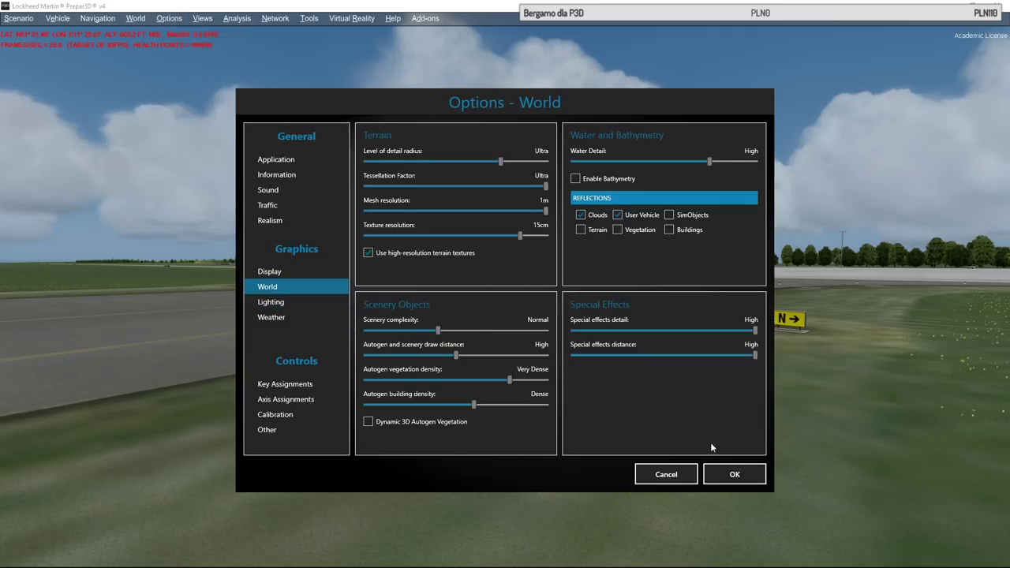
click(735, 475)
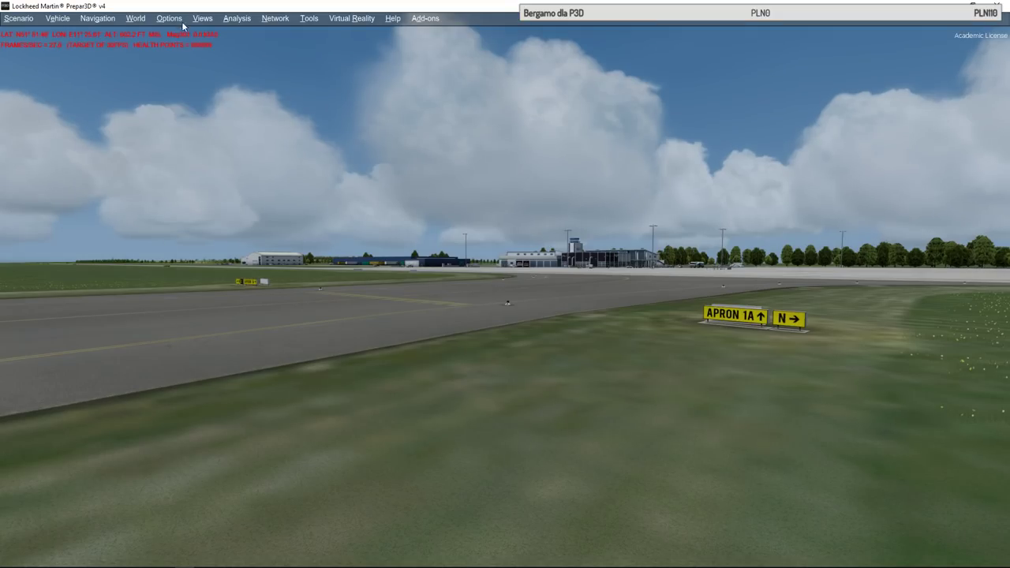
Set the Scenery complexity to Sparse in the World graphics options and return to the airport view
click(135, 19)
click(184, 149)
click(289, 288)
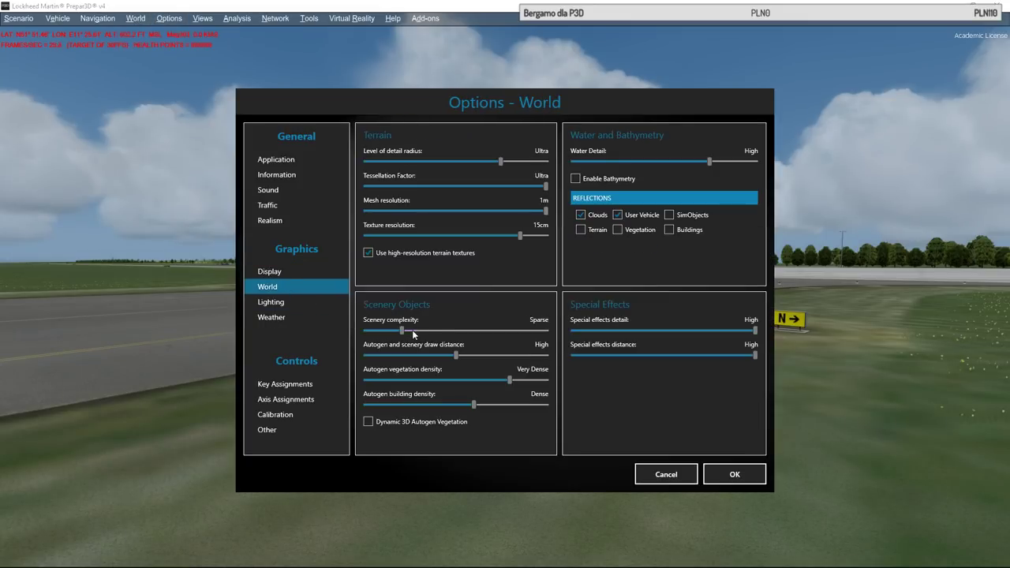
click(723, 469)
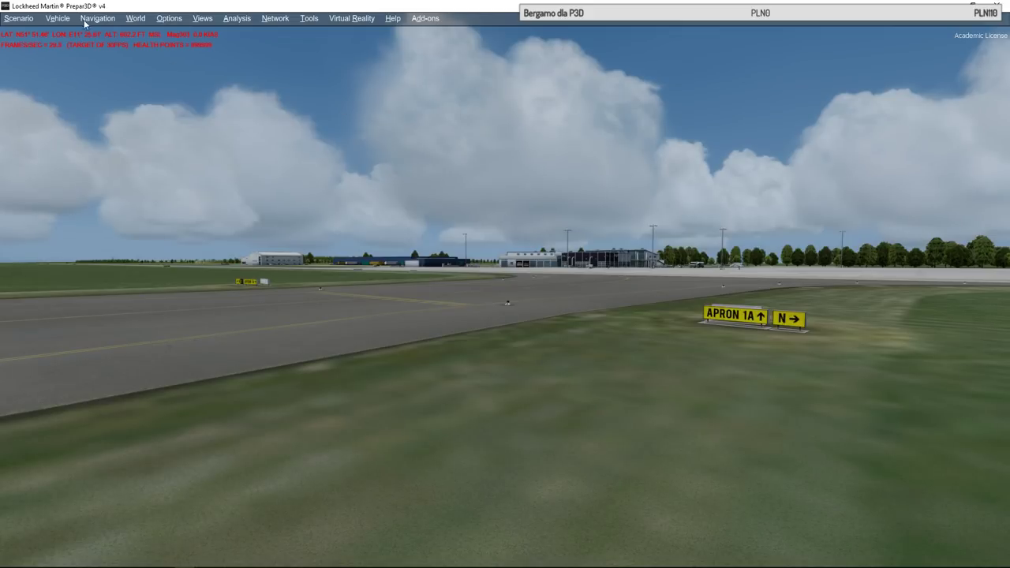
Set the Scenery complexity to Very Sparse in the World graphics options and return to the airport view
click(136, 19)
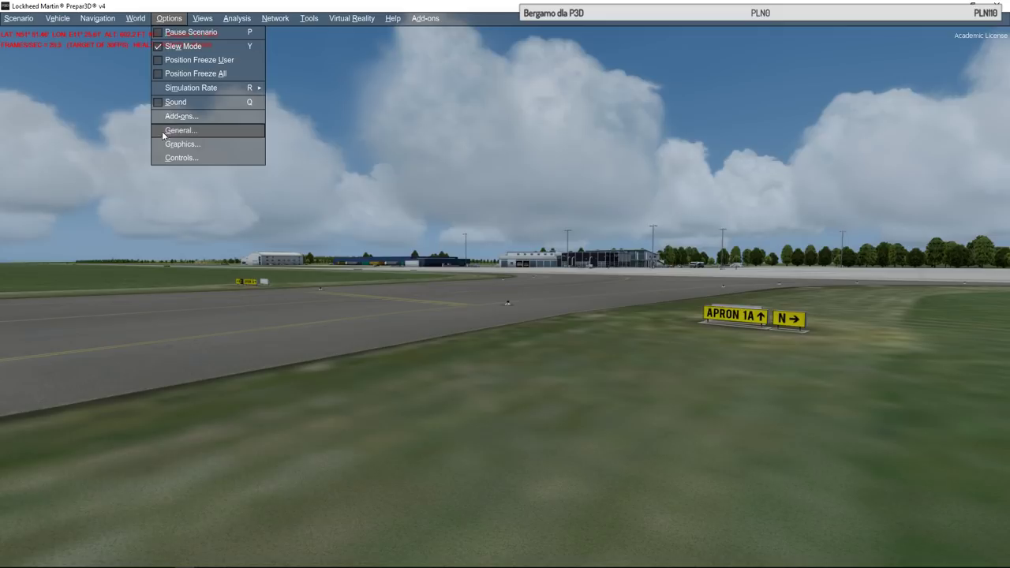
click(161, 131)
click(291, 288)
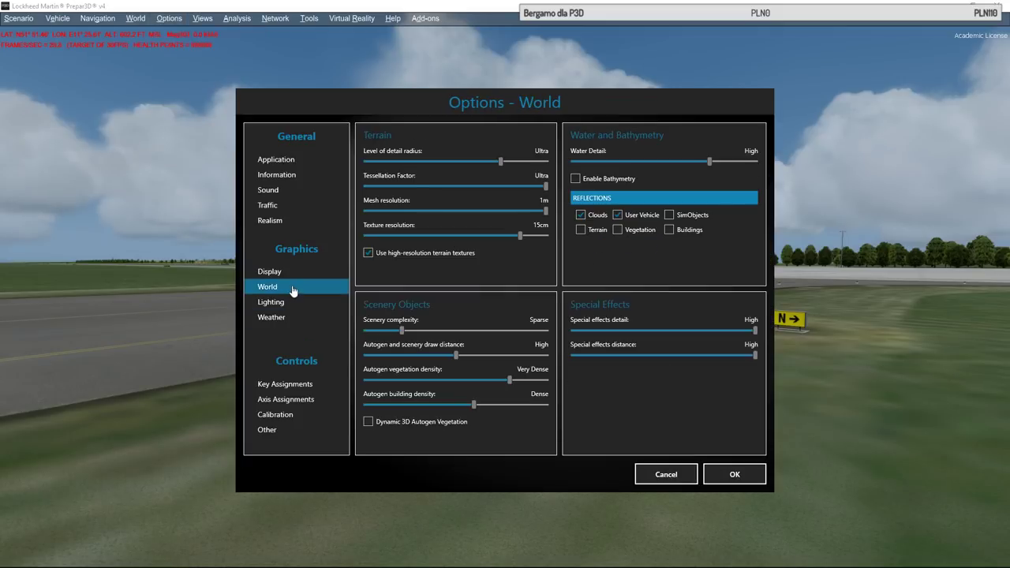
click(735, 475)
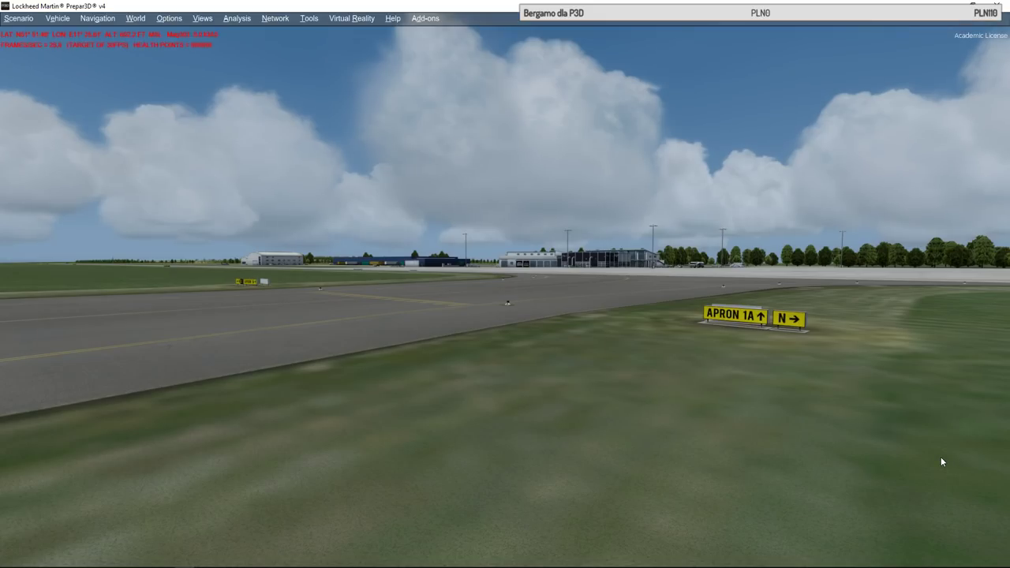
Restore the Scenery complexity to Extremely Dense in the World graphics options and apply it
click(139, 22)
click(201, 151)
click(294, 289)
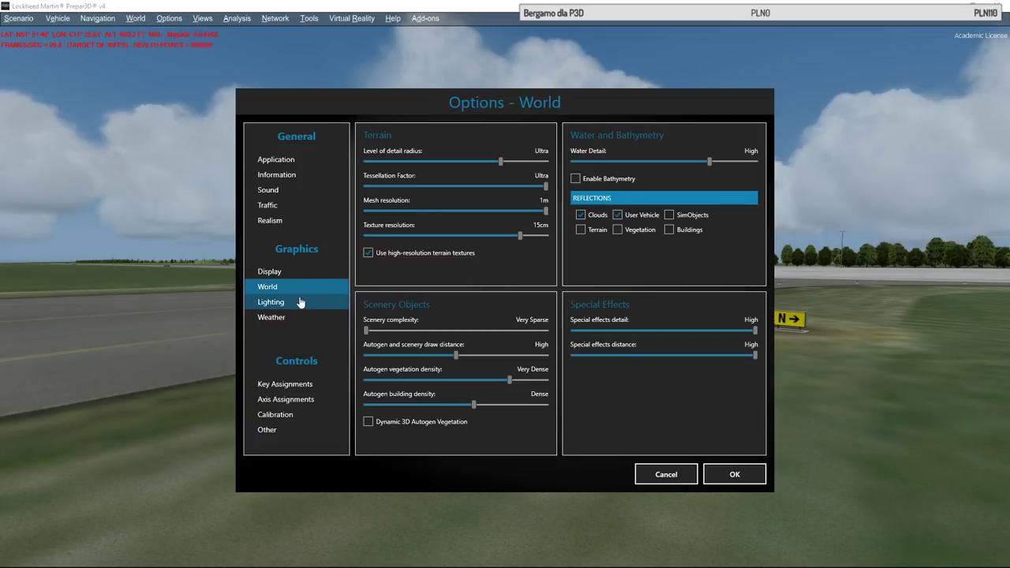
click(539, 334)
click(734, 475)
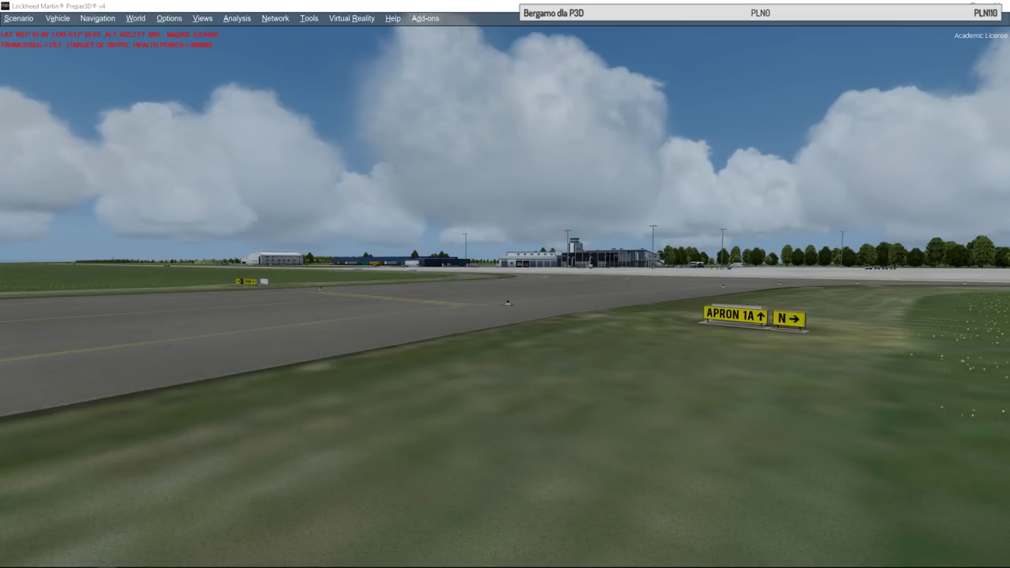
Switch to the YouTube live stream in the browser, view it full screen and its chat, and return to Prepar3D
key(Escape)
double_click(485, 216)
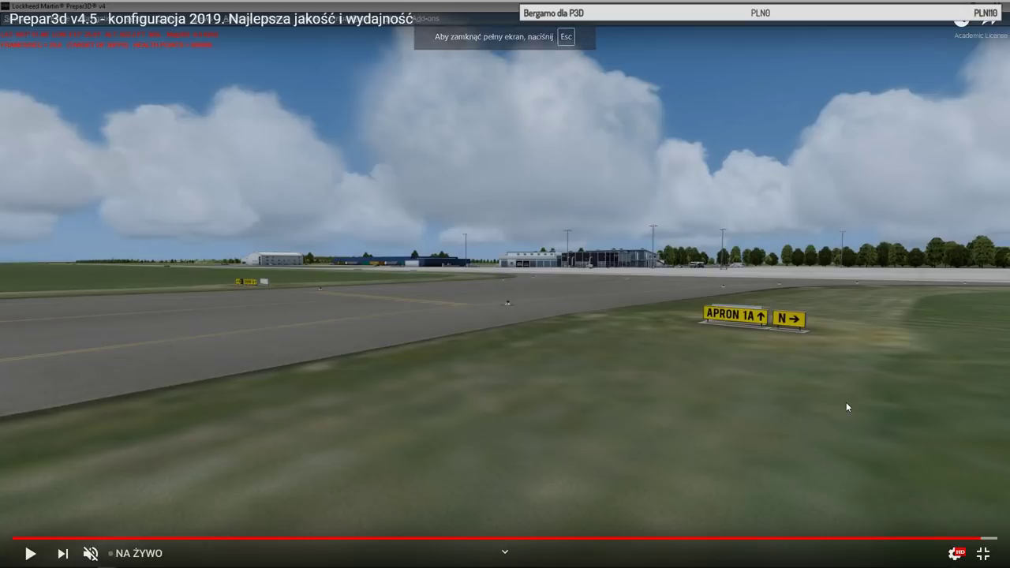
key(Escape)
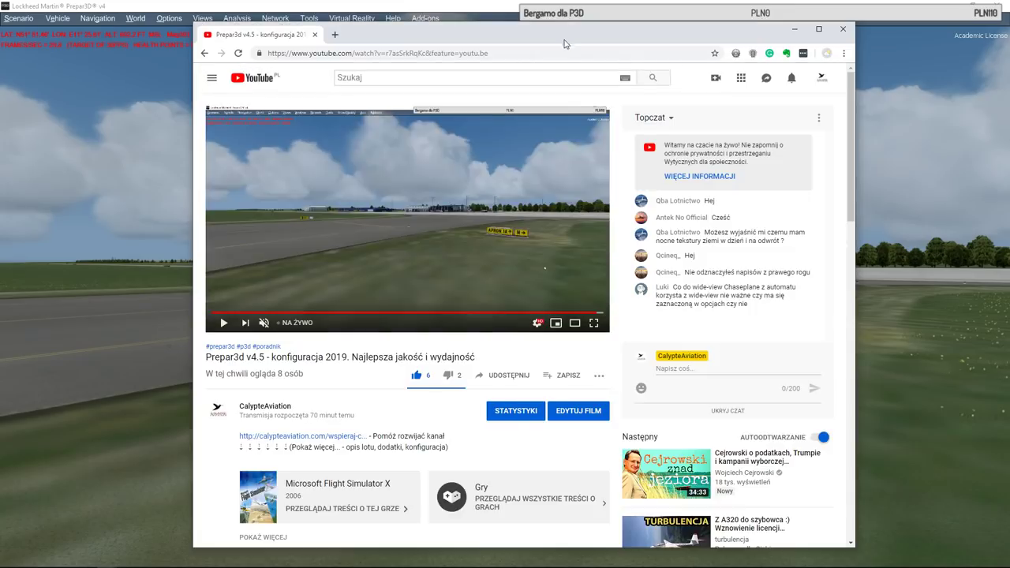
key(alt+Tab)
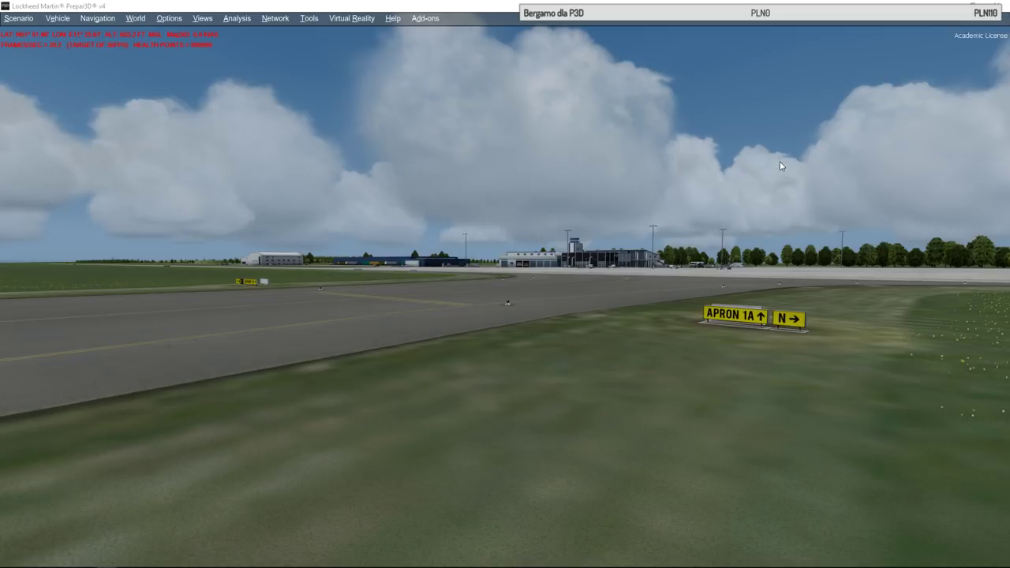
Reopen the World graphics options, try a lower Scenery complexity, and return it to Extremely Dense
click(177, 20)
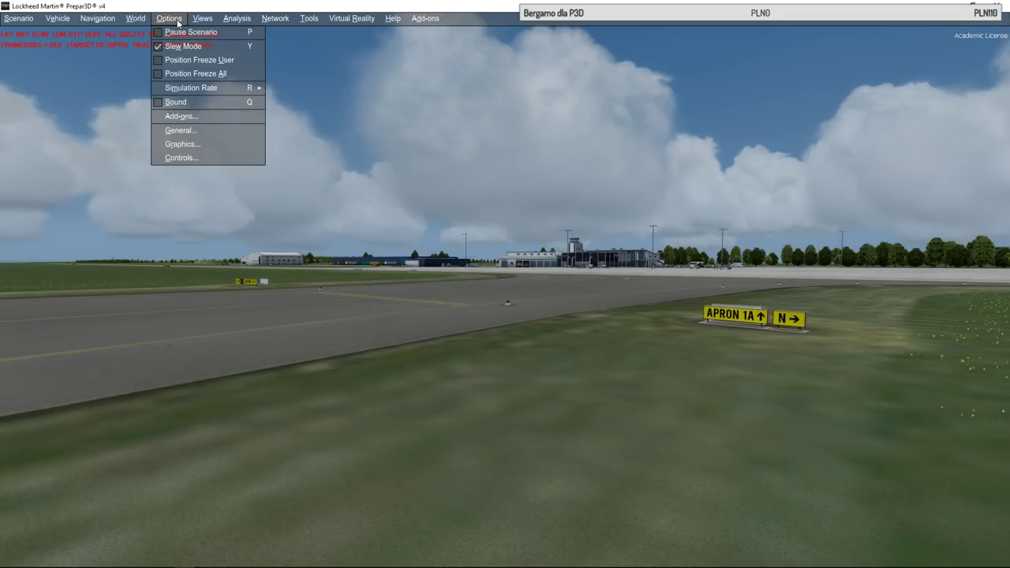
click(198, 148)
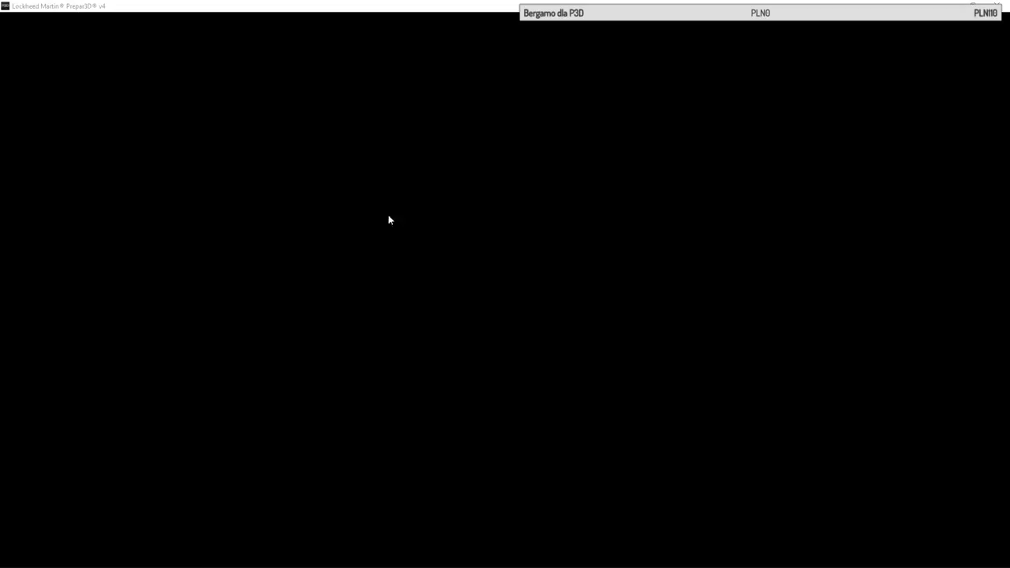
click(311, 291)
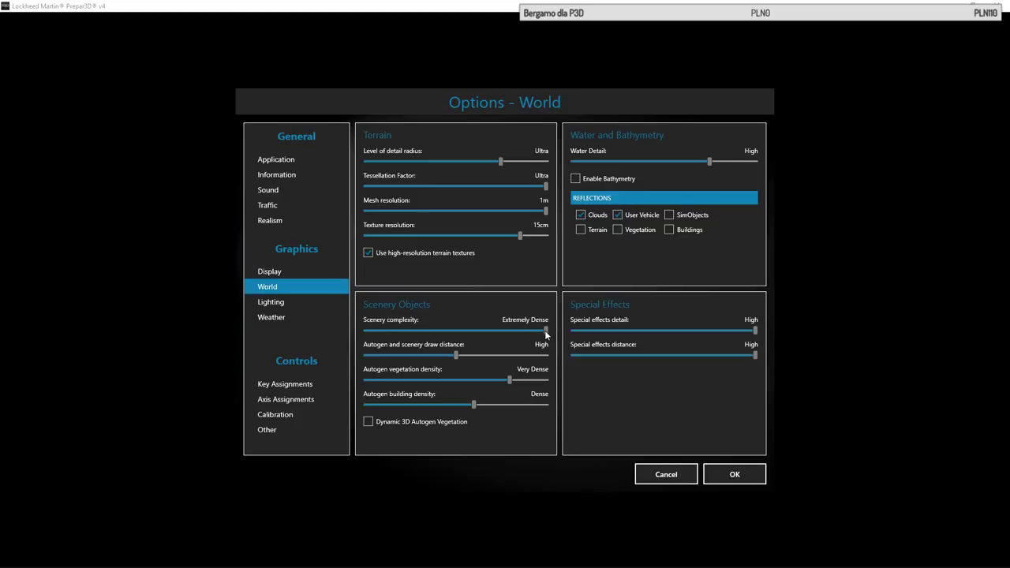
drag(545, 334, 578, 339)
drag(509, 330, 543, 328)
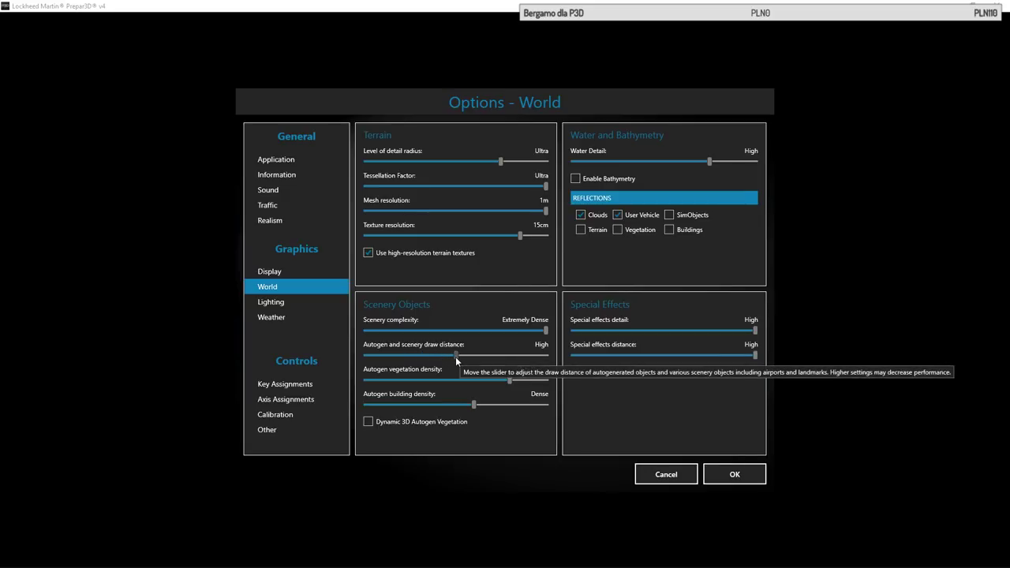
Set the Autogen and scenery draw distance to Low and apply the options
click(515, 355)
drag(462, 355, 382, 353)
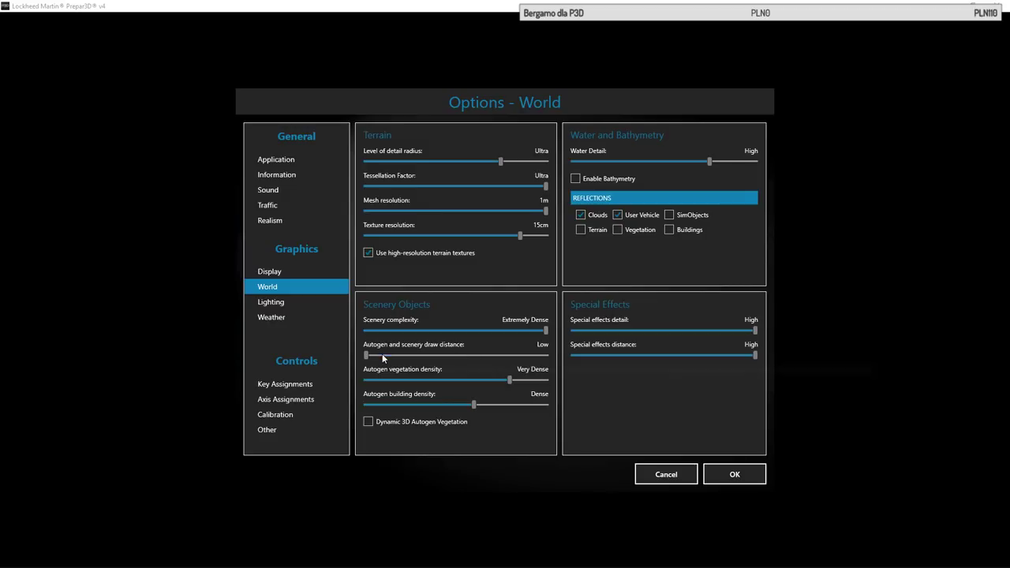
click(734, 474)
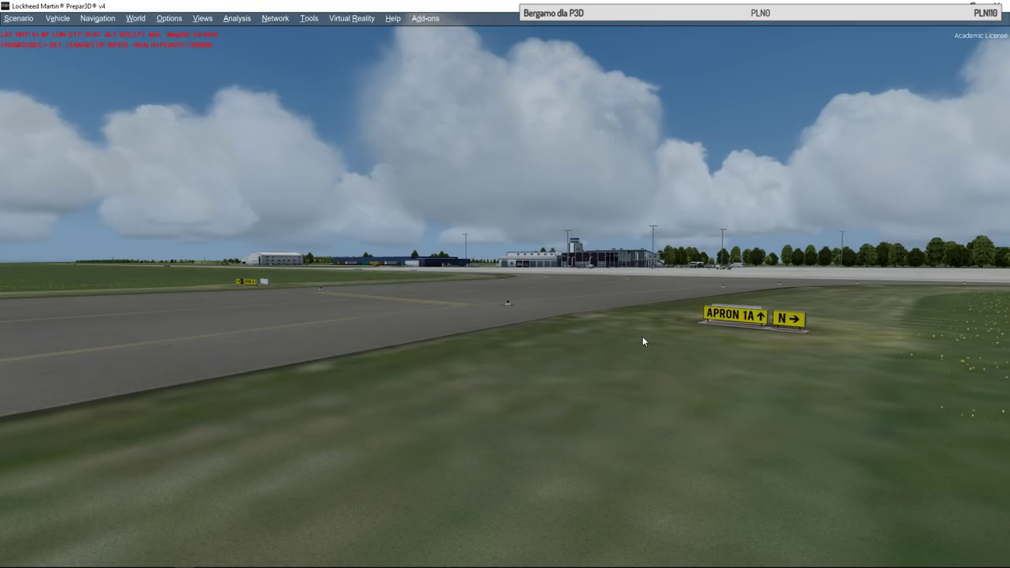
Rise from the airport to a view over the countryside in slew mode, and set the Autogen and scenery draw distance to High
key(F4)
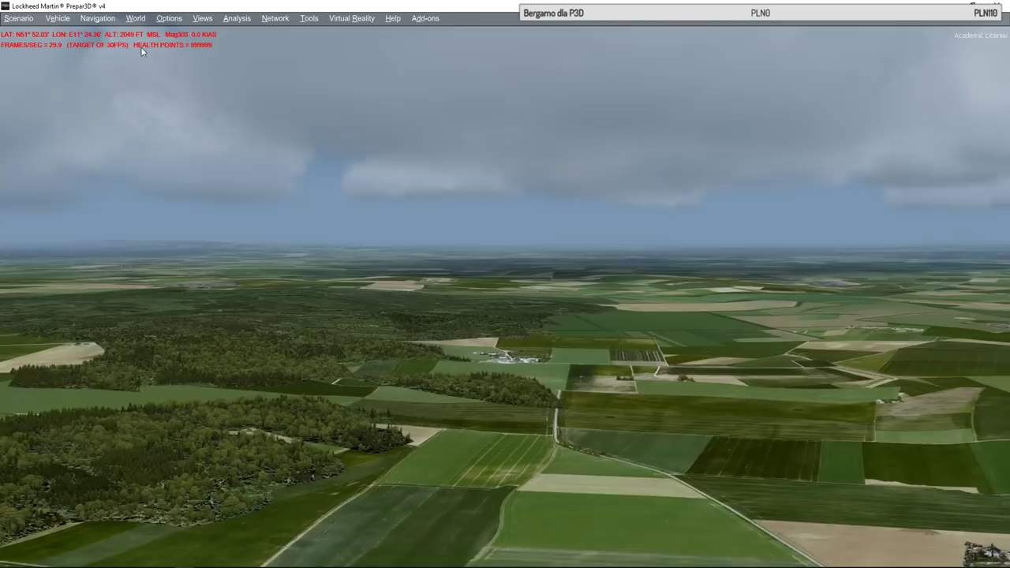
click(146, 19)
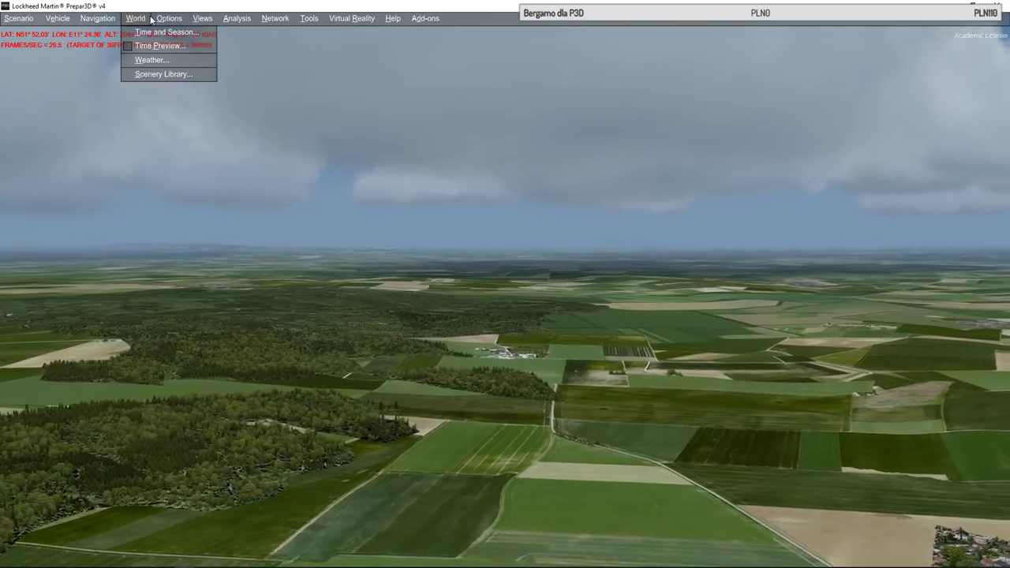
mouse_move(168, 18)
click(183, 145)
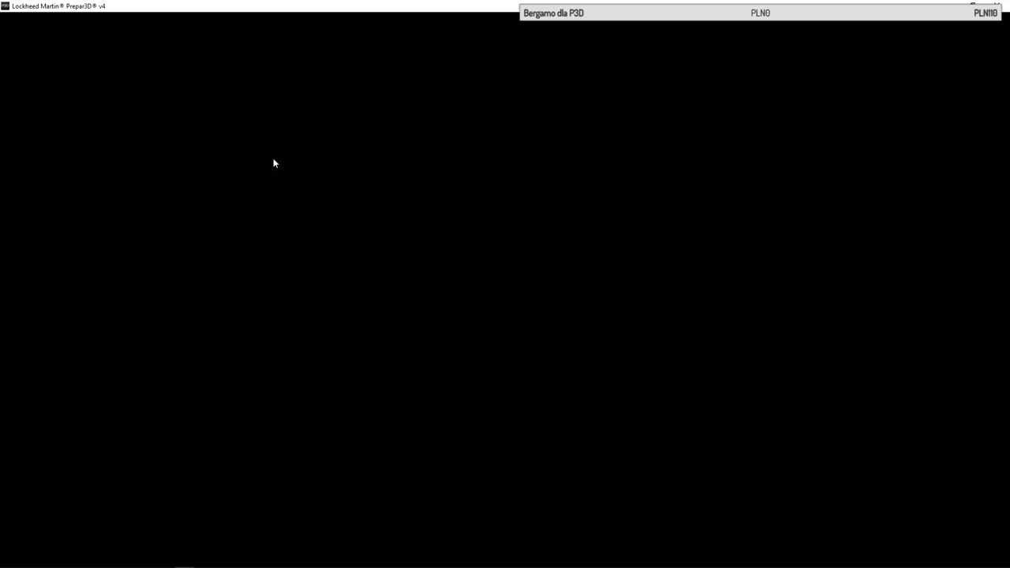
click(286, 288)
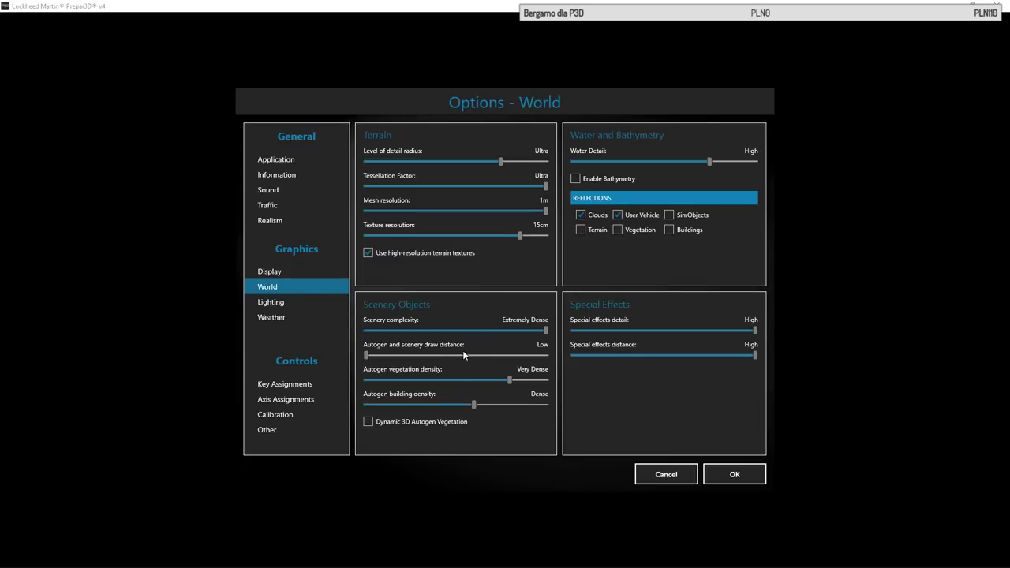
click(463, 356)
click(729, 477)
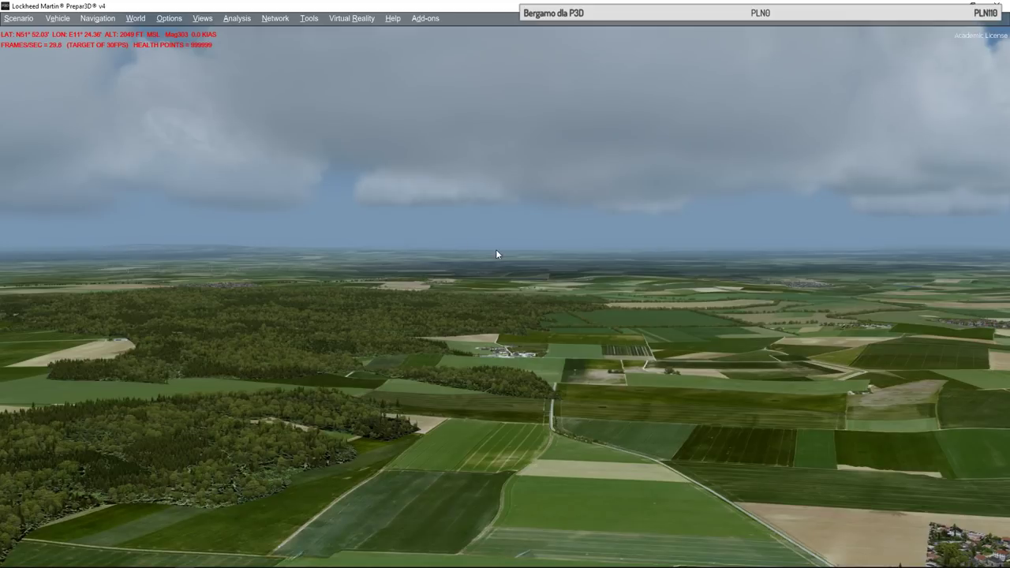
Set the Autogen vegetation density and Autogen building density to Extremely Dense in the World graphics options and apply them
click(168, 17)
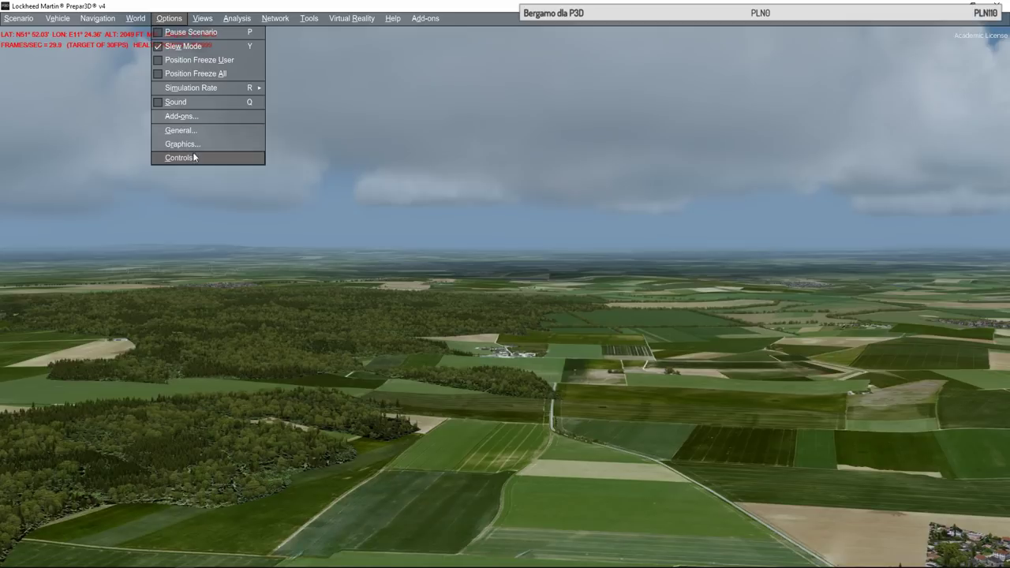
click(345, 150)
click(284, 286)
click(295, 303)
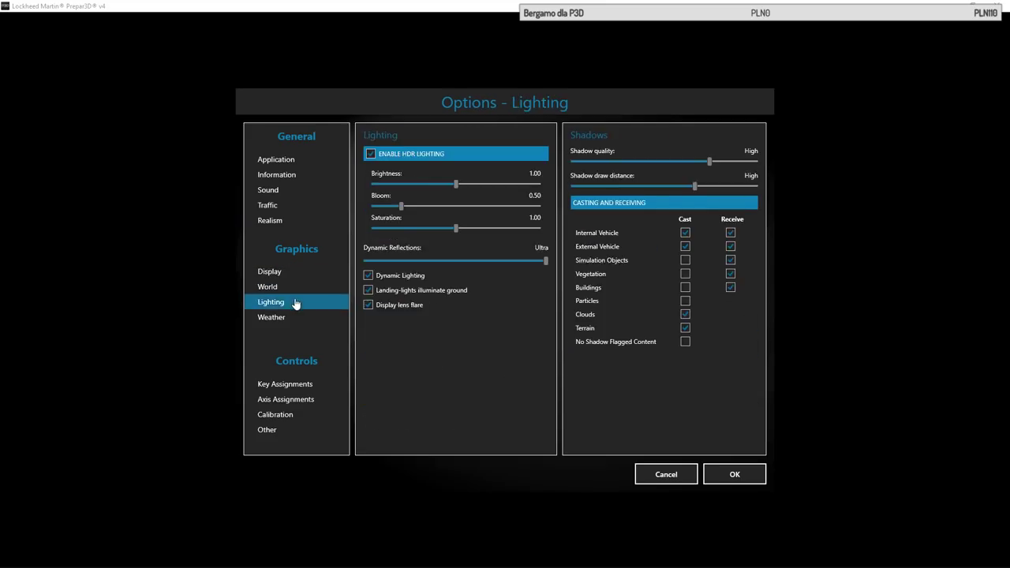
click(302, 291)
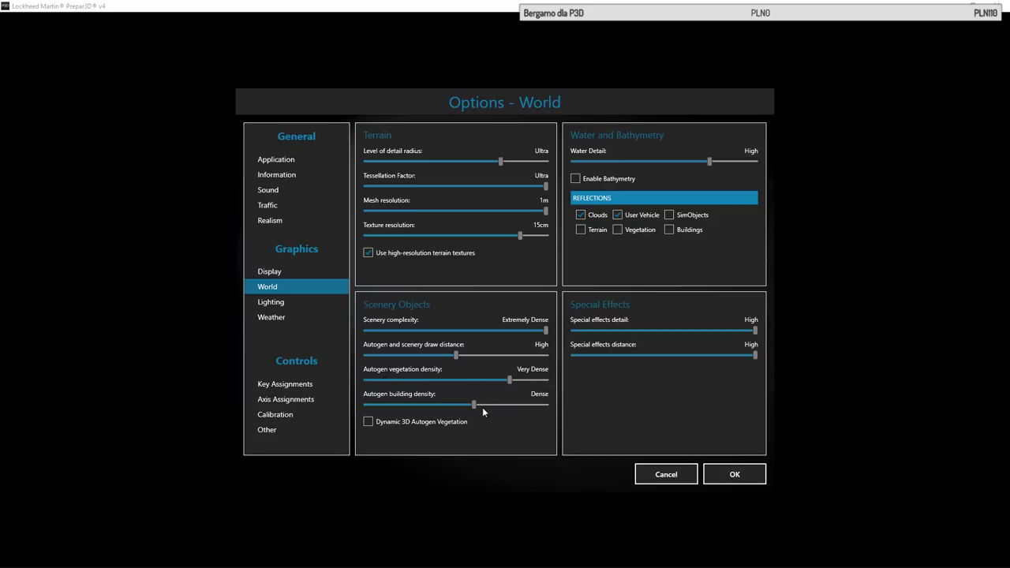
click(542, 380)
click(543, 404)
click(734, 474)
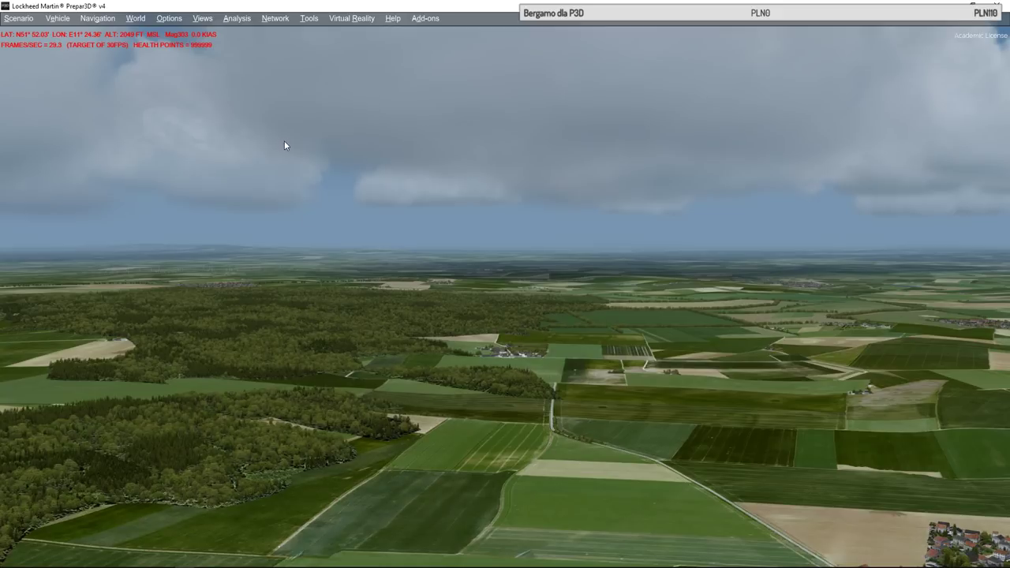
Set both autogen densities to Dense, enable Dynamic 3D Autogen Vegetation in the World graphics options and apply the changes
click(183, 19)
click(193, 144)
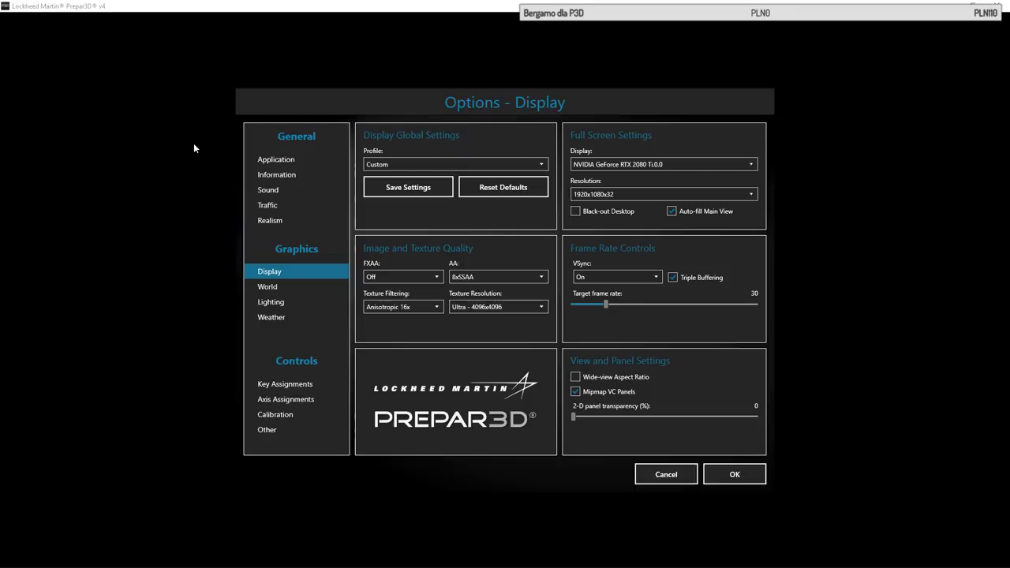
click(302, 289)
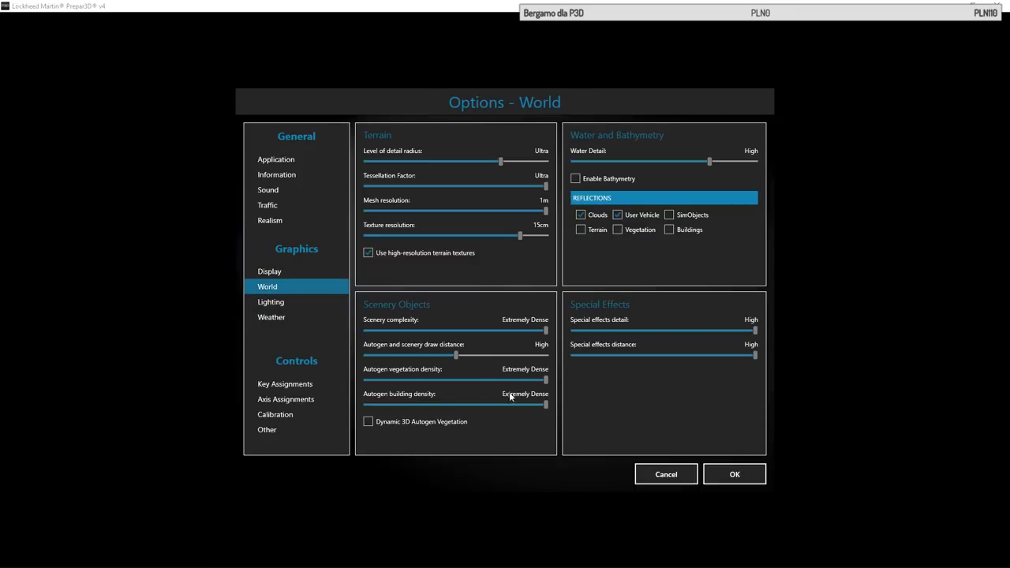
click(486, 380)
click(470, 407)
click(386, 423)
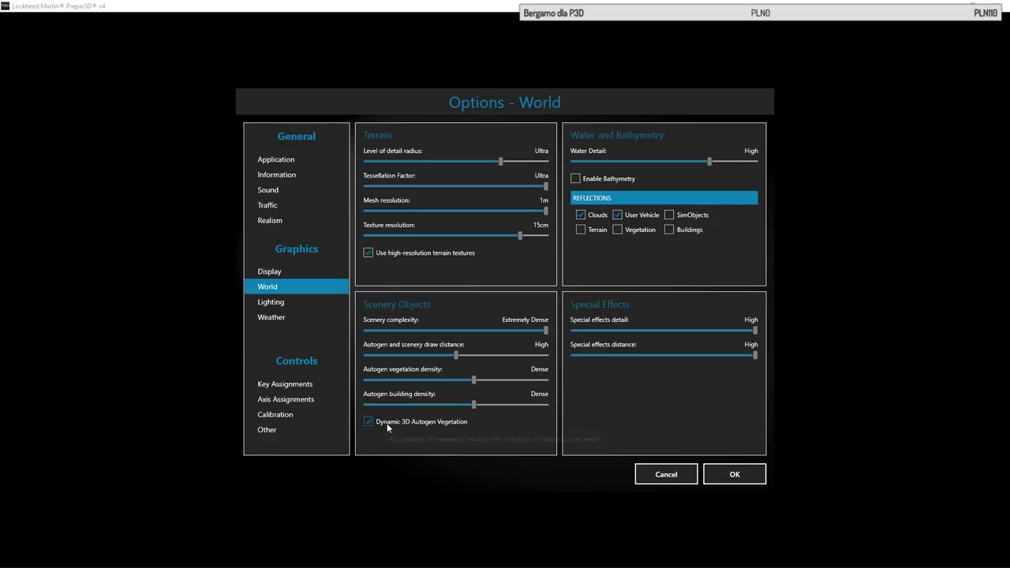
click(735, 474)
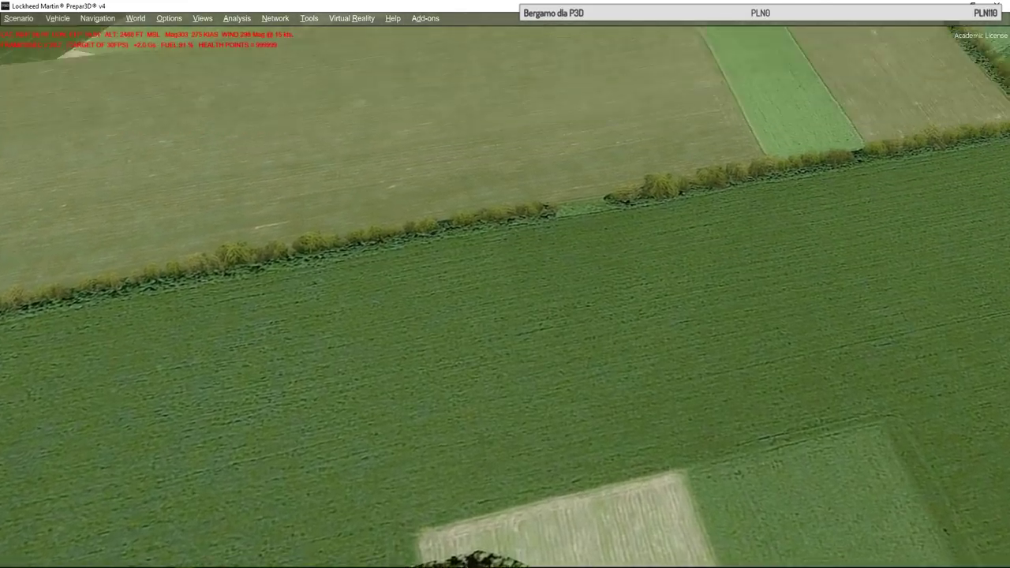
Return to slew mode and disable Dynamic 3D Autogen Vegetation in the World graphics options
key(y)
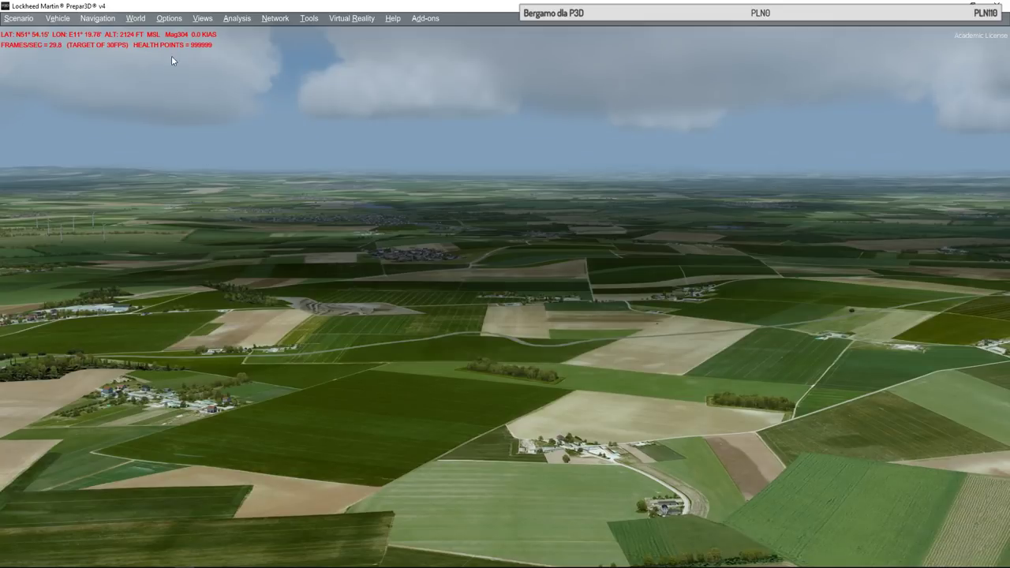
click(169, 18)
click(223, 142)
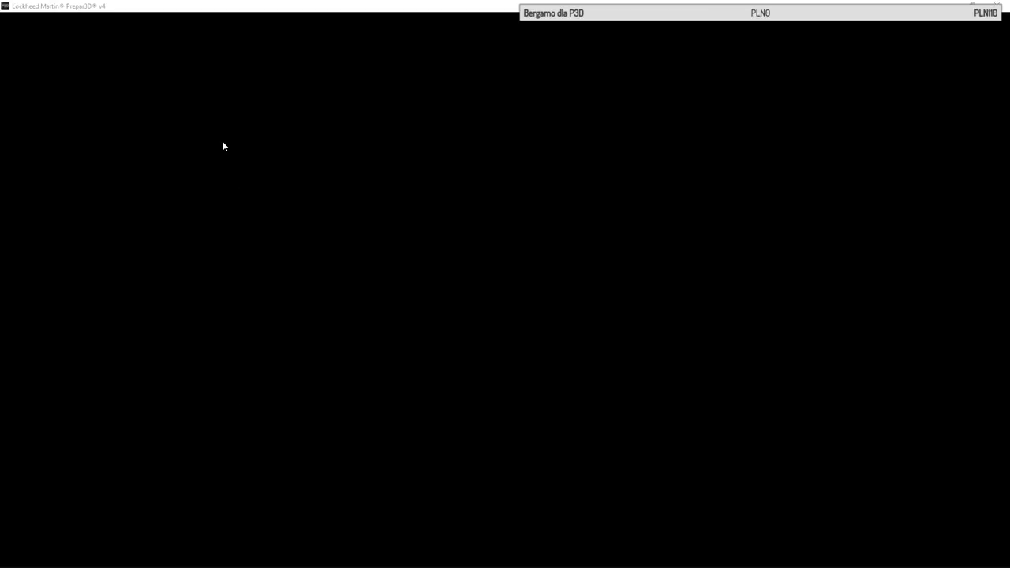
click(292, 301)
click(292, 287)
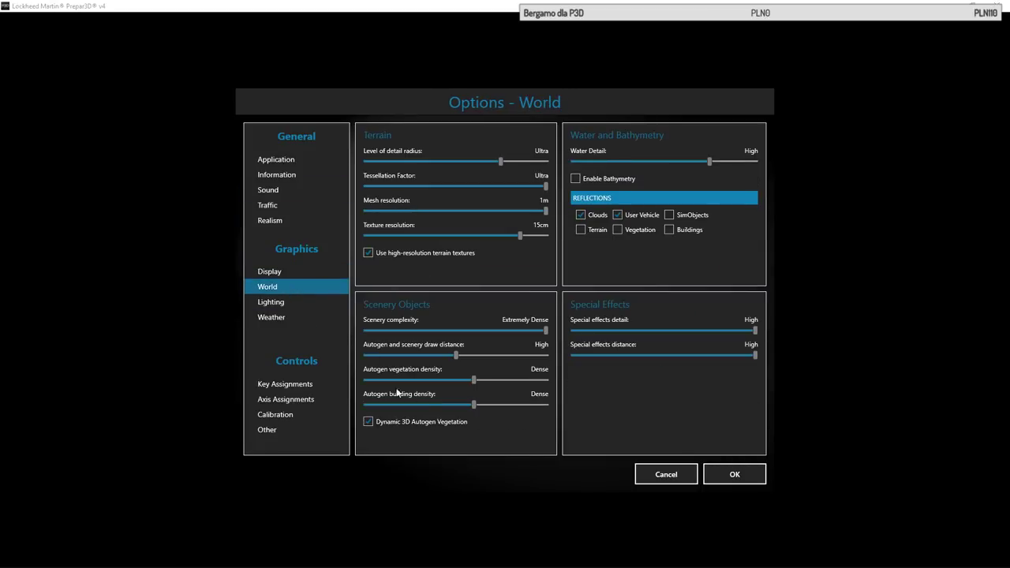
click(427, 421)
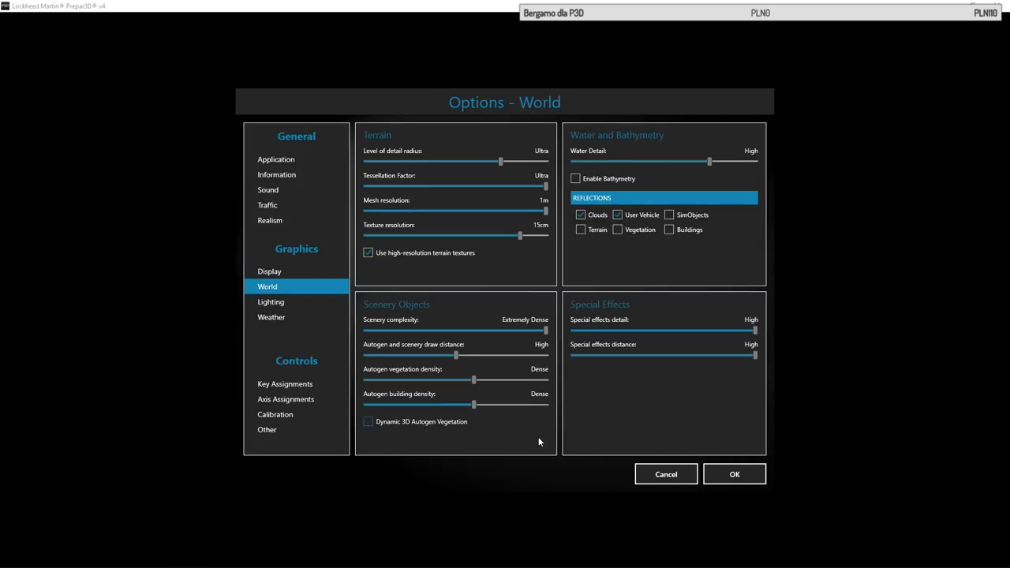
click(445, 423)
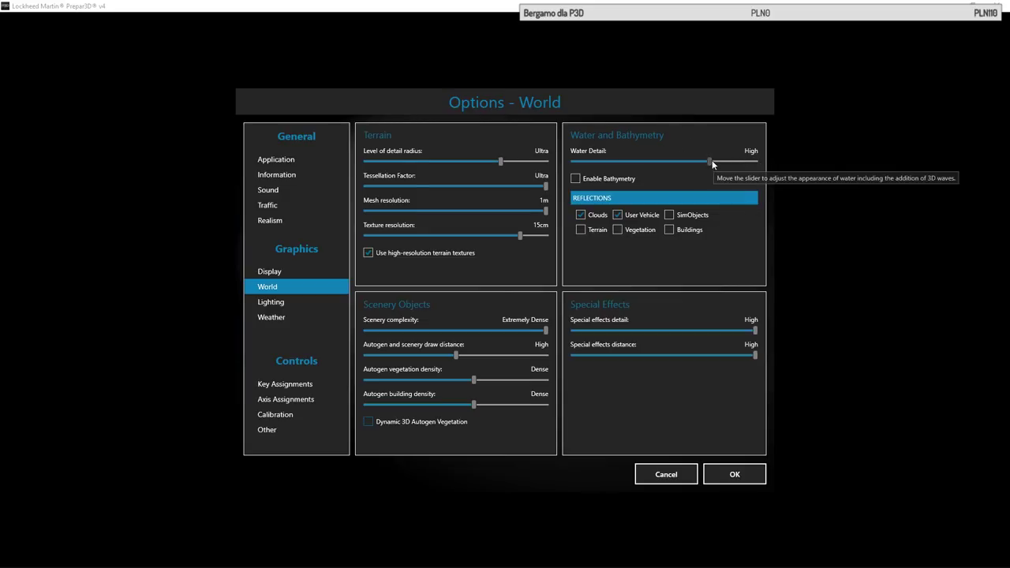
Try out the Water Detail level and reflection options, keep Water Detail at High, and apply the World options
drag(711, 161, 754, 162)
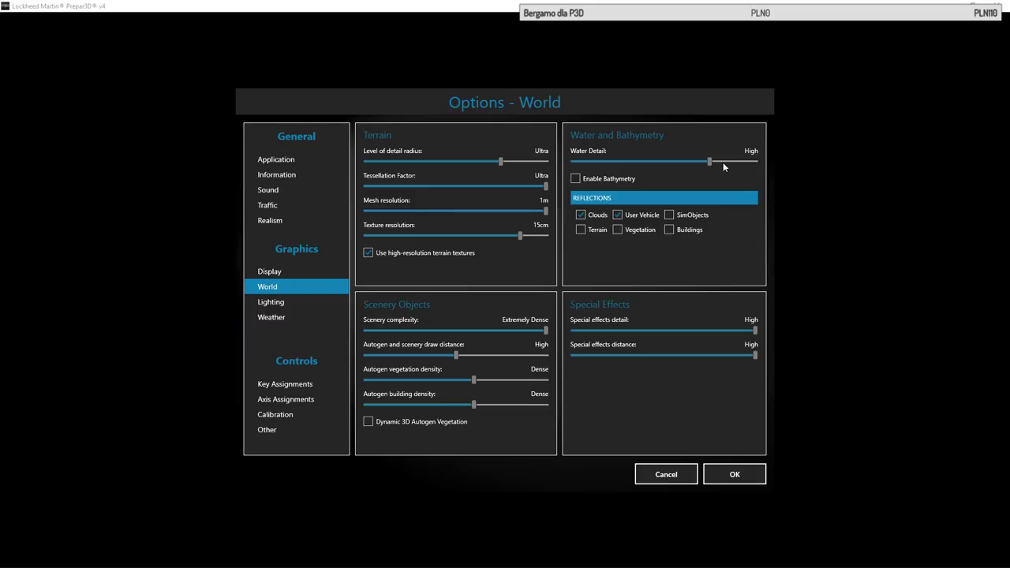
mouse_move(710, 161)
mouse_down()
mouse_move(567, 177)
mouse_move(709, 165)
mouse_up()
click(613, 179)
click(686, 214)
click(670, 214)
click(705, 213)
click(600, 229)
click(735, 476)
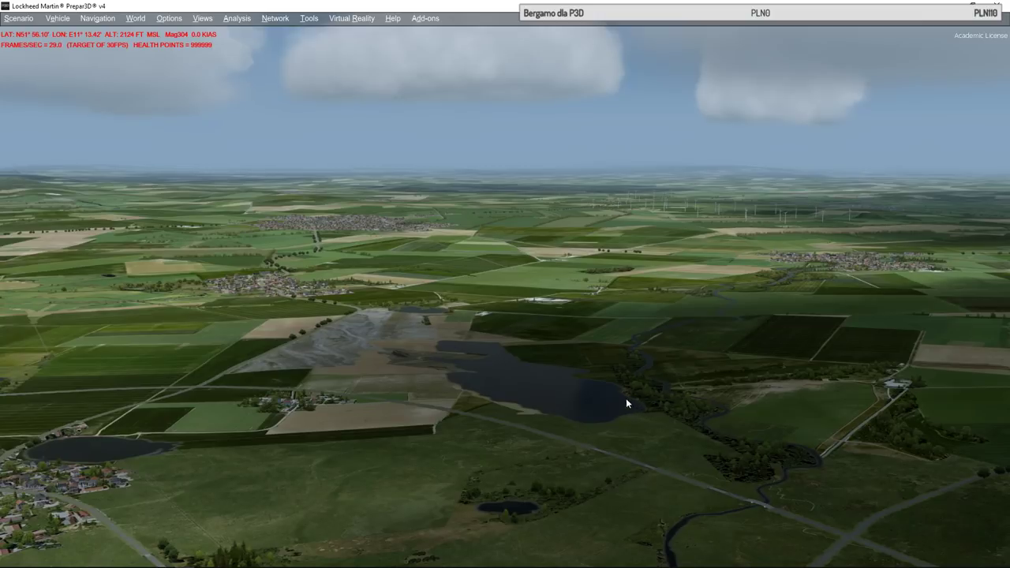
Reopen the World graphics options, try lower Special effects detail and distance, return both to High, and apply
click(164, 18)
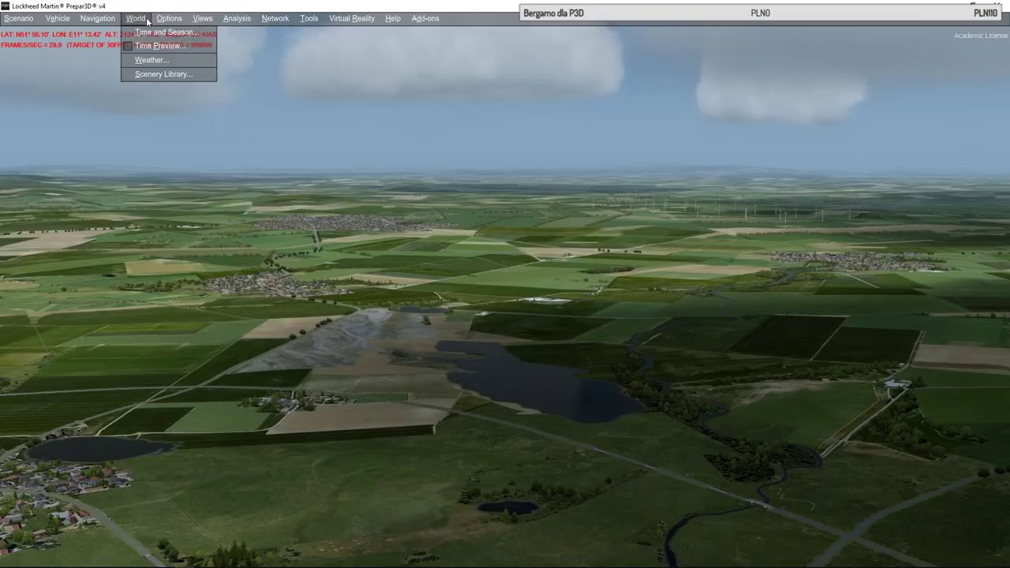
click(199, 144)
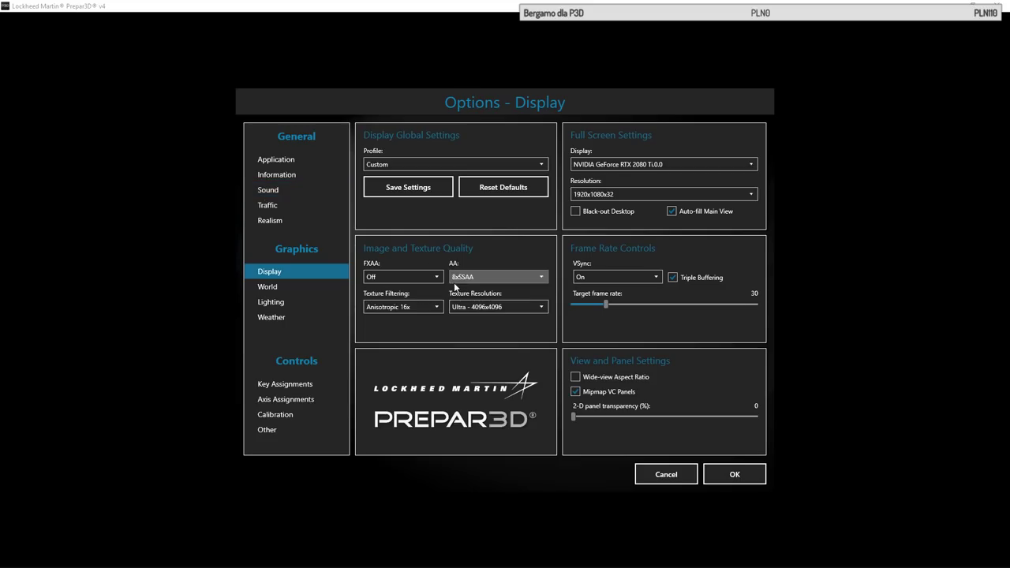
click(292, 301)
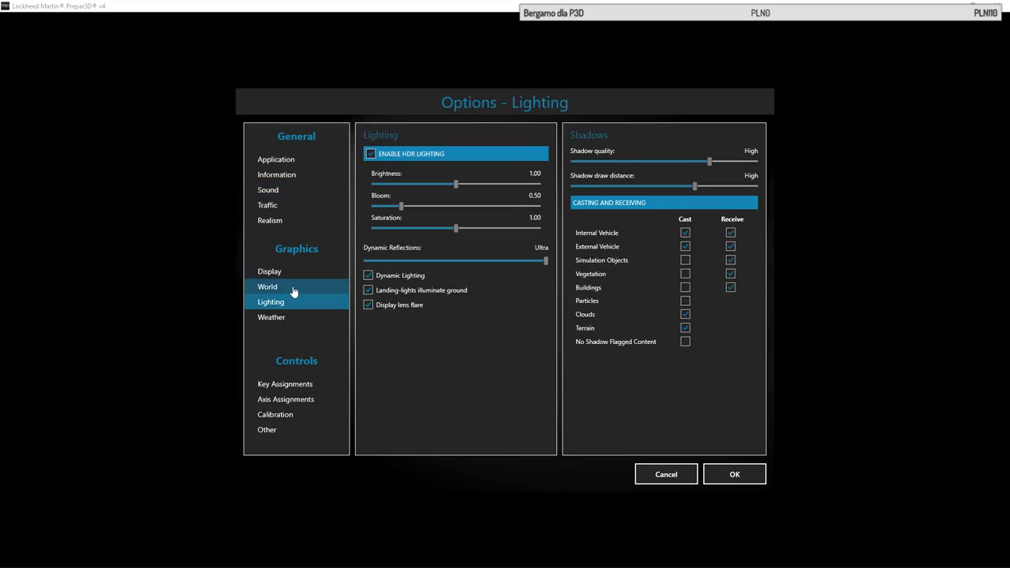
click(292, 290)
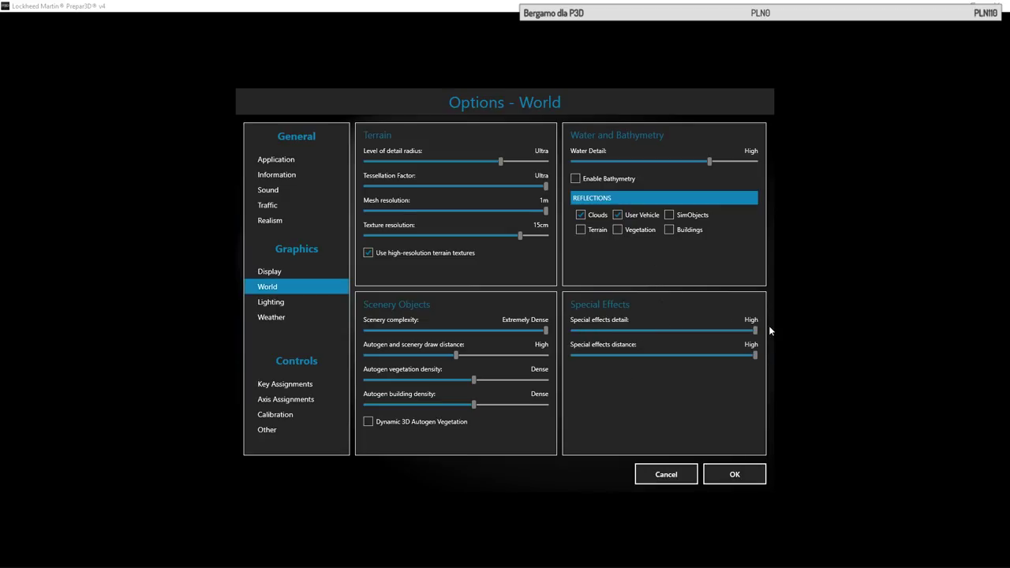
click(673, 331)
drag(674, 333, 754, 342)
drag(659, 355, 752, 353)
drag(730, 358, 749, 352)
click(734, 475)
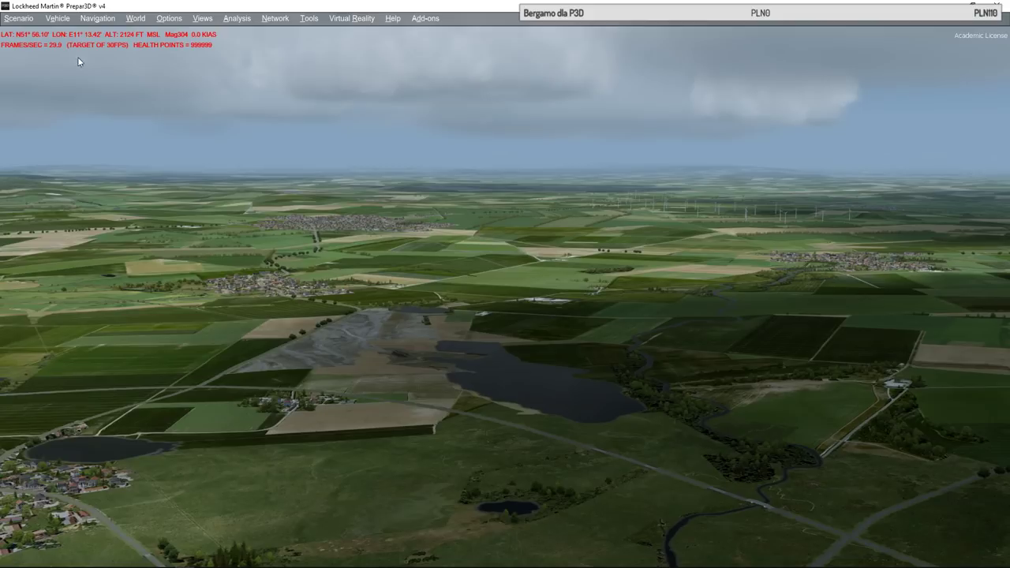
Reopen the World graphics options, try other autogen draw distance and density levels, and return them to High and Dense
click(199, 20)
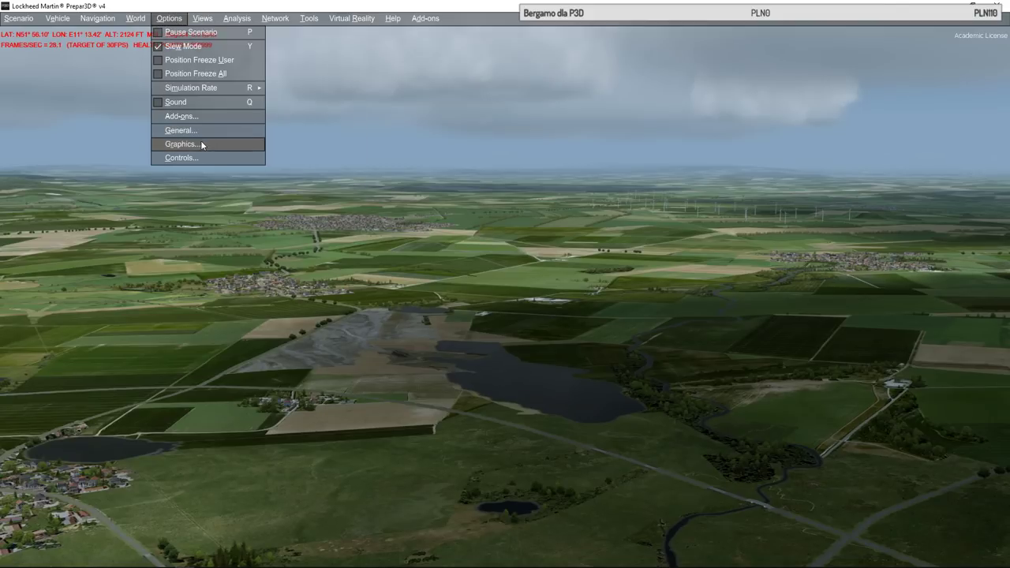
click(201, 143)
click(306, 287)
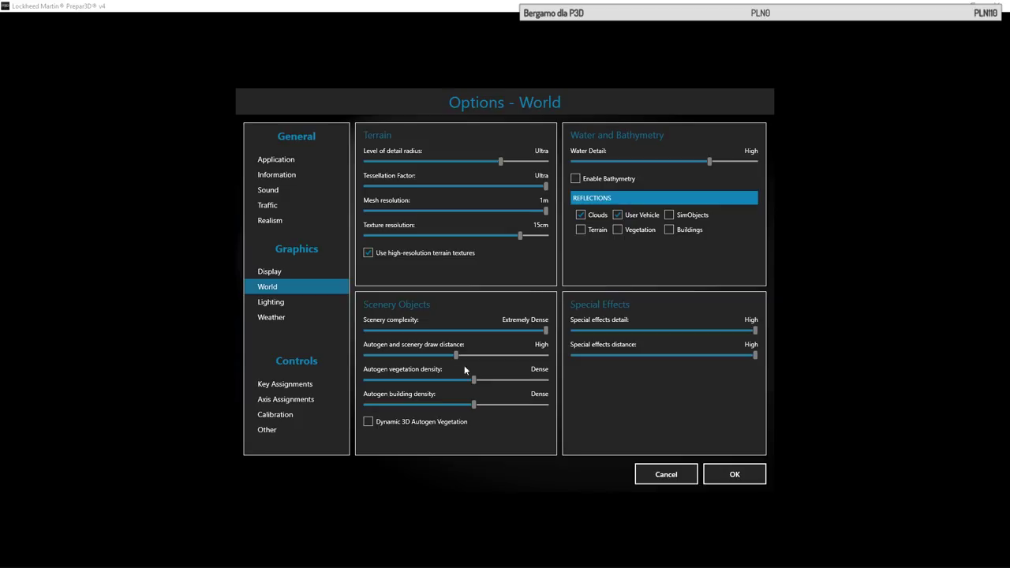
drag(450, 356, 485, 356)
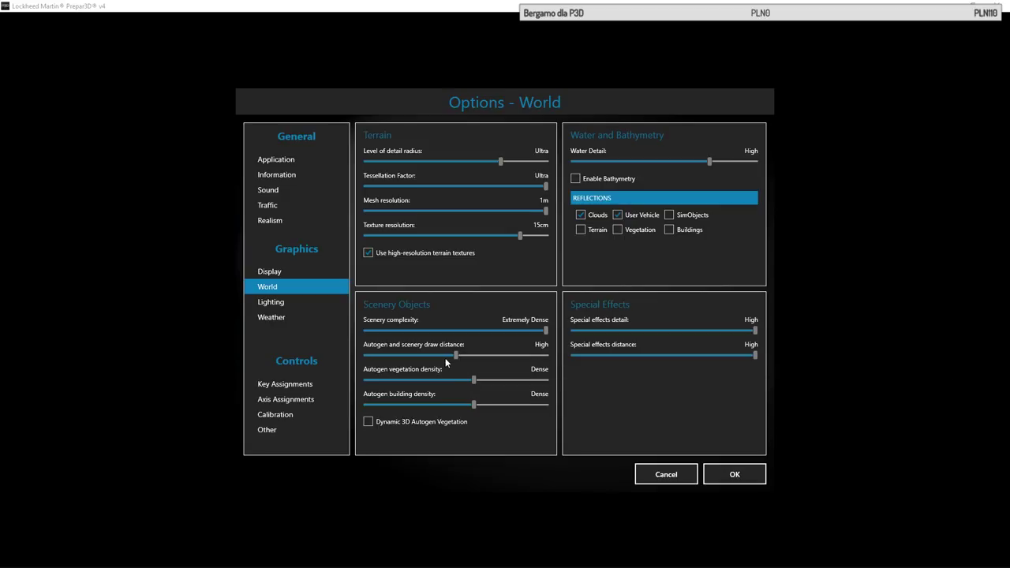
mouse_move(445, 357)
mouse_down()
mouse_move(502, 359)
mouse_move(463, 360)
mouse_move(489, 357)
mouse_up()
drag(489, 356, 473, 359)
drag(474, 405, 486, 381)
drag(543, 405, 466, 385)
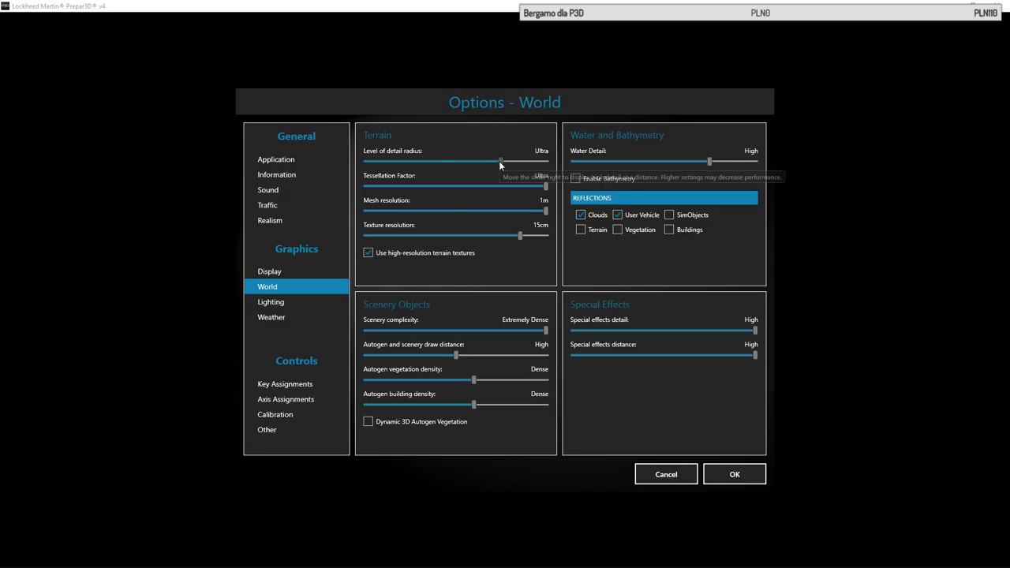
Try several lower Level of detail radius values for the terrain and set it to High
drag(499, 161, 476, 160)
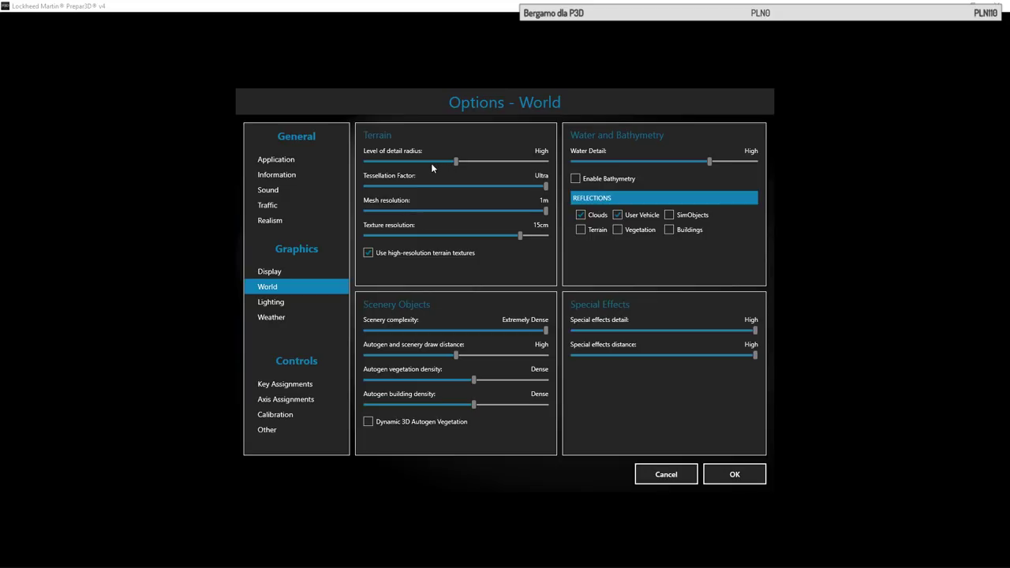
click(416, 163)
click(440, 161)
click(430, 162)
click(439, 161)
click(423, 161)
click(374, 161)
click(401, 161)
click(442, 162)
Try a lower Tessellation Factor and a Mesh resolution of 305m, and return them to Ultra and 1m
drag(546, 185, 525, 190)
drag(483, 182, 531, 192)
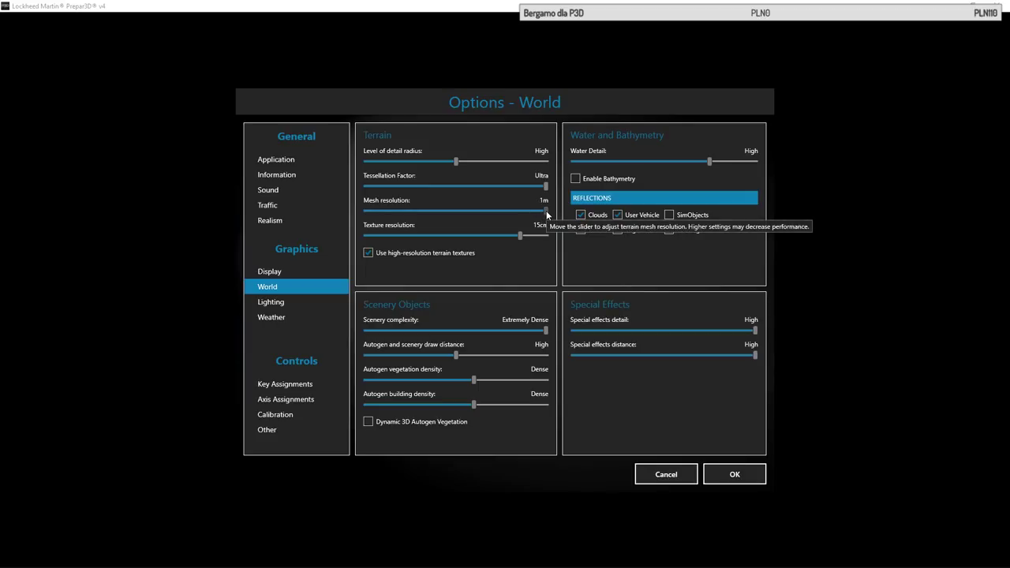
mouse_move(547, 211)
mouse_down()
mouse_move(511, 211)
mouse_move(544, 212)
mouse_up()
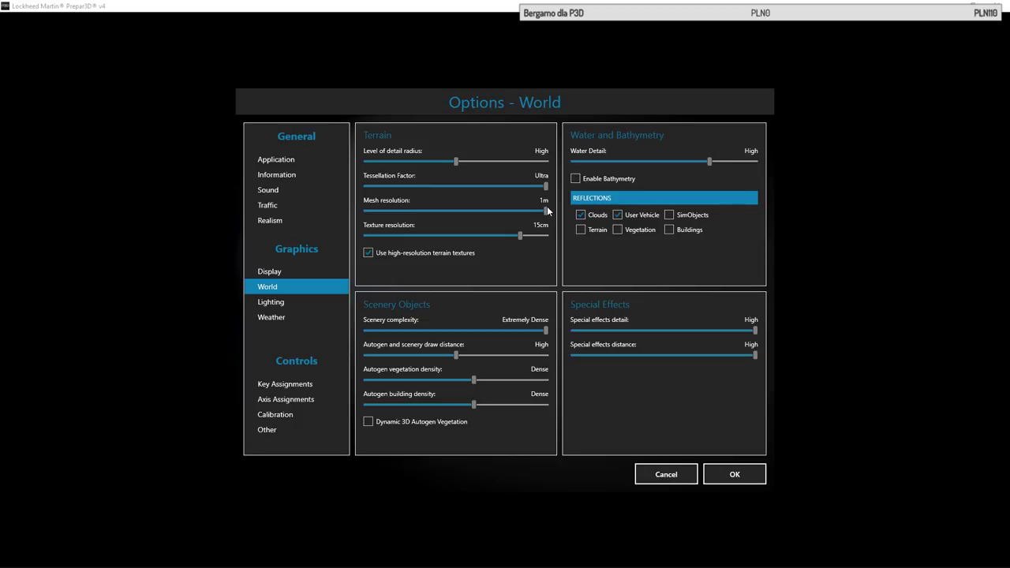
mouse_move(545, 210)
mouse_down()
mouse_move(416, 209)
mouse_move(544, 210)
mouse_up()
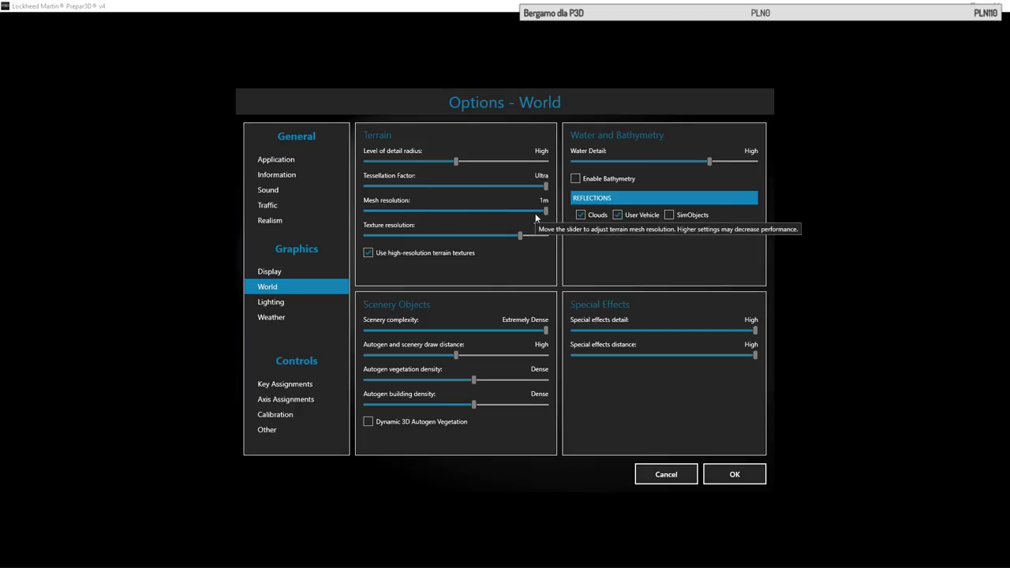
drag(499, 210, 363, 210)
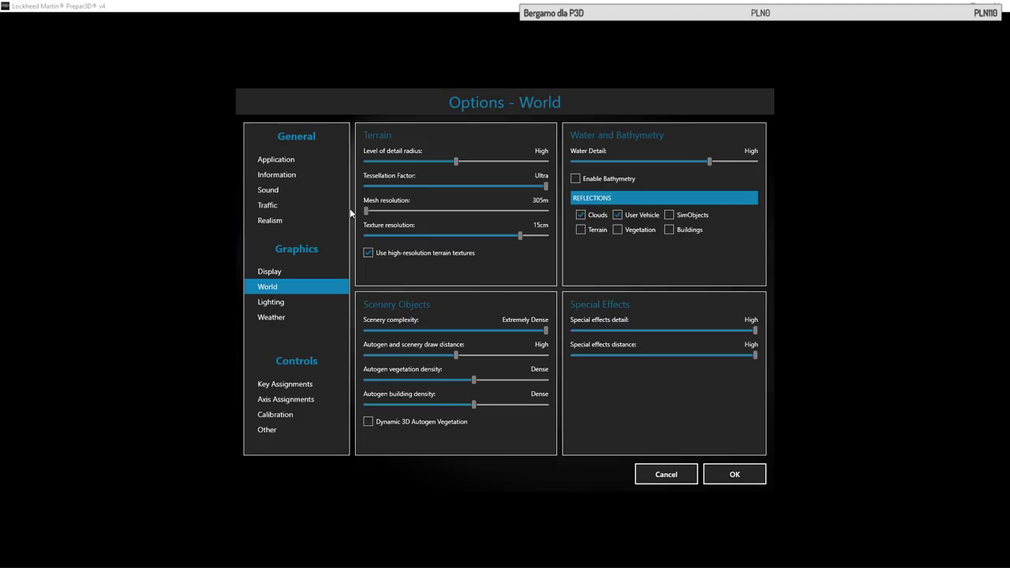
drag(365, 210, 414, 209)
drag(415, 209, 437, 209)
drag(478, 211, 546, 212)
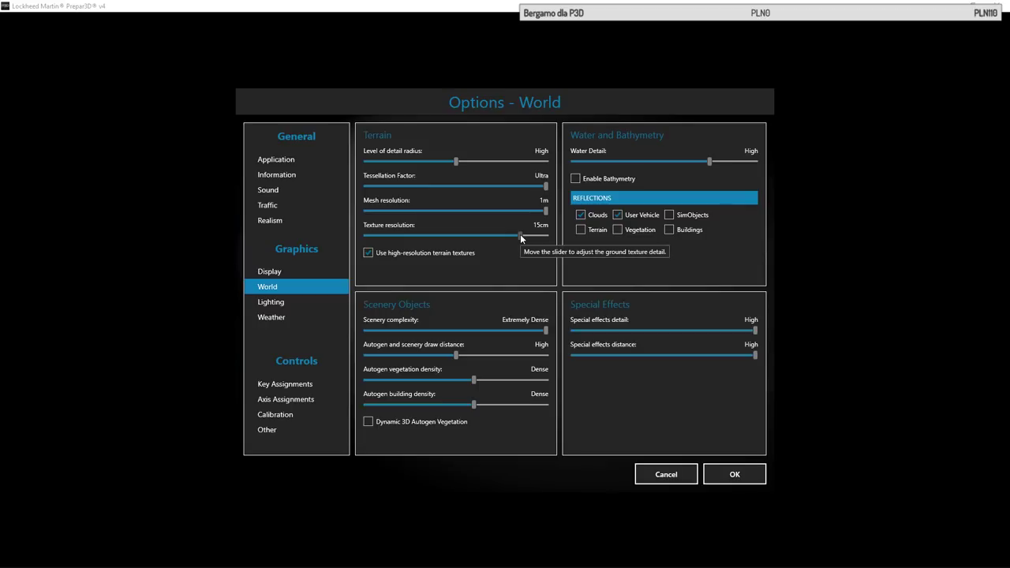
mouse_move(520, 235)
mouse_down()
mouse_move(474, 235)
mouse_move(521, 235)
mouse_up()
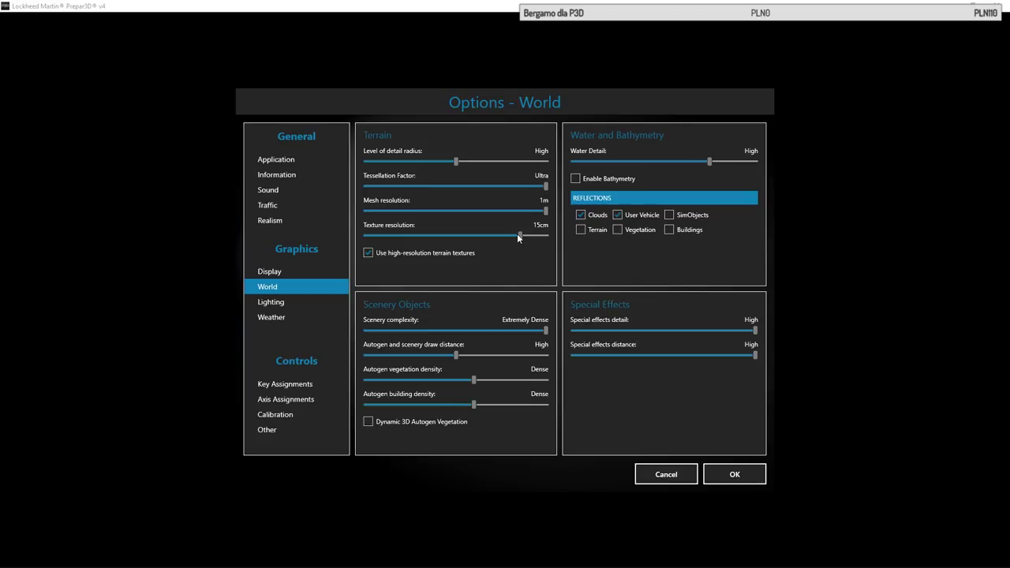
mouse_move(518, 236)
mouse_down()
mouse_move(447, 235)
mouse_move(512, 236)
mouse_up()
click(468, 252)
Switch to File Explorer and open Prepar3D.cfg from the Lockheed Martin > Prepar3D v4 folder under Roaming in Notepad++
key(alt+Tab)
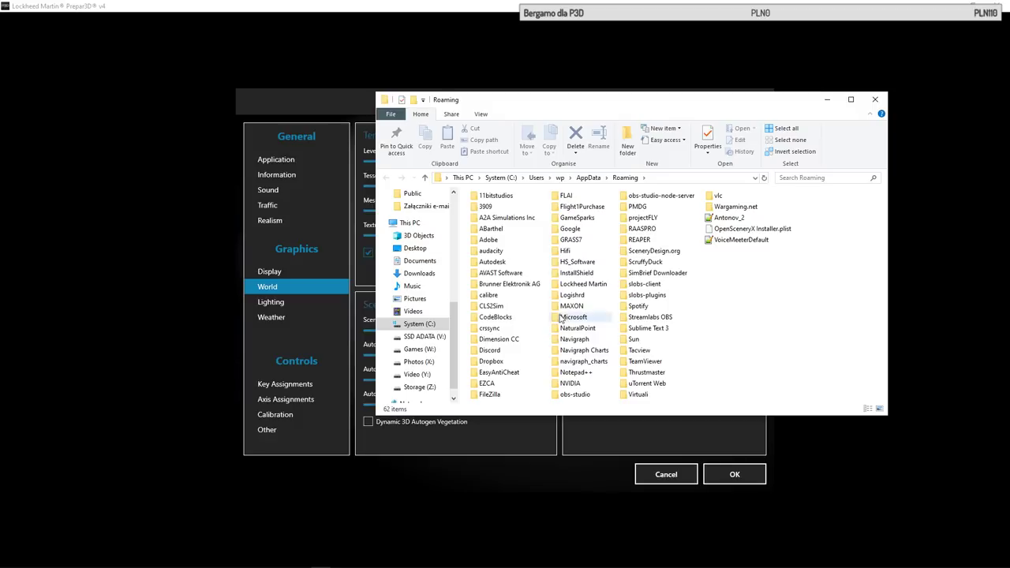
double_click(582, 284)
double_click(495, 211)
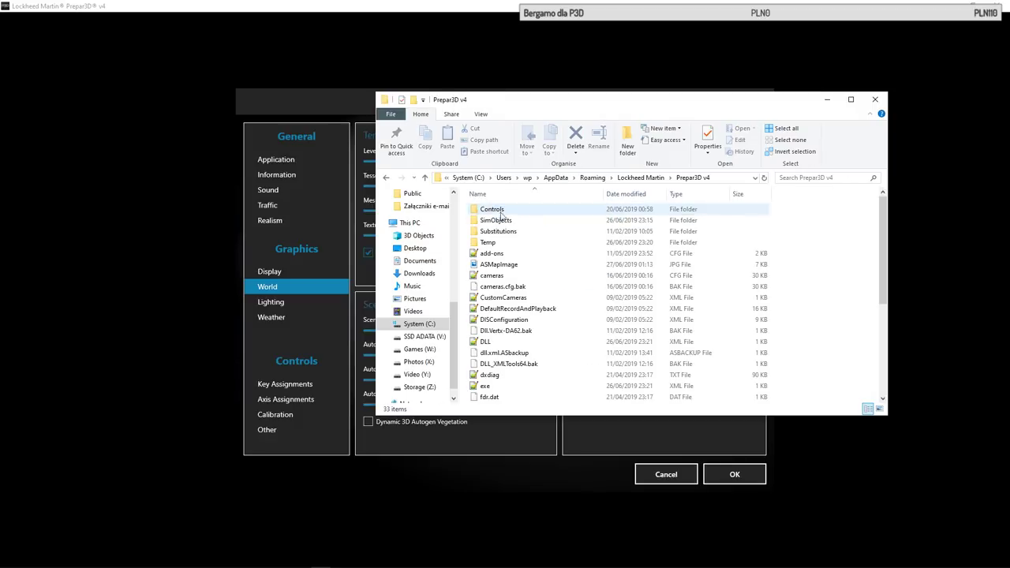
scroll(552, 286, down, 5)
double_click(520, 300)
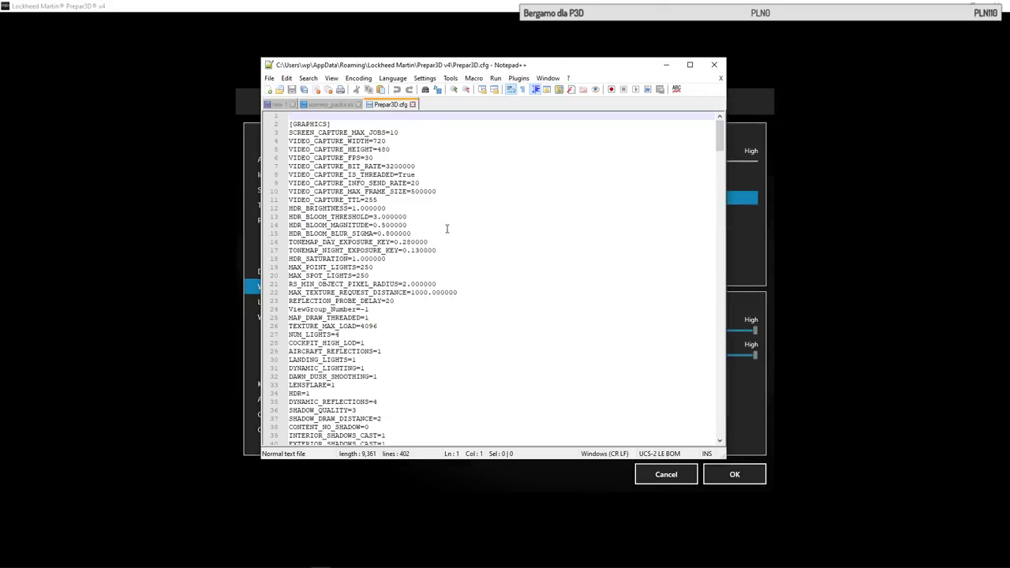
Search Prepar3D.cfg for "exp" and go through the matching entries
click(401, 250)
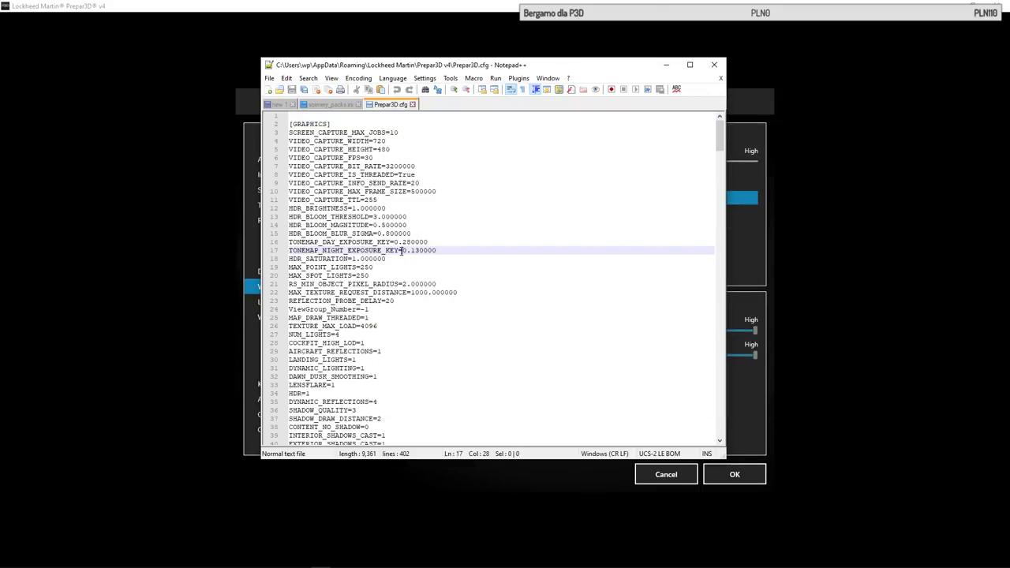
key(ctrl+f)
text(exp)
key(Return)
key(Escape)
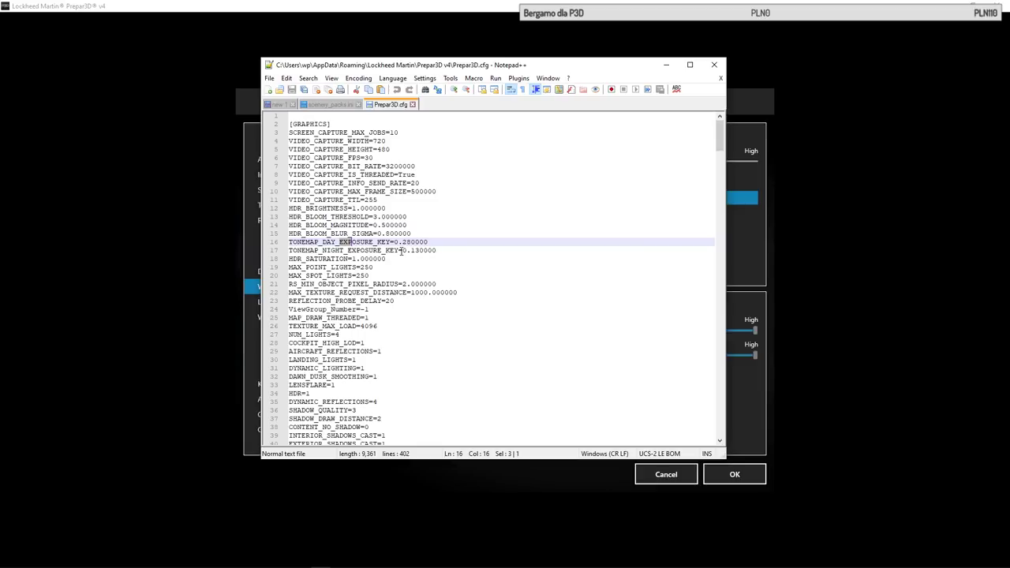
key(ctrl+f)
key(Return)
key(Return)
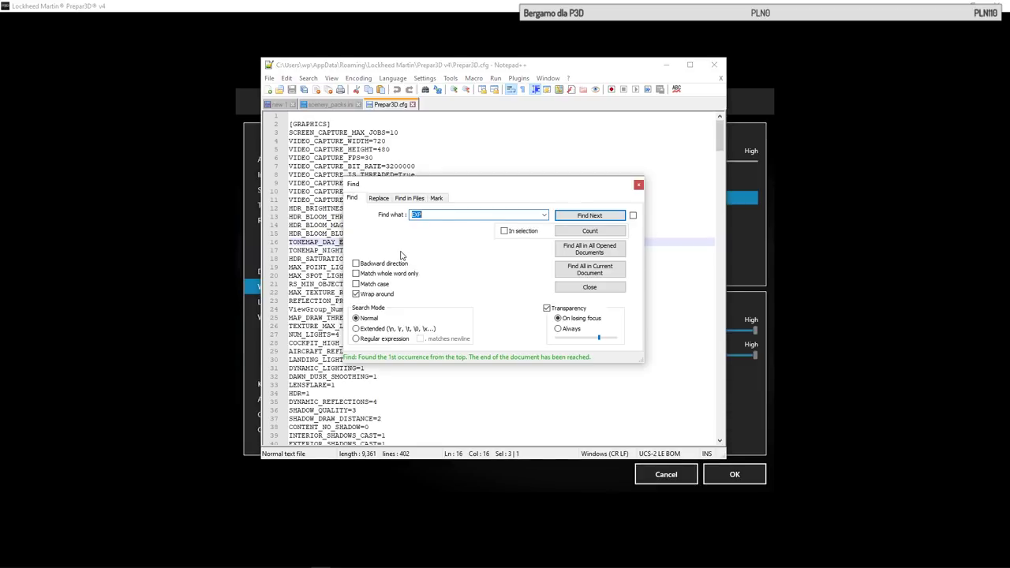
drag(462, 190, 710, 184)
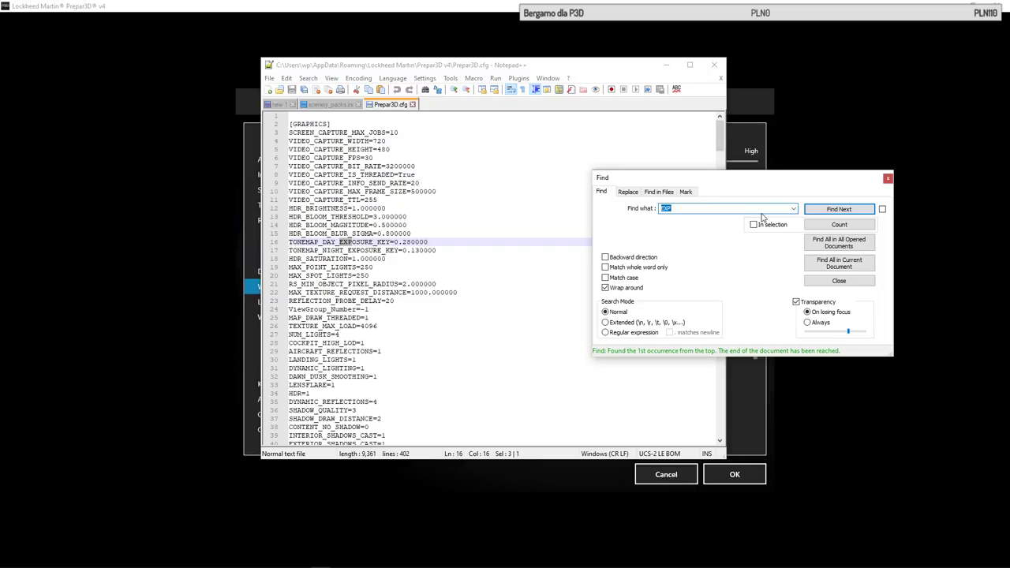
key(Return)
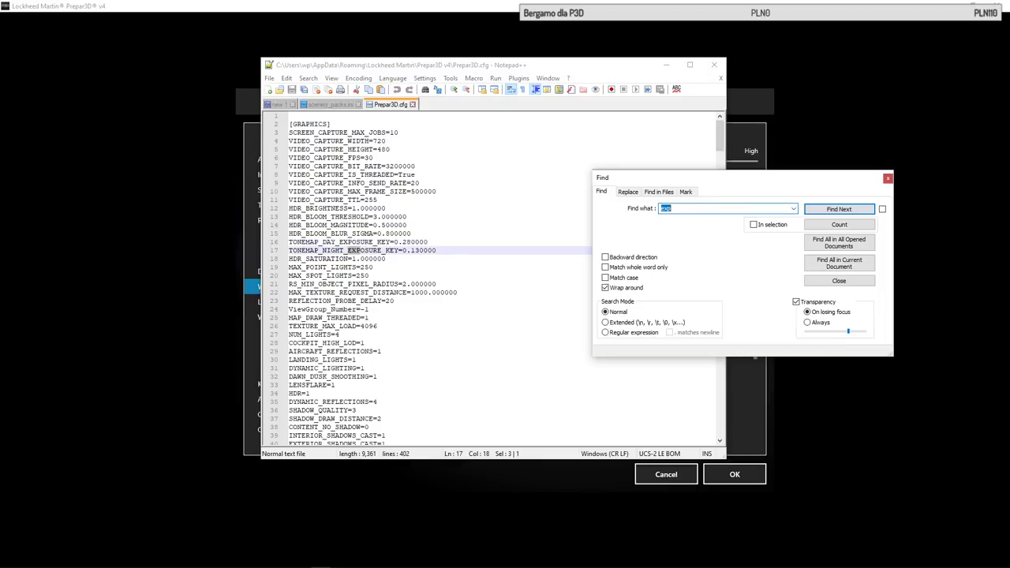
key(Return)
key(Return)
Search Prepar3D.cfg for "textu" and go through the texture entries to look for the texture size setting
text(textu)
key(Return)
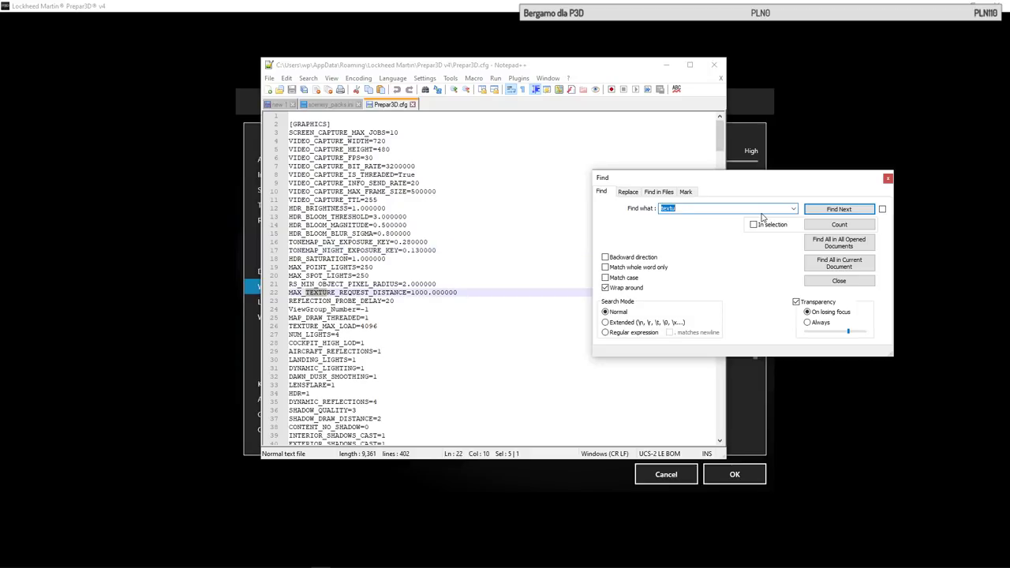
key(Return)
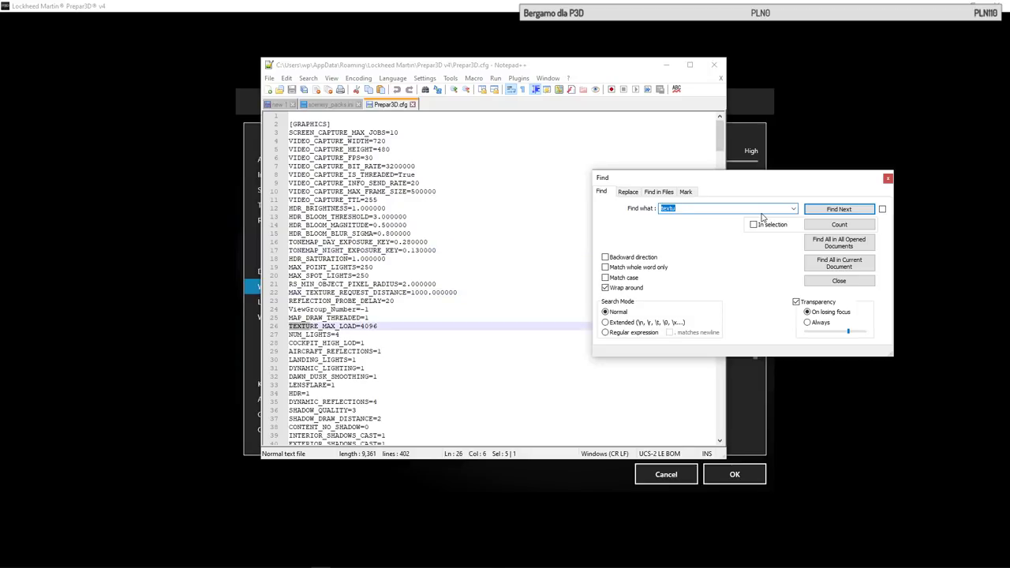
key(Return)
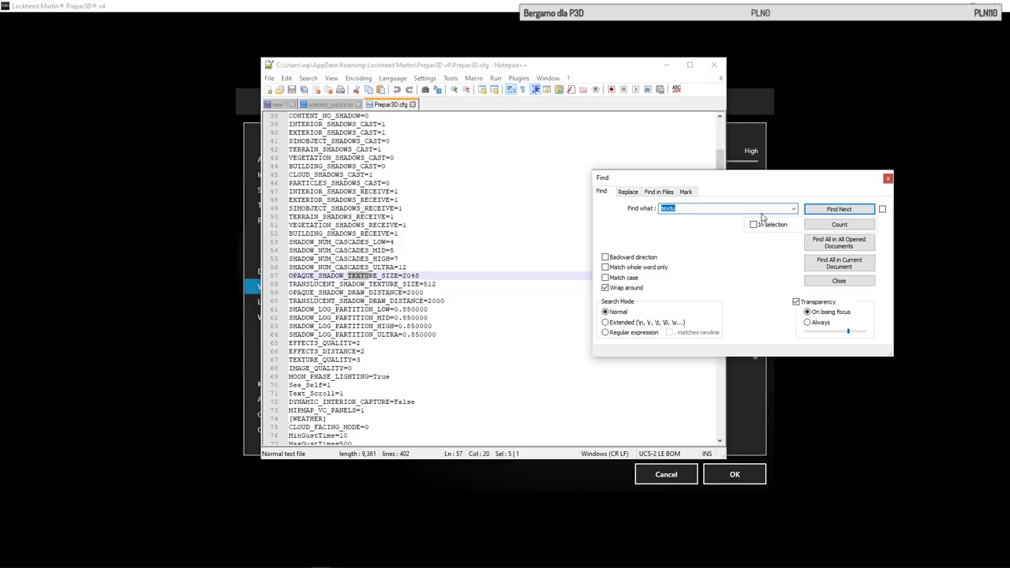
key(Return)
key(Return)
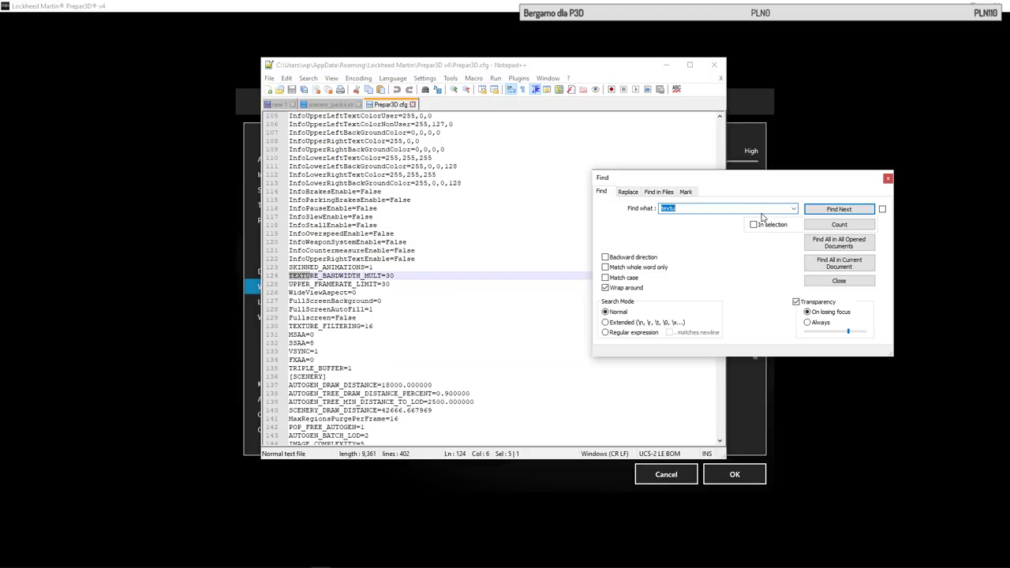
key(Return)
key(Return)
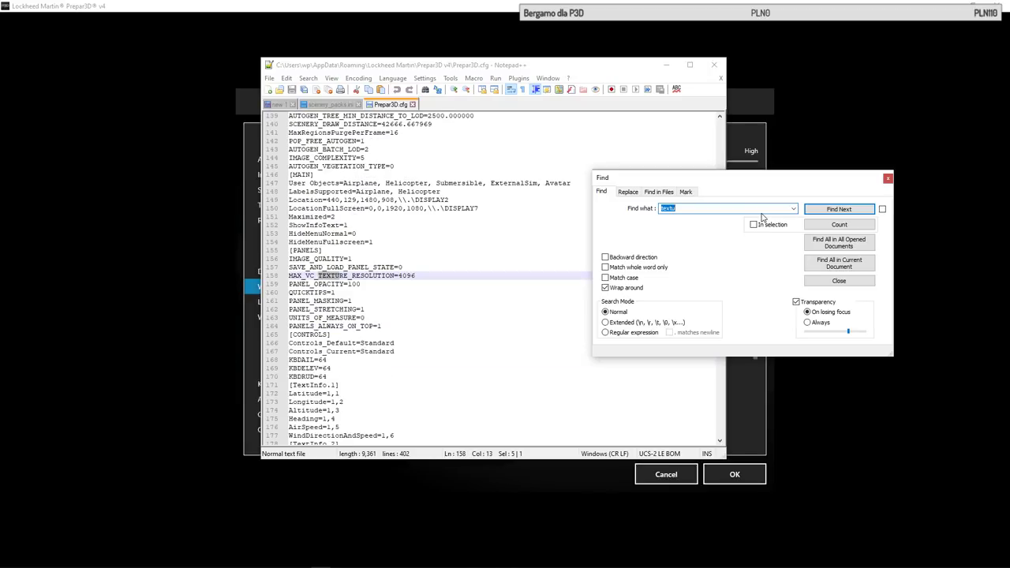
key(Return)
key(Return)
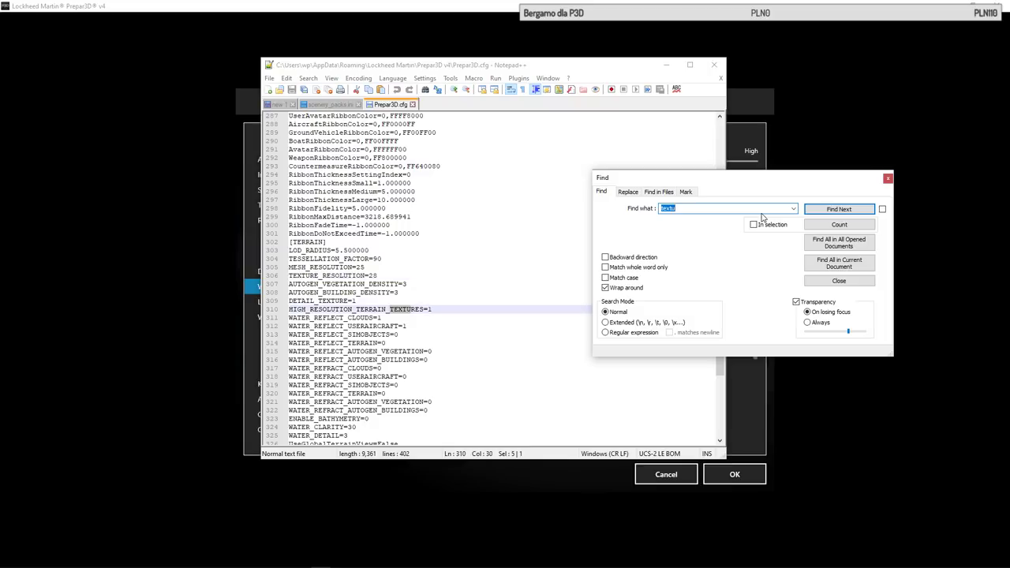
key(Return)
key(Return)
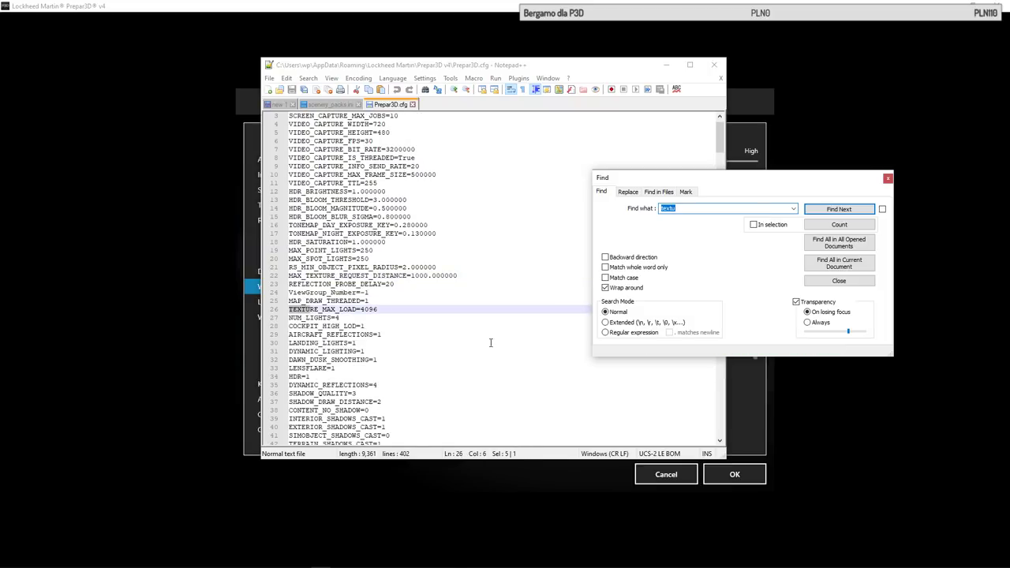
key(Escape)
scroll(477, 347, down, 6)
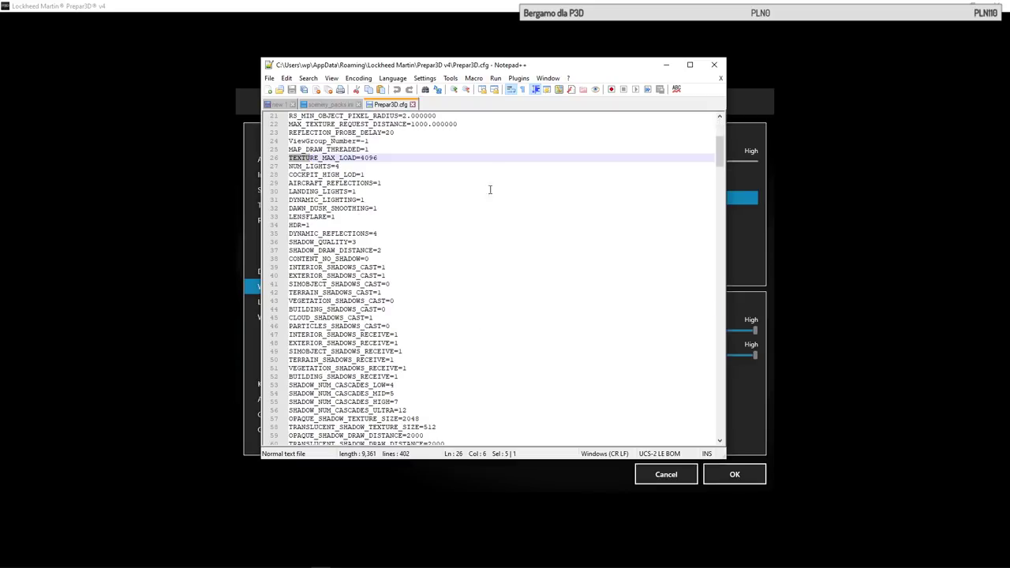
key(alt+F4)
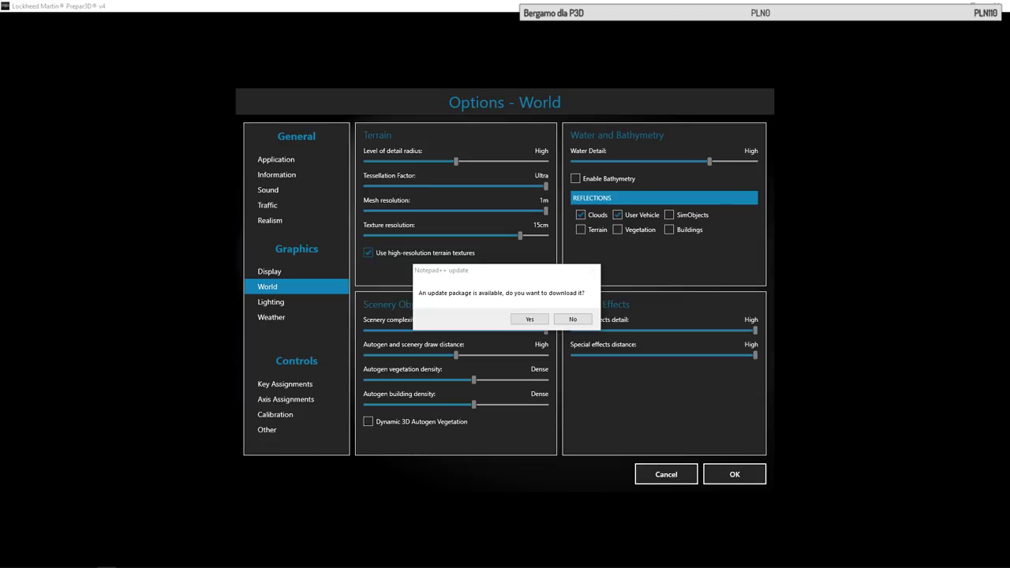
Decline the Notepad++ update and search Prepar3D.cfg for "terr" to reach the [TERRAIN] section
click(573, 318)
double_click(603, 212)
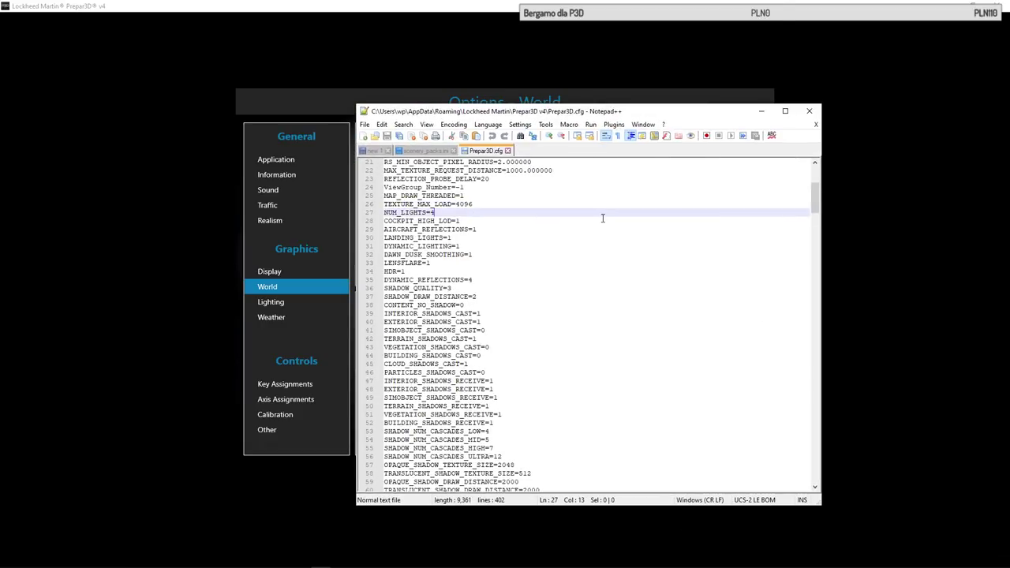
key(ctrl+f)
text(terr)
key(Return)
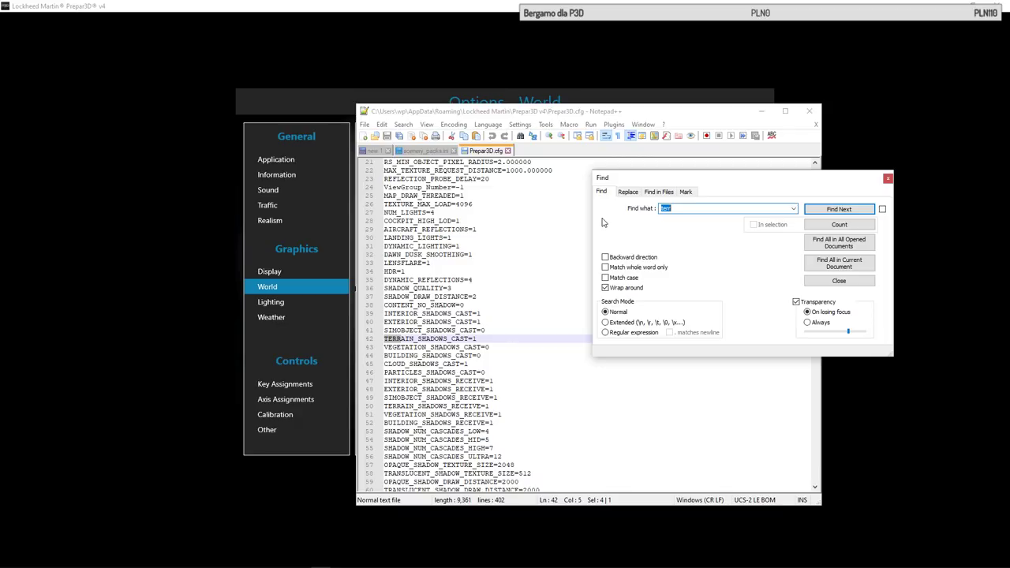
key(Return)
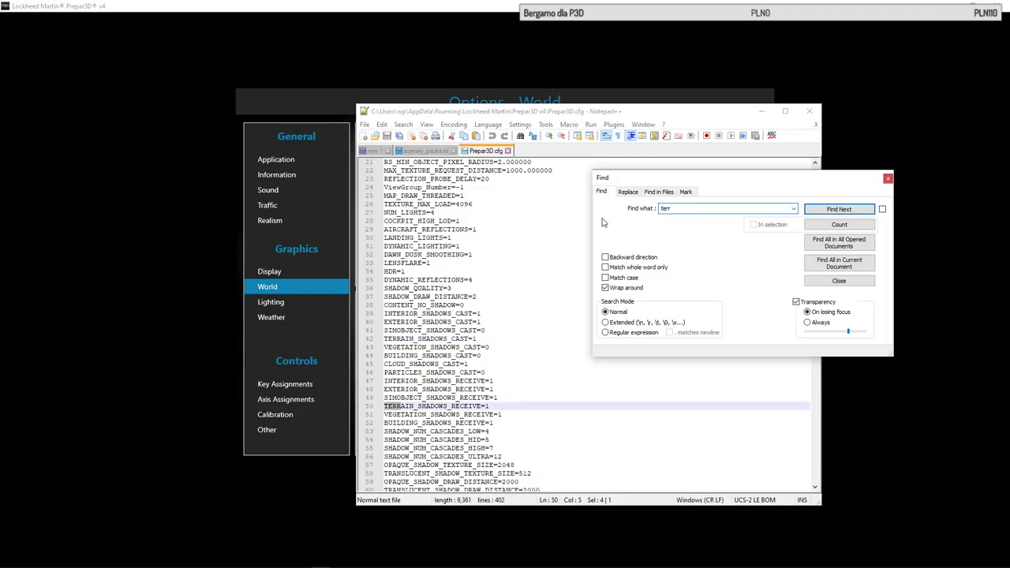
key(Return)
key(Escape)
Add the line TEXTURE_SIZE_EXP=8 directly below the [TERRAIN] heading and decline the Notepad++ update
key(End)
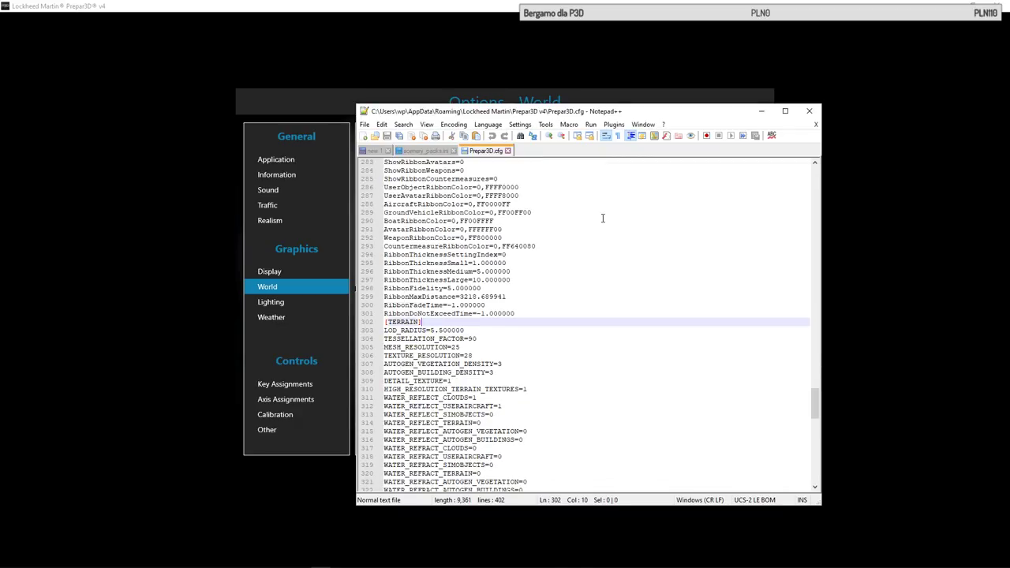
key(Return)
text(TEXTURE_SIZE_Exp)
key(shift+Left)
key(shift+Left)
key(shift+Left)
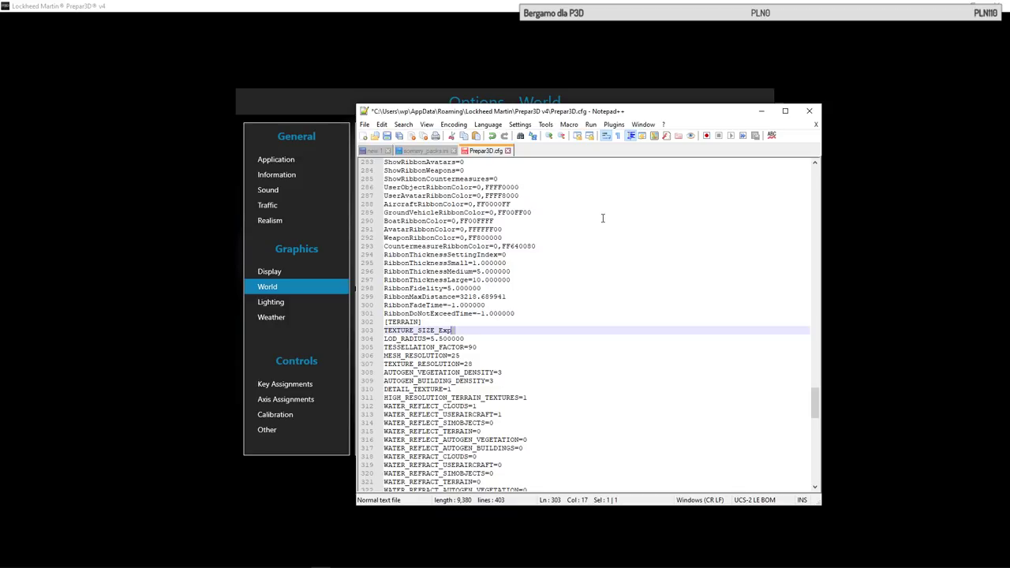
text(EXP-)
key(BackSpace)
text(=)
text(8)
key(alt+F4)
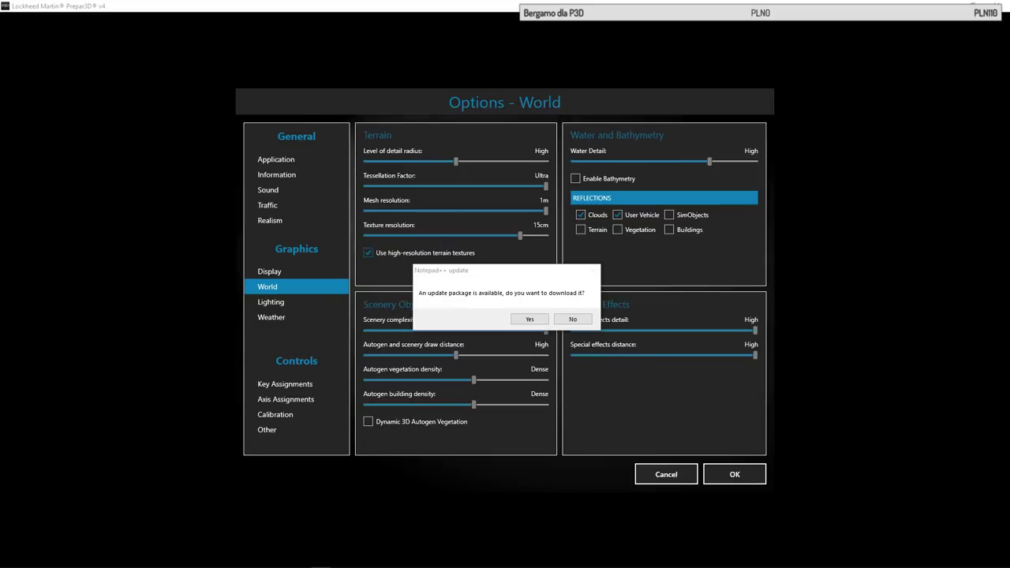
key(n)
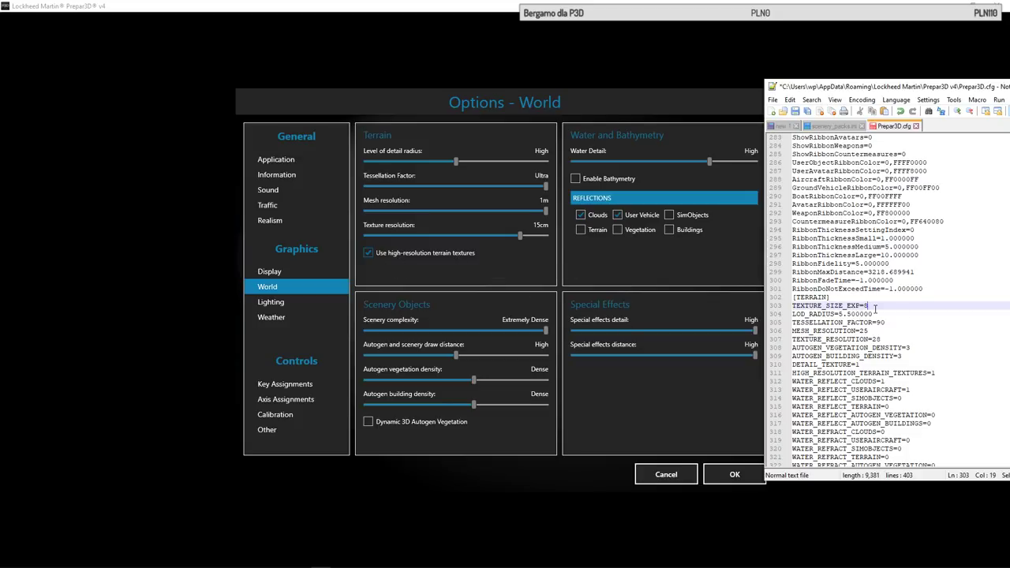
Change TEXTURE_SIZE_EXP to 10, save Prepar3D.cfg and minimize the editor to return to the Prepar3D options
key(BackSpace)
text(9)
key(BackSpace)
text(10)
key(ctrl+s)
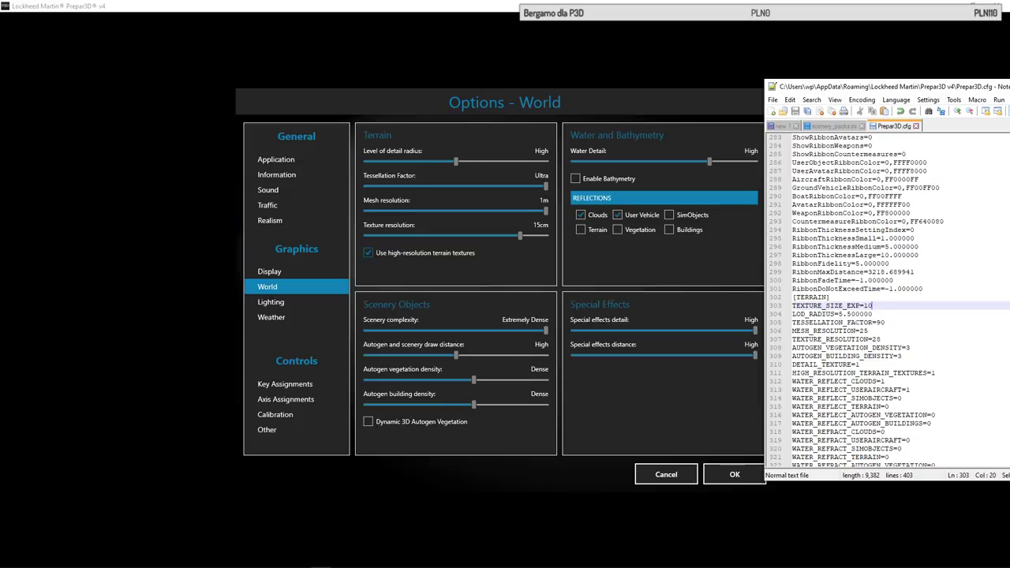
key(super+Down)
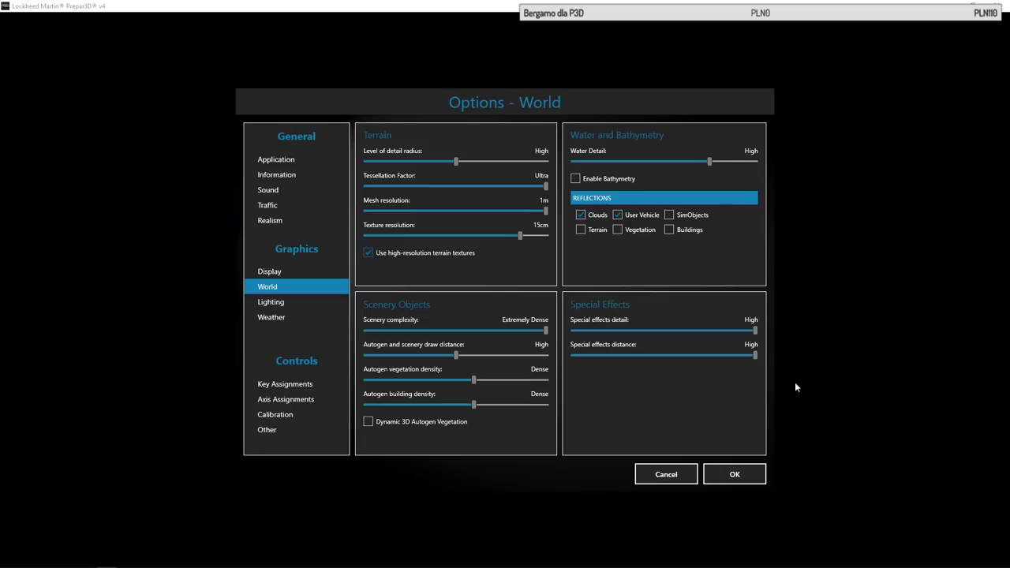
Turn Use high-resolution terrain textures off and back on, and open the Lighting graphics options
click(369, 254)
click(368, 253)
click(307, 301)
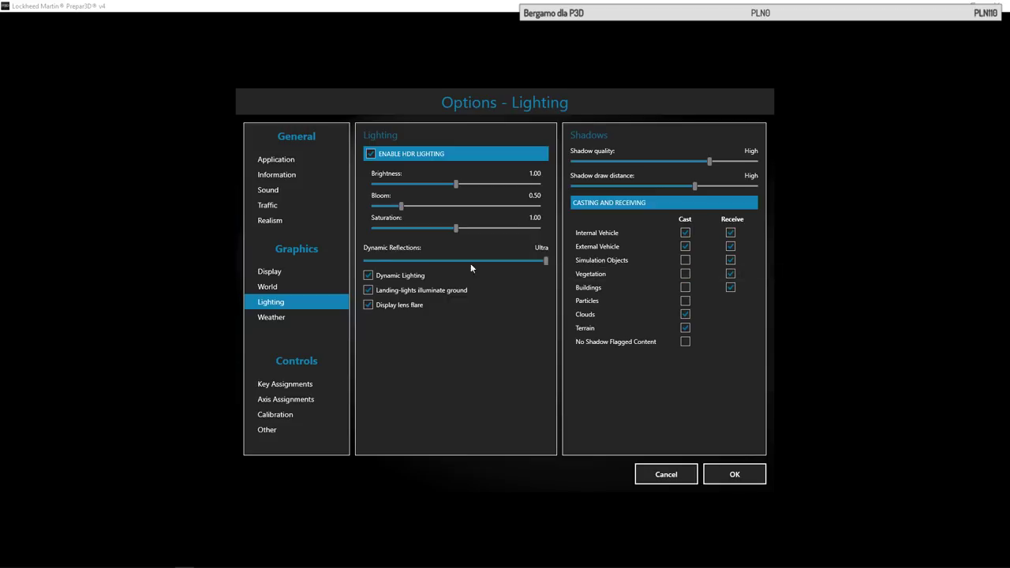
Try Dynamic Lighting off and return it to on, with Dynamic Reflections at Ultra and Shadow quality at High, and apply the options
mouse_move(545, 260)
mouse_down()
mouse_move(365, 261)
mouse_move(563, 264)
mouse_up()
drag(546, 260, 582, 273)
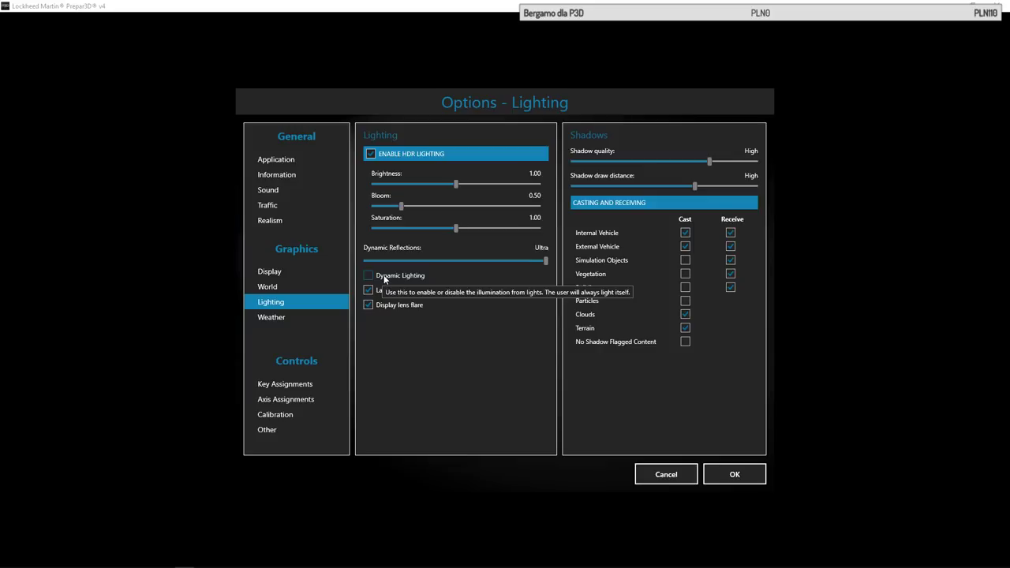
click(384, 275)
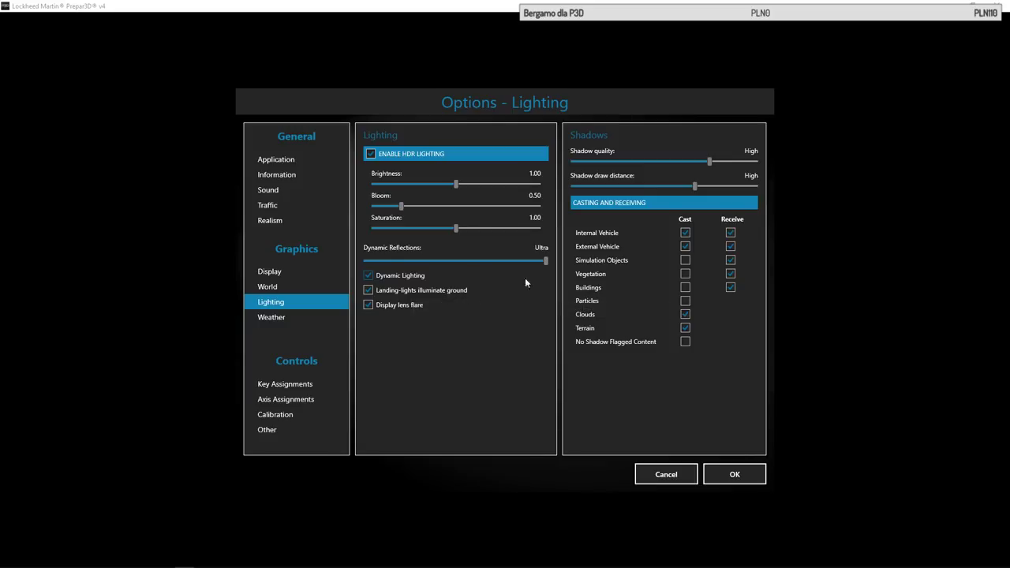
click(396, 275)
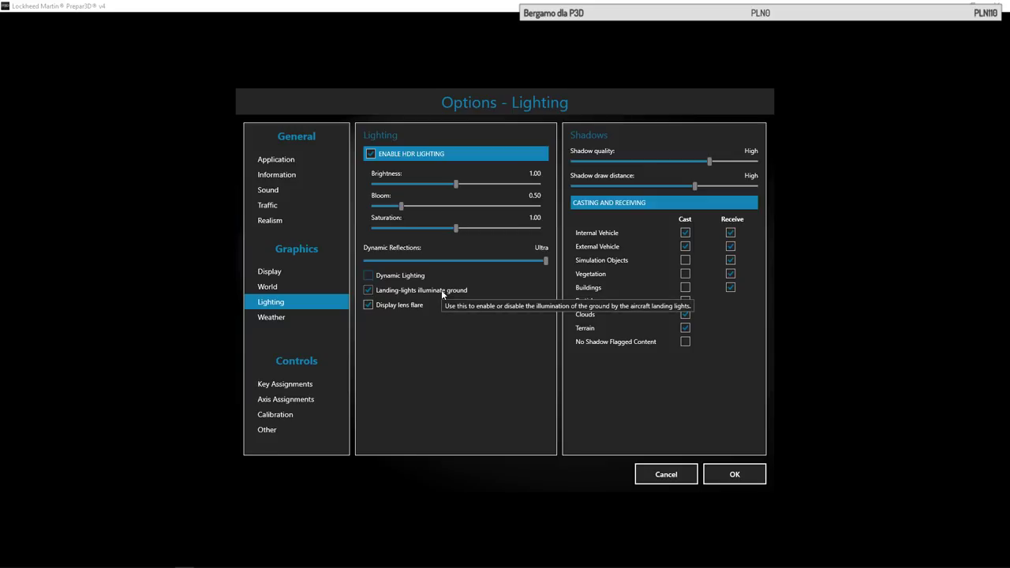
click(401, 276)
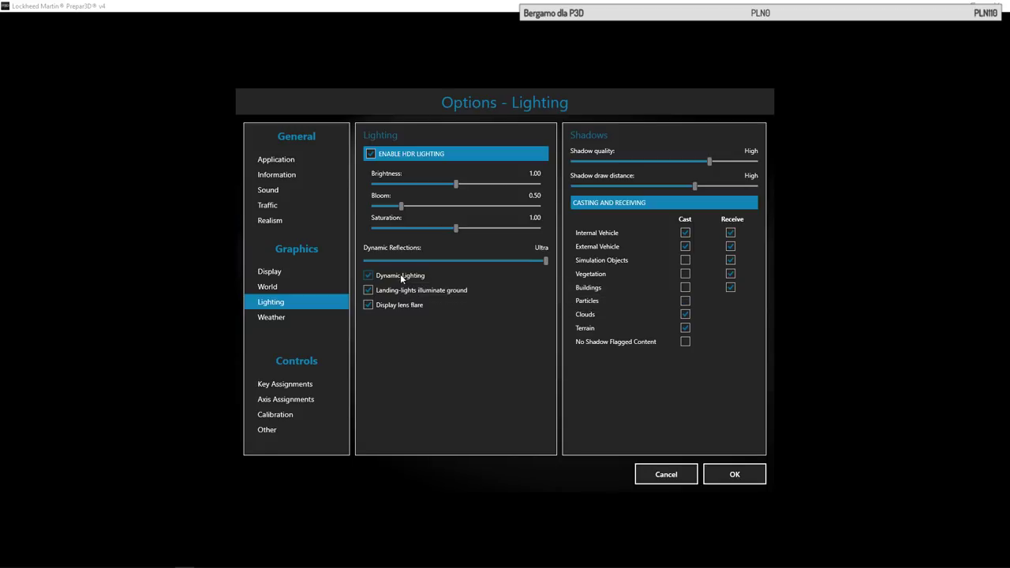
click(435, 292)
click(400, 275)
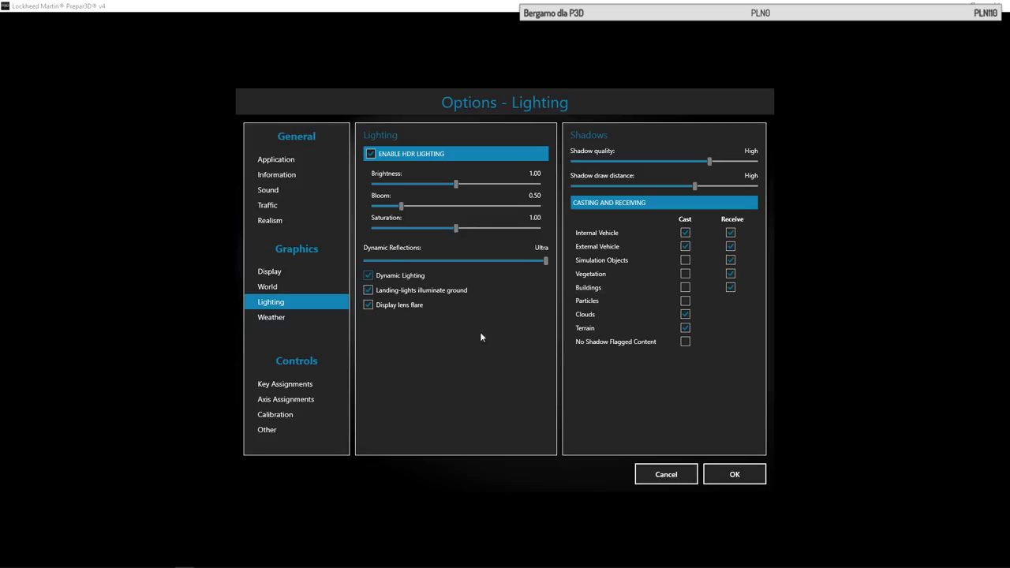
click(394, 276)
mouse_move(708, 158)
mouse_down()
mouse_move(664, 158)
mouse_move(699, 160)
mouse_up()
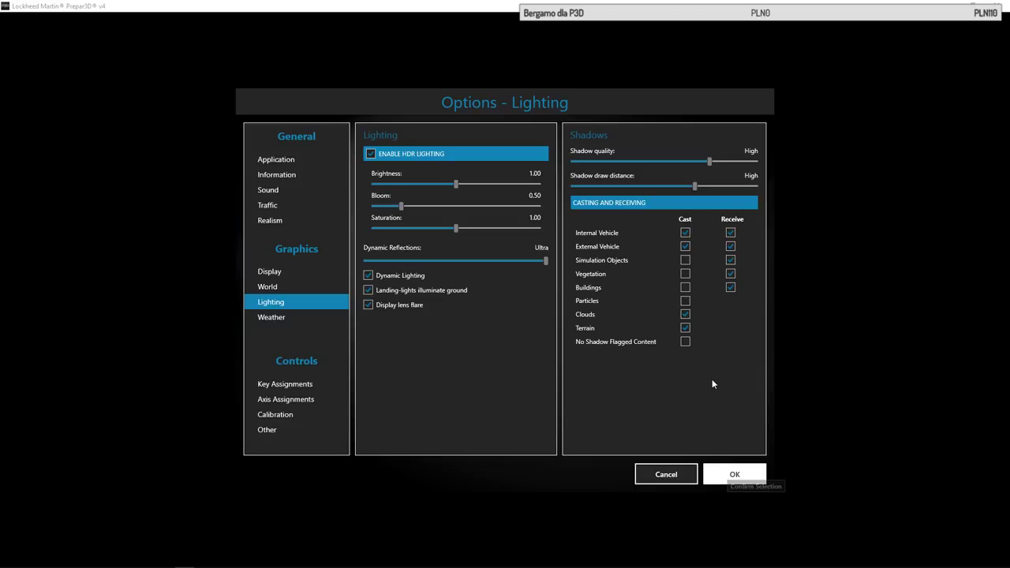
click(734, 472)
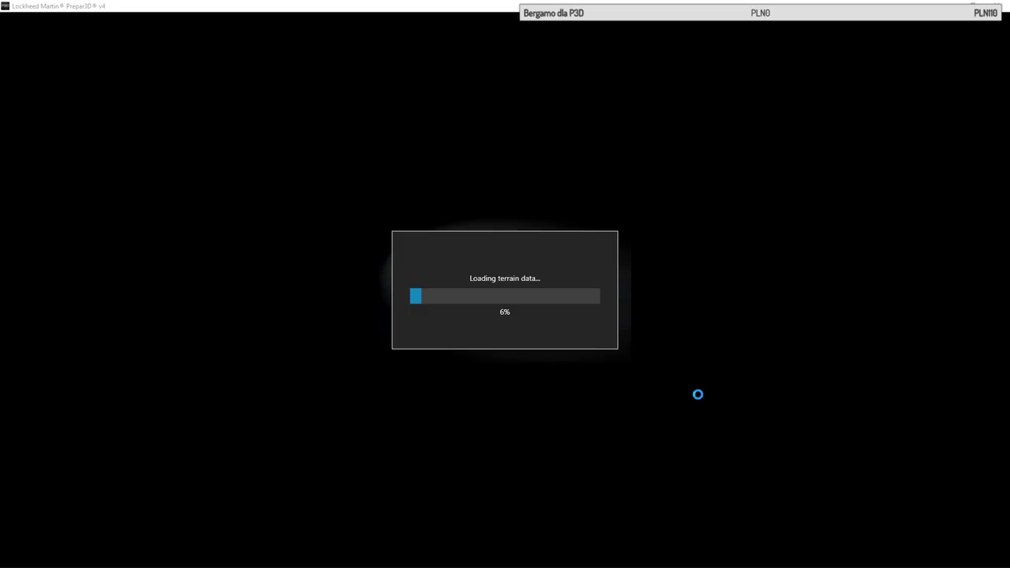
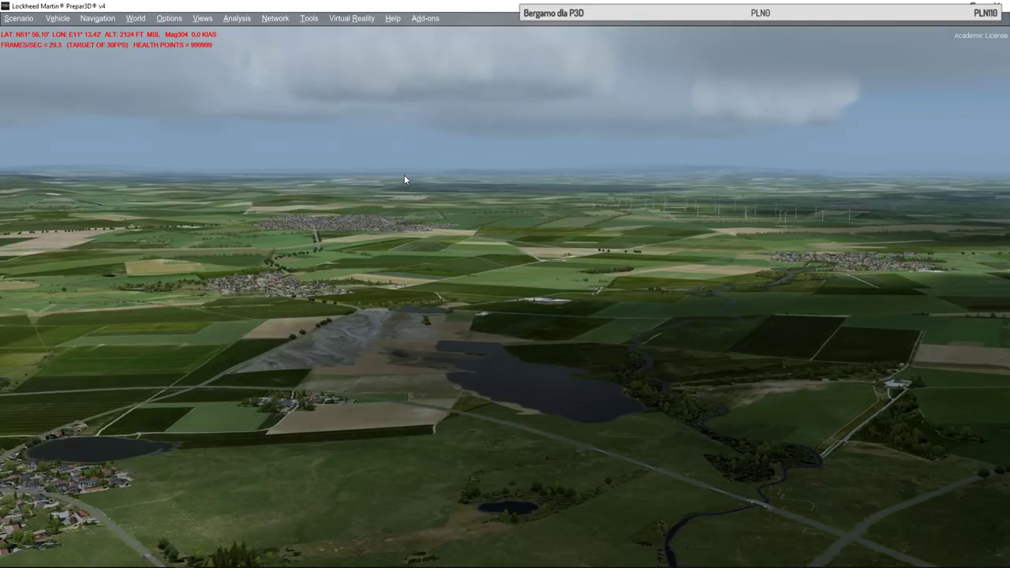
Reopen the Lighting graphics options and try the Vegetation shadow casting and receiving settings, leaving Cast off and Receive on
click(165, 18)
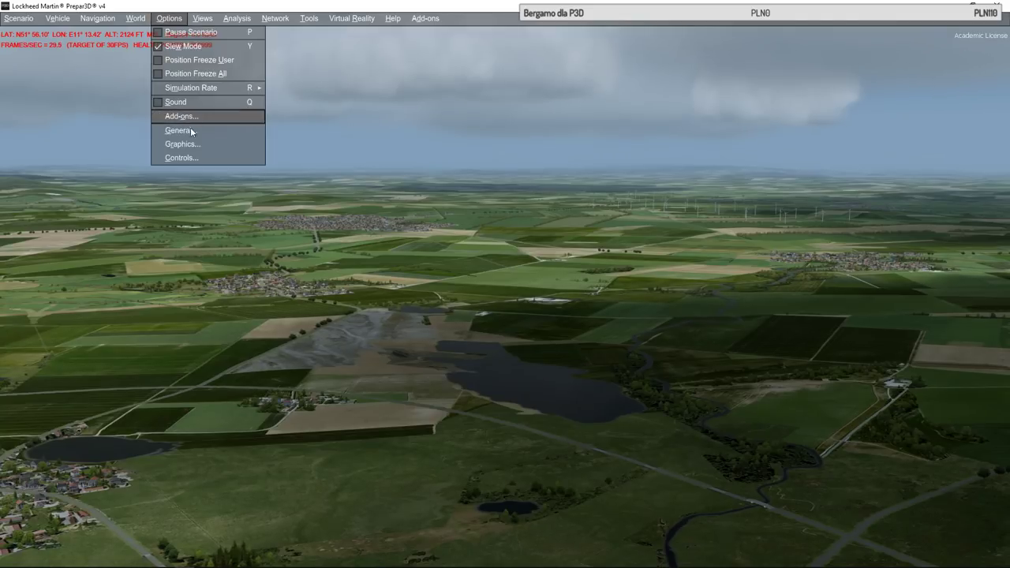
click(223, 146)
click(292, 302)
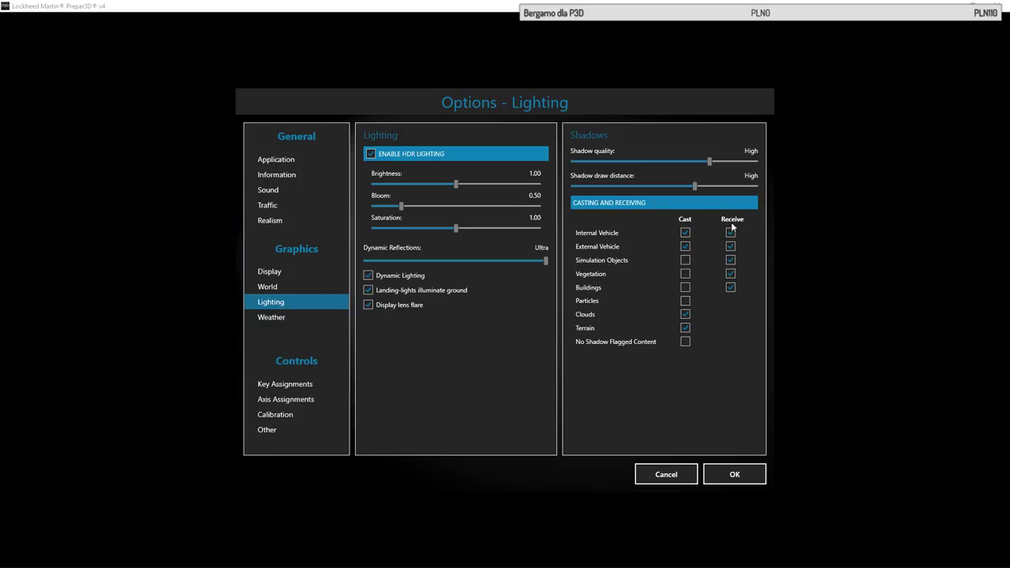
click(731, 273)
click(685, 273)
click(686, 275)
click(687, 274)
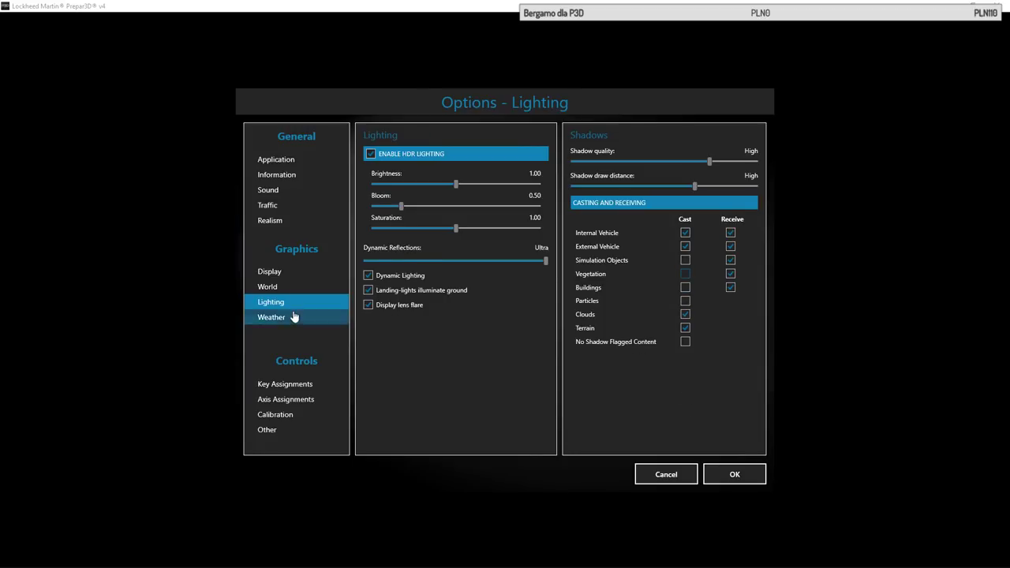
Open the Weather graphics options, bring up Calculator and try the cloud draw distance at 110 mi
click(341, 317)
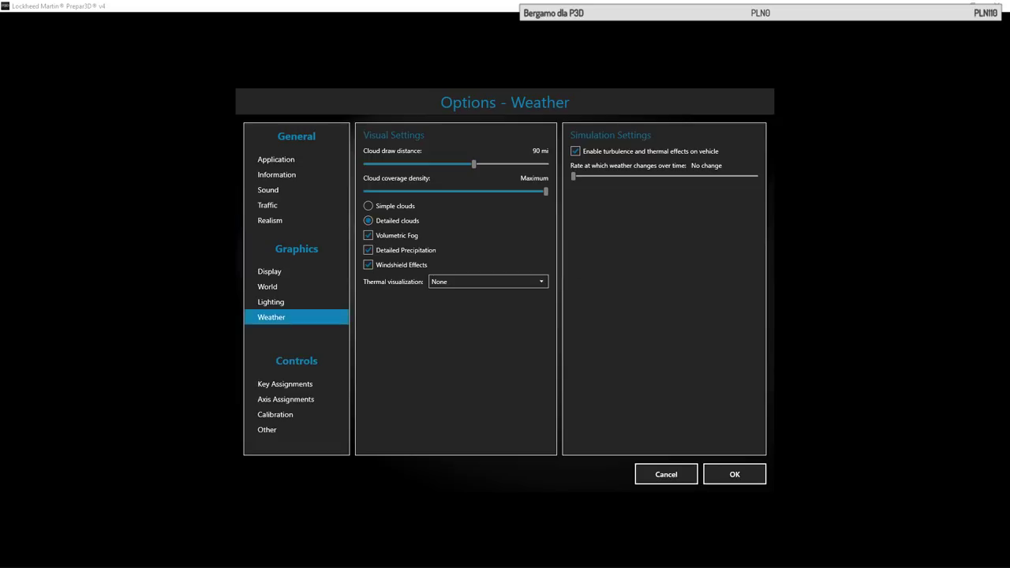
key(alt+Tab)
drag(133, 56, 242, 76)
mouse_move(487, 164)
mouse_down()
mouse_move(546, 166)
mouse_move(475, 163)
mouse_up()
click(479, 164)
drag(510, 160, 546, 164)
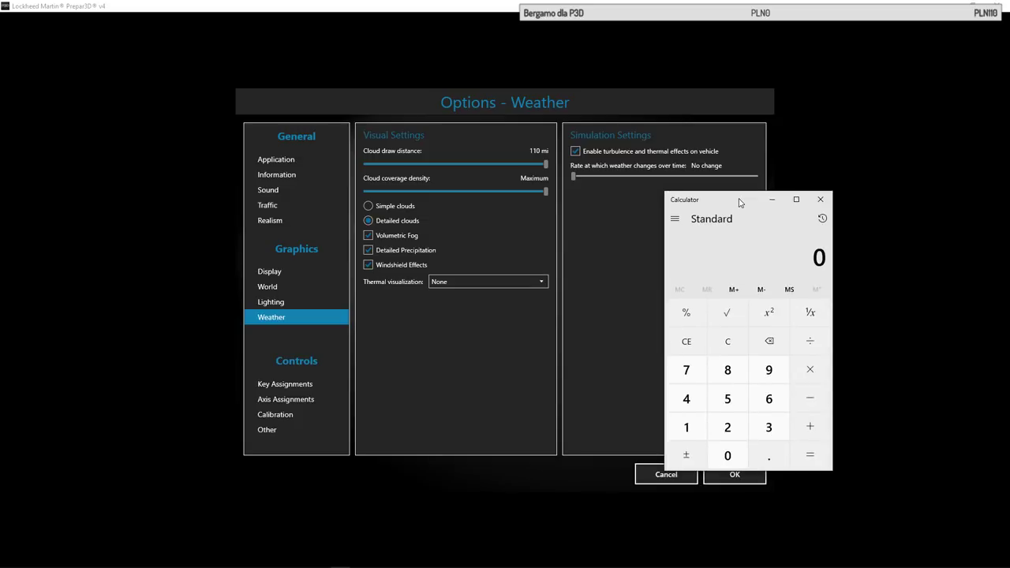
Calculate the cloud area for a 90-mile radius in Calculator as 90 × 90 × 3.14
text(90*90)
key(Return)
click(739, 345)
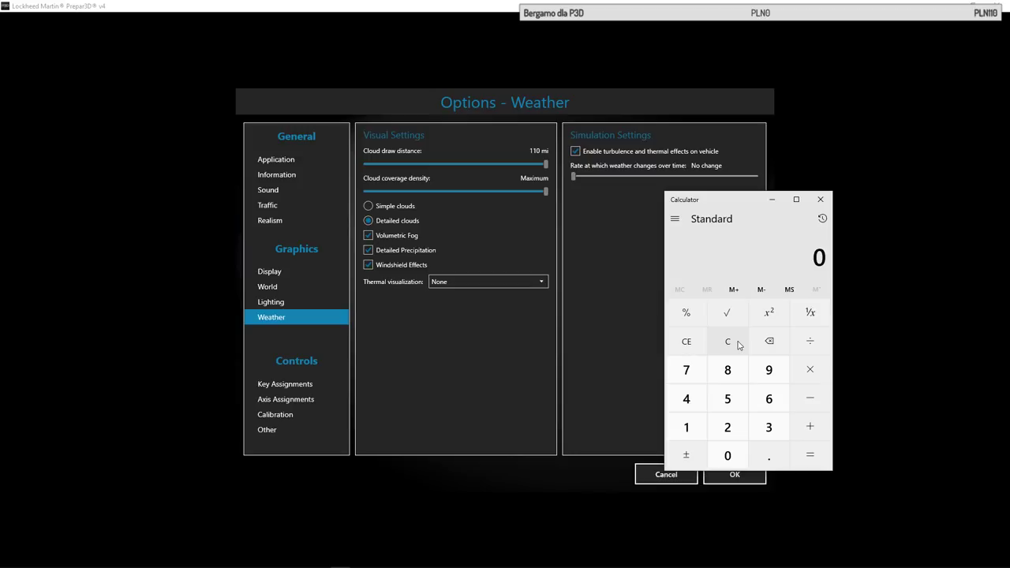
text(90*90*)
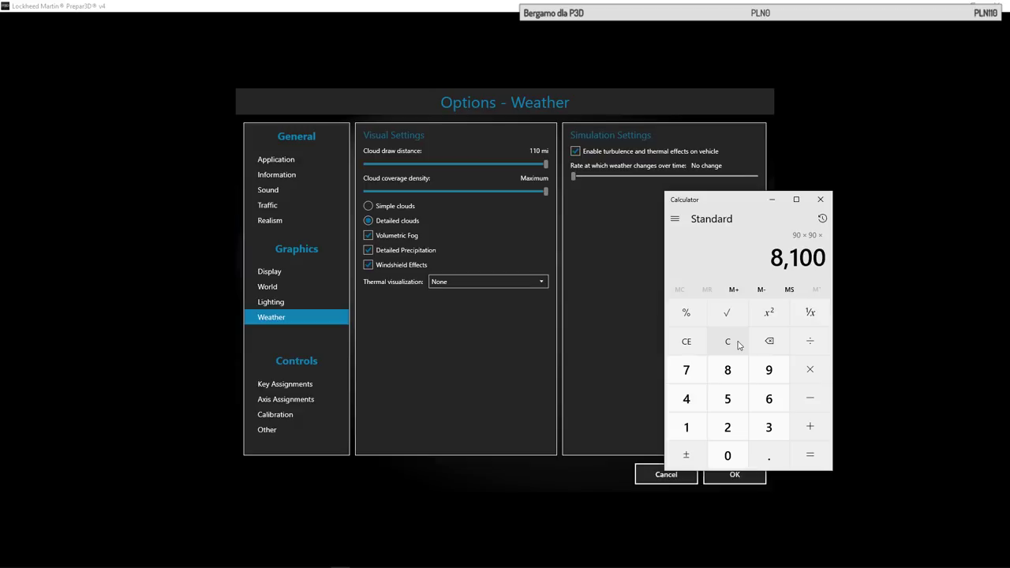
text(3.14)
key(Return)
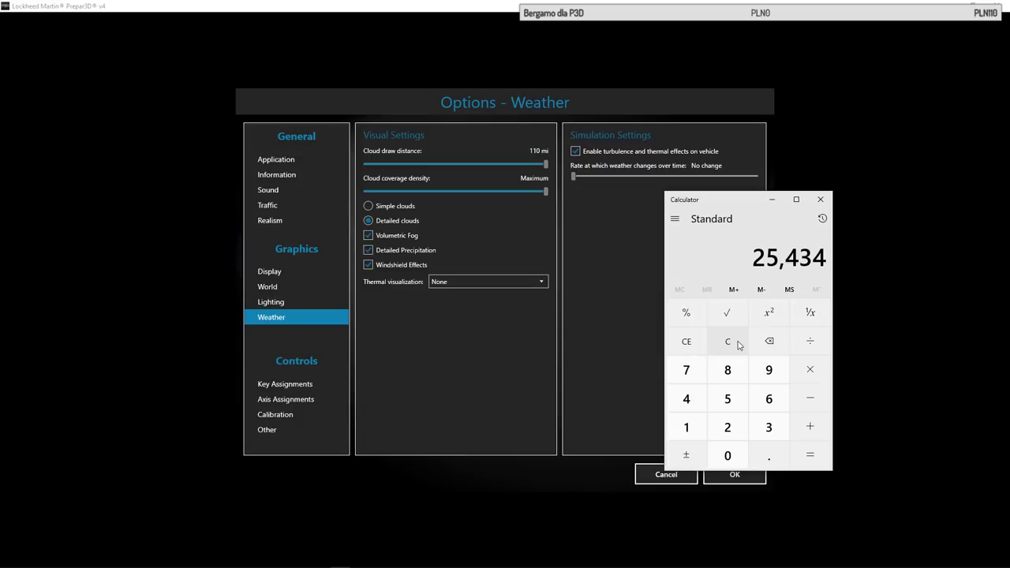
Clear the result and calculate the cloud area for a 100-mile radius as 100 × 100 × 3.14
click(738, 345)
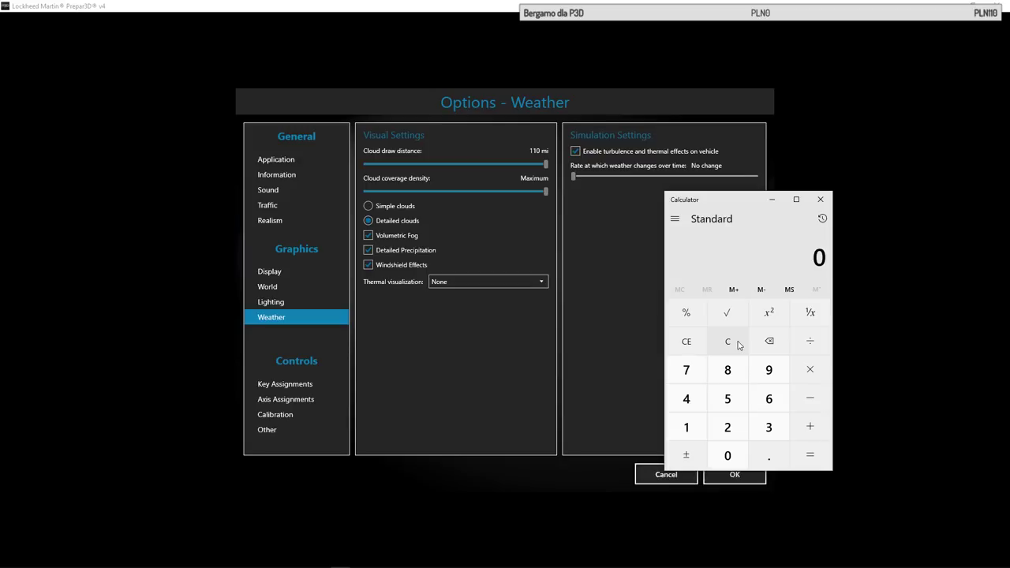
text(100)
text(*100*)
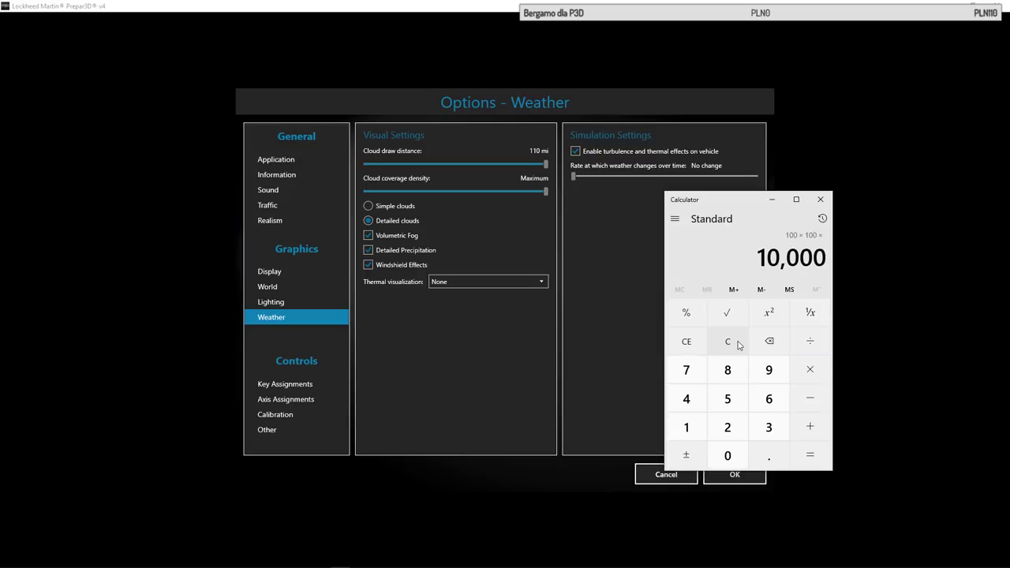
text(3.14)
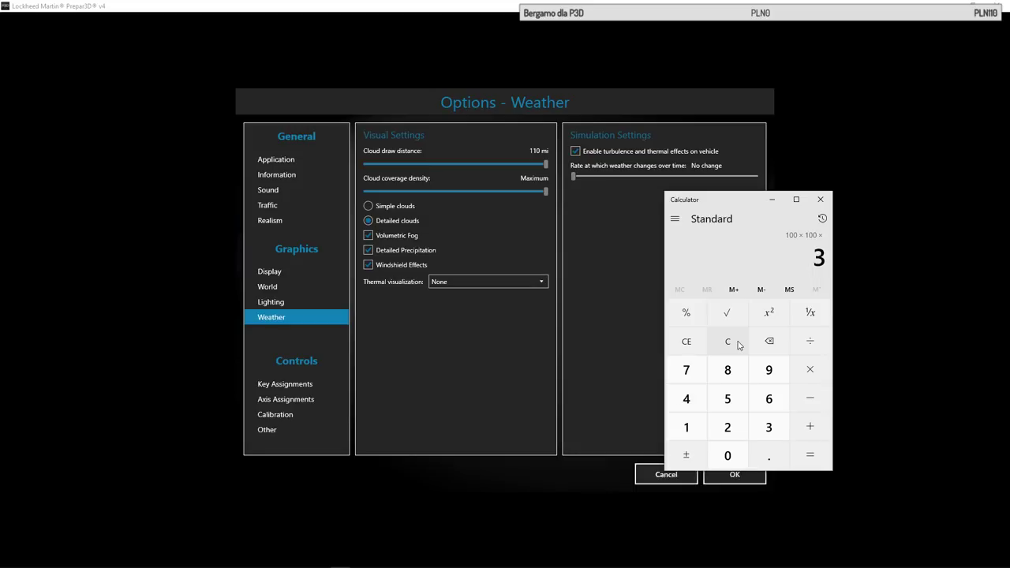
key(Return)
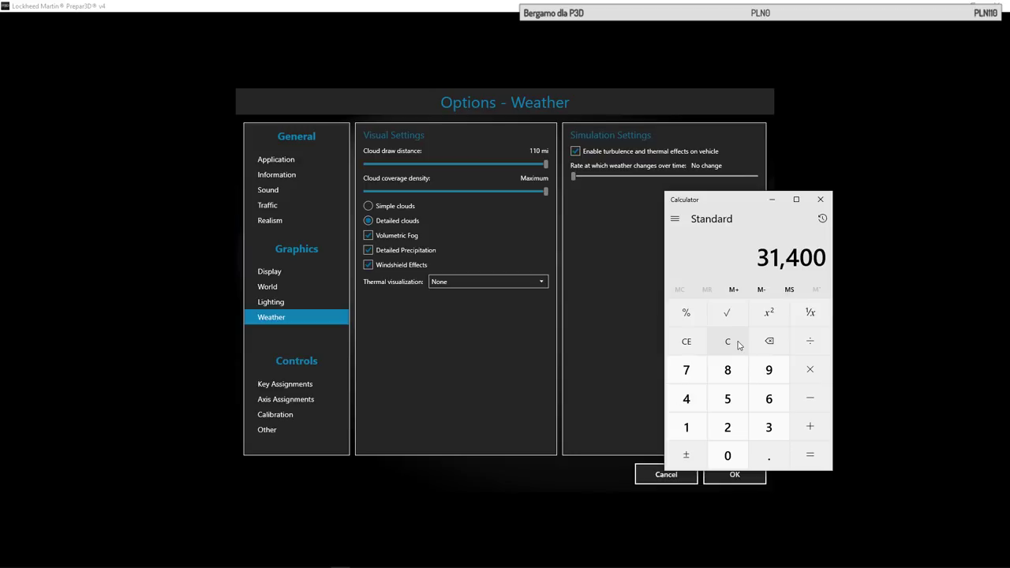
Clear the result and calculate the cloud area for a 110-mile radius as 110 × 110 × 3.14
click(728, 341)
text(110*10)
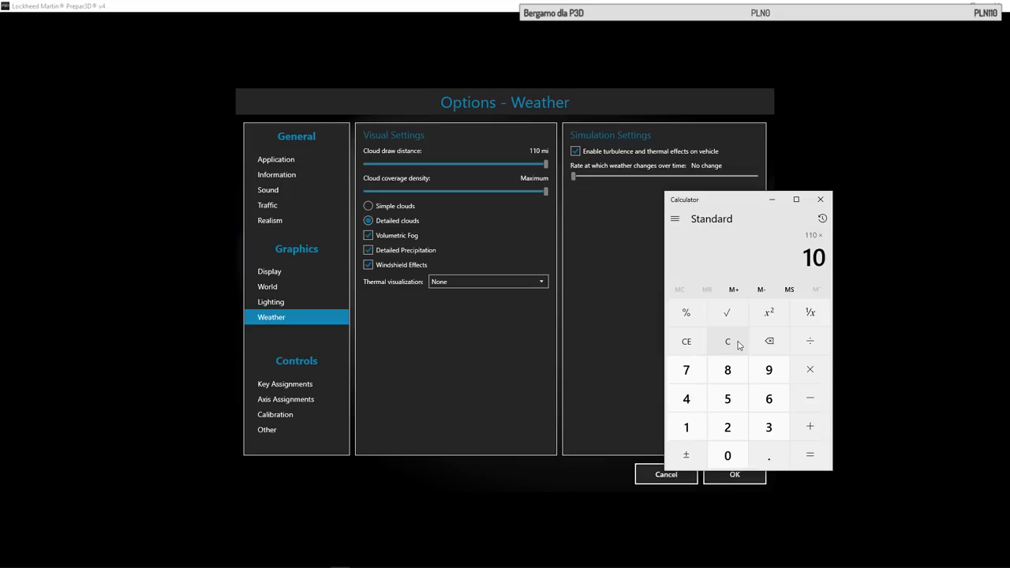
text(0)
key(BackSpace)
key(BackSpace)
text(10*3.14)
key(Return)
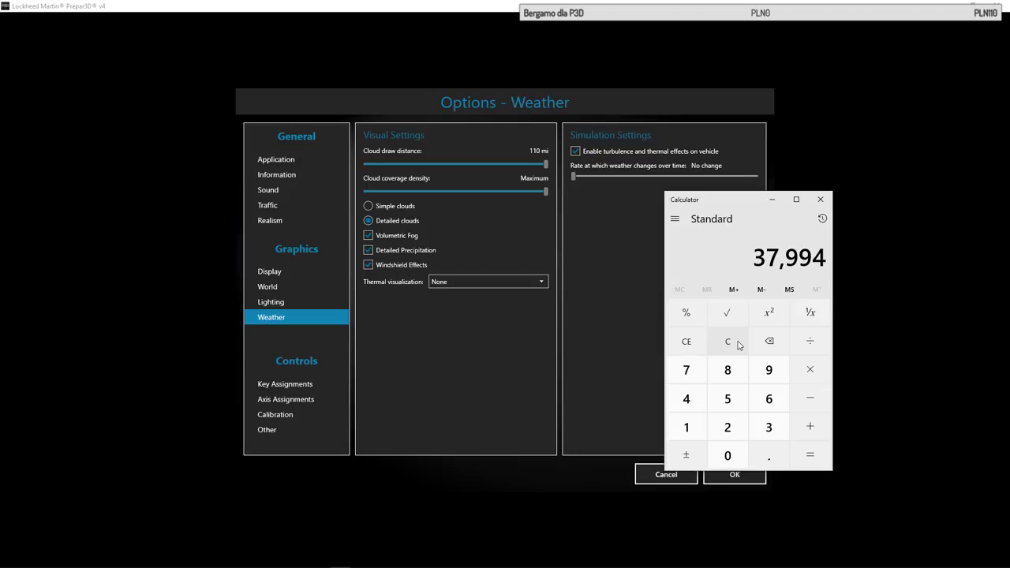
Calculate the ratio 25 / 38 between the smallest and largest cloud areas and close Calculator
click(739, 345)
text(25/38)
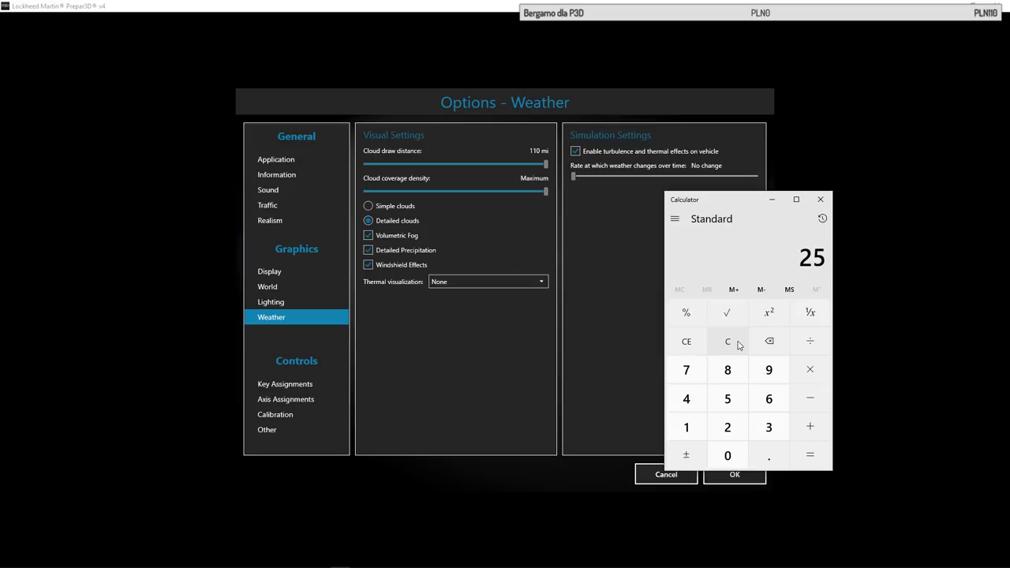
key(Return)
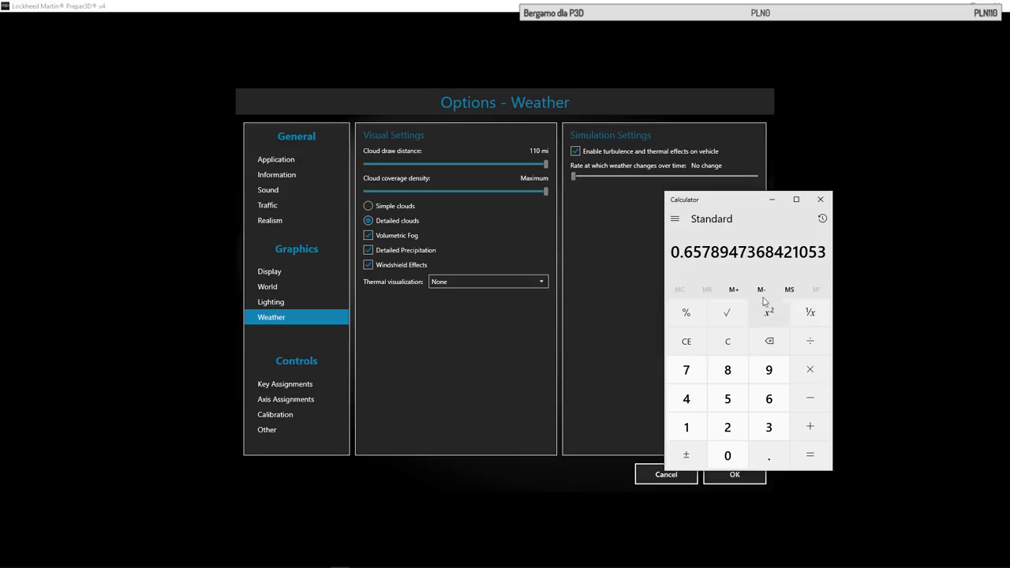
click(821, 199)
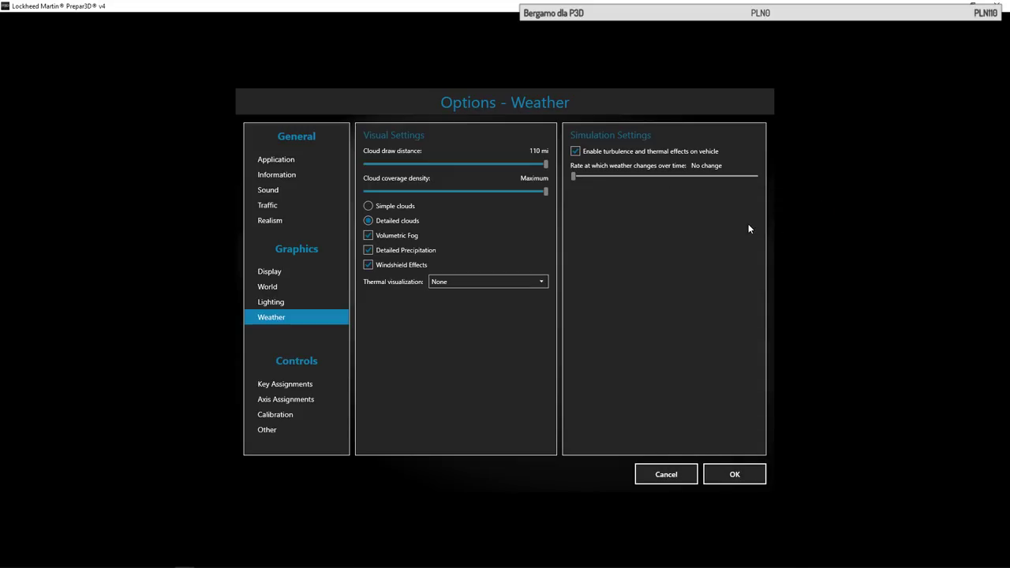
Set the cloud draw distance to 90 mi, apply the options and raise the aircraft above the clouds
click(489, 164)
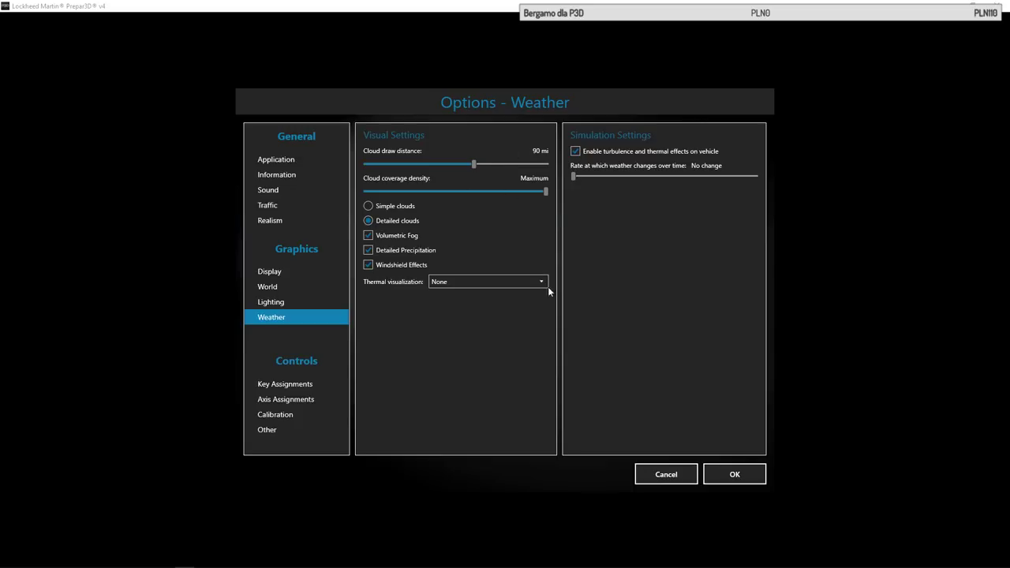
click(736, 474)
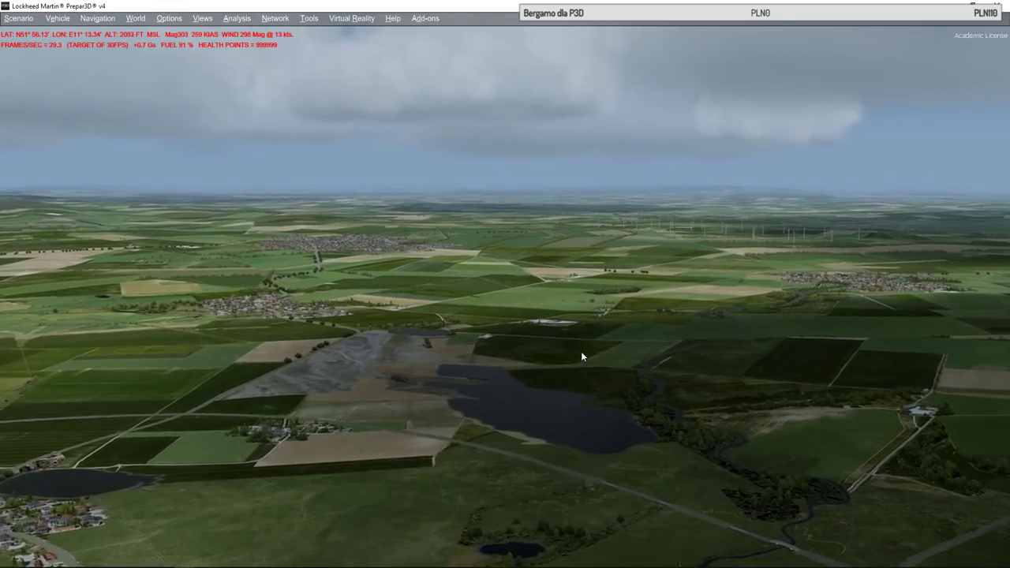
key(F4)
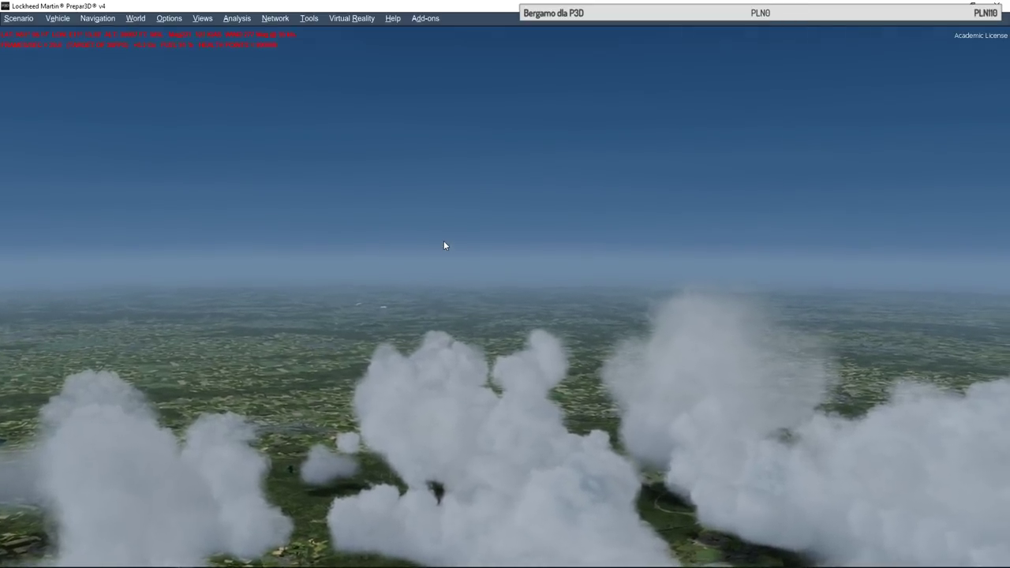
Select the Cold Fronts weather theme in the simulator's weather settings and apply it
click(98, 18)
mouse_move(135, 18)
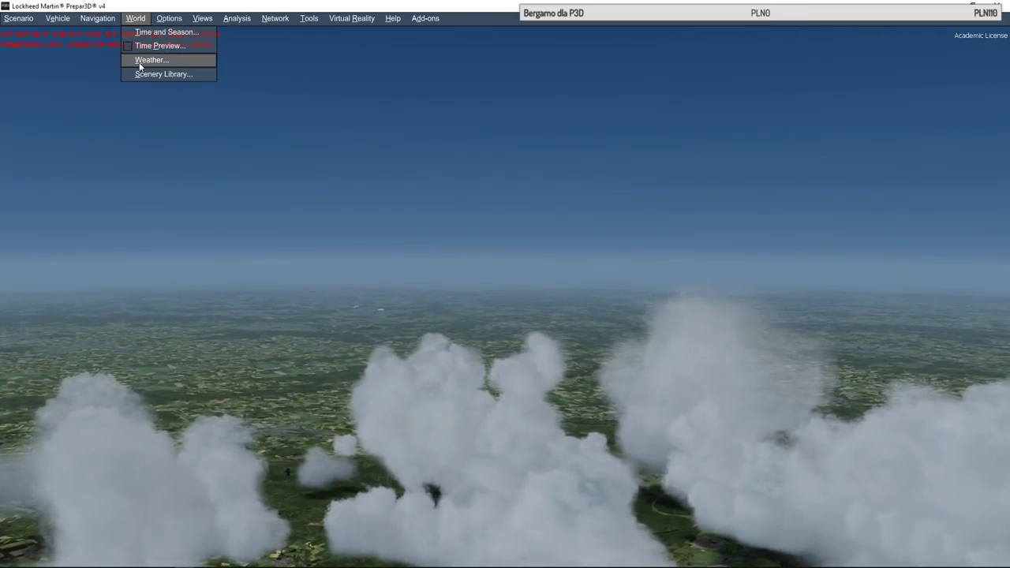
click(141, 61)
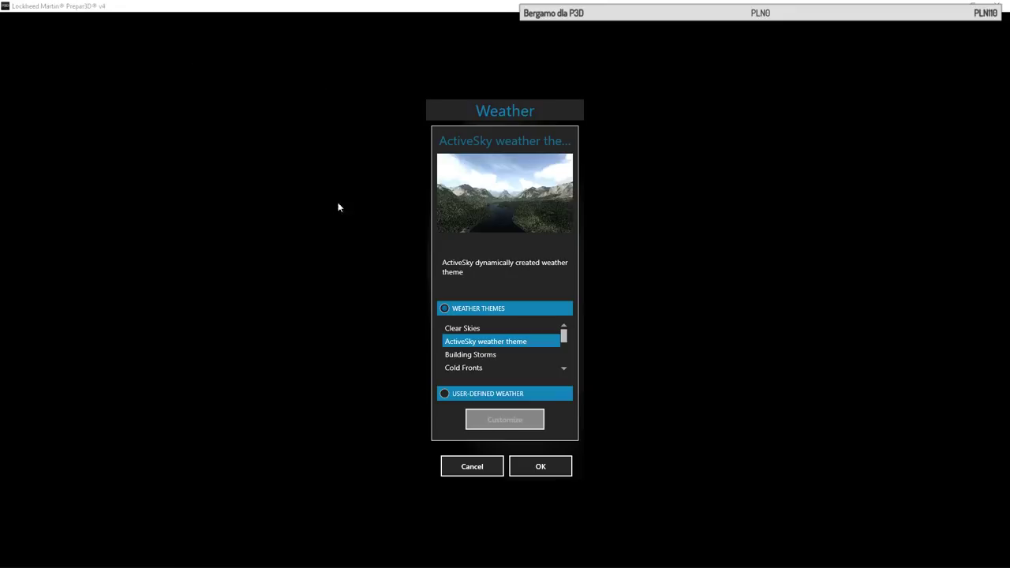
scroll(489, 355, down, 2)
click(477, 343)
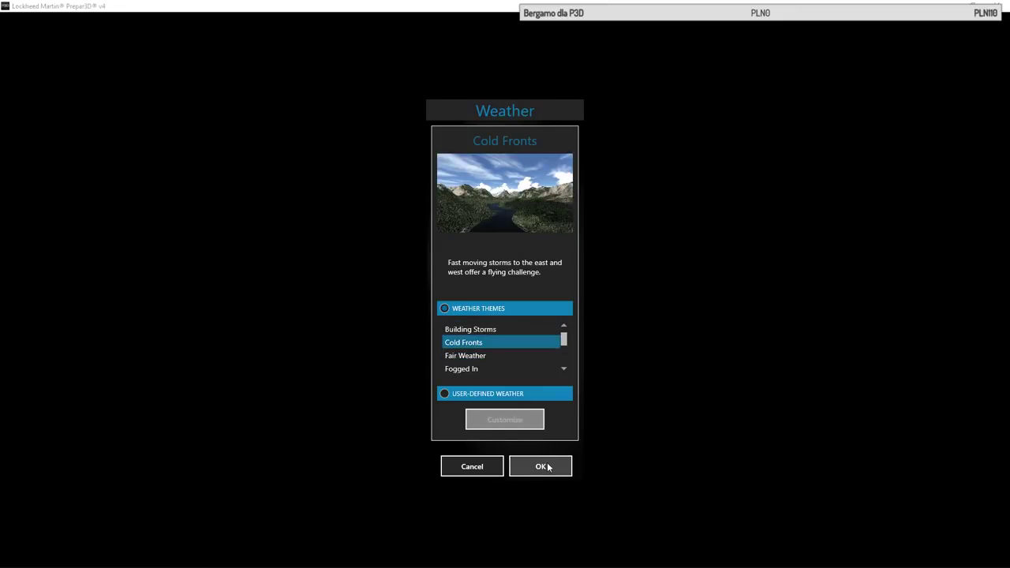
click(543, 467)
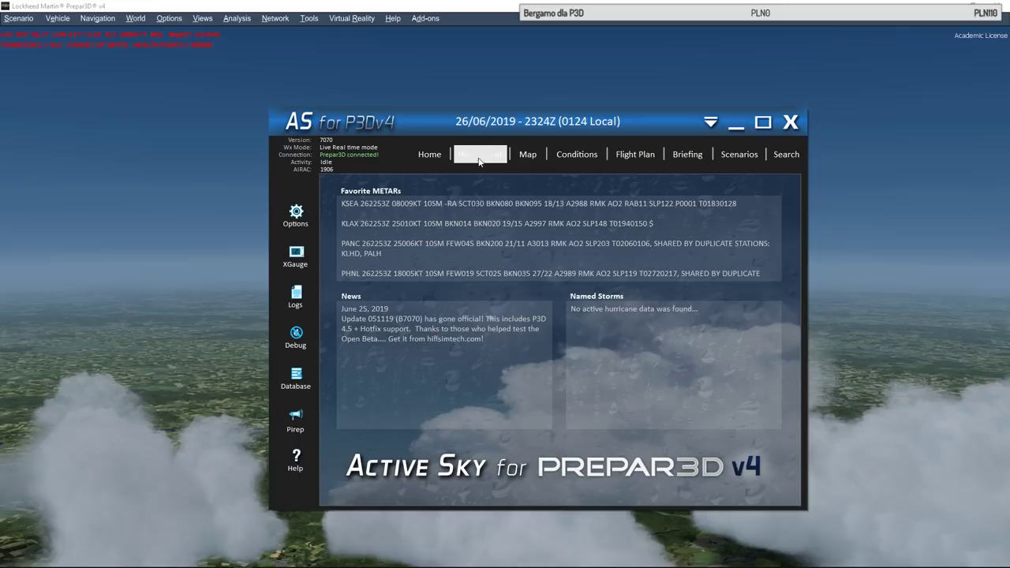
Switch to Active Sky, lock the weather map to the aircraft and add a new custom weather area near its position
click(479, 155)
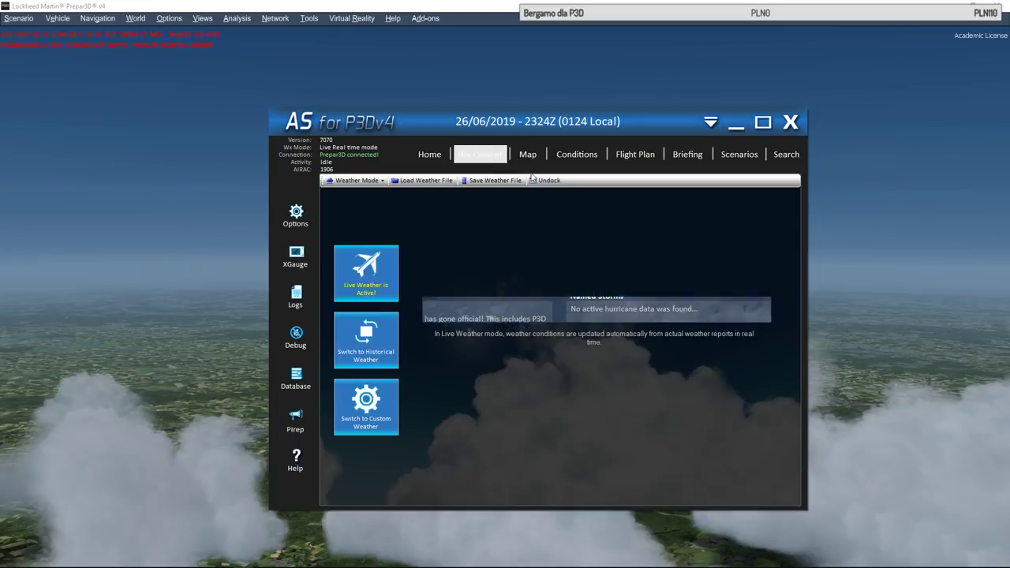
click(577, 155)
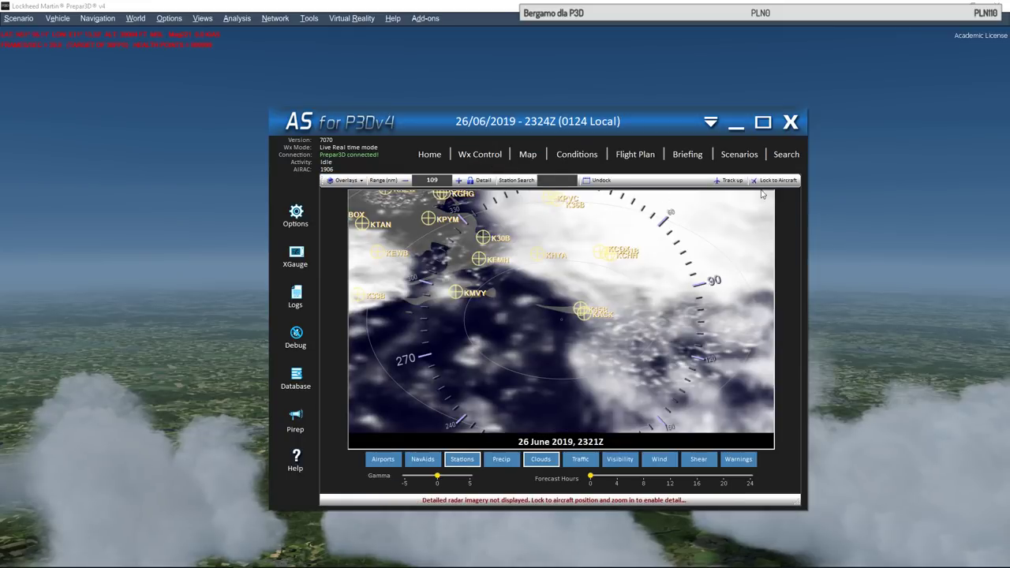
right_click(546, 319)
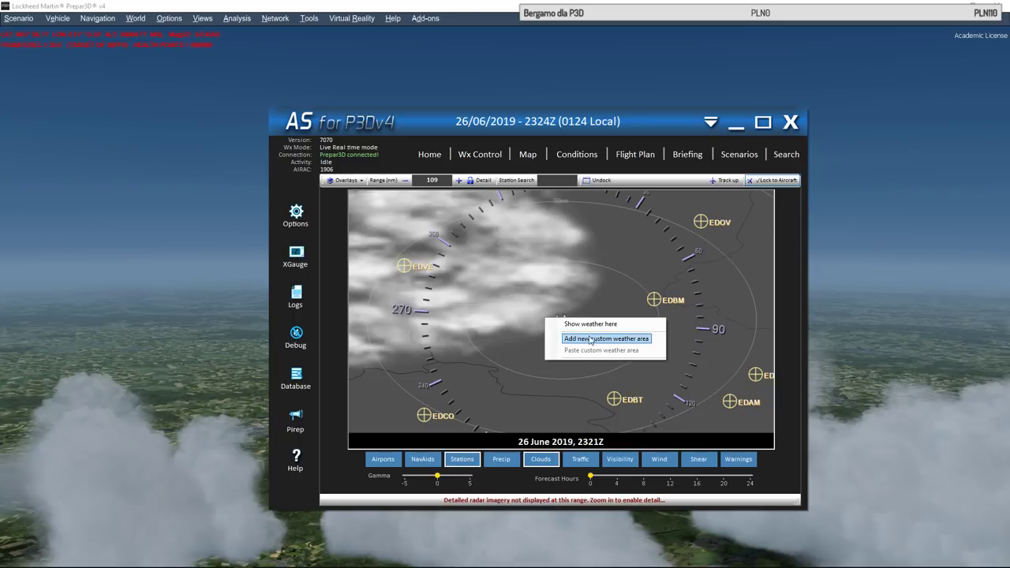
click(593, 340)
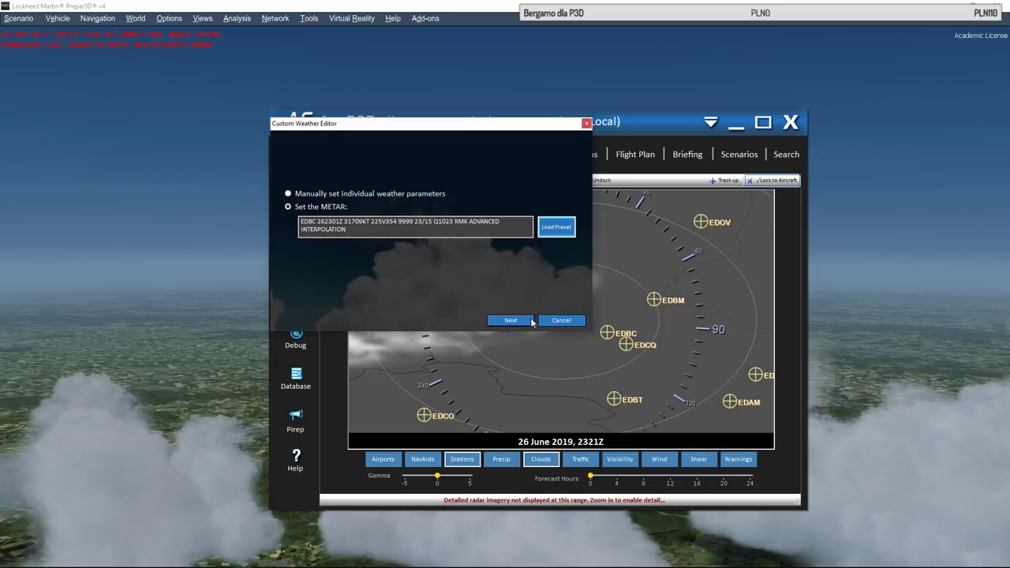
Choose to manually set individual weather parameters and keep the existing surface winds
click(288, 193)
click(510, 319)
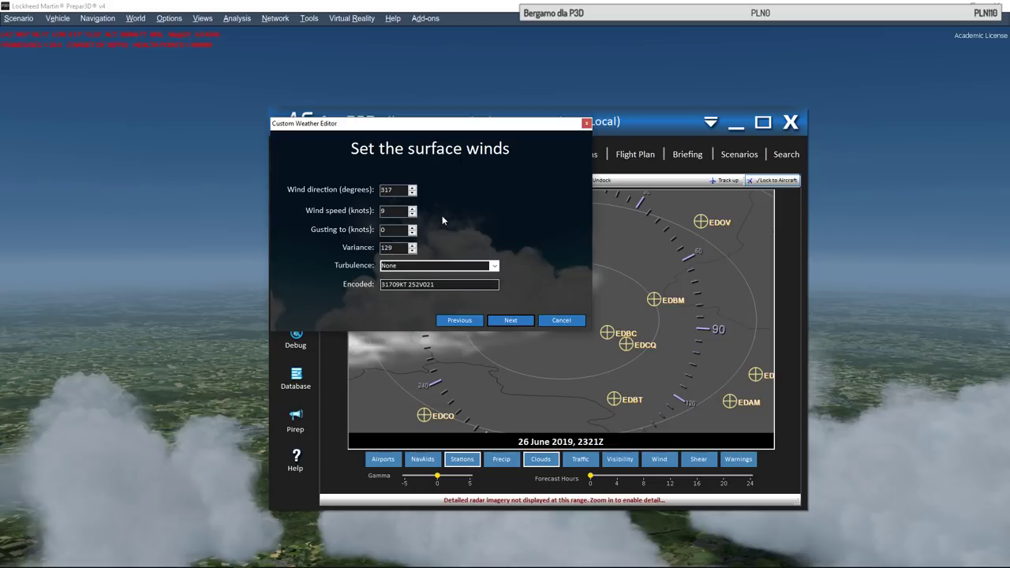
click(501, 322)
click(500, 322)
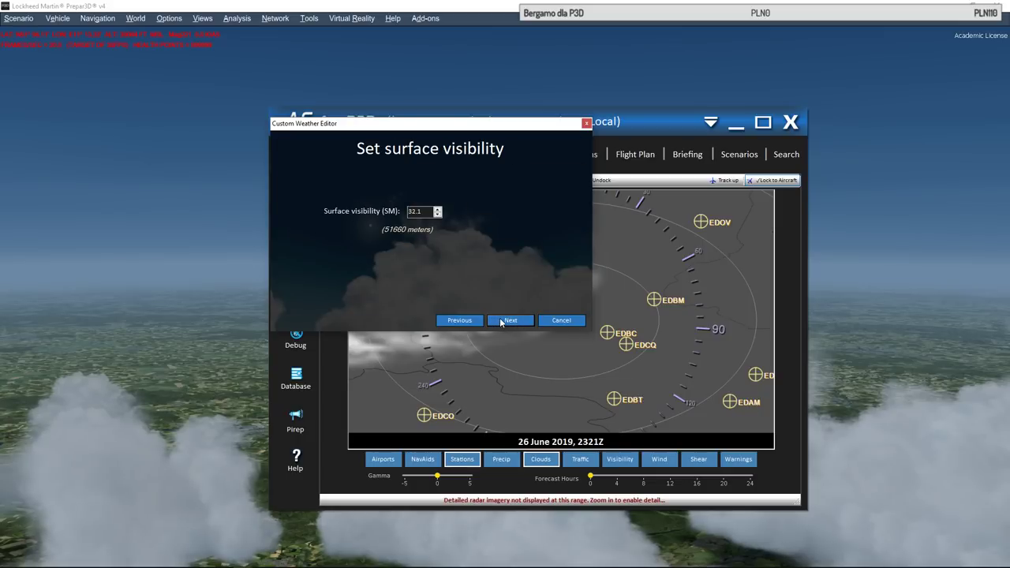
Set the custom area's surface visibility to 50 SM and continue to the precipitation settings
key(Tab)
text(10)
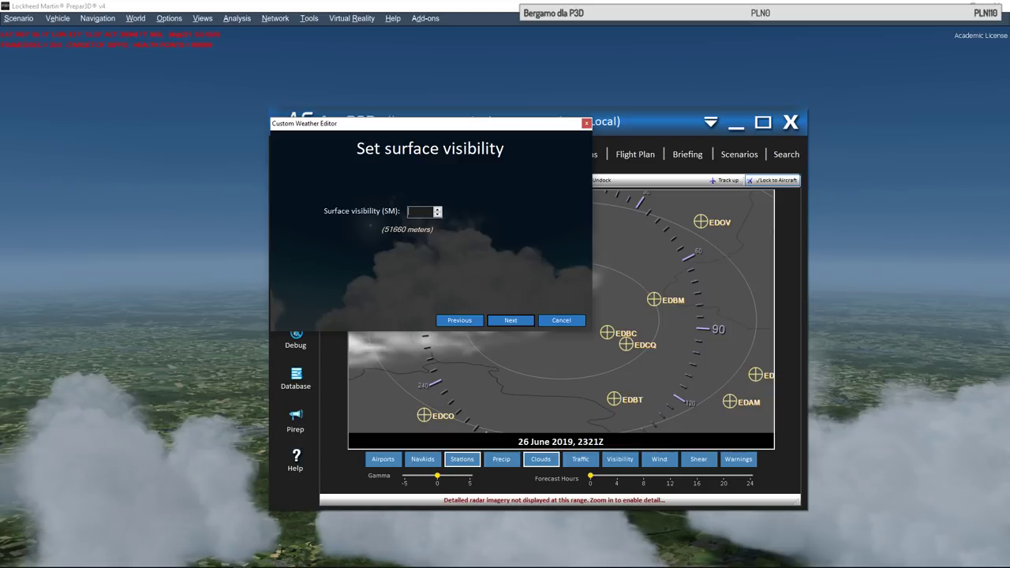
text(50)
click(512, 321)
click(513, 321)
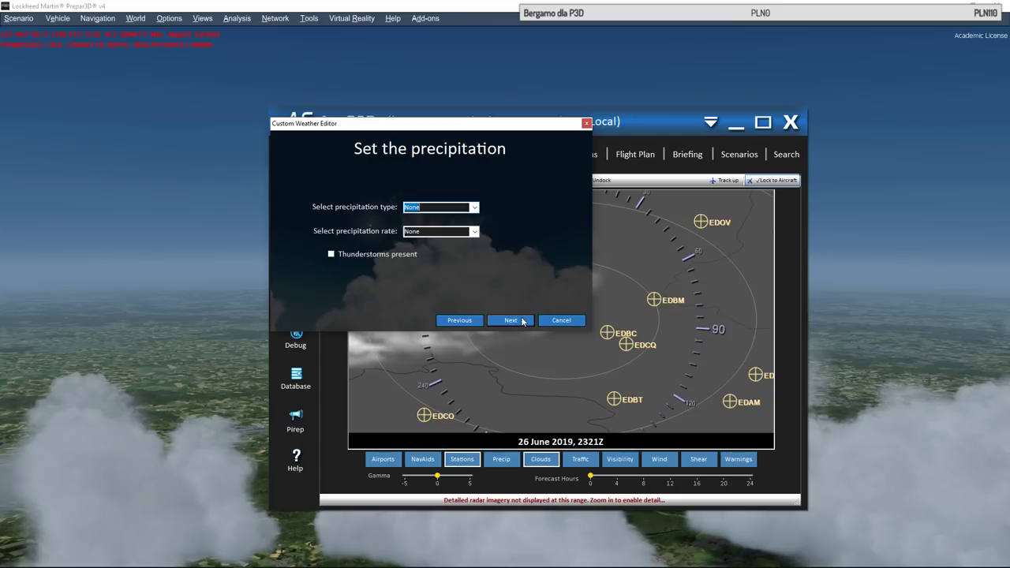
Keep precipitation at None and add a Stratus cloud layer with Overcast (8/8) coverage at a base altitude of 20000 ft
click(513, 320)
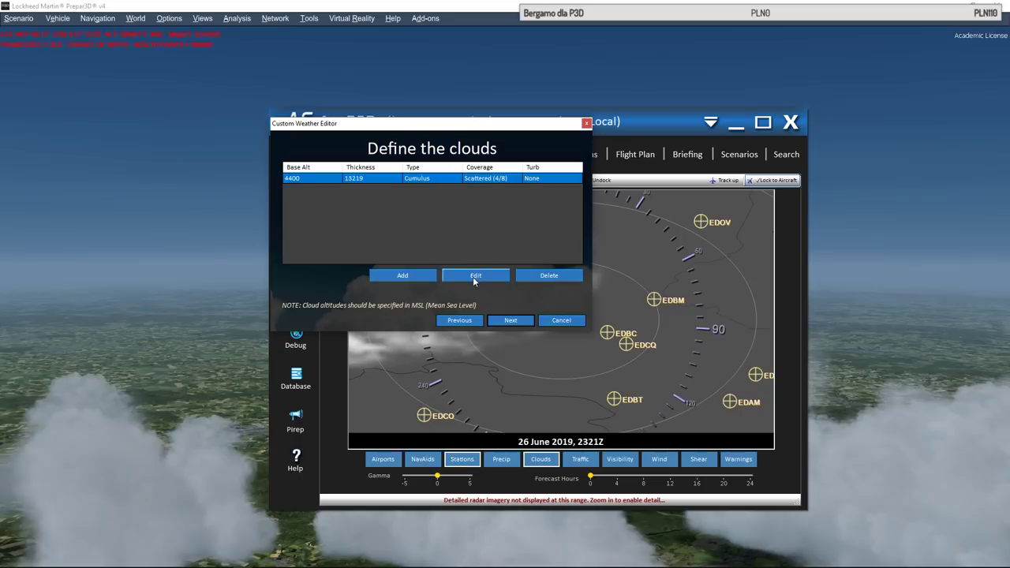
click(476, 276)
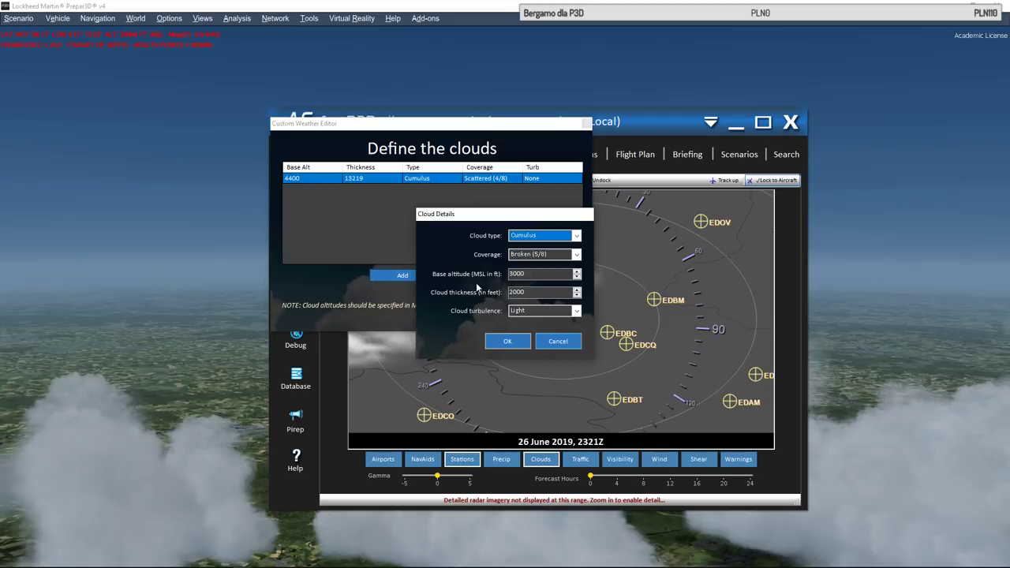
click(548, 235)
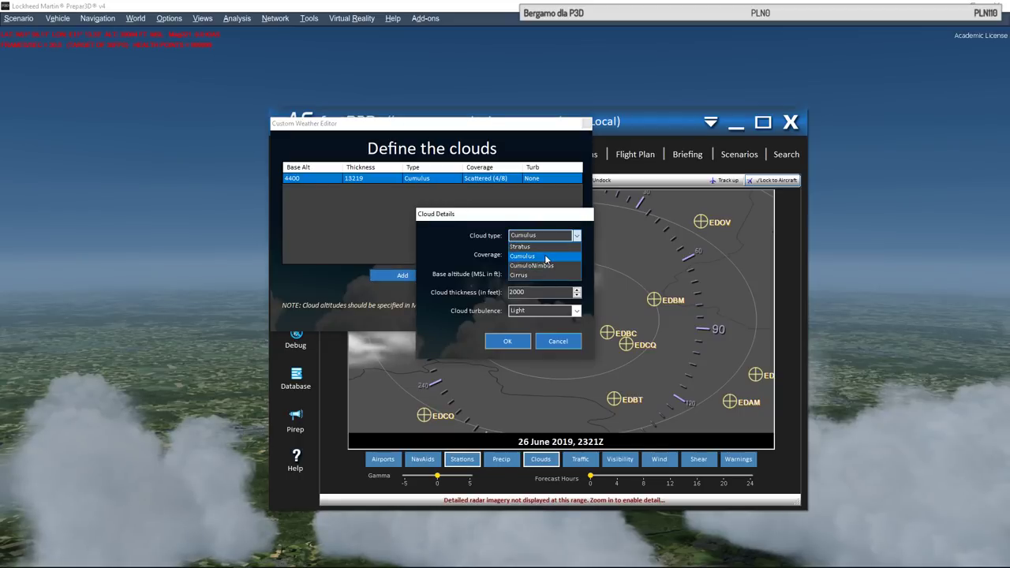
click(519, 246)
click(545, 254)
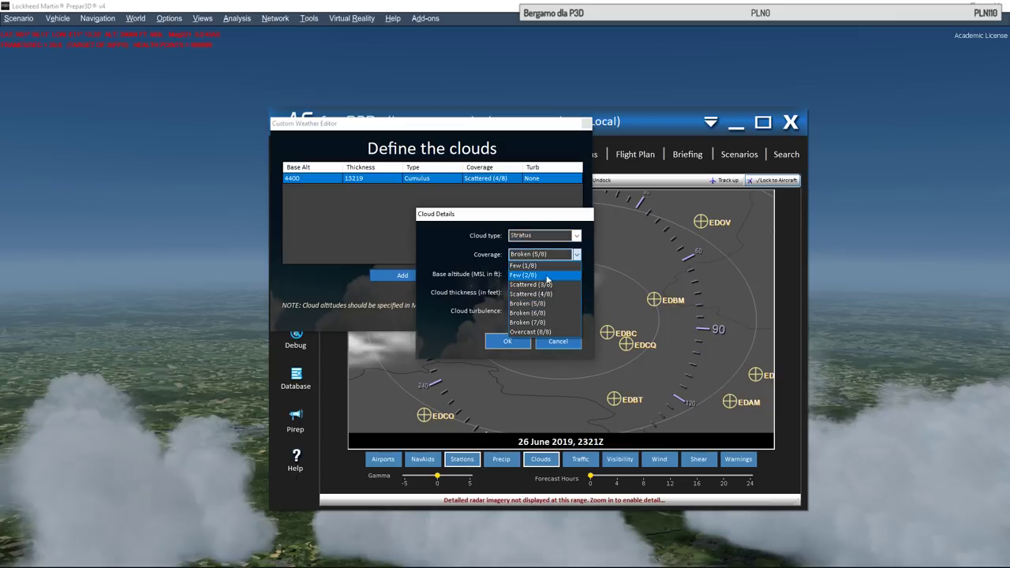
click(531, 331)
key(Tab)
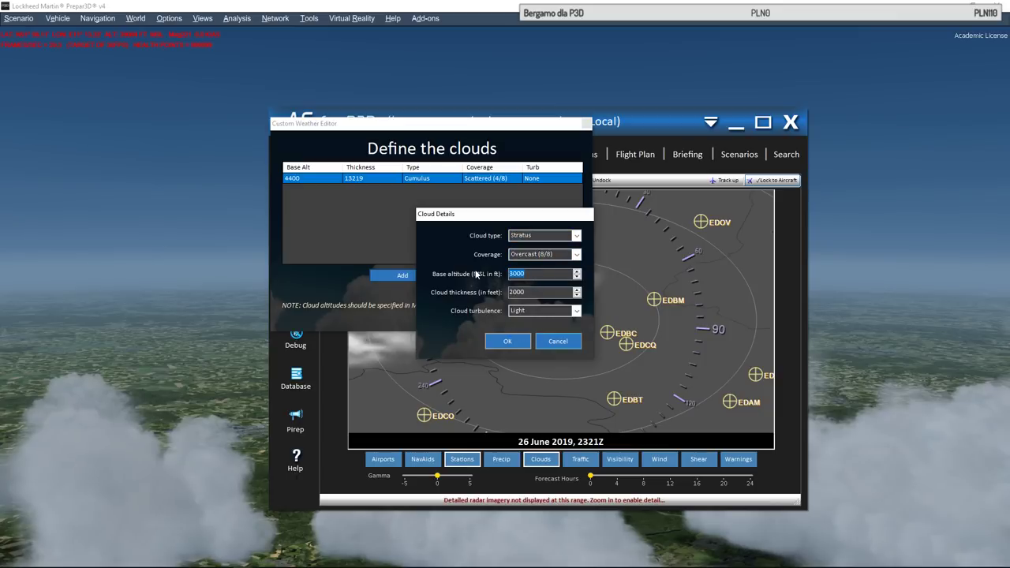
text(200)
click(511, 342)
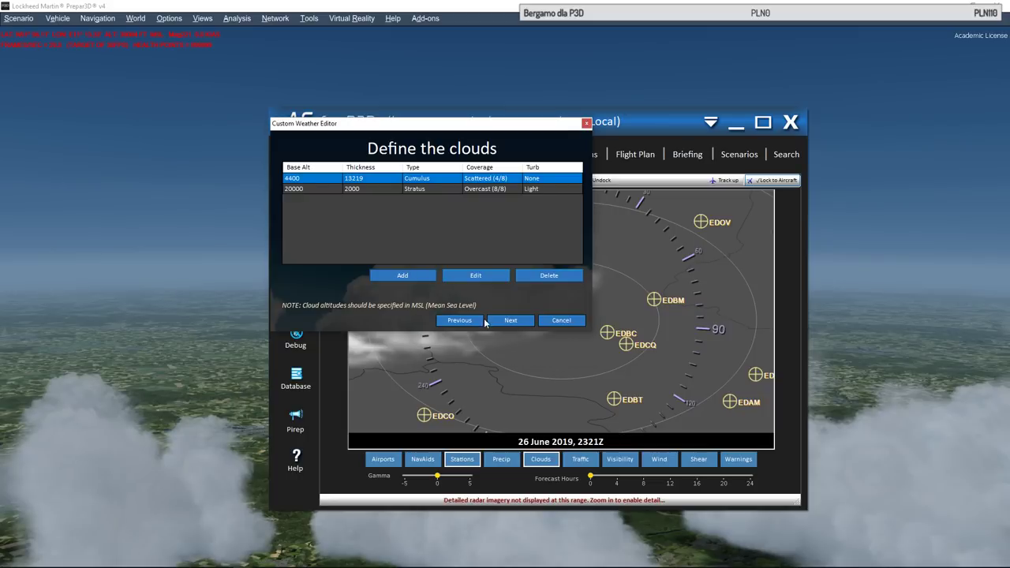
Finish the custom weather area with the remaining settings unchanged, refresh the weather and switch to Prepar3D to view it
click(511, 320)
click(513, 321)
click(512, 321)
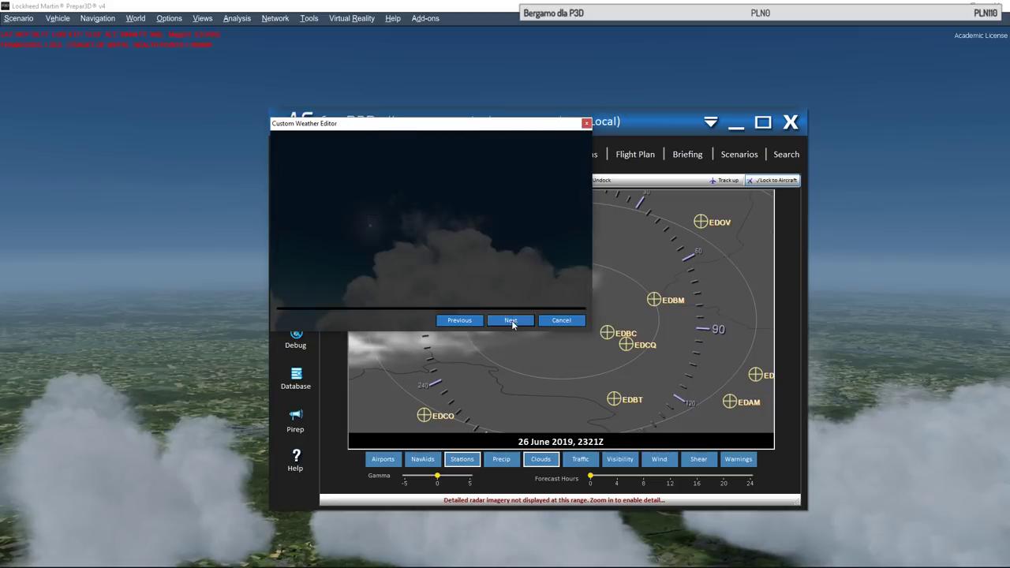
click(511, 320)
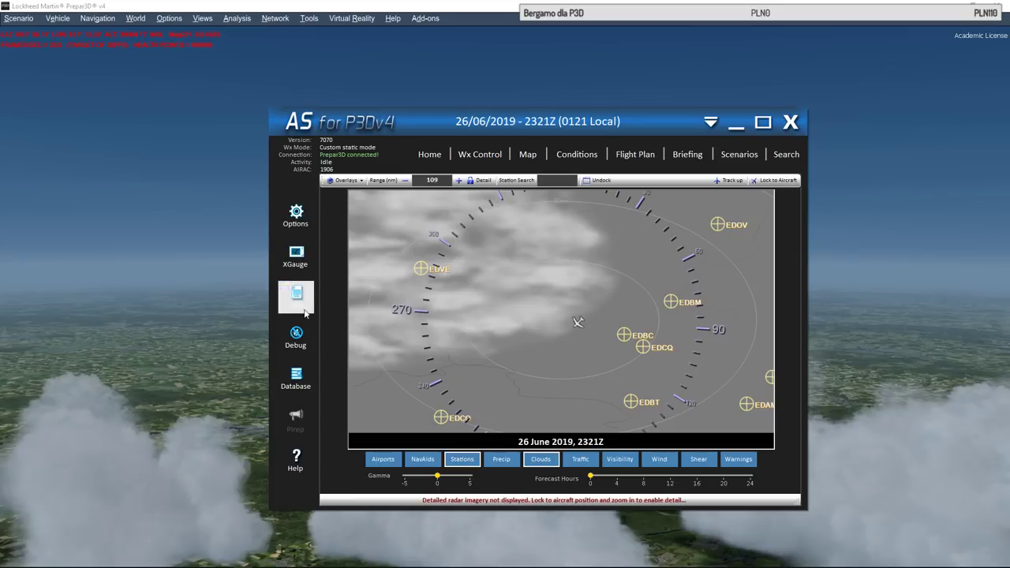
click(295, 334)
click(427, 218)
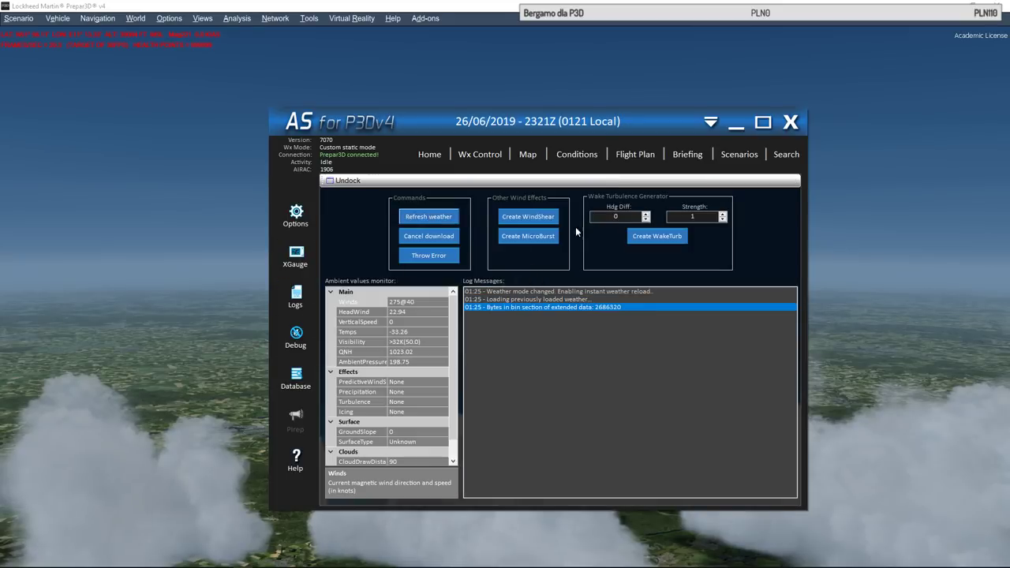
click(485, 159)
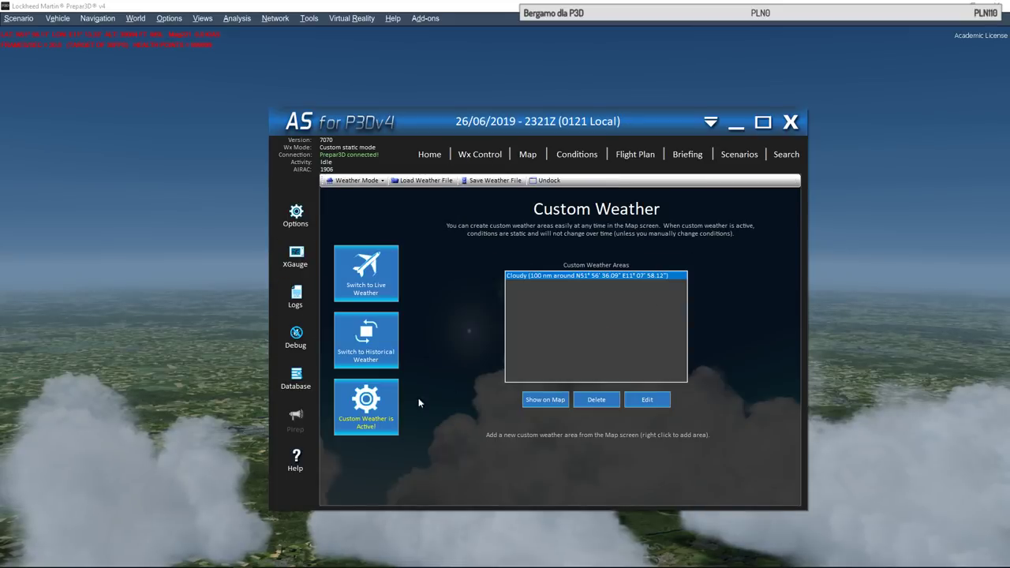
key(alt+Tab)
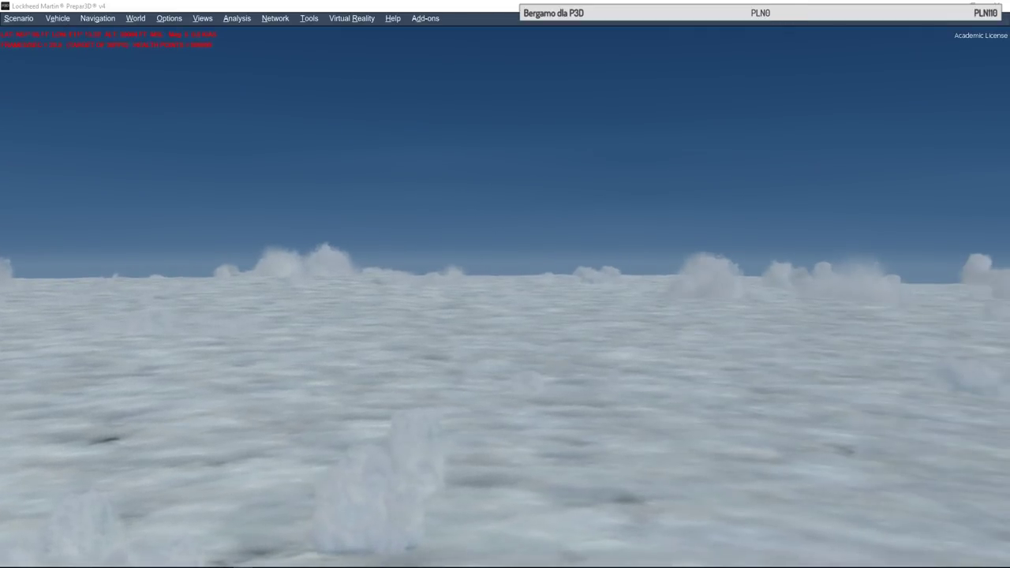
Switch back to Active Sky, set the maximum upper visibility to 90 and apply it to the current weather
key(alt+Tab)
drag(529, 38, 498, 99)
click(344, 189)
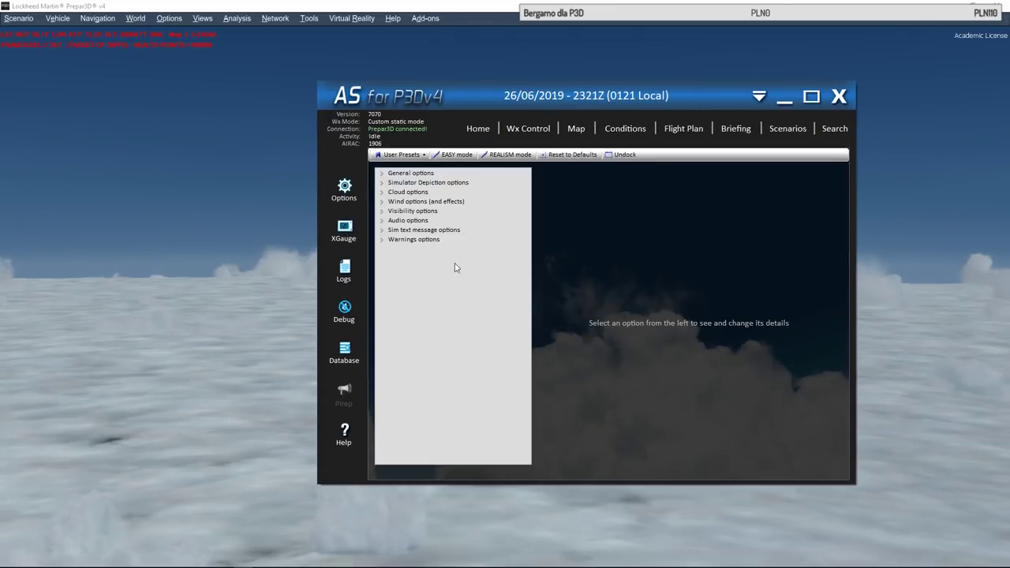
click(382, 183)
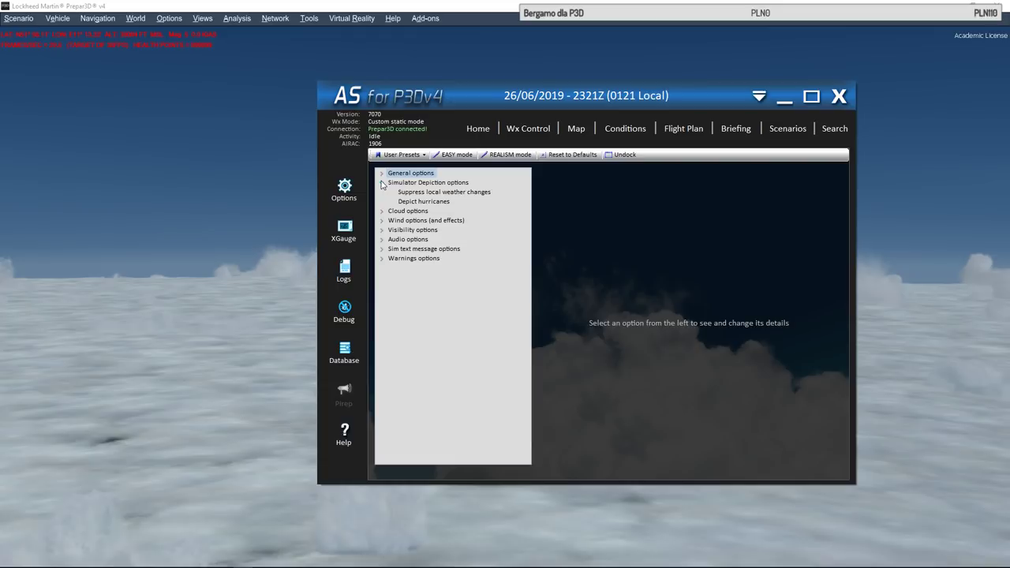
click(382, 183)
click(380, 202)
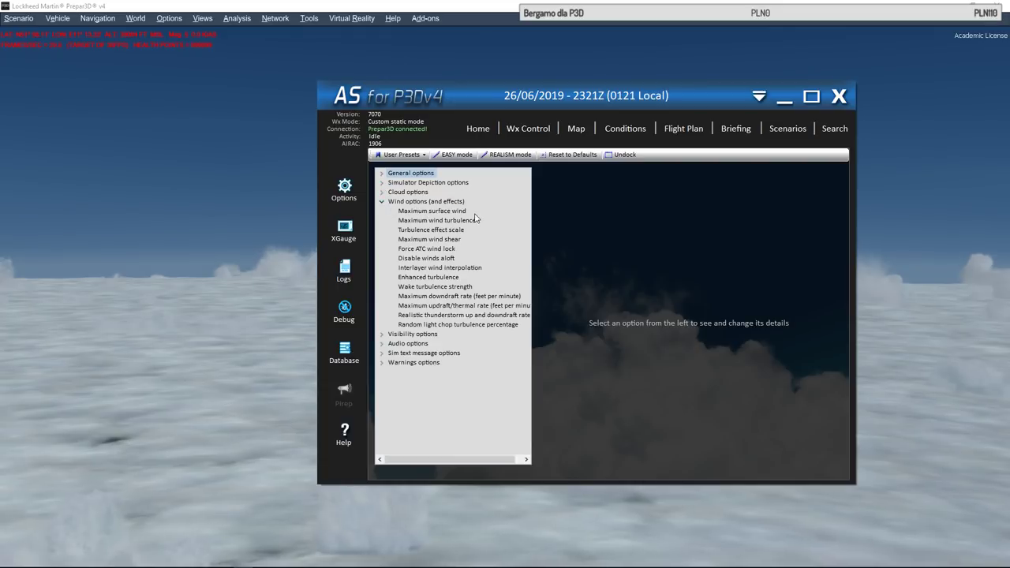
click(382, 202)
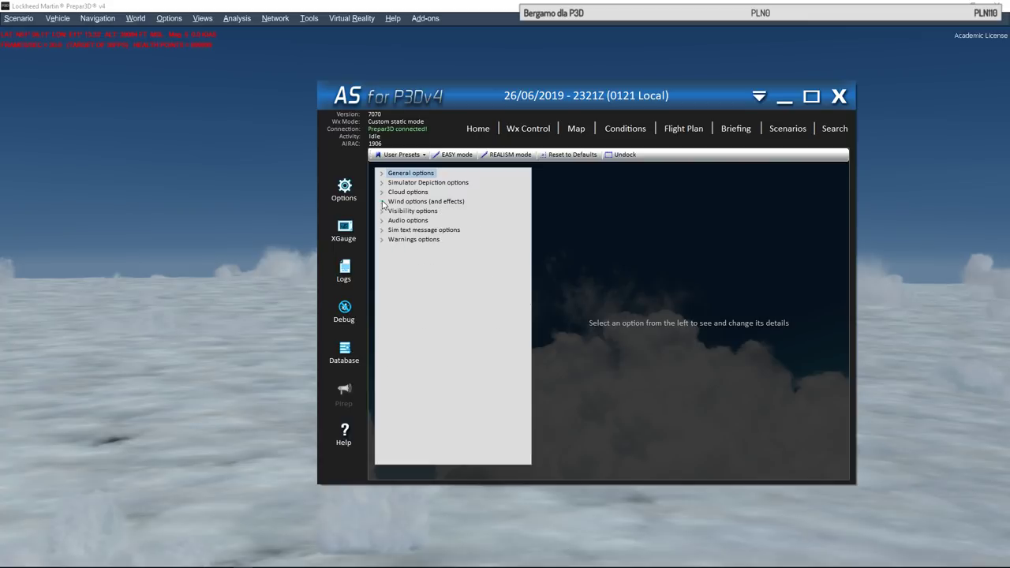
click(382, 212)
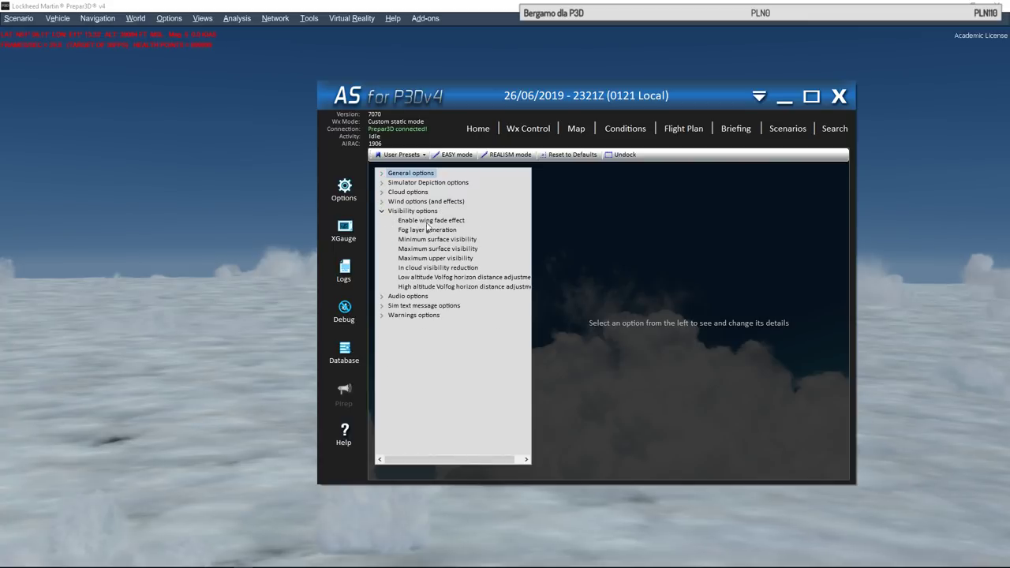
click(435, 259)
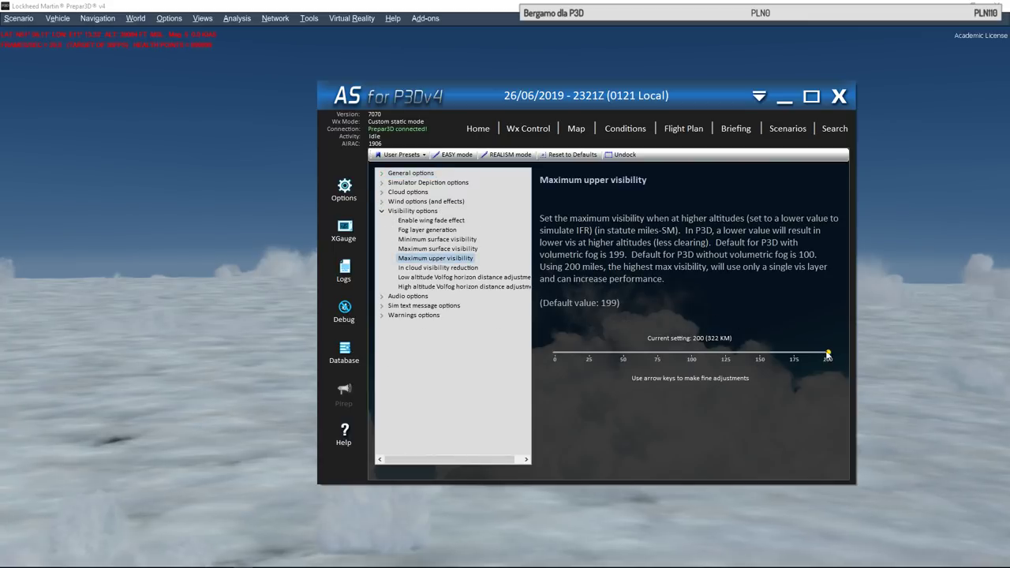
drag(828, 354, 680, 357)
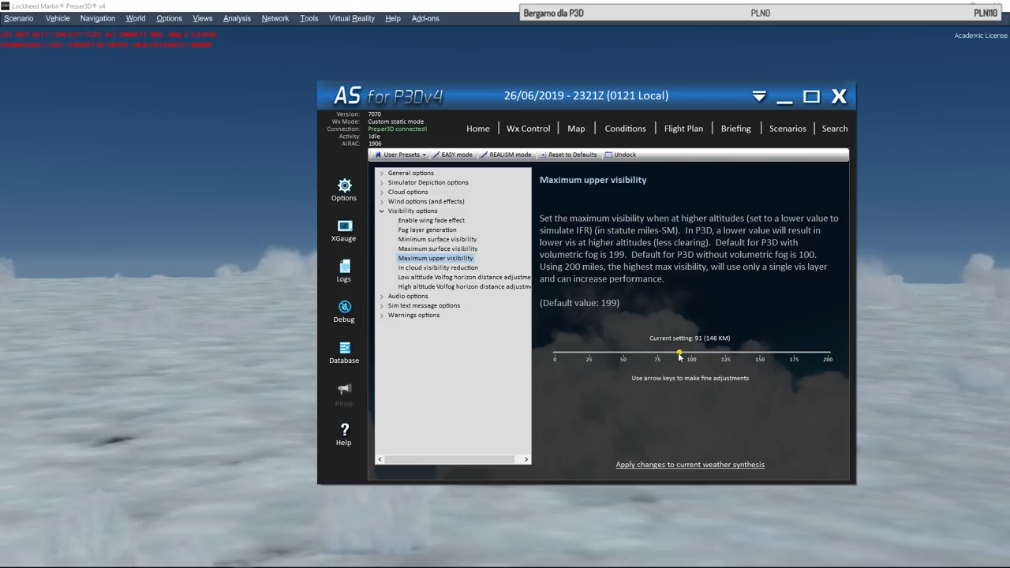
click(710, 465)
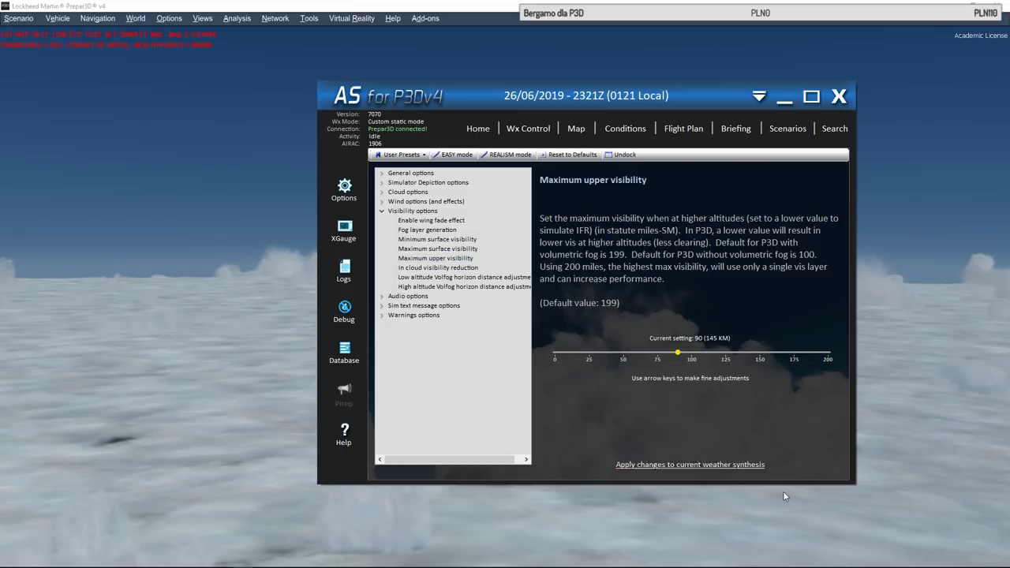
Examine the ambient values monitor and the horizon in the simulator with the changed upper visibility
click(784, 96)
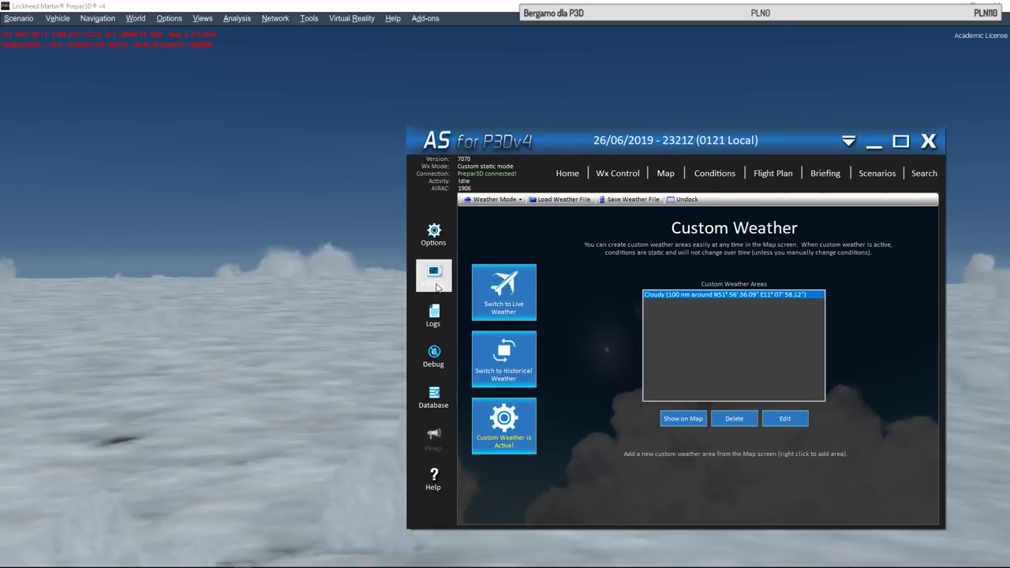
click(433, 355)
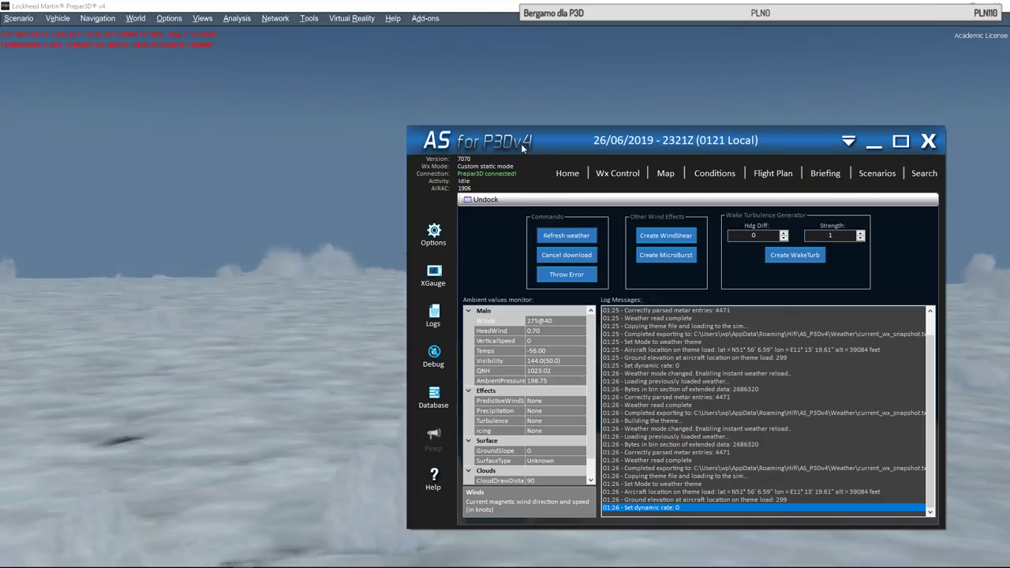
key(alt+Tab)
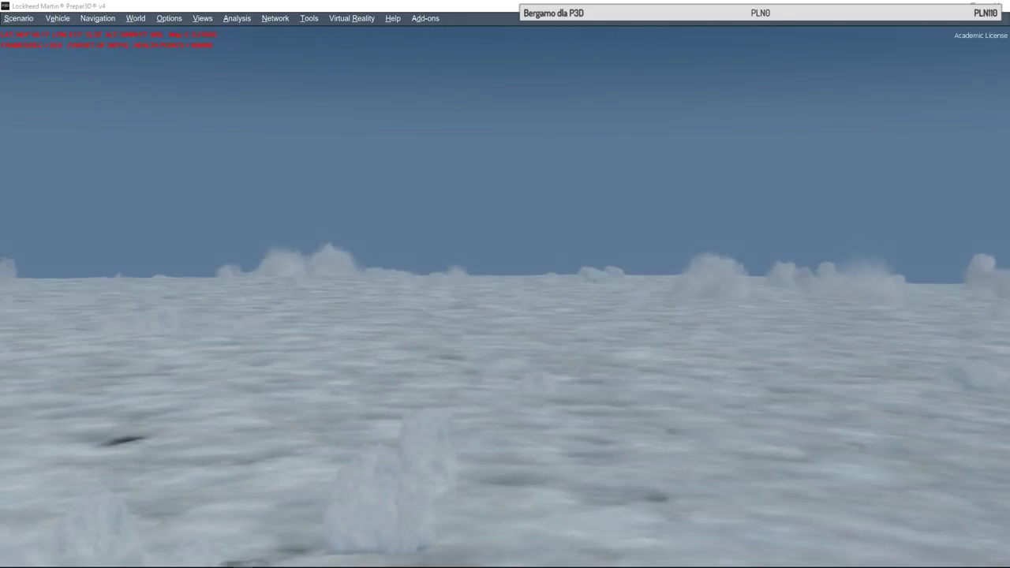
key(alt+Tab)
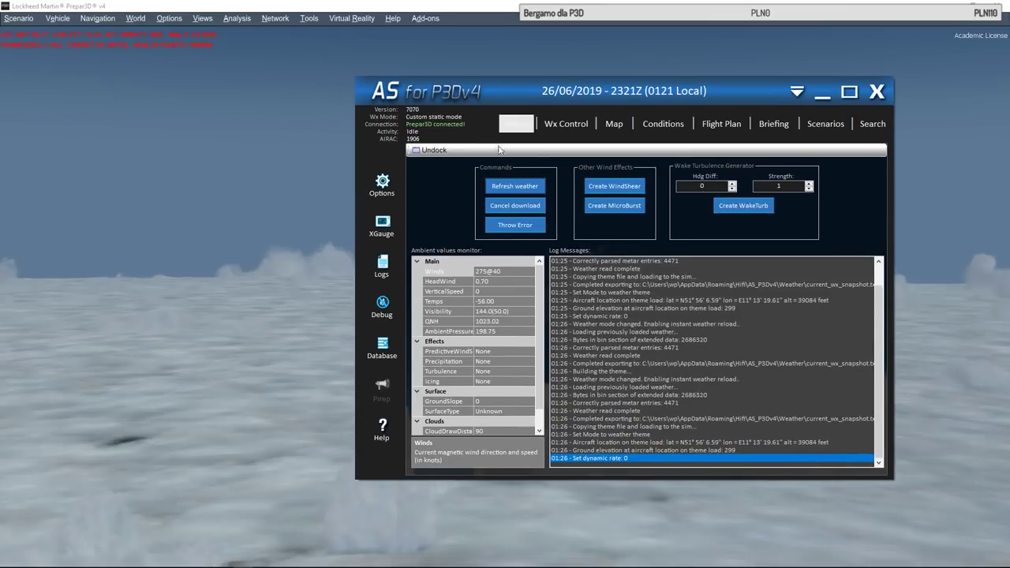
Set the maximum upper visibility to 80, apply it to the current weather and check the ambient values monitor
click(383, 195)
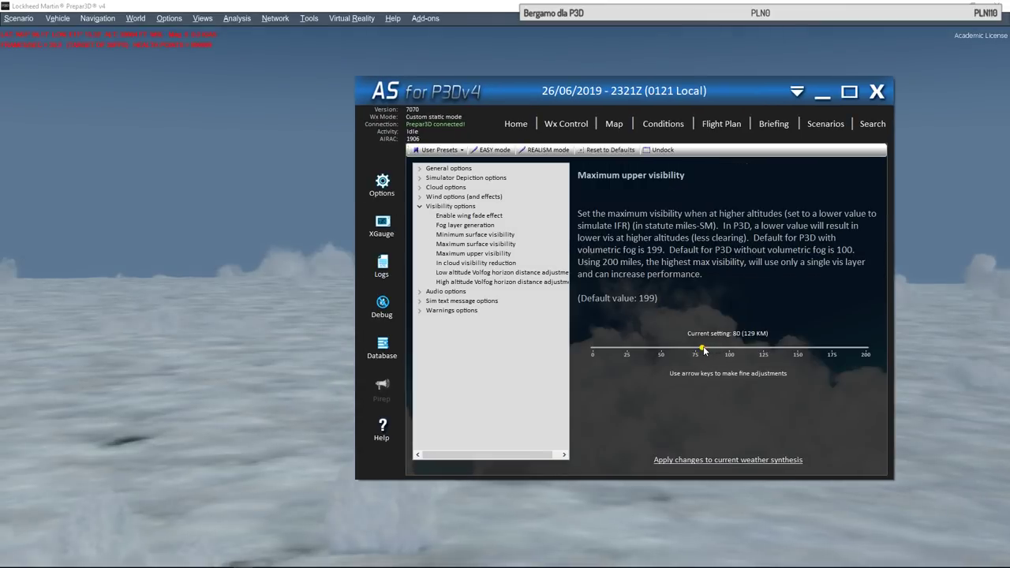
click(733, 461)
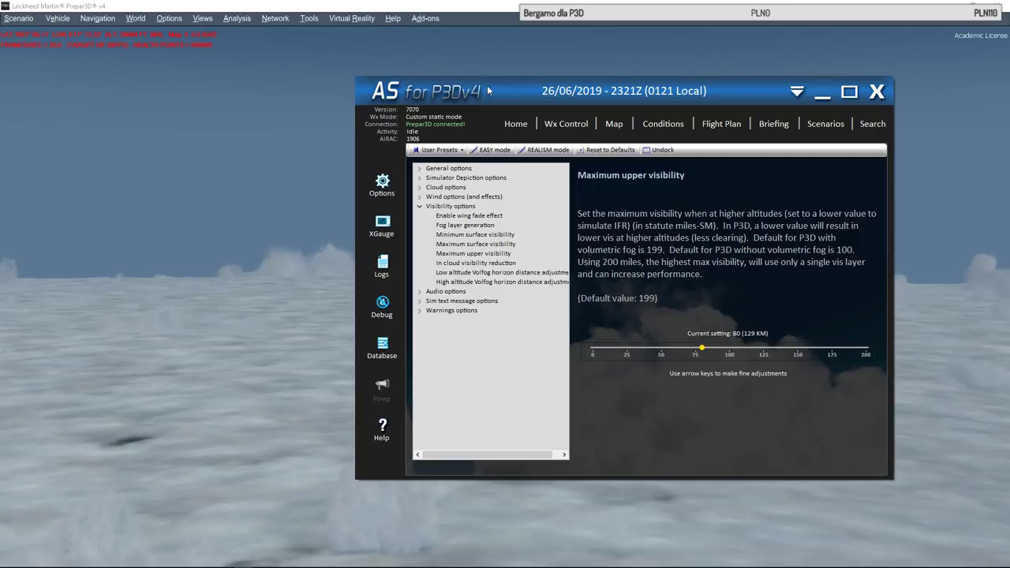
click(382, 305)
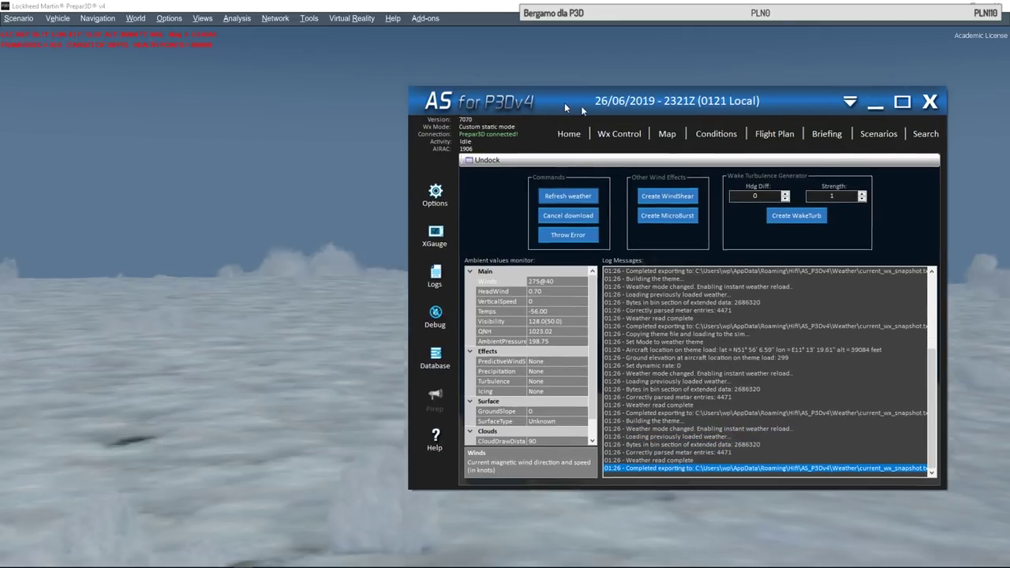
click(821, 93)
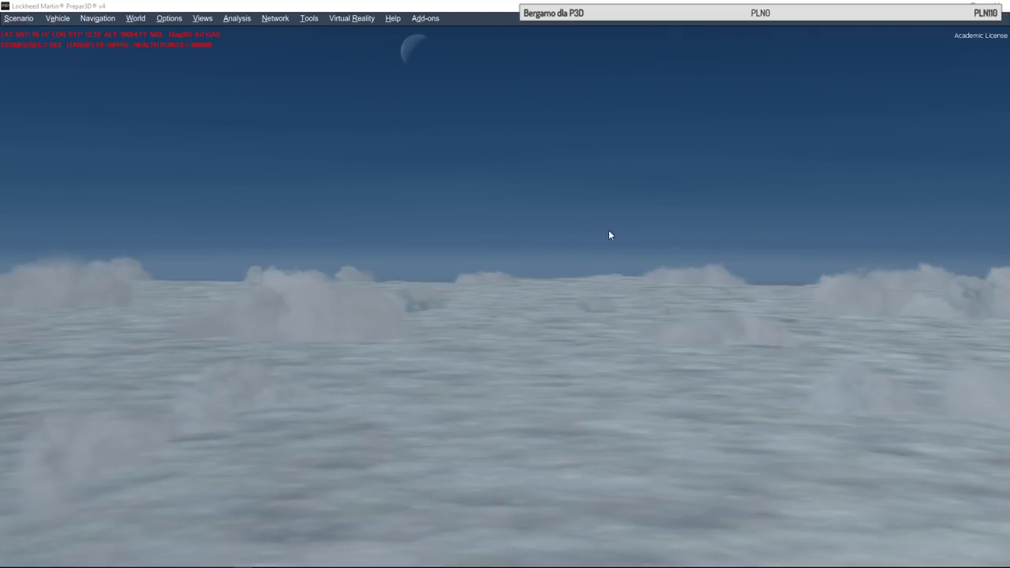
Switch to Prepar3D, examine the cloud draw distance in the Weather graphics options and close them without saving
click(347, 197)
key(alt+Tab)
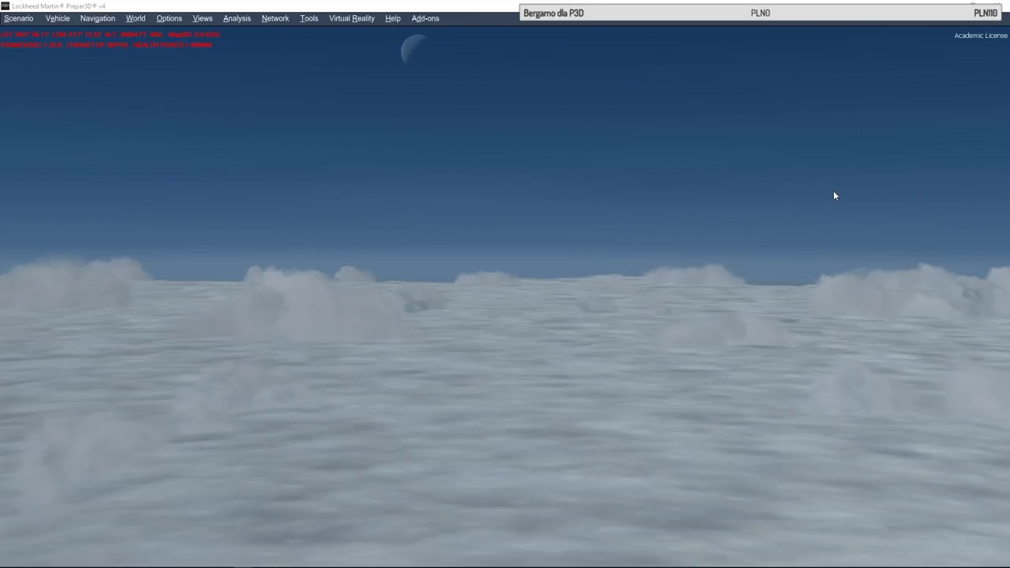
click(835, 196)
click(142, 18)
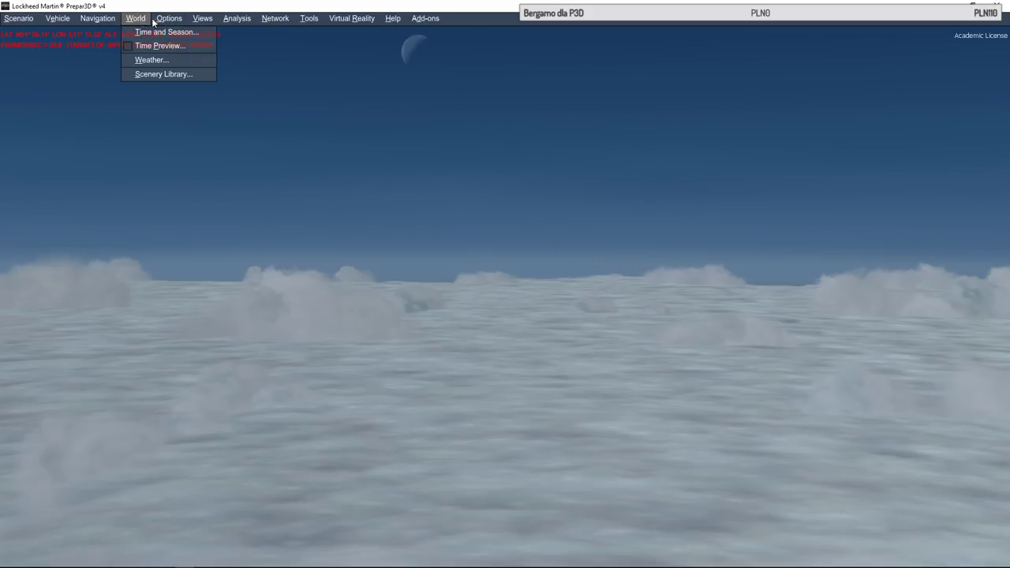
mouse_move(153, 22)
click(178, 144)
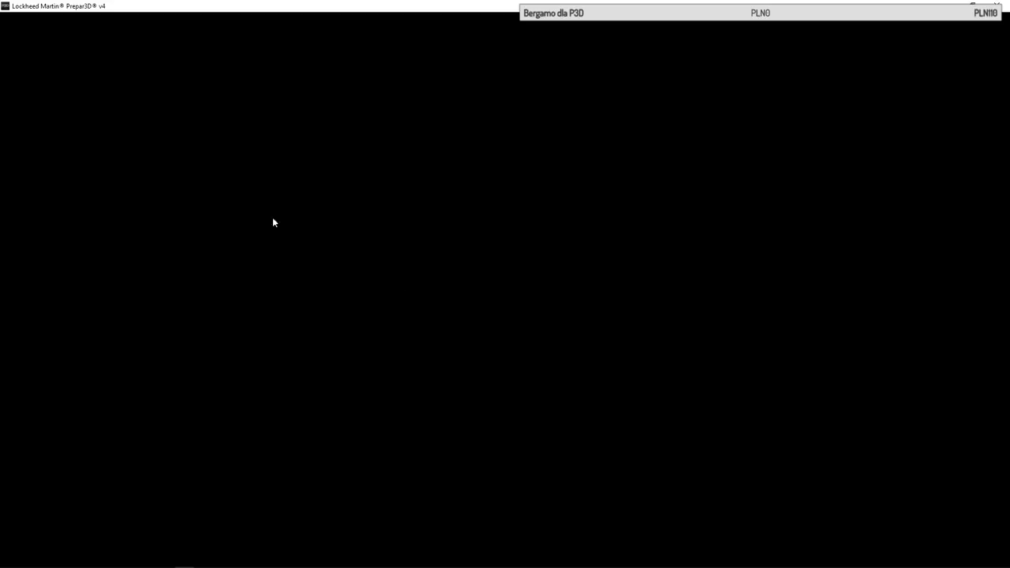
click(312, 301)
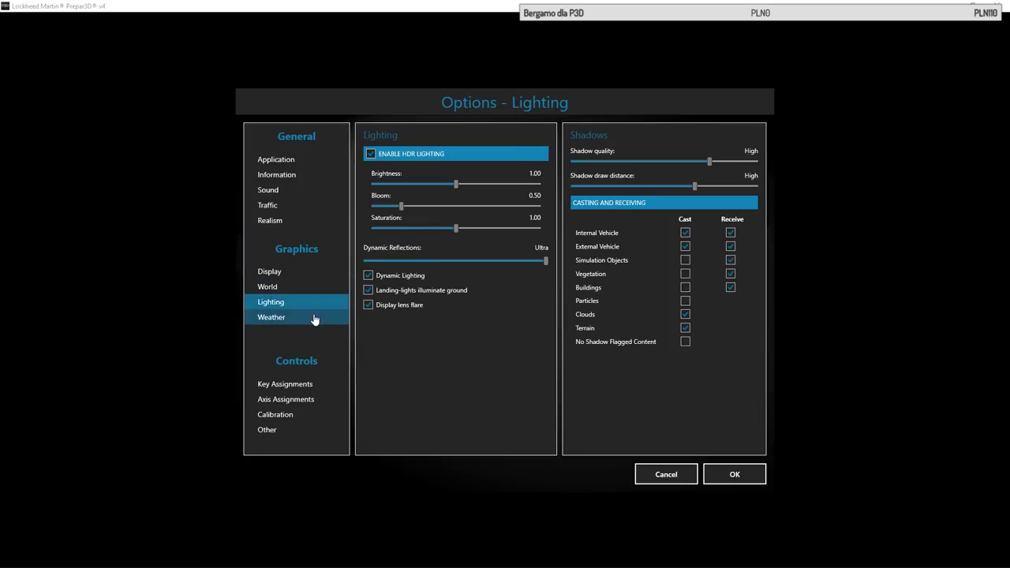
click(314, 318)
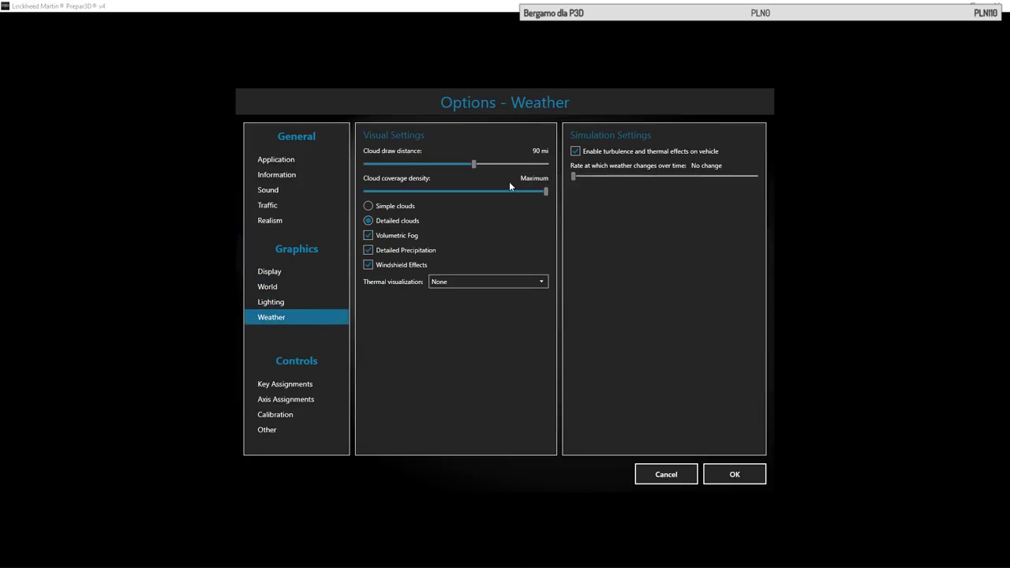
drag(472, 165, 527, 162)
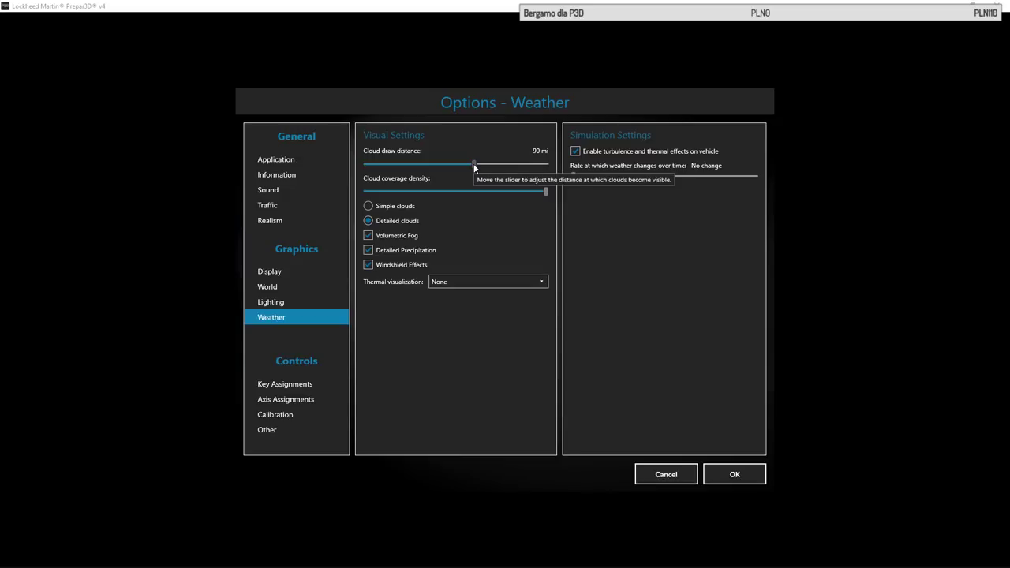
click(664, 474)
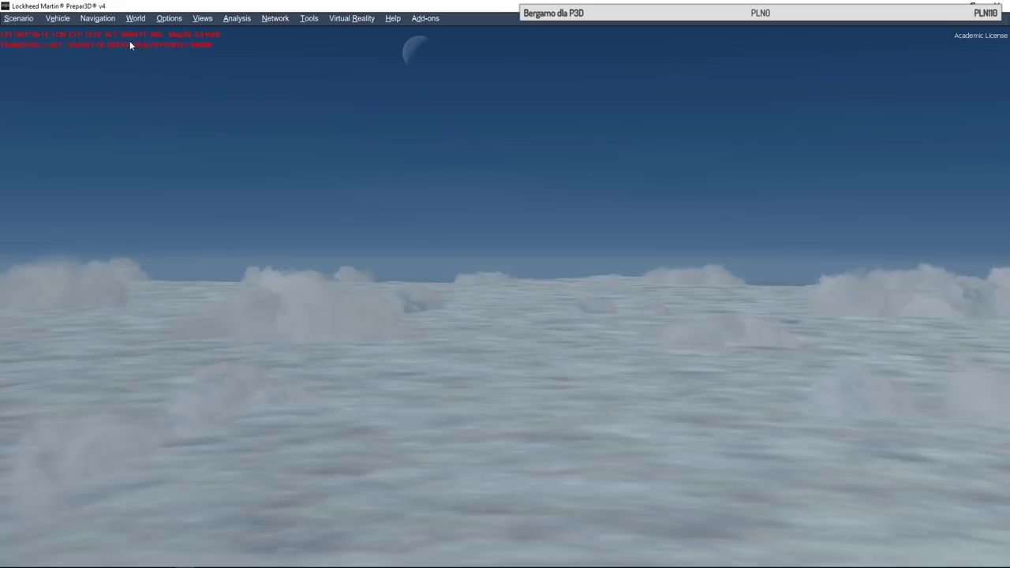
Open the Weather graphics options and examine the cloud, fog, precipitation and weather change rate settings
click(202, 18)
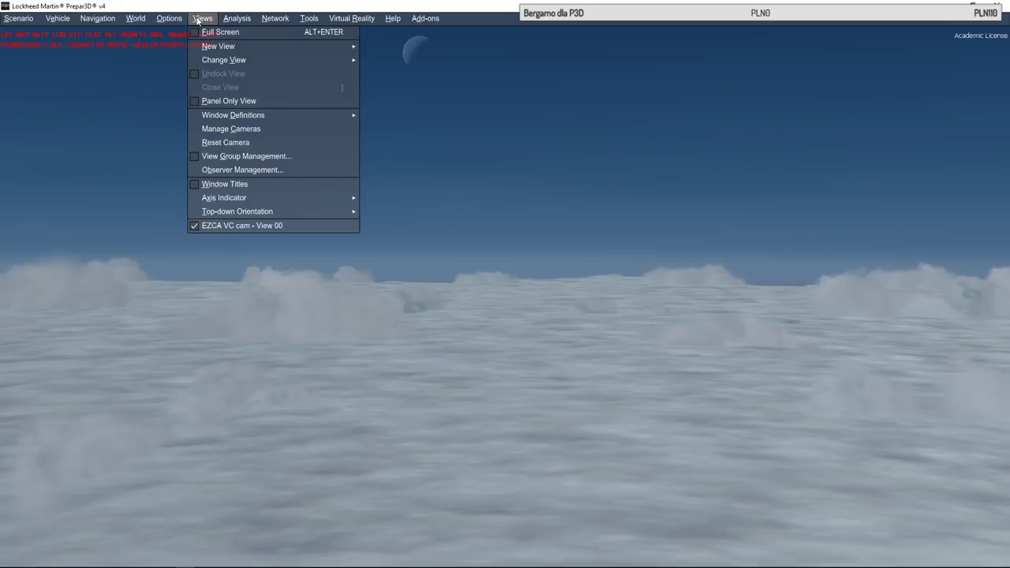
click(421, 269)
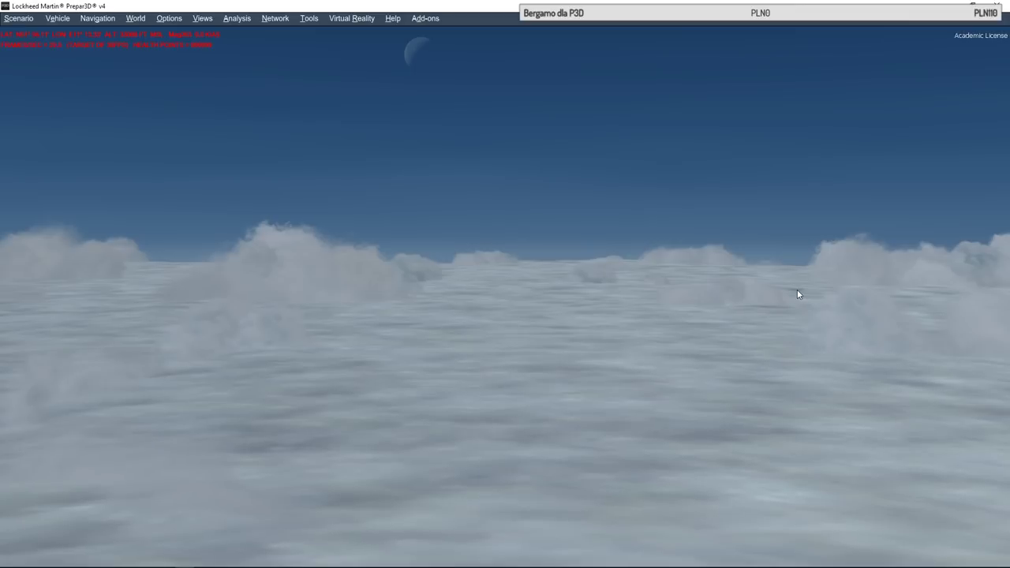
click(169, 18)
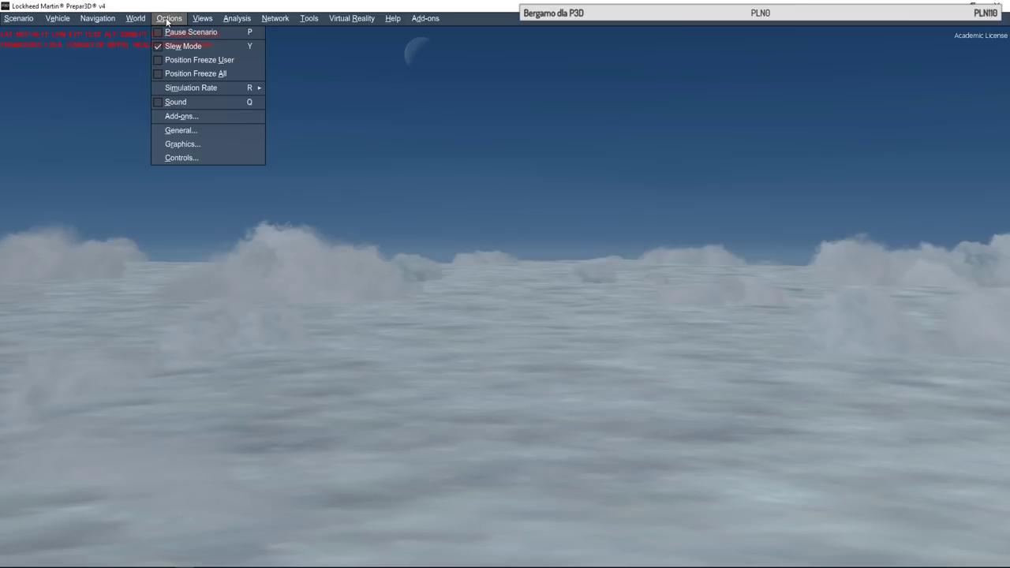
click(180, 148)
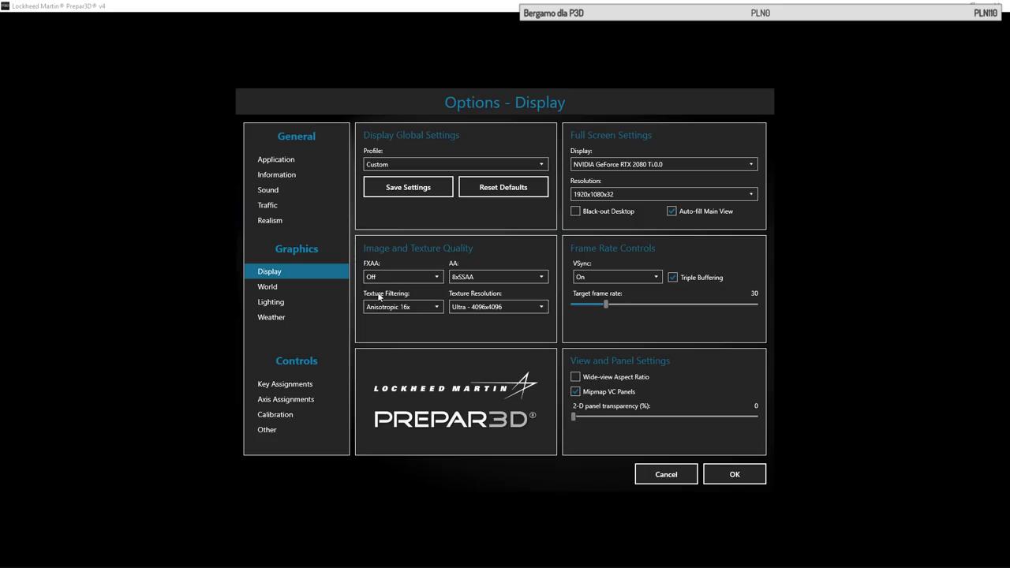
click(300, 308)
click(301, 318)
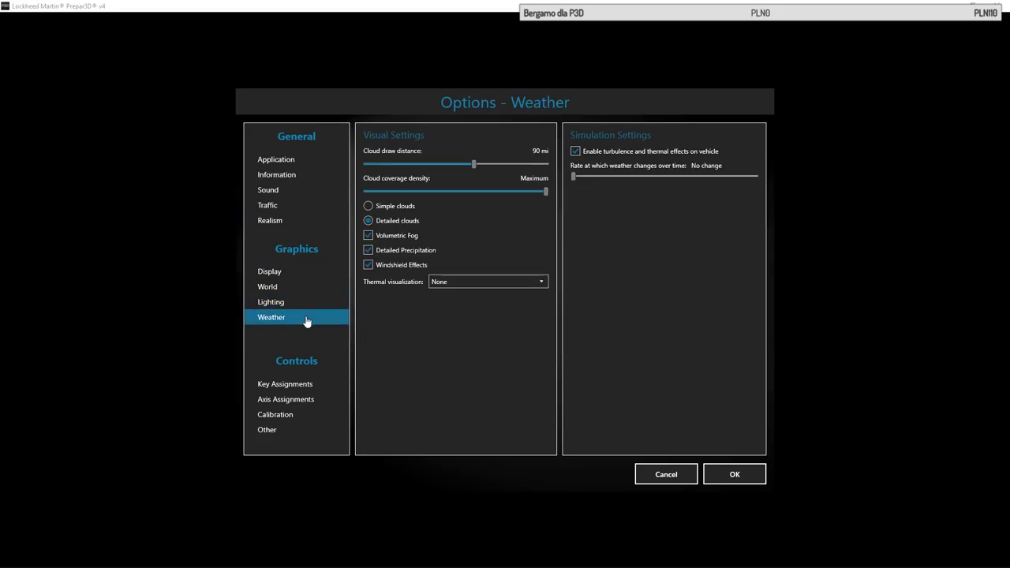
click(420, 248)
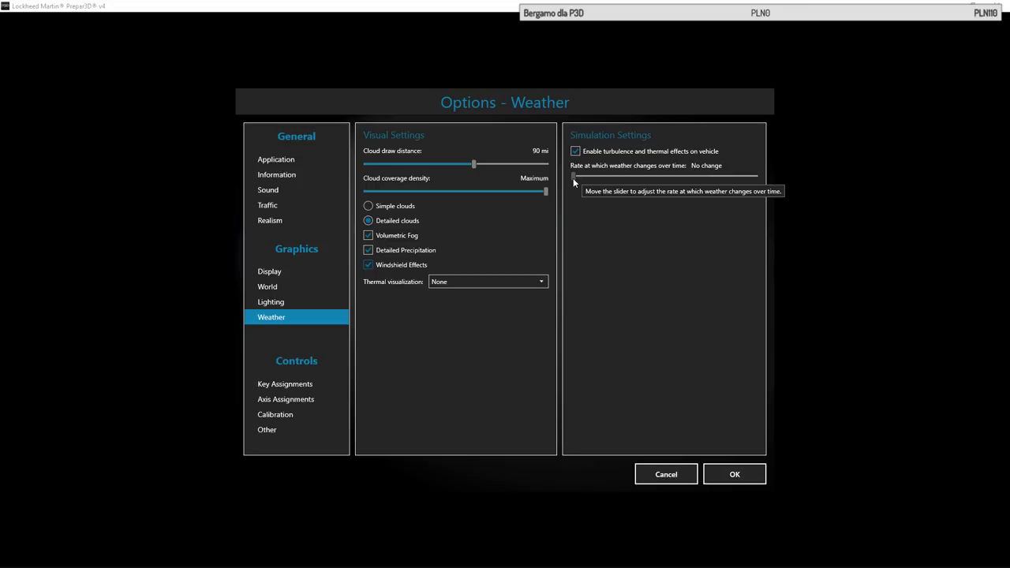
Look through the Controls, Weather, Display and Application option pages, then accept and close the options
click(314, 385)
click(307, 401)
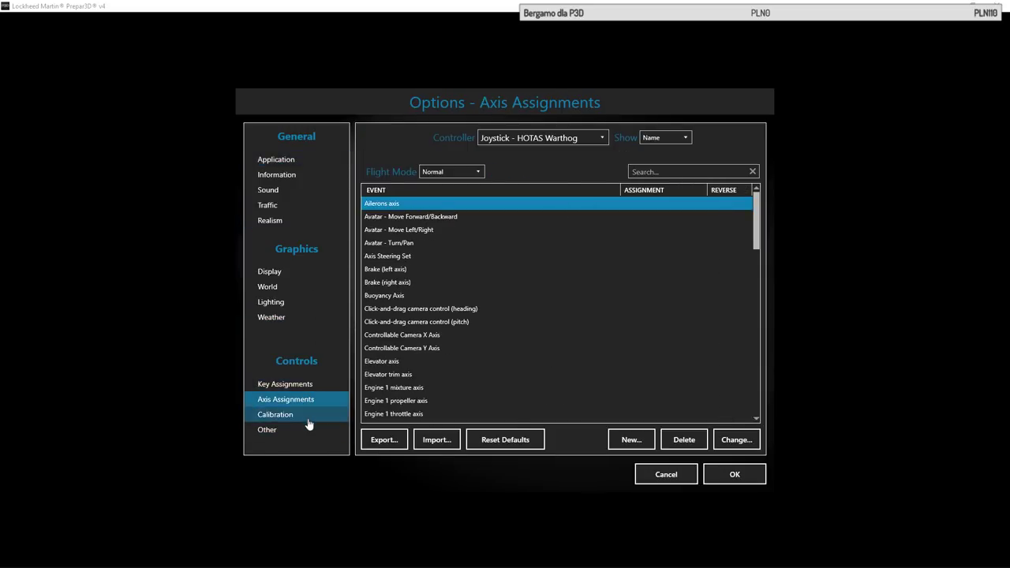
click(308, 415)
click(314, 430)
click(299, 319)
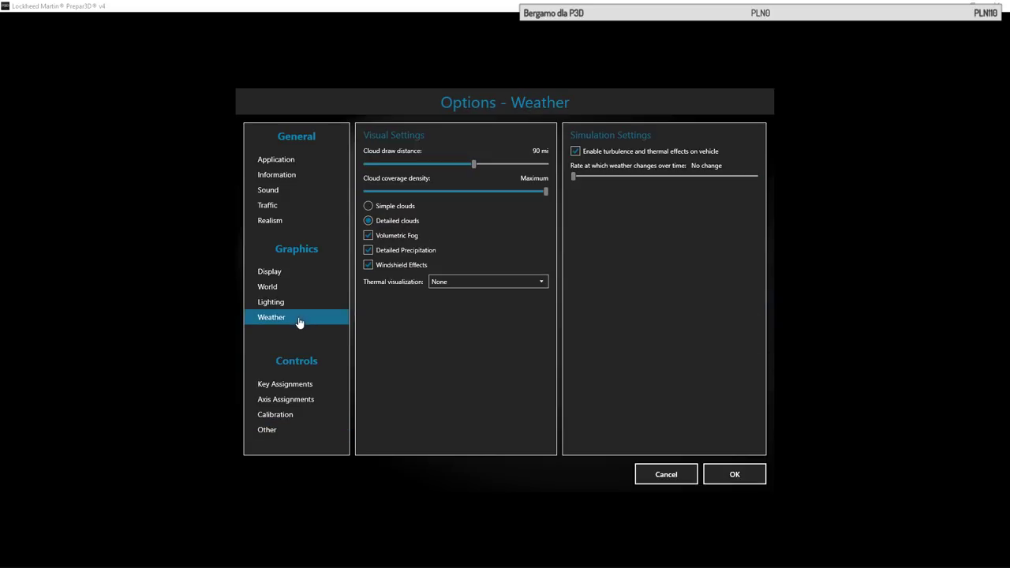
click(291, 274)
click(293, 163)
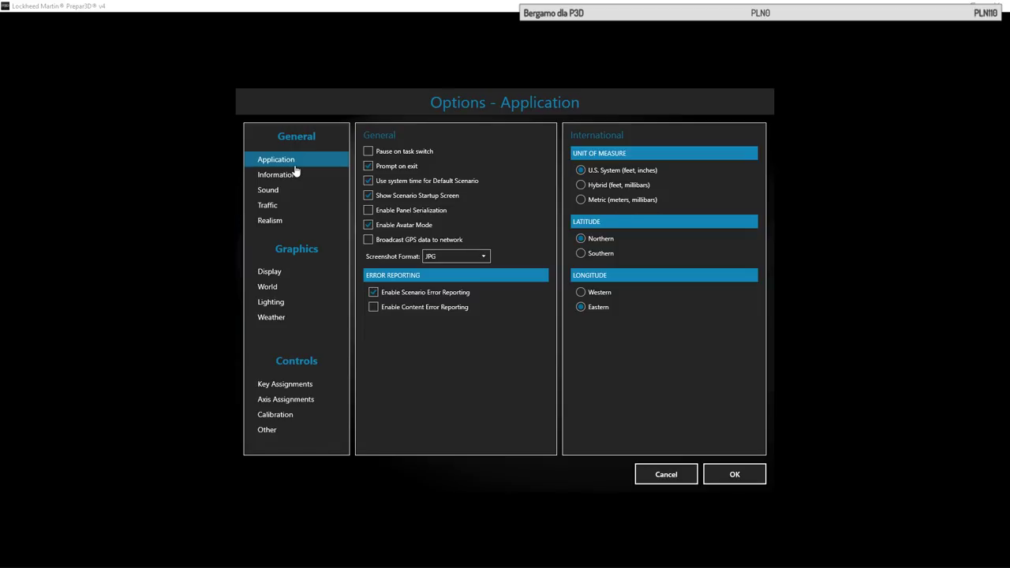
click(732, 473)
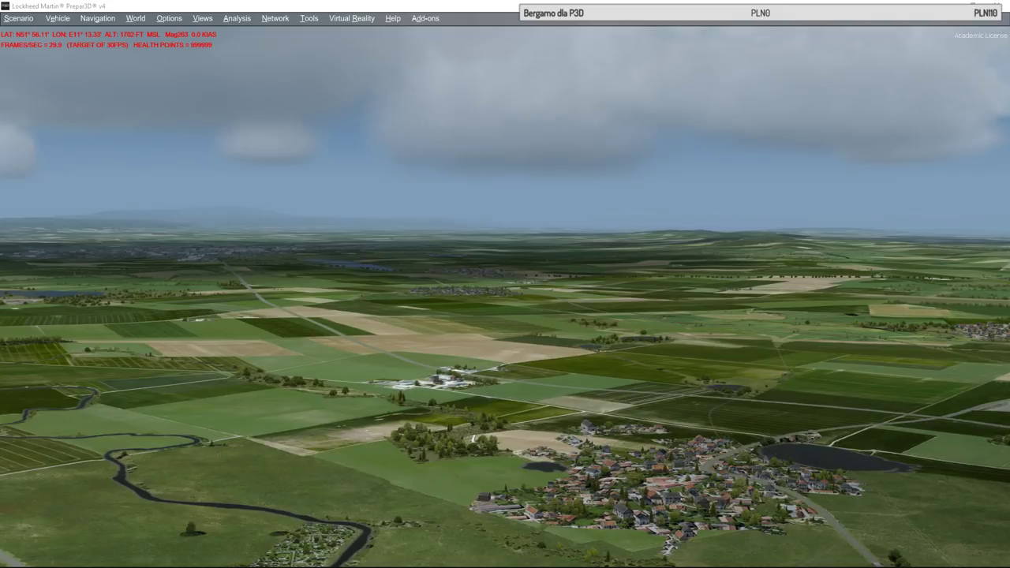
Open a File Explorer window over the simulator and browse the System (C:) drive to the AppData folder in the user's profile under Users
key(super+e)
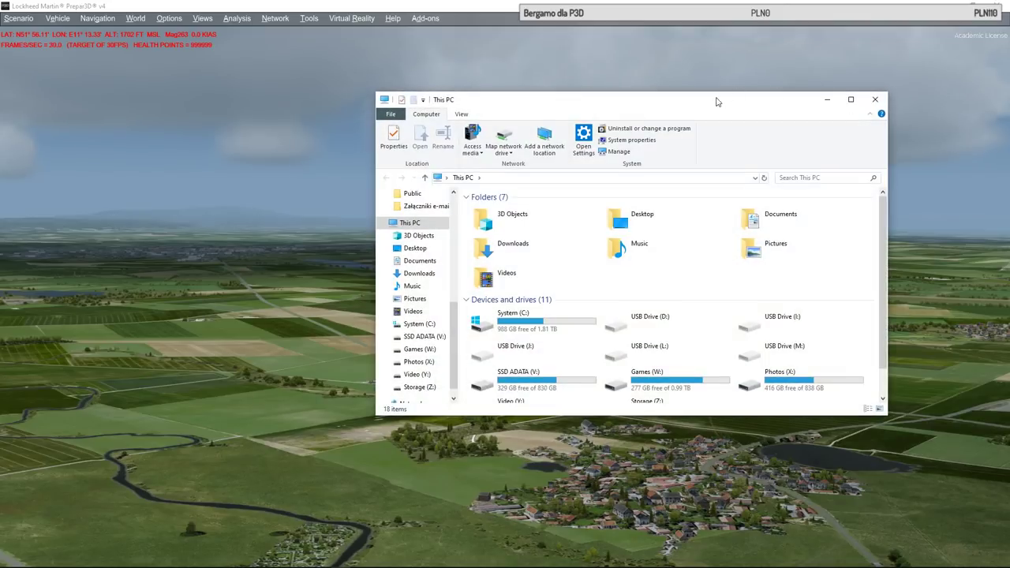
drag(715, 100, 591, 77)
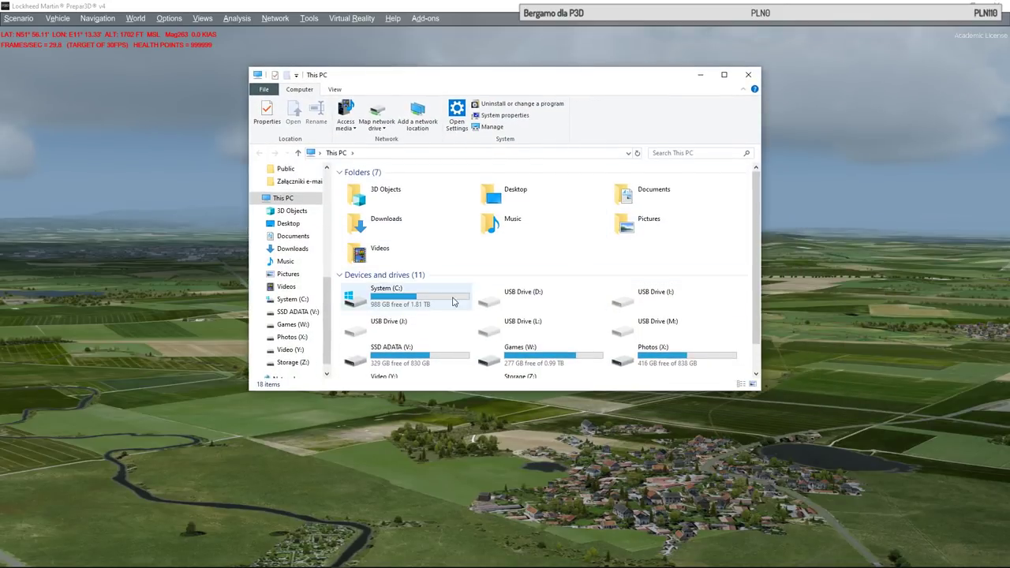
double_click(414, 307)
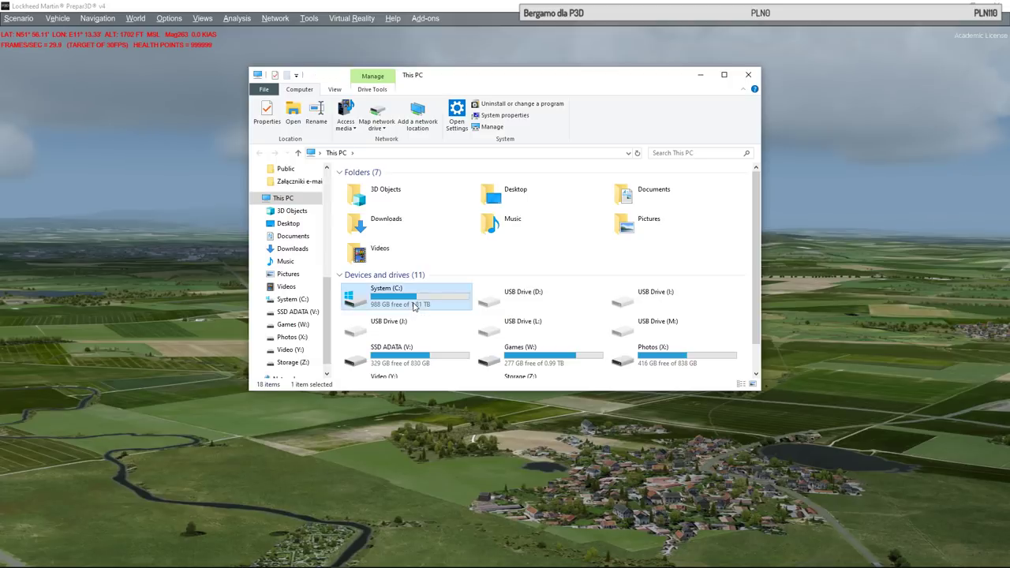
scroll(420, 298, down, 5)
scroll(419, 298, down, 2)
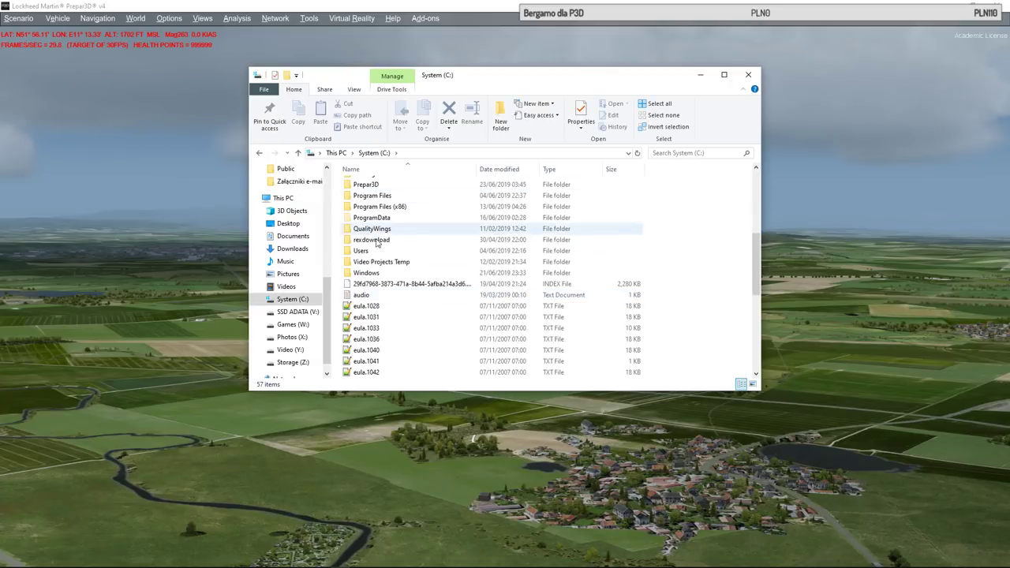
double_click(453, 253)
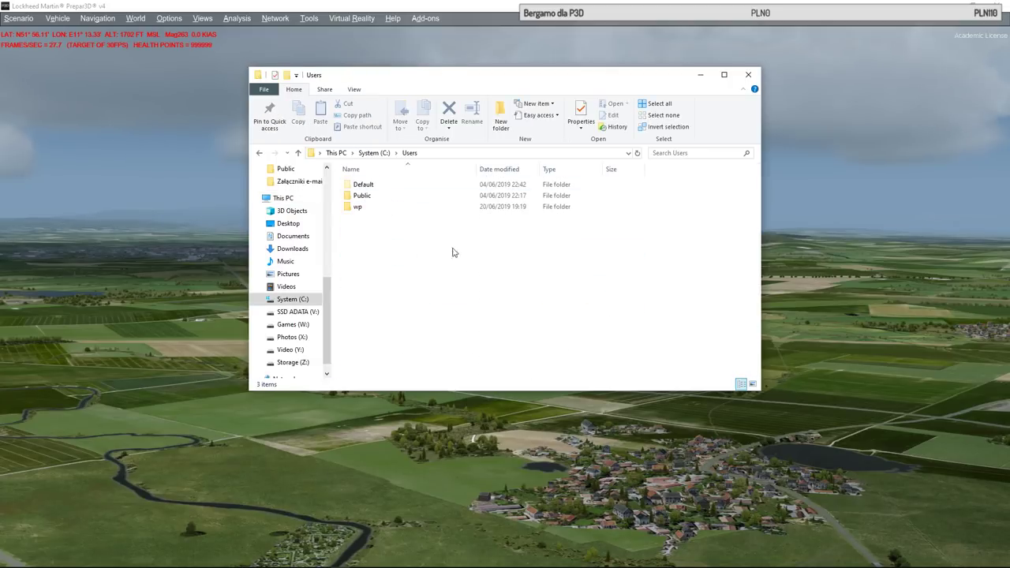
double_click(371, 210)
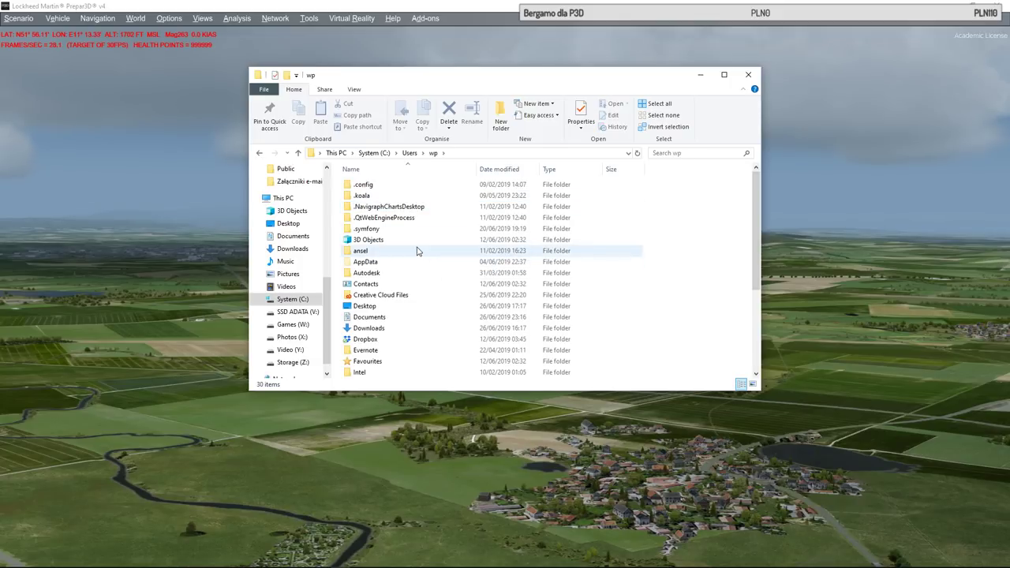
double_click(401, 264)
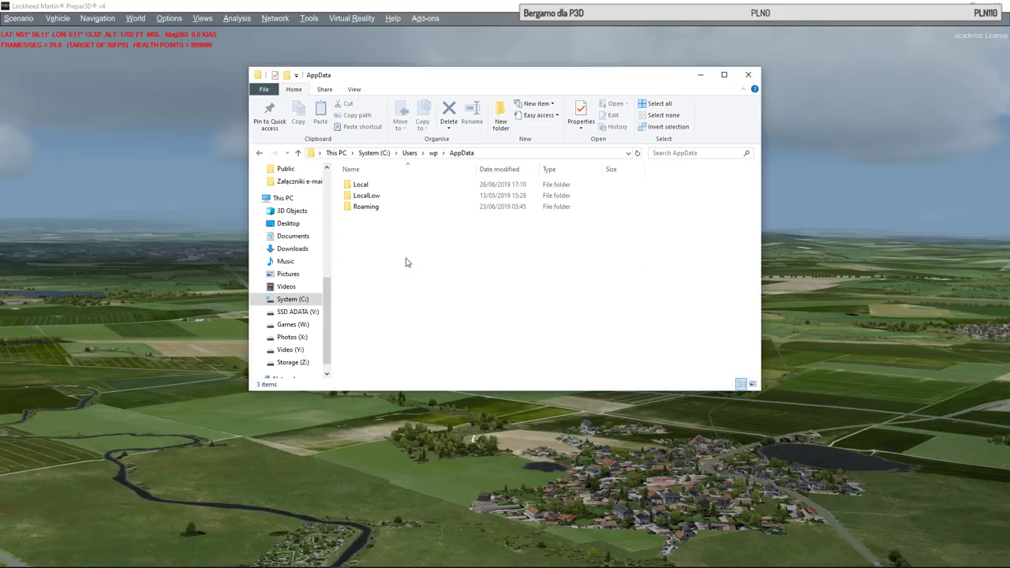
Return to the user's profile folder and bring up the show/hide settings for hidden items
key(BackSpace)
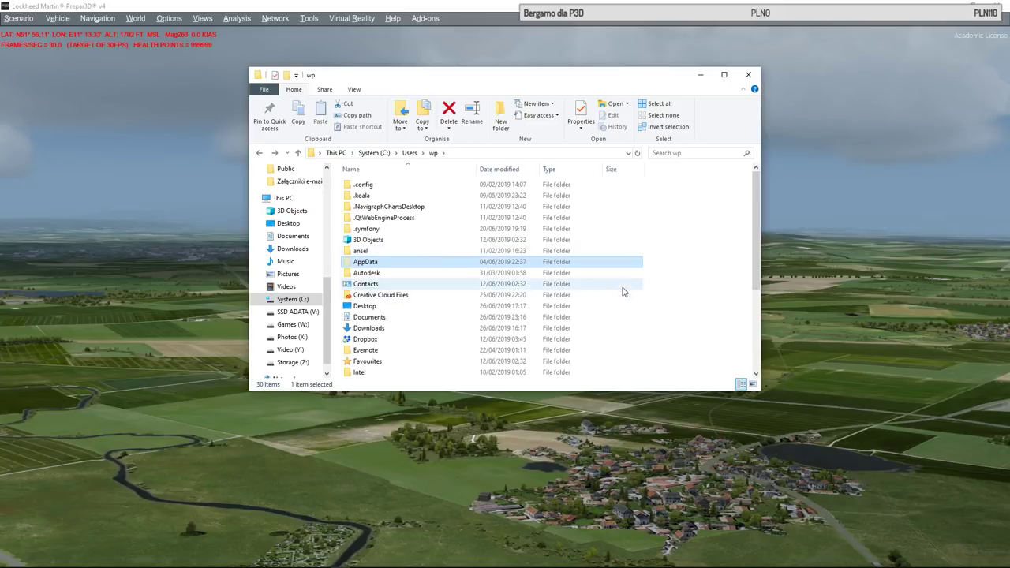
click(353, 90)
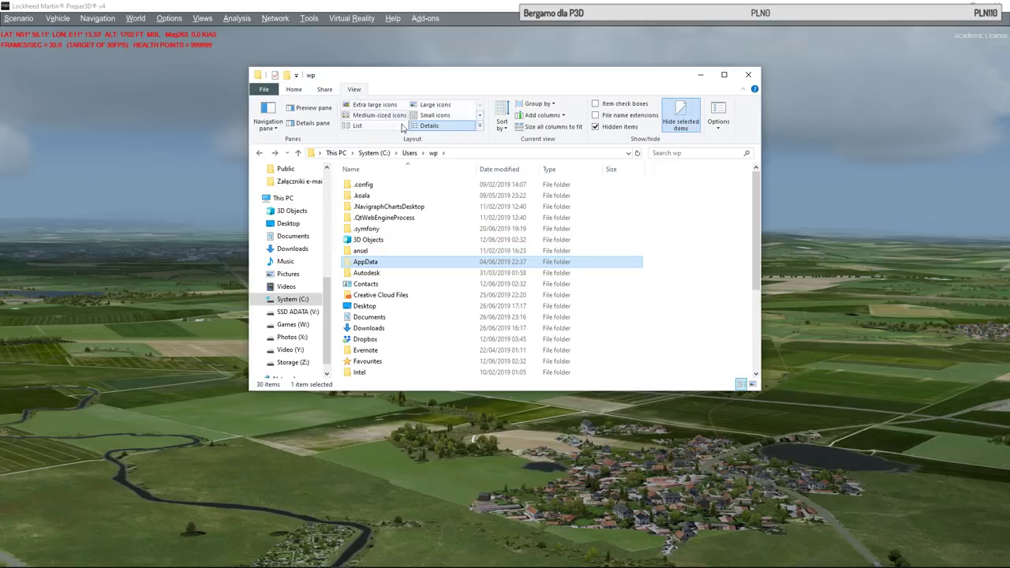